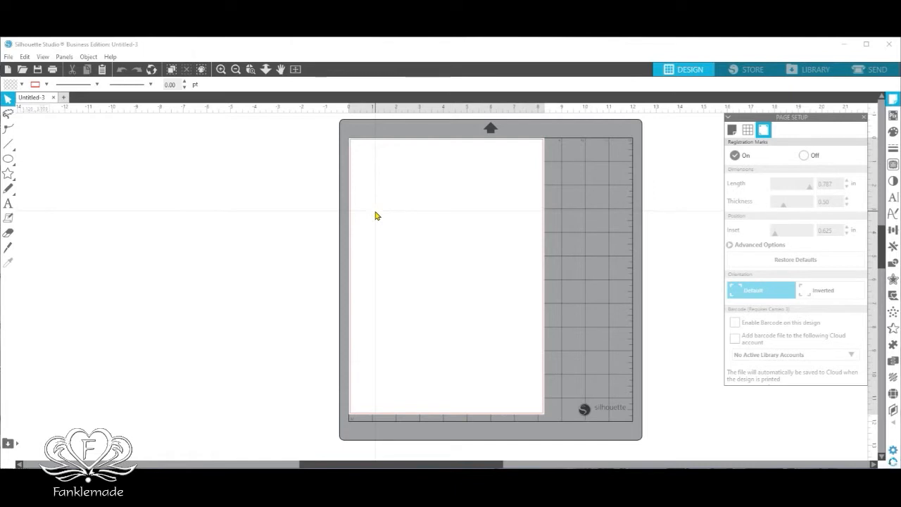
Draw a tall, narrow ellipse about 1.78 in wide and 4.61 in high in the upper part of the page.
click(10, 160)
mouse_move(9, 162)
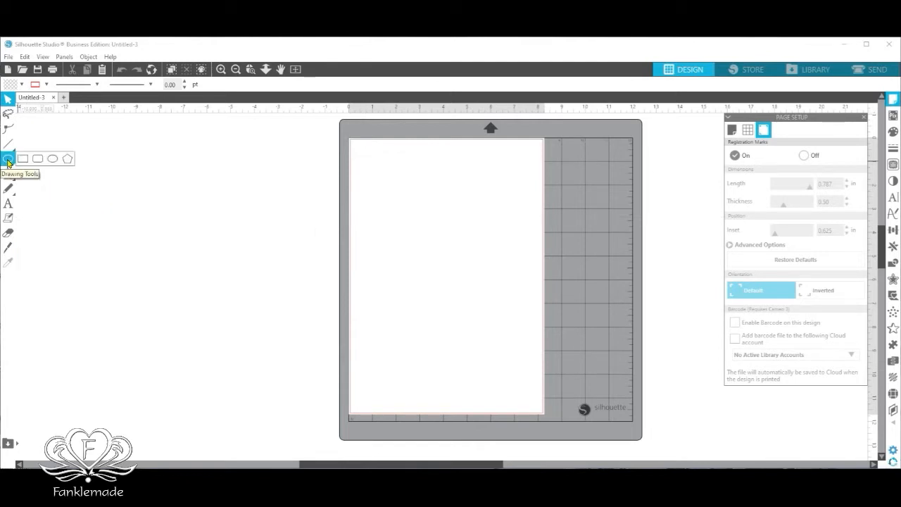
click(52, 158)
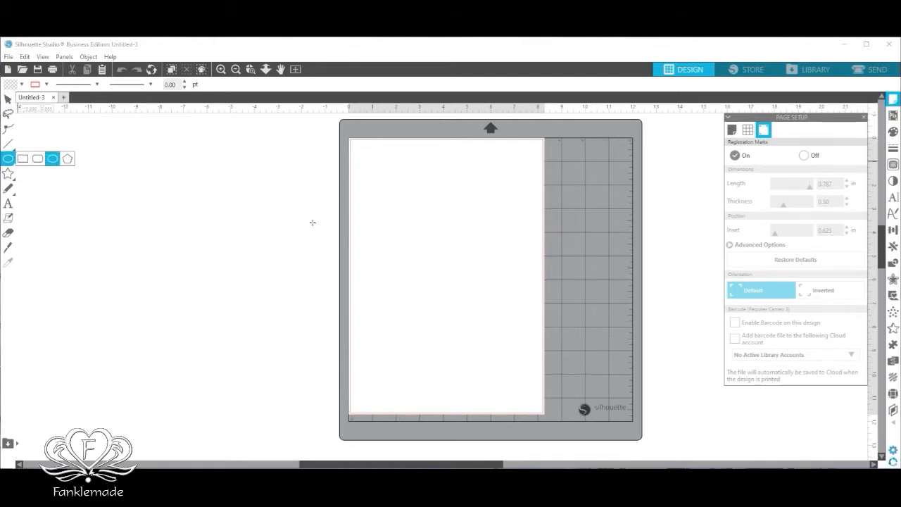
mouse_move(372, 159)
mouse_down()
mouse_move(404, 282)
mouse_move(415, 270)
mouse_up()
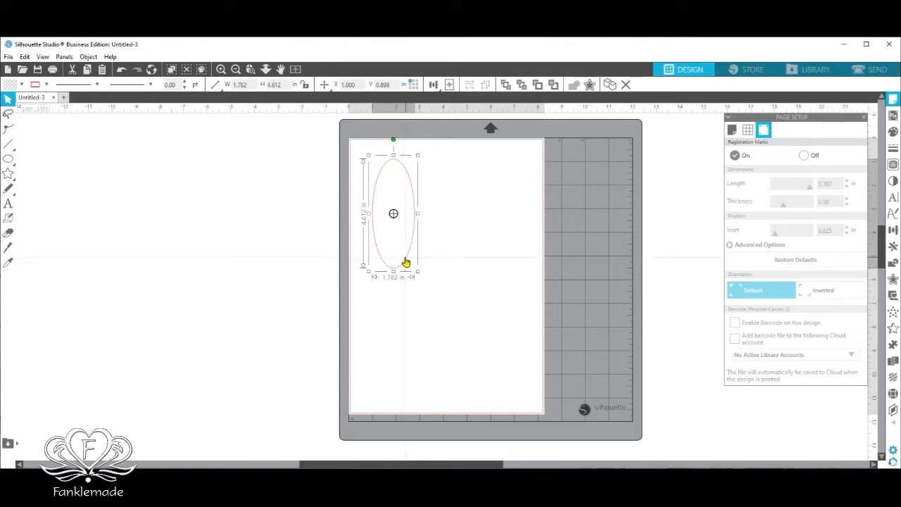
Copy and paste the tall ellipse, and place the two ellipses side by side in the upper right half of the page.
right_click(406, 265)
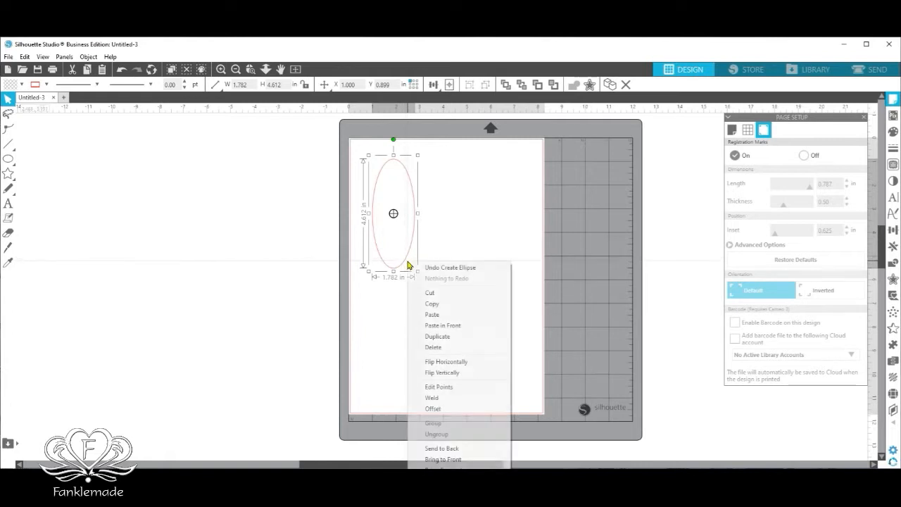
click(432, 304)
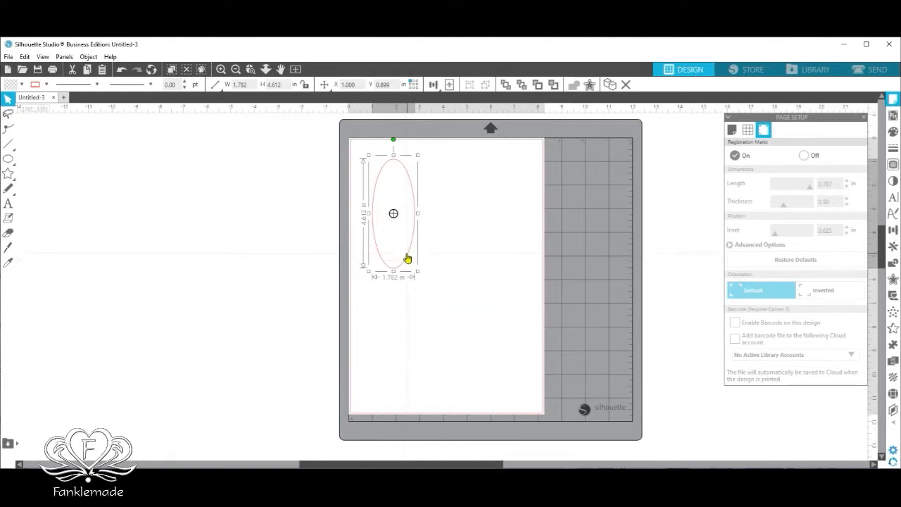
right_click(407, 257)
click(431, 303)
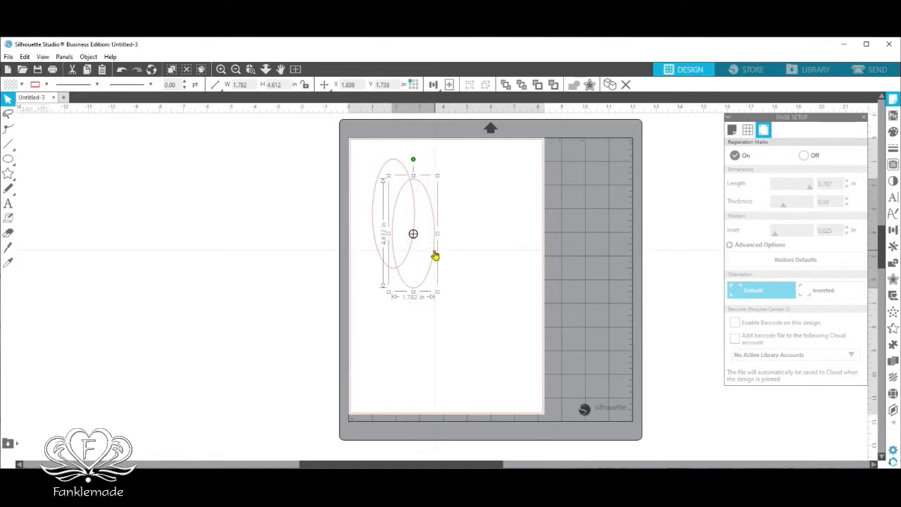
drag(434, 256, 515, 221)
drag(415, 246, 456, 233)
click(442, 275)
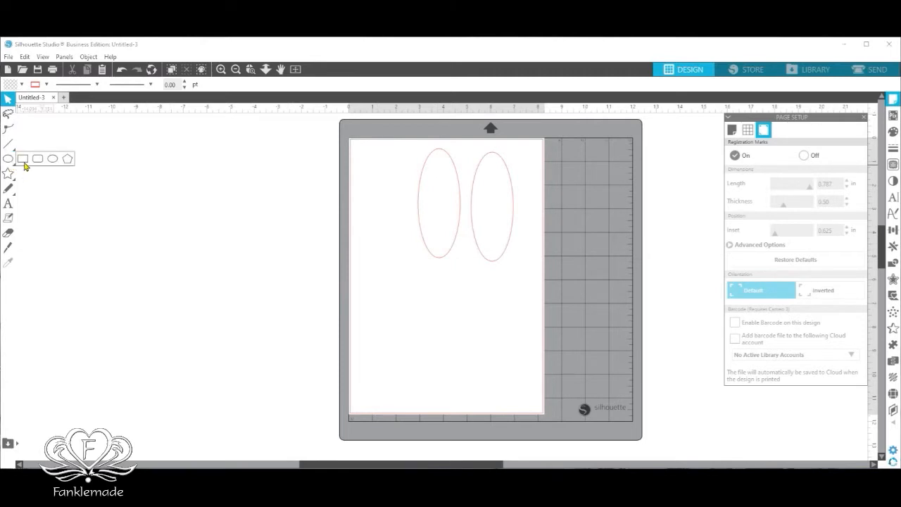
Draw a circle about 0.71 in across beside the tall ellipses and place a pasted copy level with it.
click(52, 158)
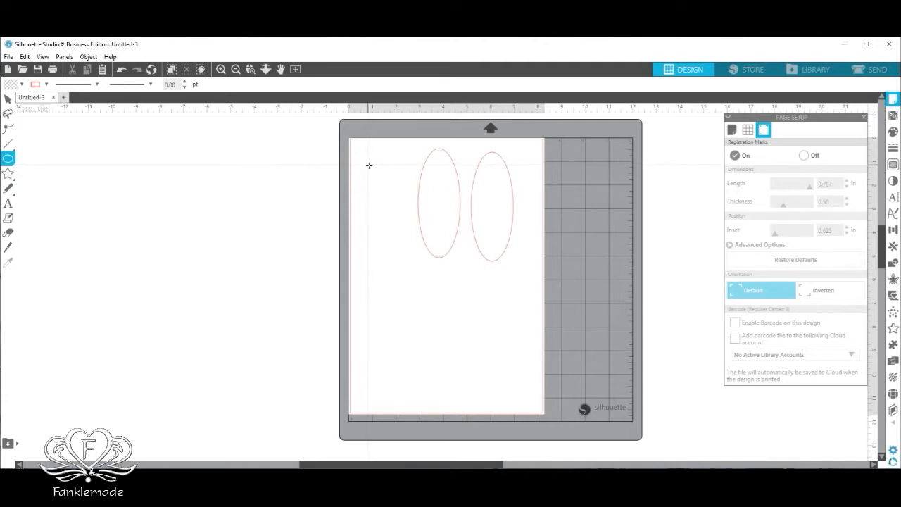
drag(369, 165, 382, 190)
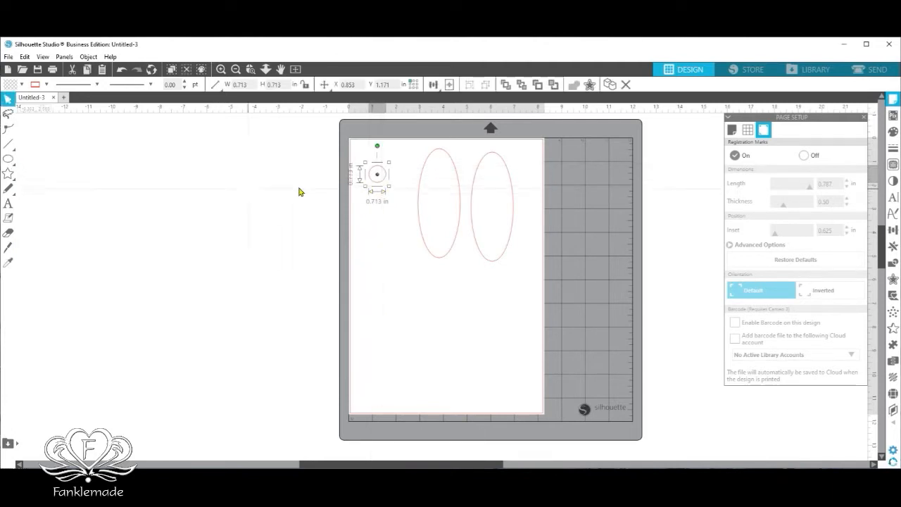
right_click(380, 188)
click(402, 226)
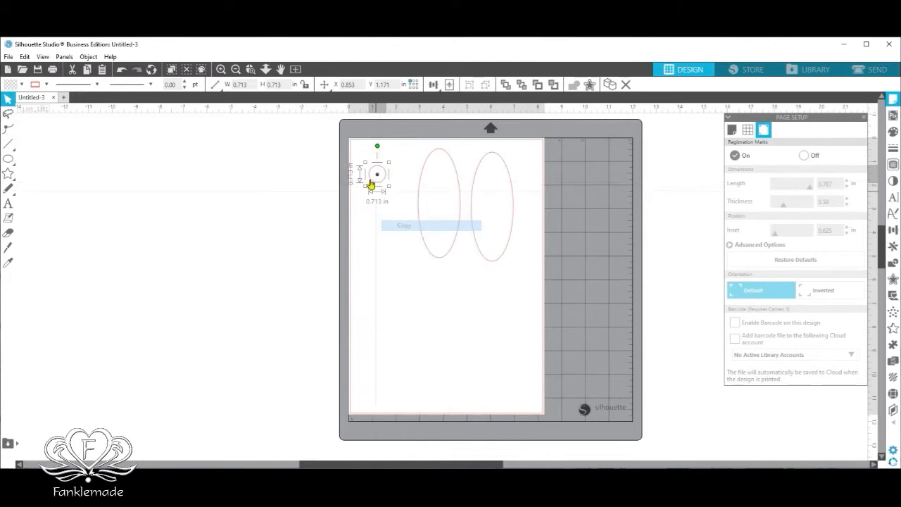
right_click(371, 184)
click(392, 236)
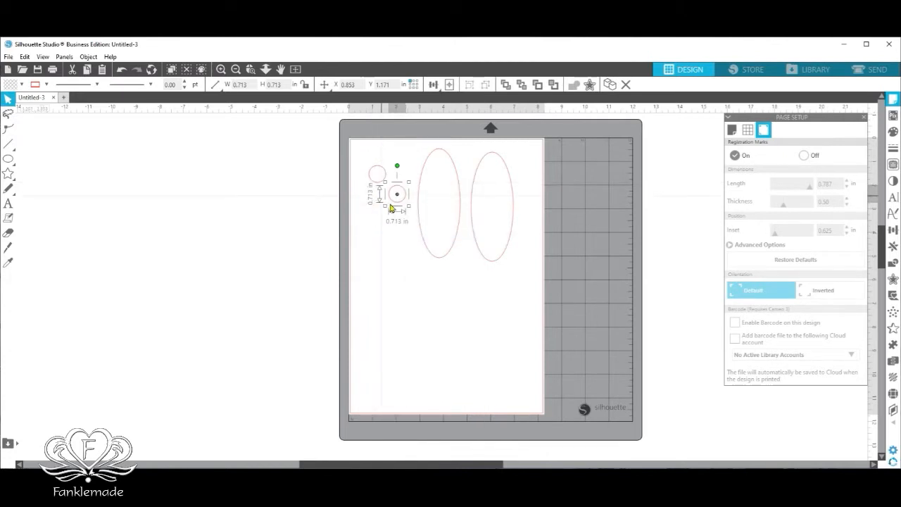
drag(392, 206, 382, 179)
click(406, 181)
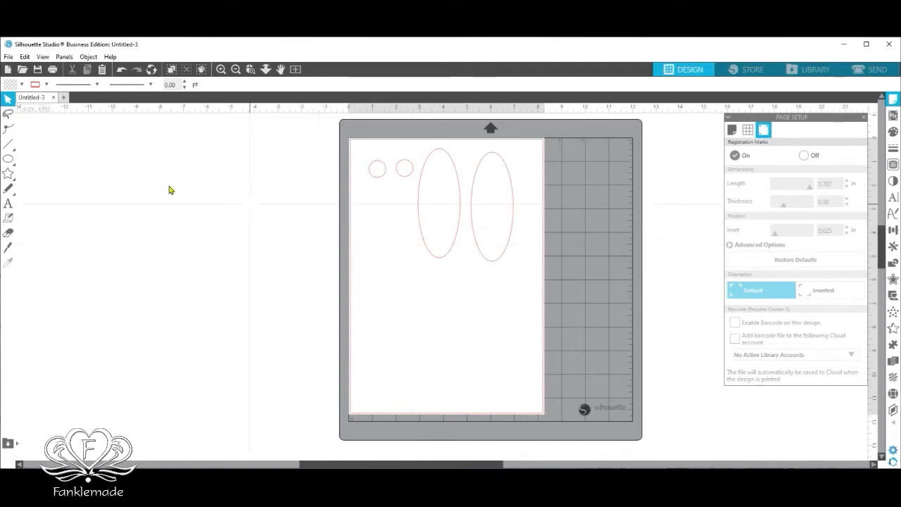
Draw a wide ellipse below the small circles and enlarge it to about 1.57 in wide by 0.88 in high.
key(e)
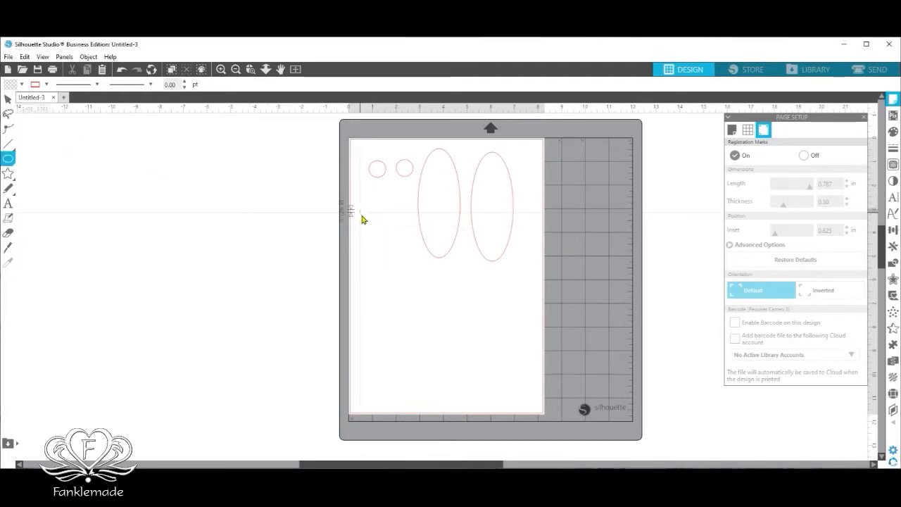
drag(357, 206, 395, 226)
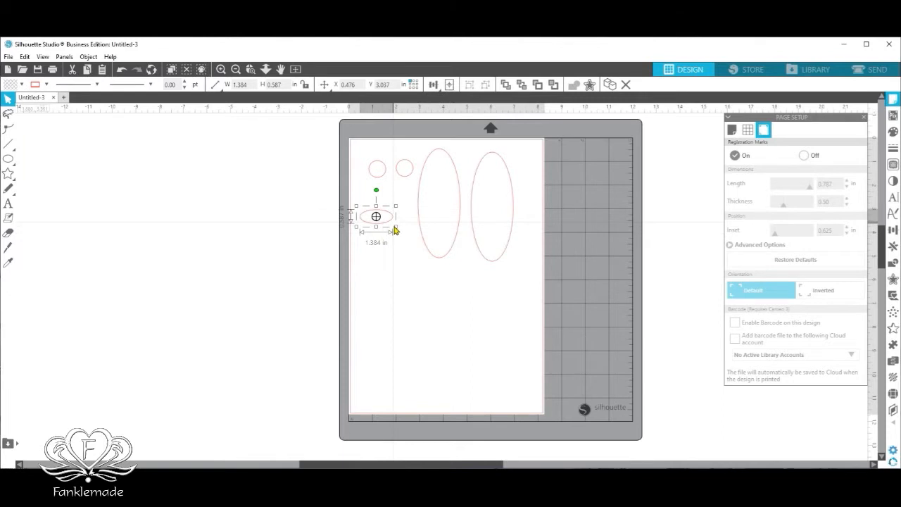
drag(395, 228, 403, 224)
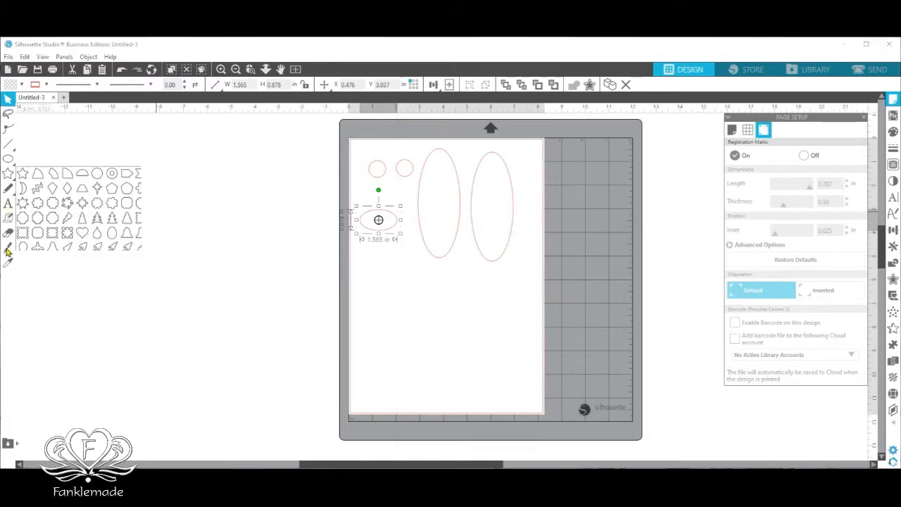
Cut the wide ellipse in half horizontally with the Knife tool and delete its lower half.
click(7, 248)
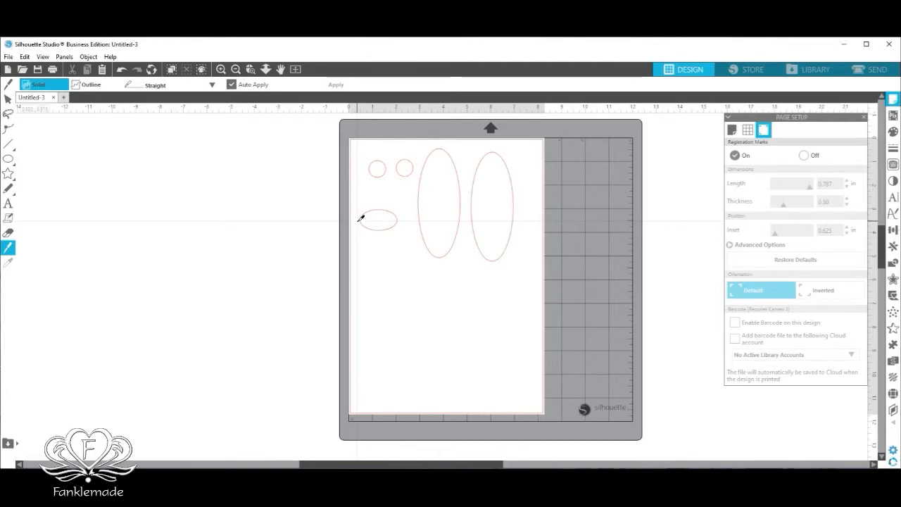
click(10, 203)
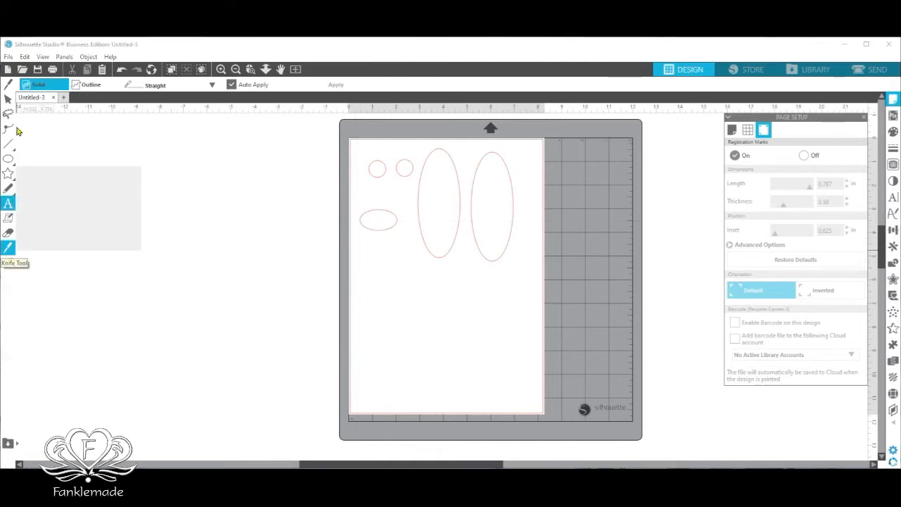
click(406, 245)
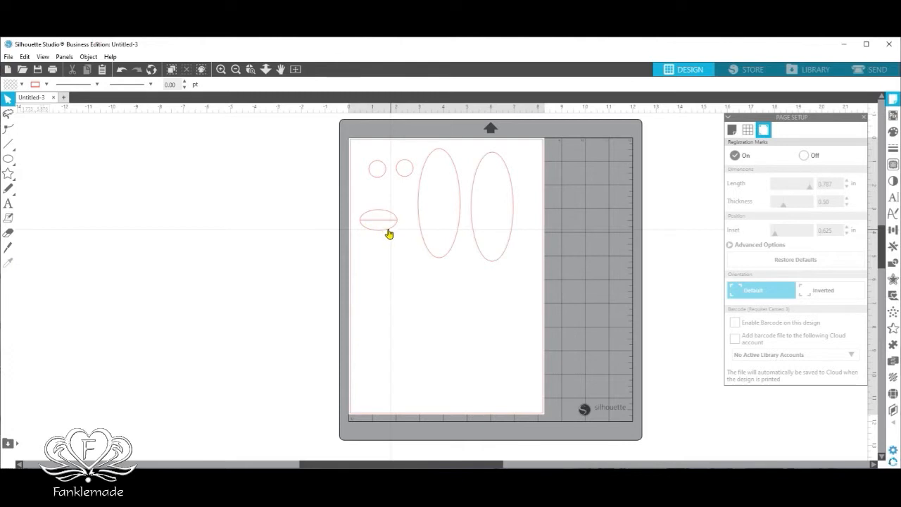
drag(389, 233, 392, 263)
right_click(391, 262)
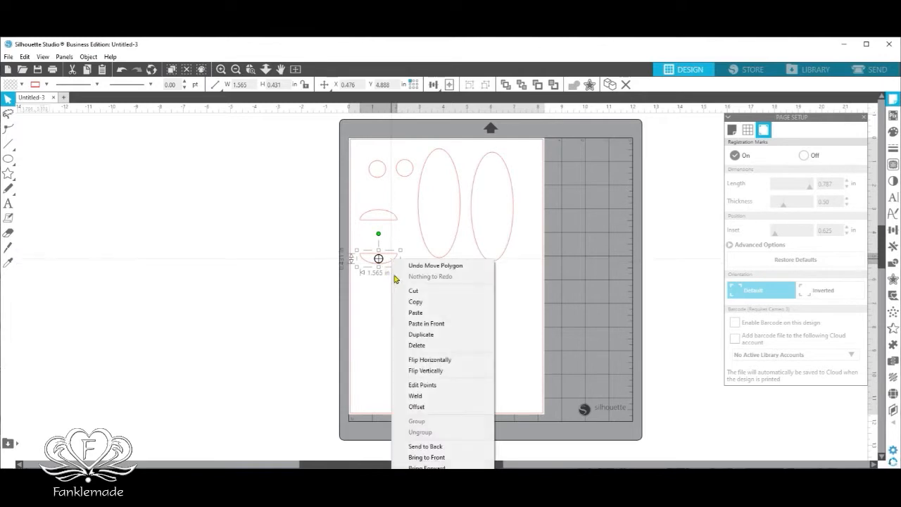
click(429, 345)
Copy and paste the half ellipse, line up the two halves side by side, and move them together just below the small circles.
drag(389, 224, 382, 241)
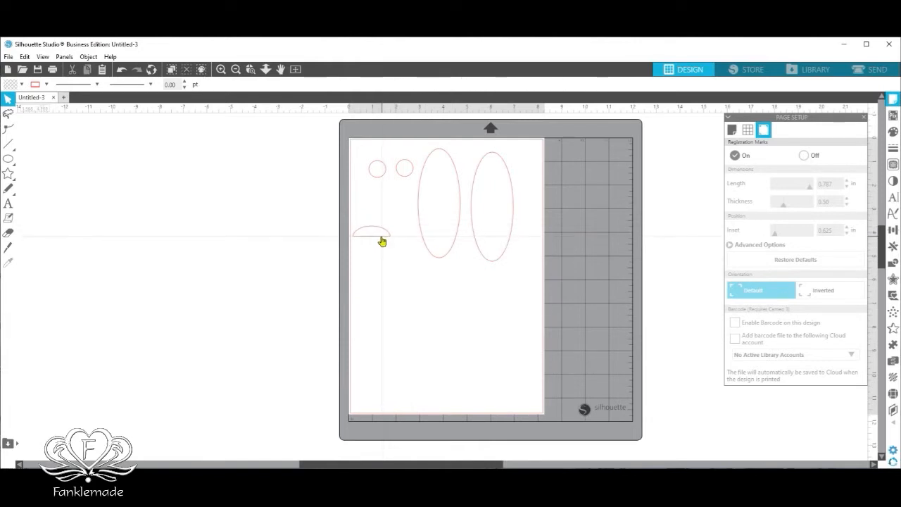
right_click(381, 238)
click(401, 281)
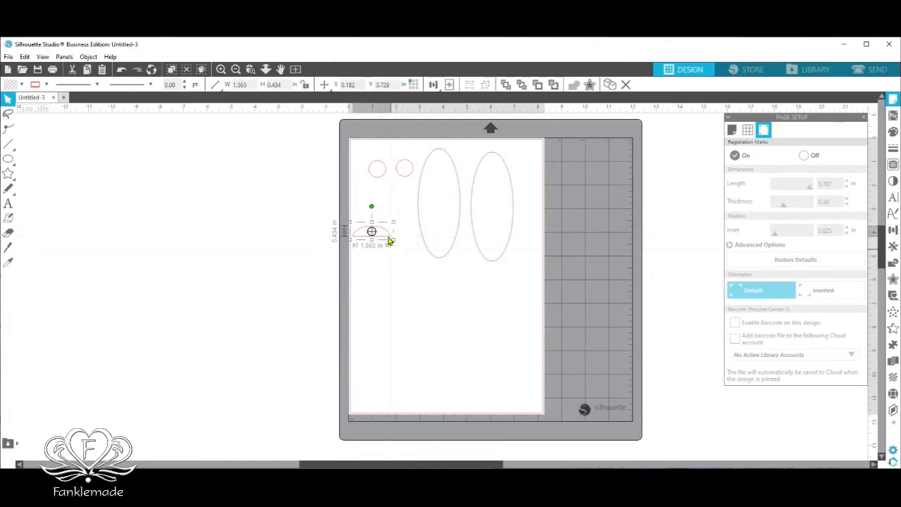
right_click(388, 236)
click(411, 288)
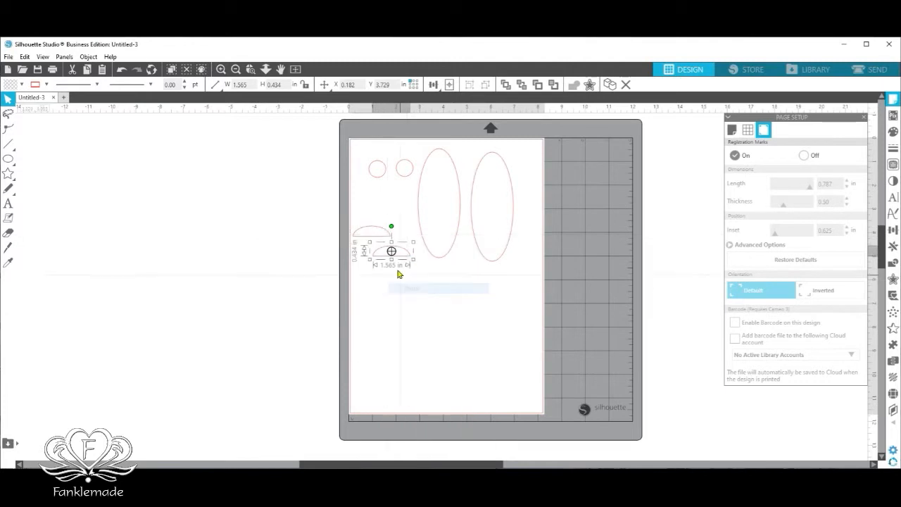
drag(398, 260, 406, 236)
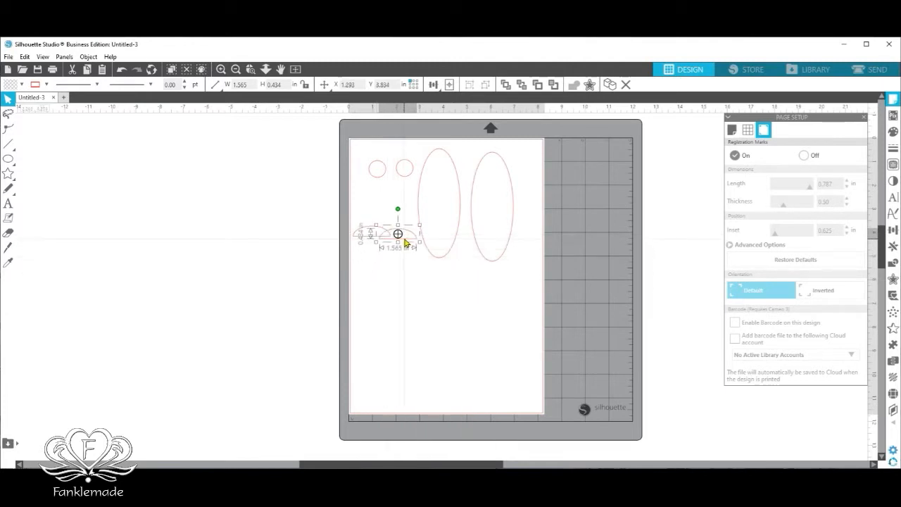
click(365, 238)
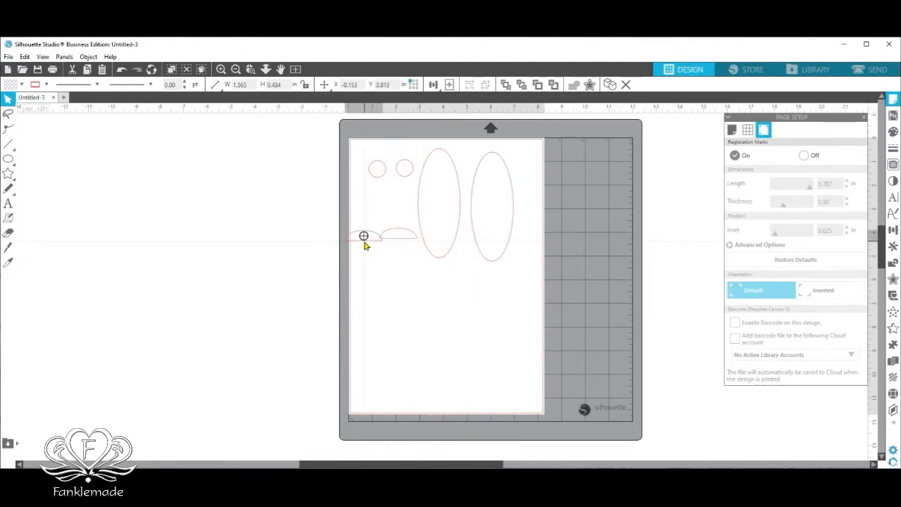
drag(364, 236, 398, 208)
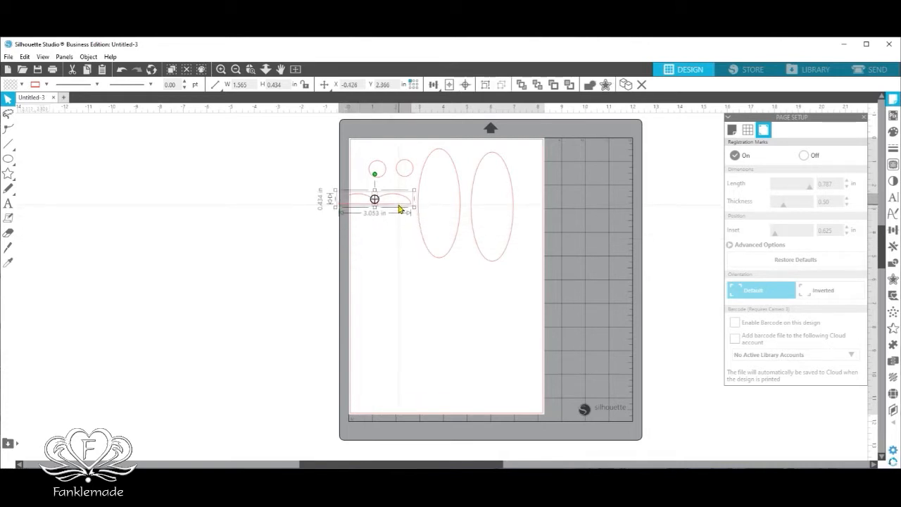
click(406, 258)
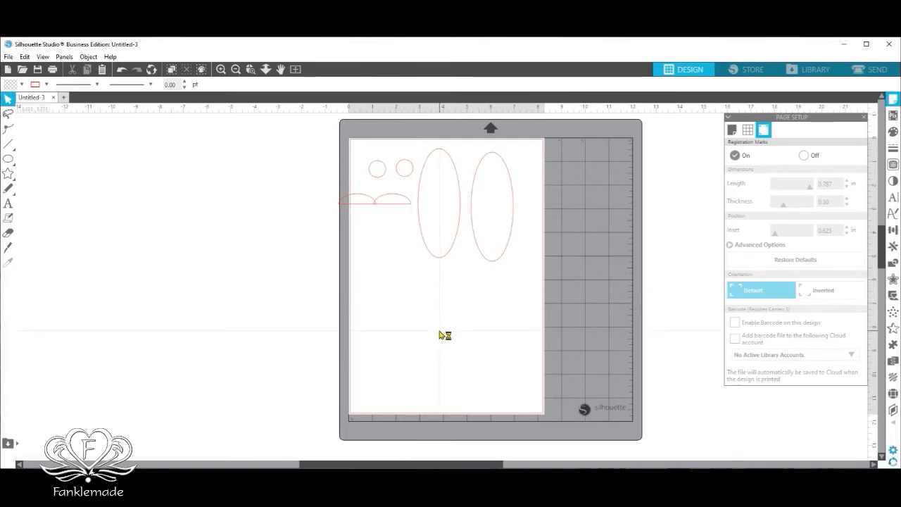
Draw an ellipse about 0.84 by 1.17 in beneath the half ellipses and a slim one about 0.19 by 0.86 in beside it.
click(8, 158)
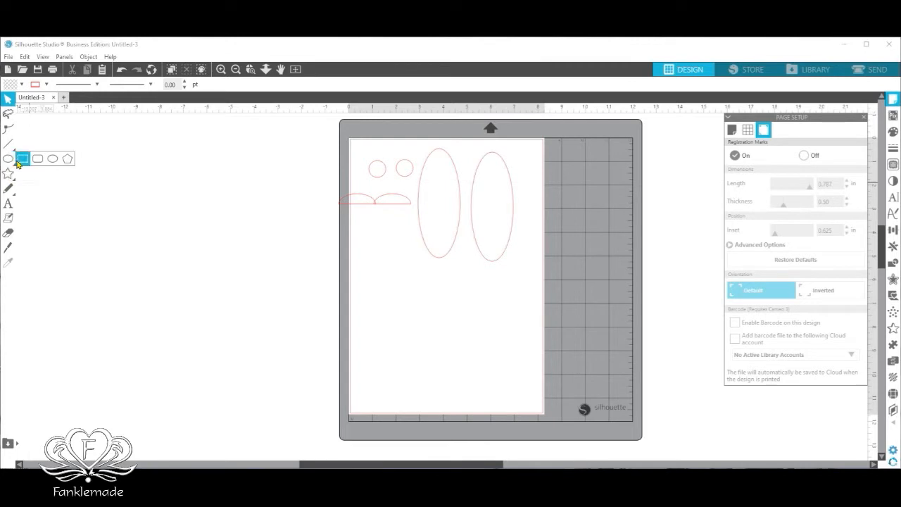
click(53, 160)
mouse_move(372, 234)
mouse_down()
mouse_move(381, 262)
mouse_move(395, 269)
mouse_up()
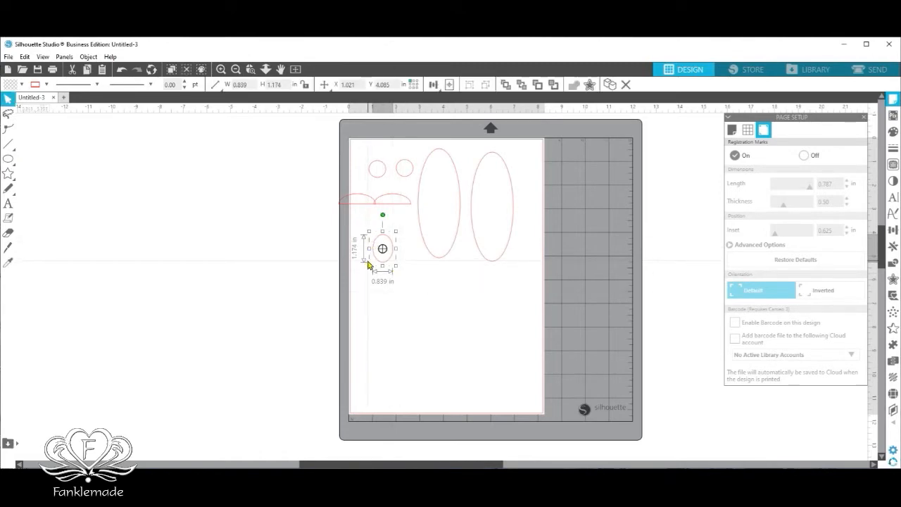
click(12, 161)
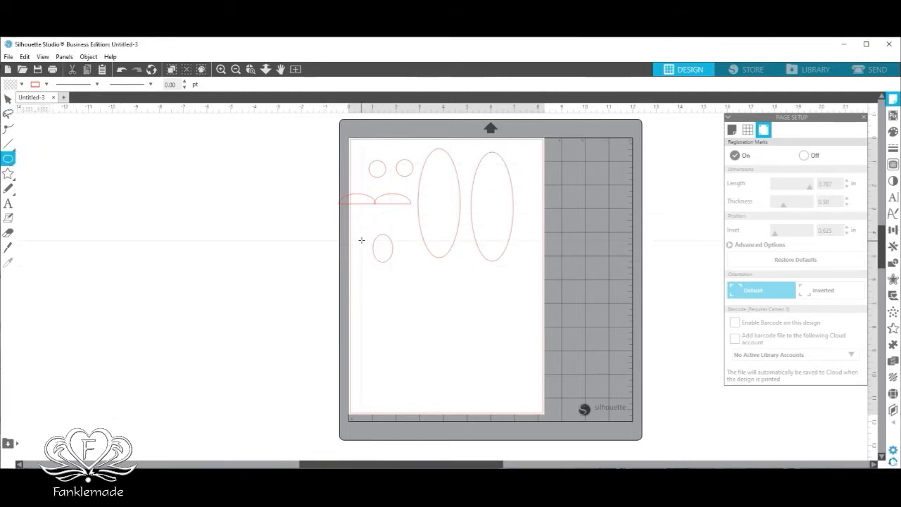
drag(362, 241, 367, 267)
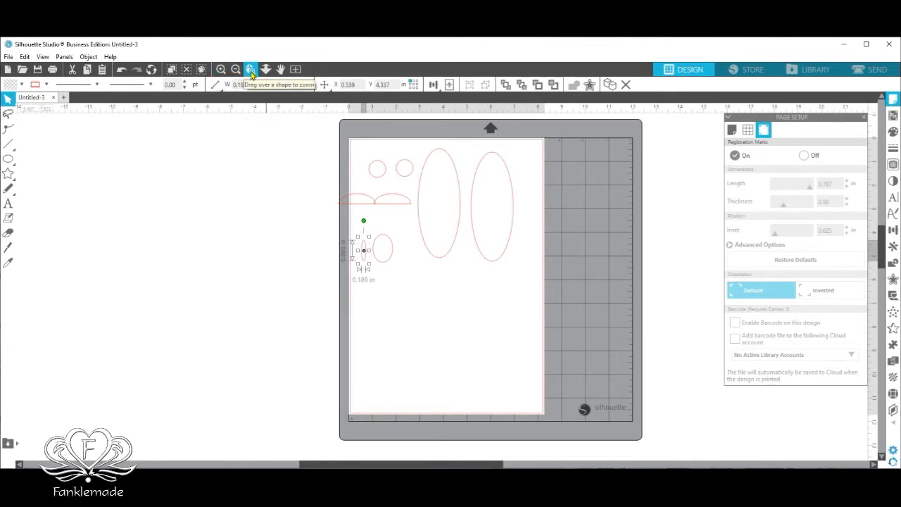
Move the slim ellipse onto the left edge of the larger oval and tilt it clockwise to follow the curve.
click(251, 72)
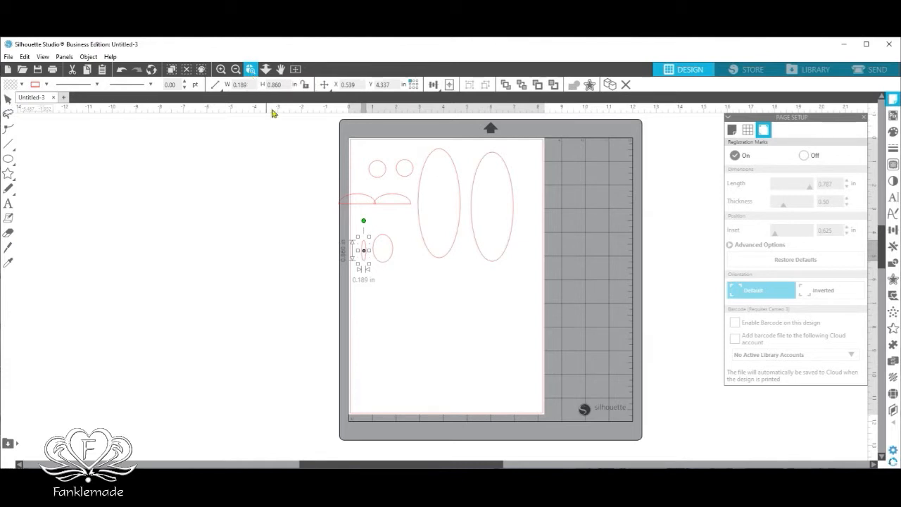
click(364, 243)
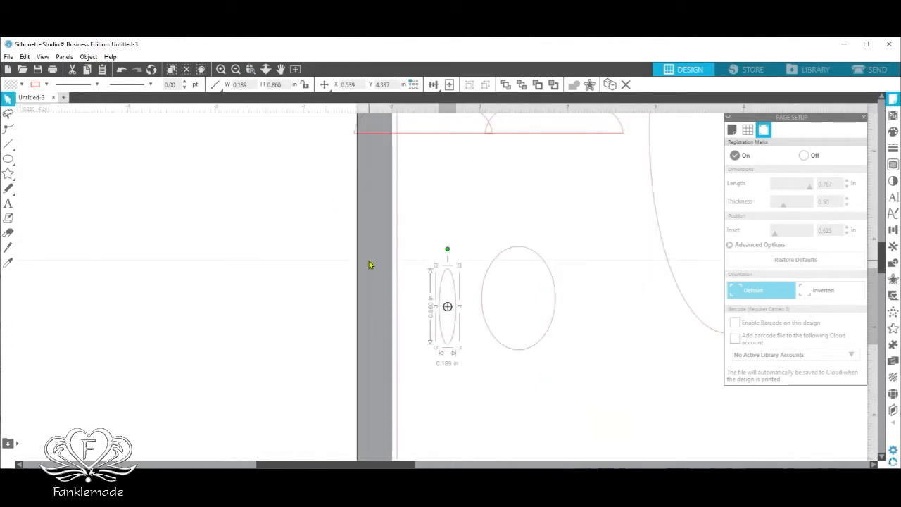
drag(458, 326, 490, 320)
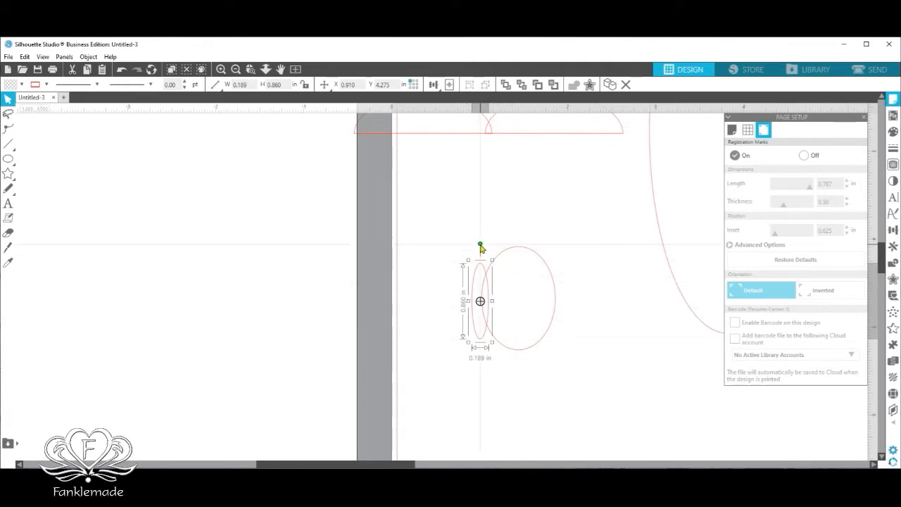
drag(481, 247, 497, 260)
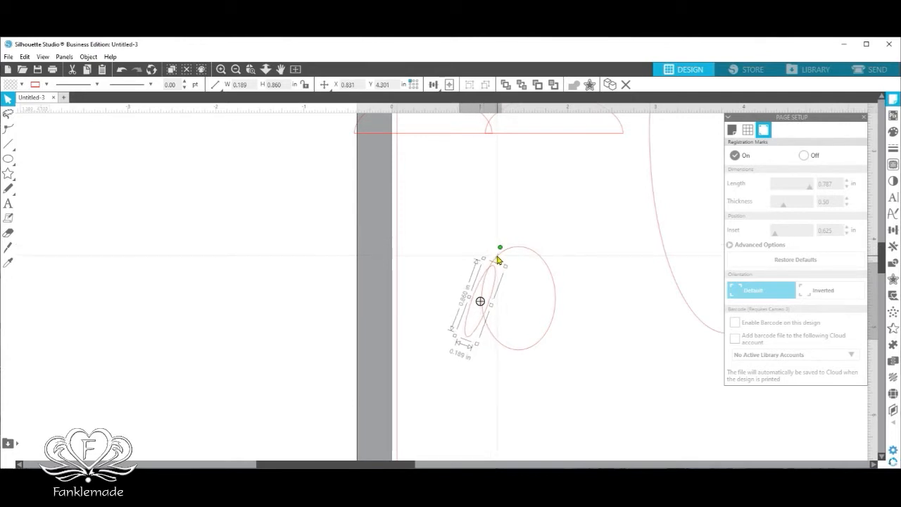
click(554, 342)
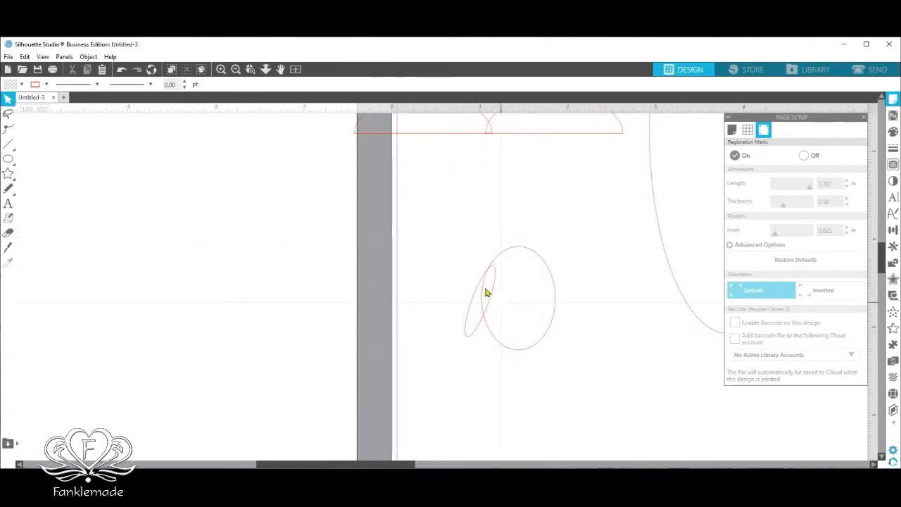
Weld the oval and the slim tilted ellipse into one mitten-like shape.
drag(453, 242, 547, 346)
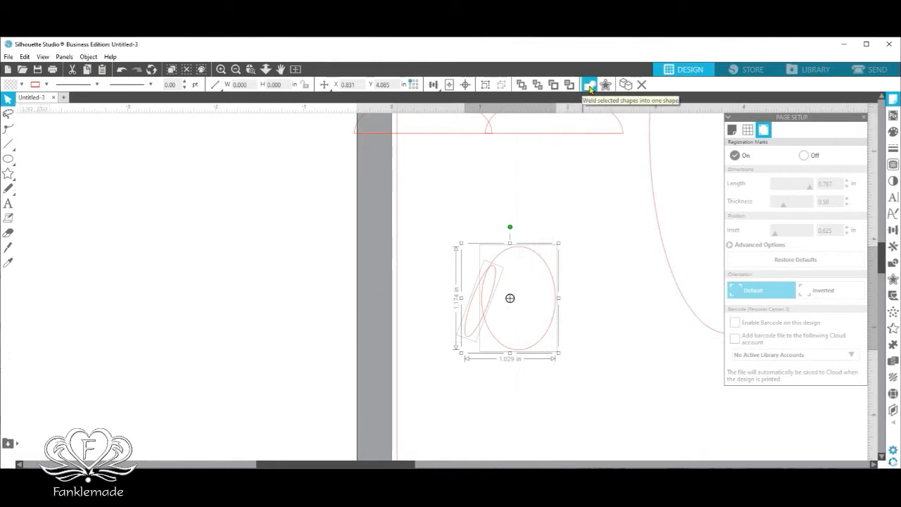
click(588, 85)
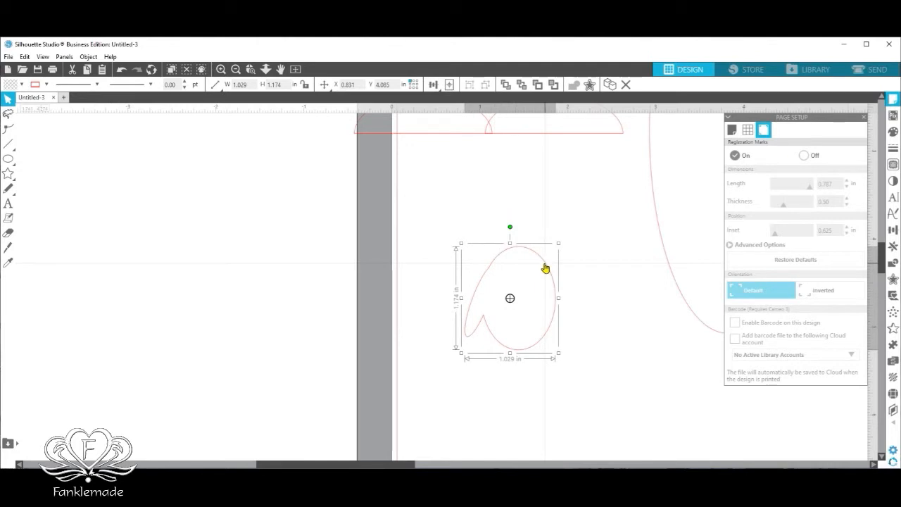
Slice the rounded top off the welded shape horizontally with the Knife tool and delete the cut-off cap.
click(9, 248)
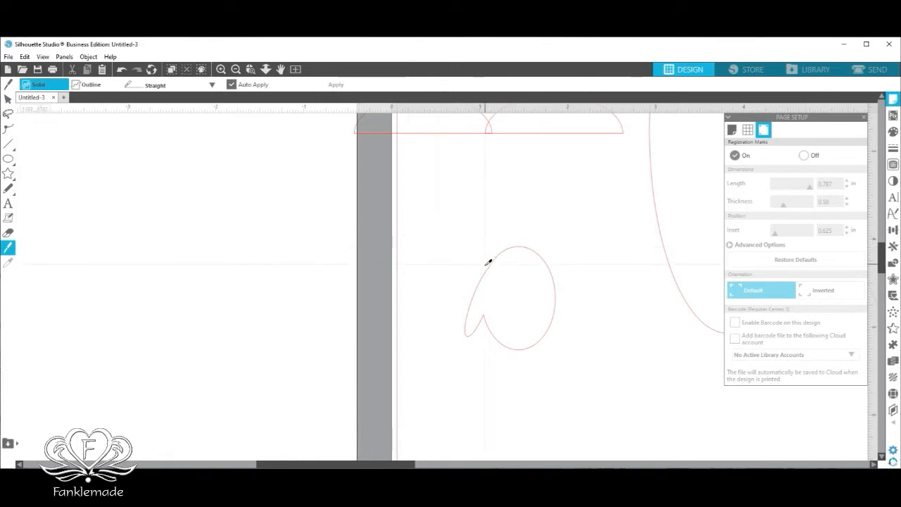
drag(486, 265, 526, 215)
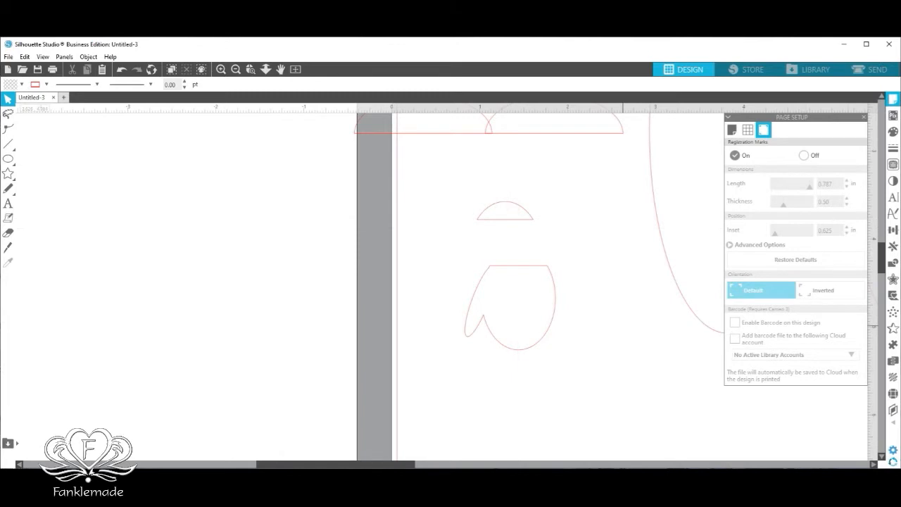
click(512, 226)
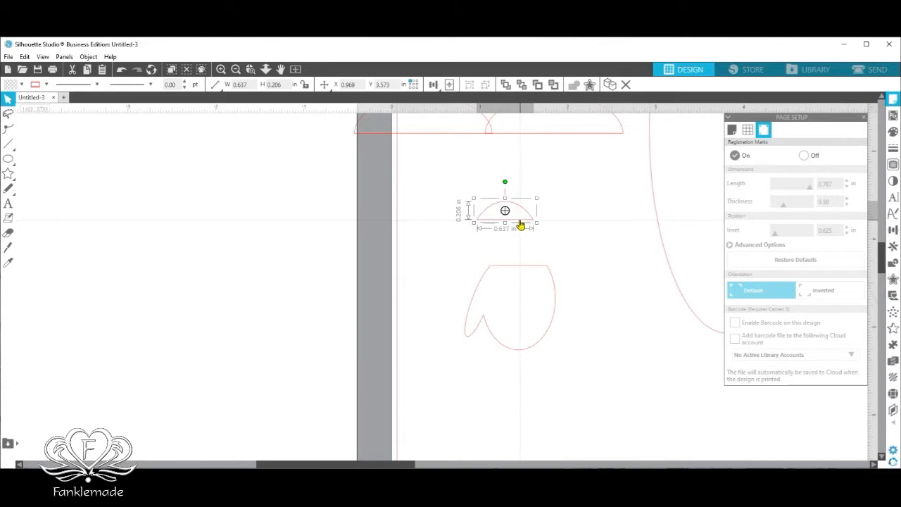
right_click(520, 225)
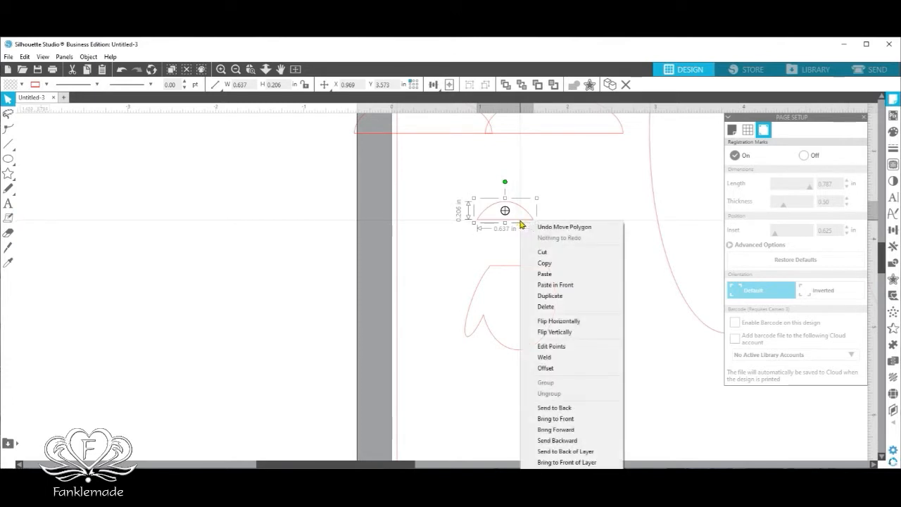
click(555, 307)
Move the flat-topped mitten shape up so that it sits just beneath the second half ellipse.
drag(520, 271, 519, 250)
drag(509, 330, 512, 343)
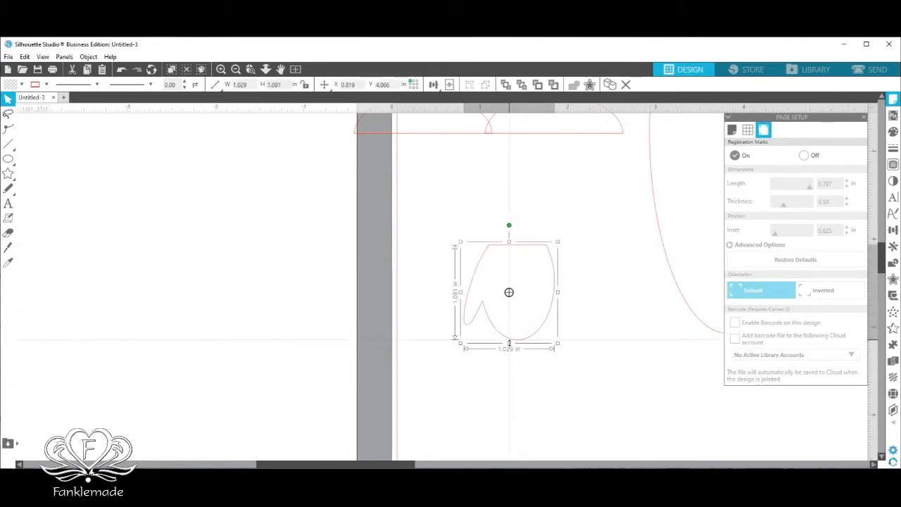
click(237, 71)
click(237, 71)
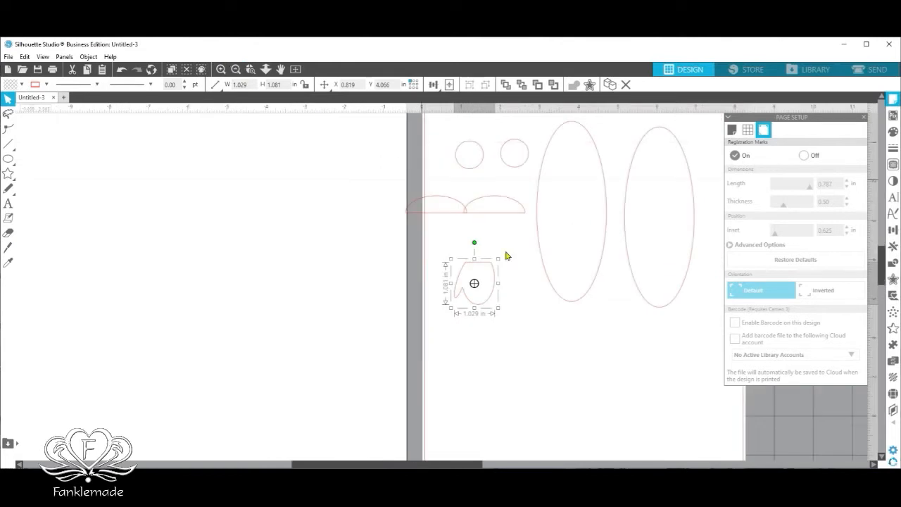
drag(493, 296, 508, 265)
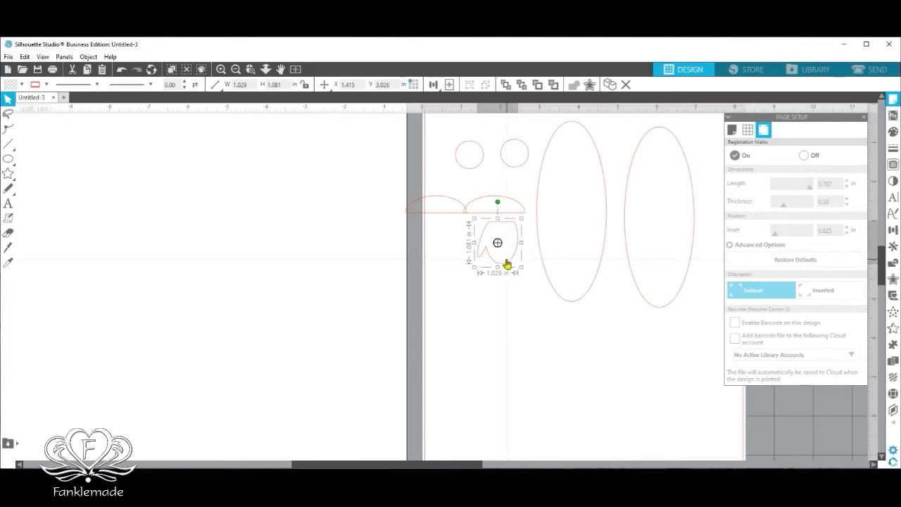
Draw a rounded rectangle about 3.09 by 4.13 in and place it below the mitten shape.
mouse_move(9, 170)
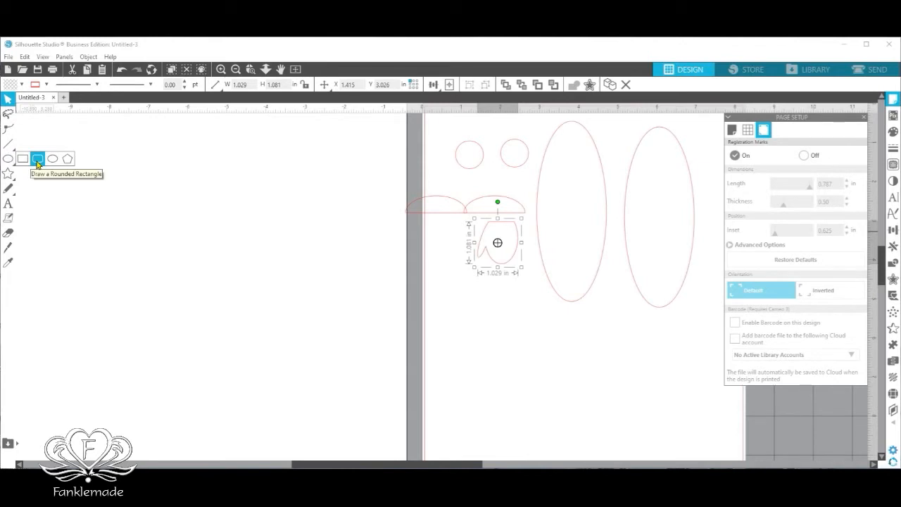
click(38, 160)
mouse_move(453, 286)
mouse_down()
mouse_move(517, 390)
mouse_move(574, 452)
mouse_move(574, 443)
mouse_up()
drag(514, 290, 493, 295)
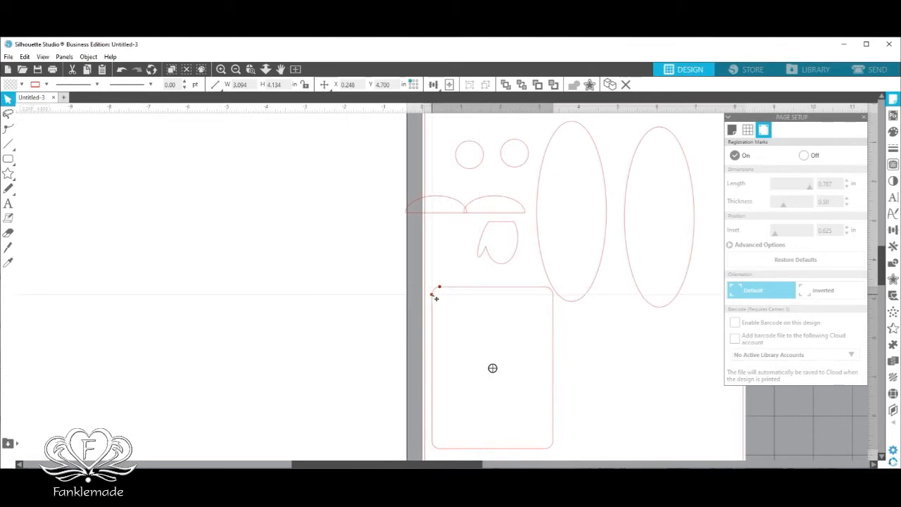
Enlarge the rounded rectangle's corner radii both vertically and horizontally, and nudge the shape slightly upwards.
drag(436, 299, 433, 315)
drag(438, 289, 466, 290)
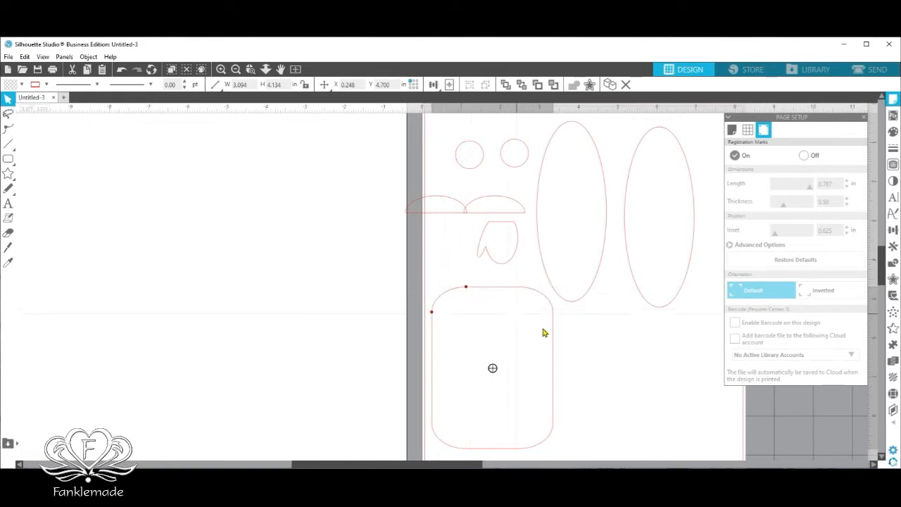
drag(554, 384, 553, 379)
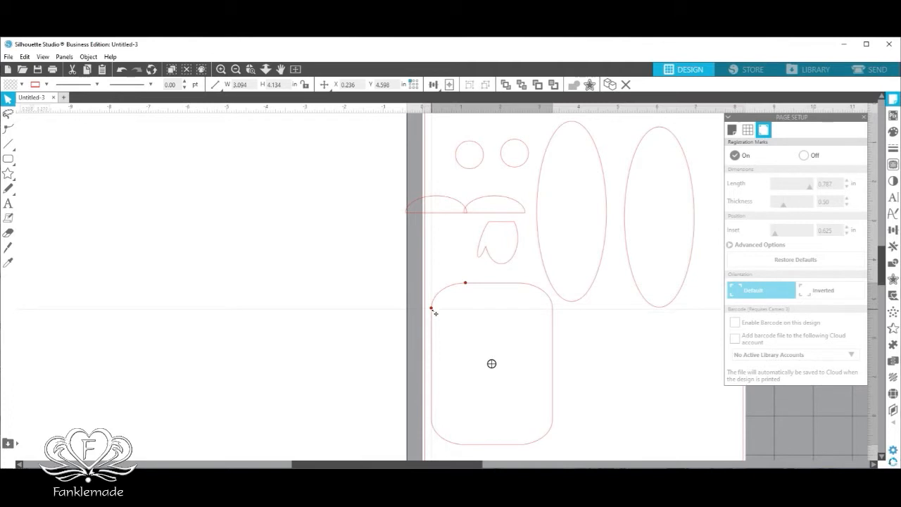
Convert the rounded rectangle to a path and position it just below the mitten shape.
click(502, 287)
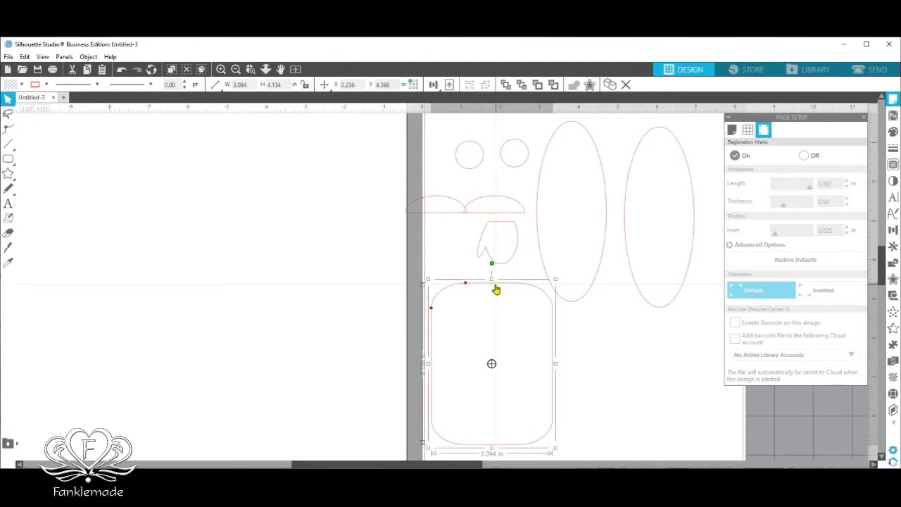
right_click(497, 287)
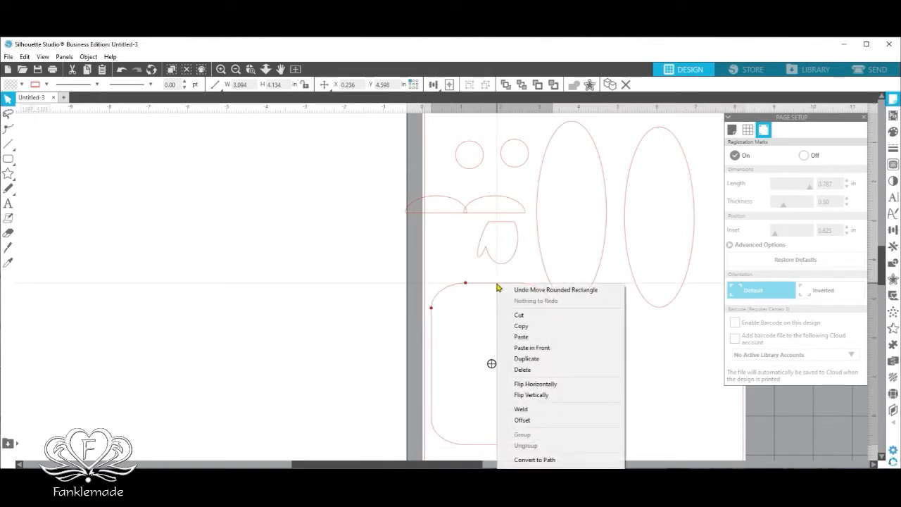
click(492, 287)
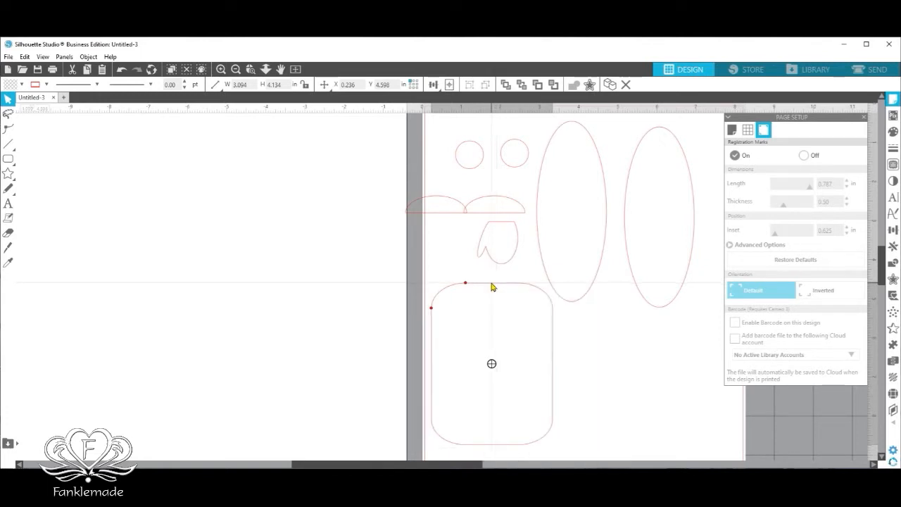
click(496, 284)
drag(515, 287, 517, 274)
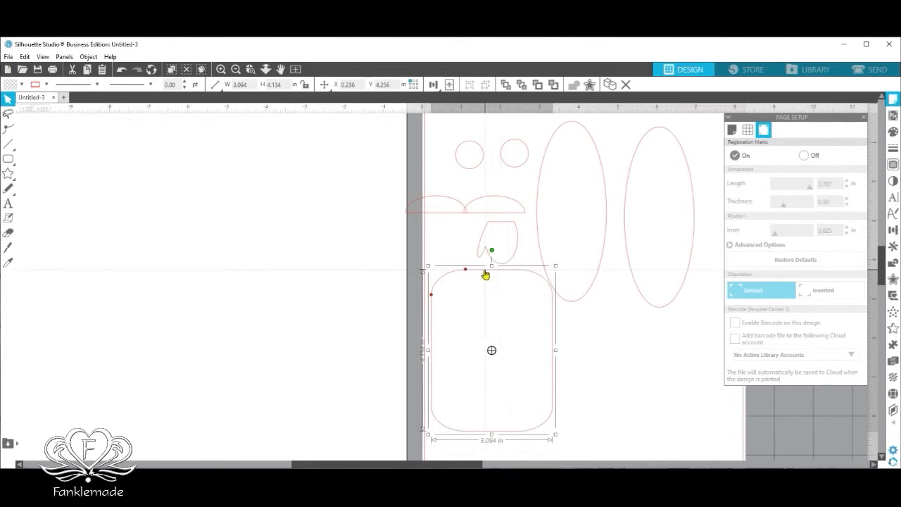
right_click(485, 274)
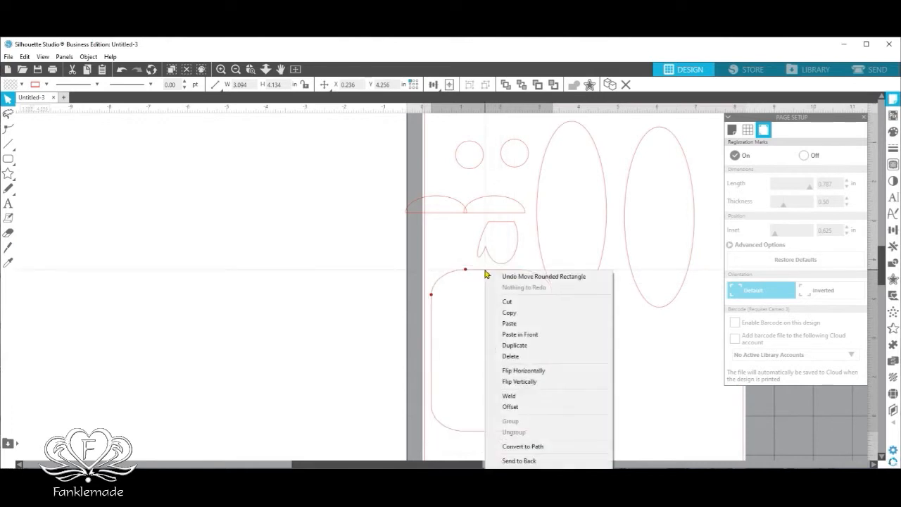
click(533, 448)
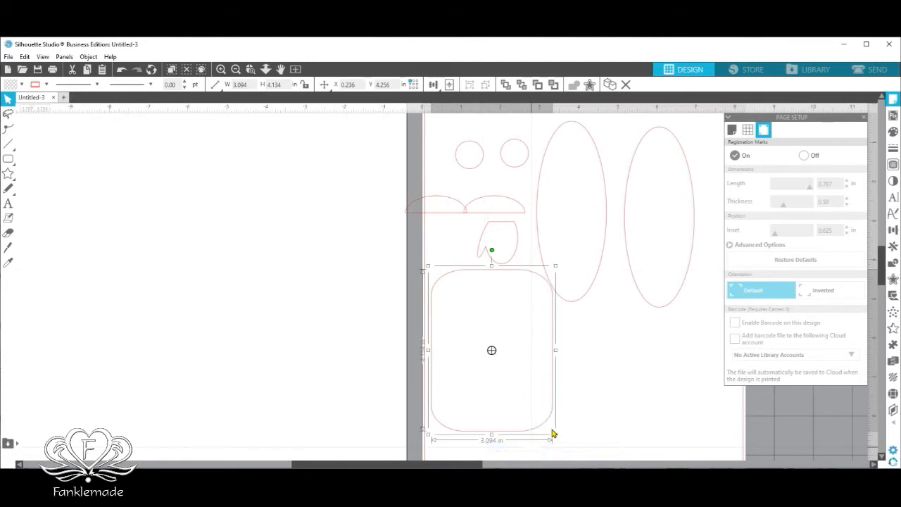
drag(553, 339, 553, 351)
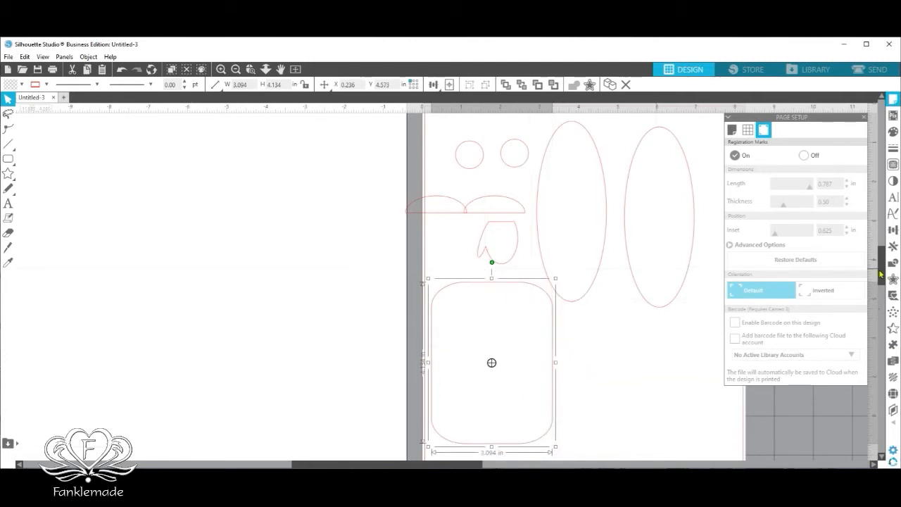
Move both tall ellipses up past the page's top edge and shift the rounded rectangle into the space beneath them.
scroll(883, 275, up, 1)
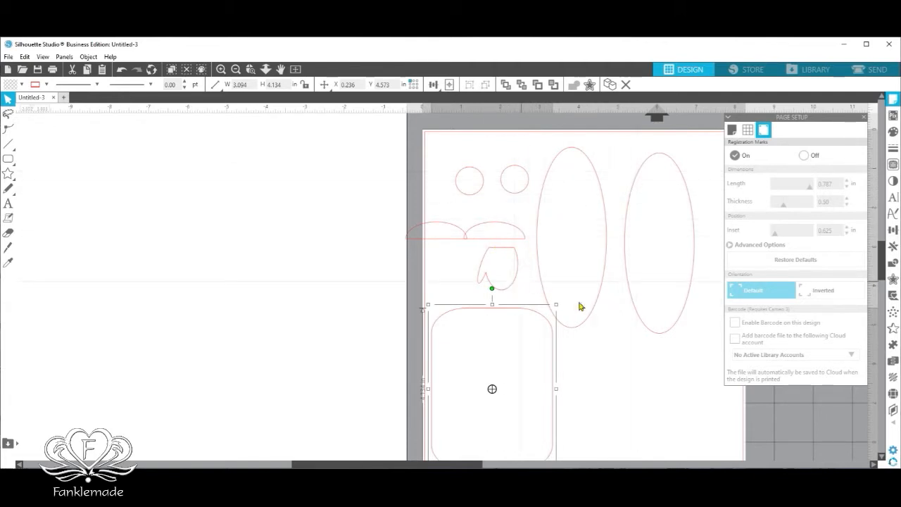
drag(649, 332, 650, 286)
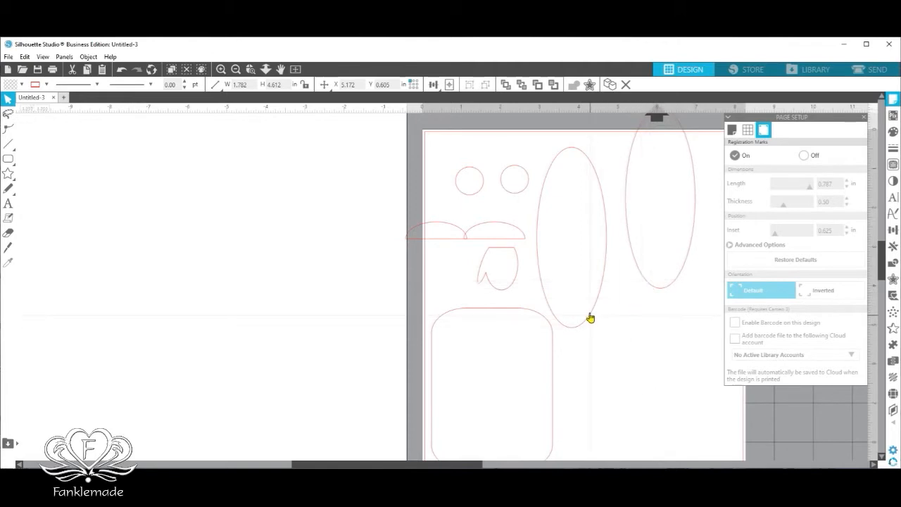
drag(589, 316, 602, 252)
click(601, 251)
drag(556, 312, 622, 290)
click(581, 283)
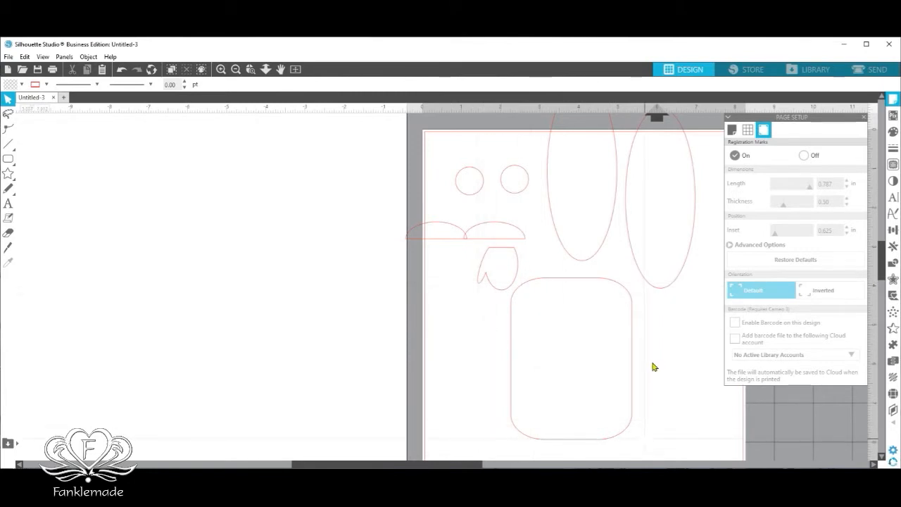
Edit the rounded rectangle's points and pull the two points on its bottom edge outwards to flare the base.
click(622, 438)
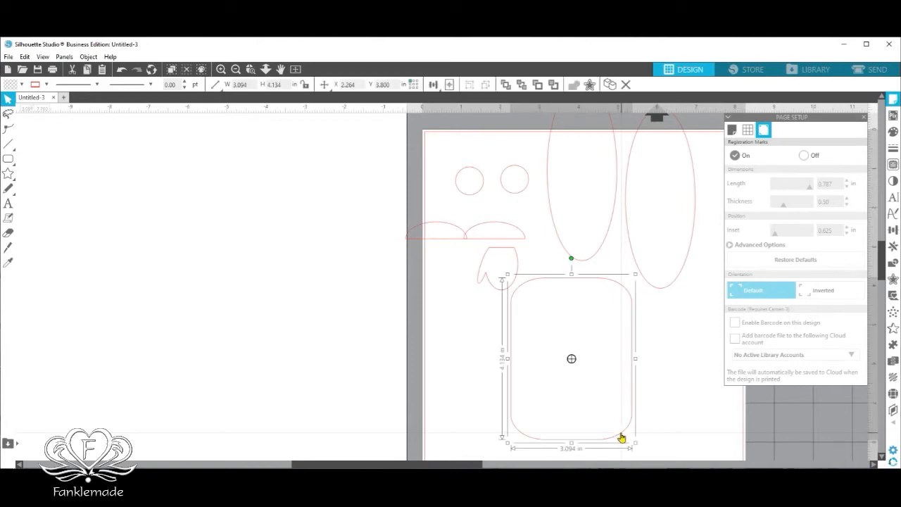
double_click(622, 438)
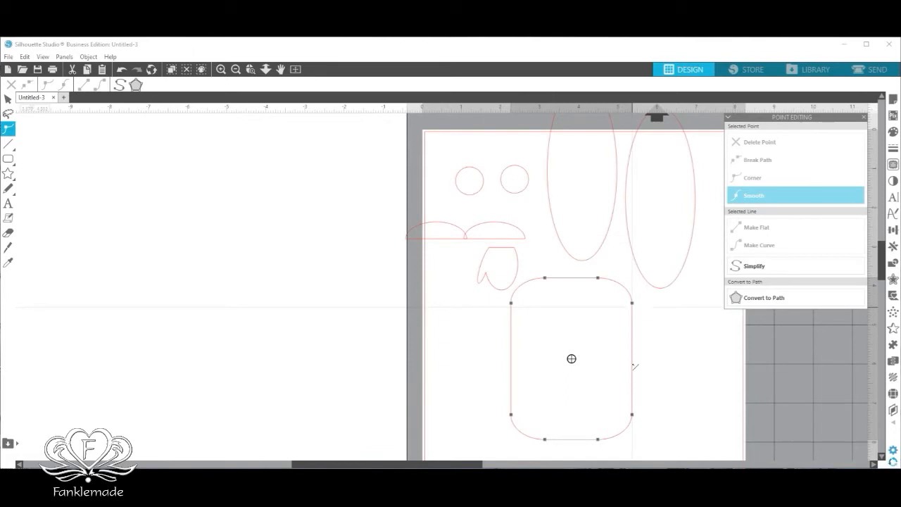
click(597, 440)
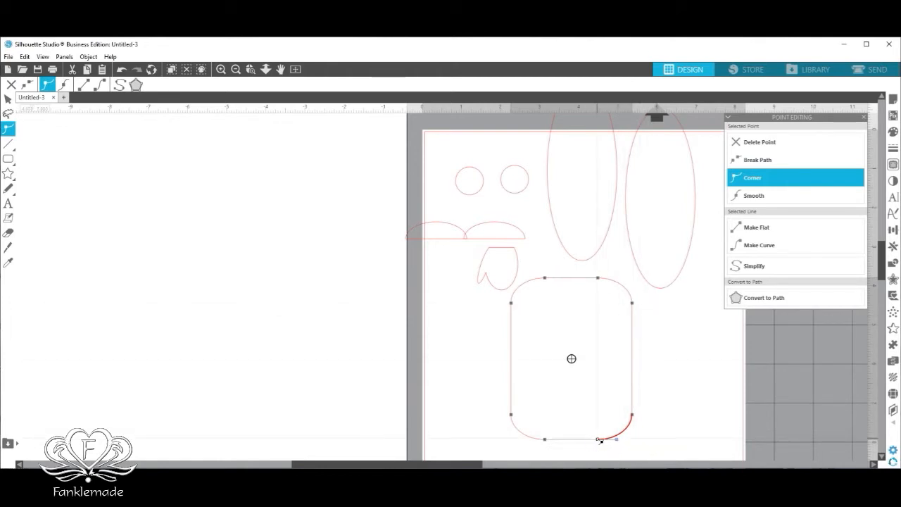
drag(599, 442, 652, 442)
drag(545, 440, 497, 443)
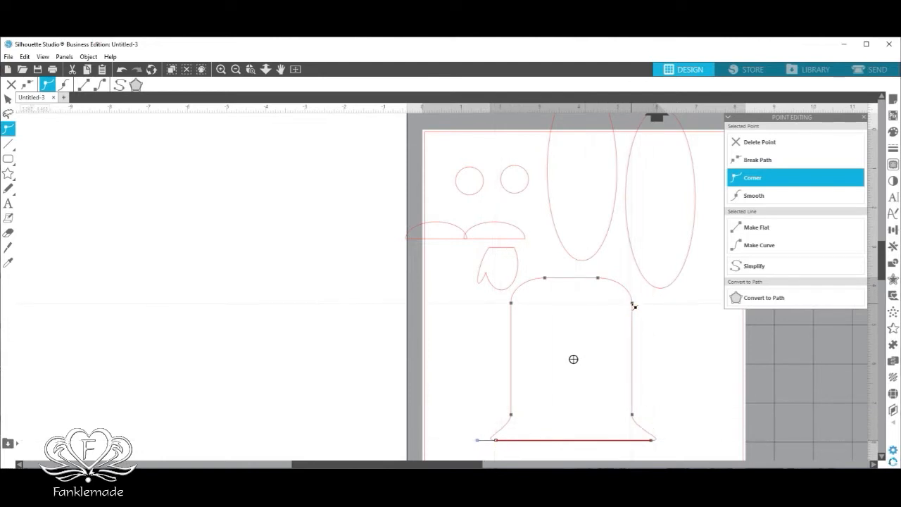
Delete the lower side point on each side of the flared shape to make the sides taper smoothly, and finish point editing.
click(636, 418)
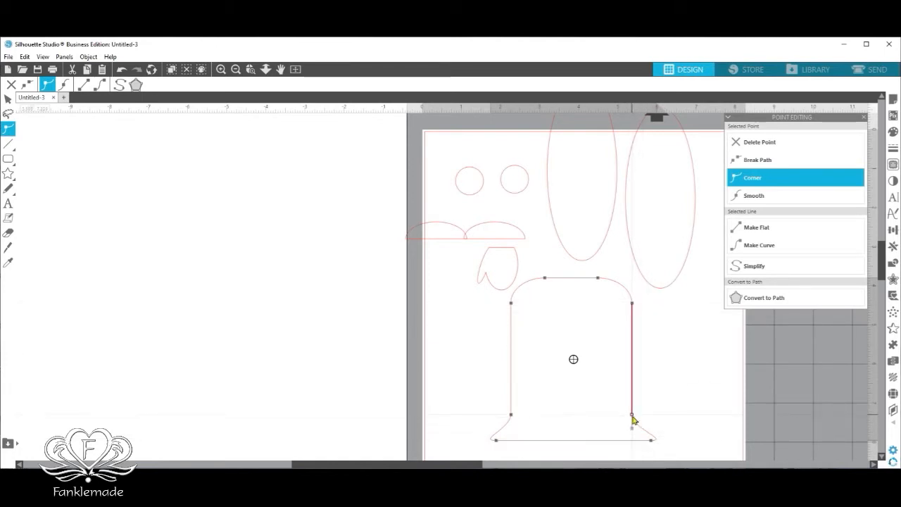
click(757, 143)
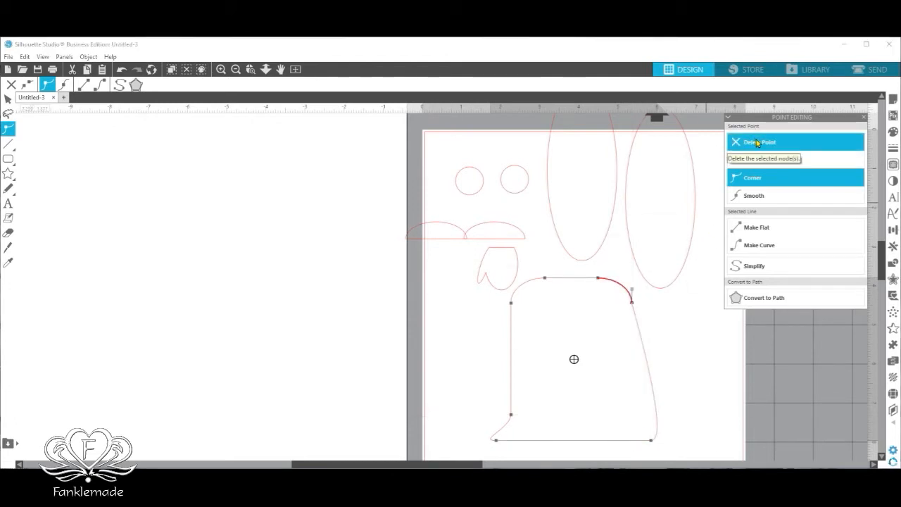
click(512, 418)
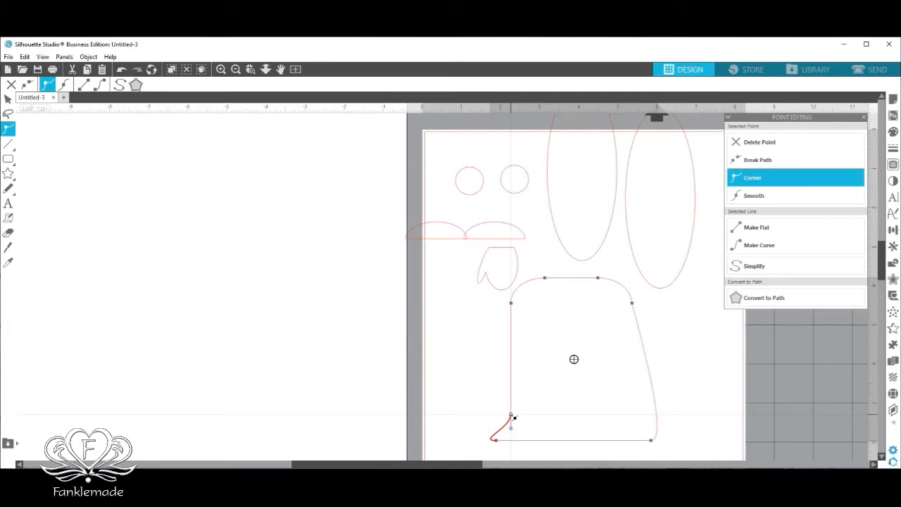
right_click(514, 419)
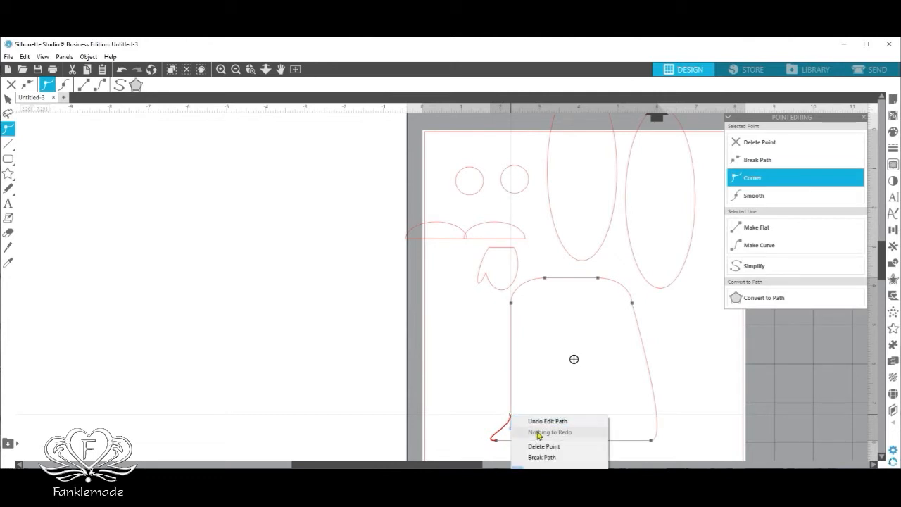
click(553, 449)
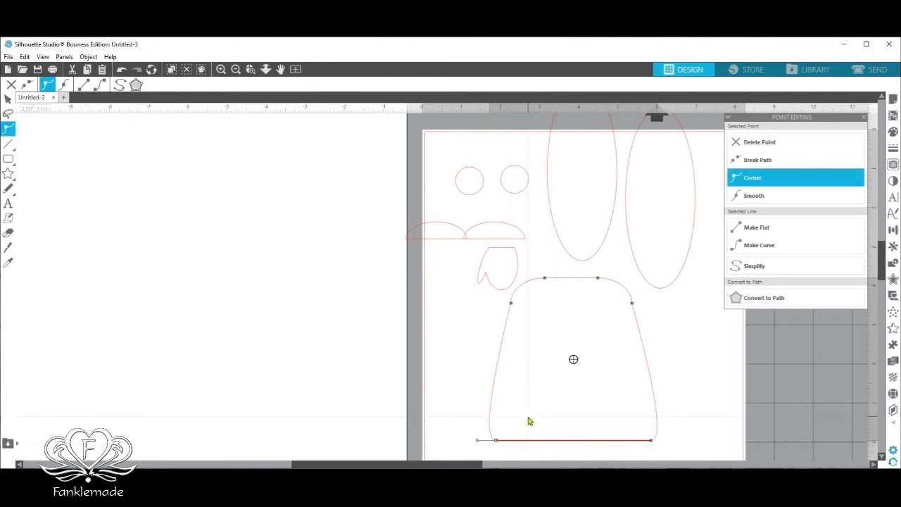
click(461, 336)
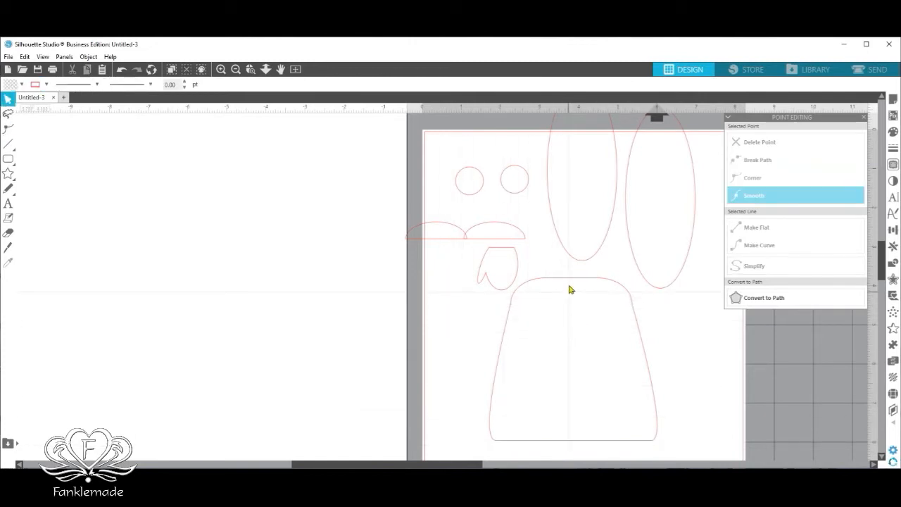
Nudge the tapered shape down slightly and stretch it upwards to a height of about 4.84 in.
mouse_move(571, 278)
mouse_down()
mouse_move(595, 305)
mouse_move(573, 286)
mouse_up()
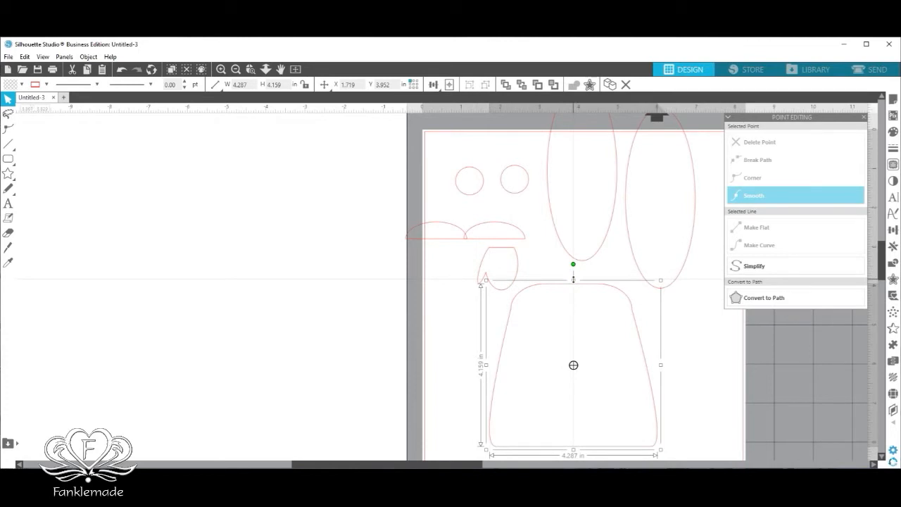
drag(574, 282, 575, 256)
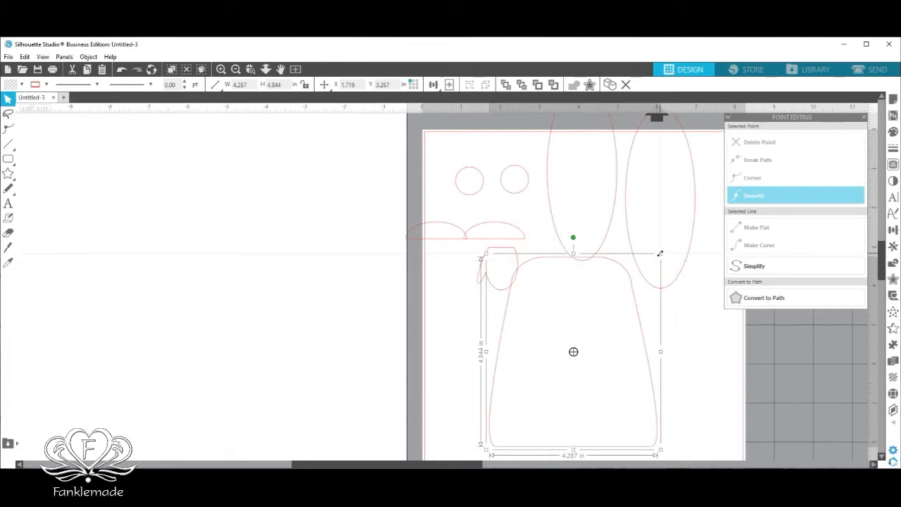
Scale the tapered body to about 3.88 in wide and 4.39 in high and move it to the page's left edge.
drag(662, 255, 642, 271)
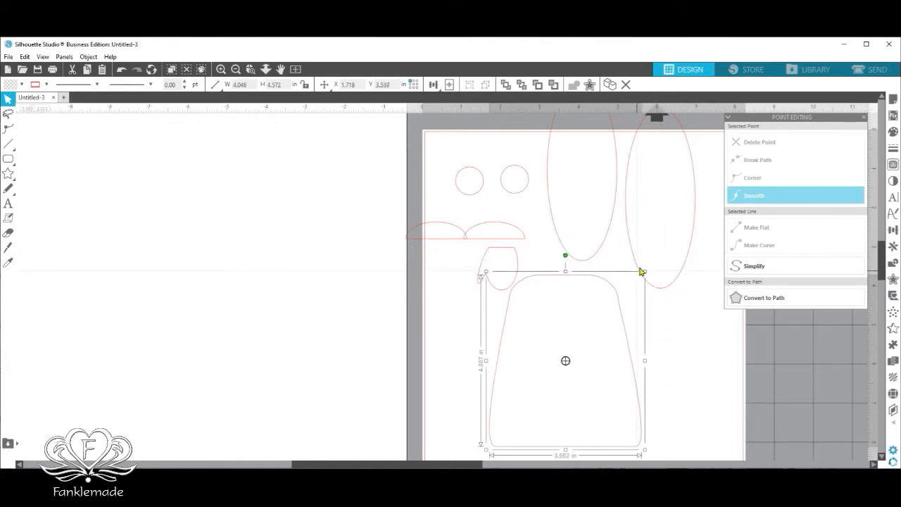
click(668, 338)
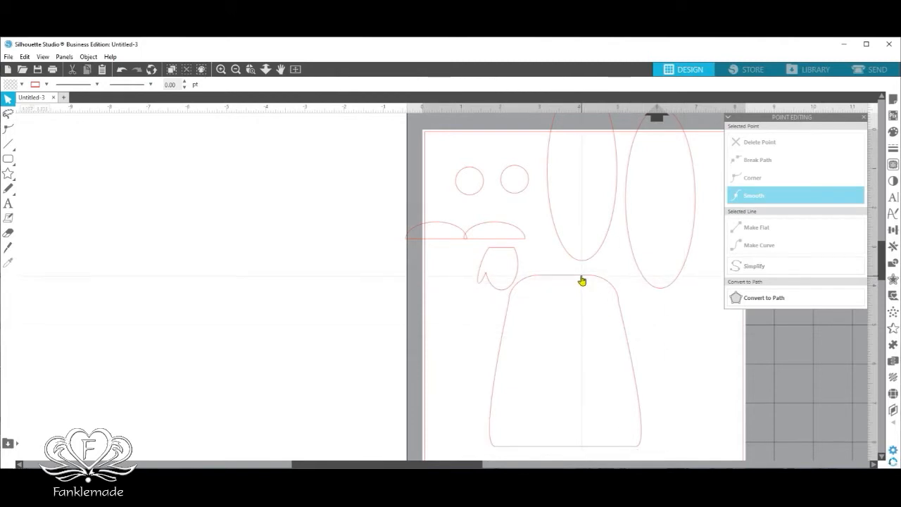
click(582, 280)
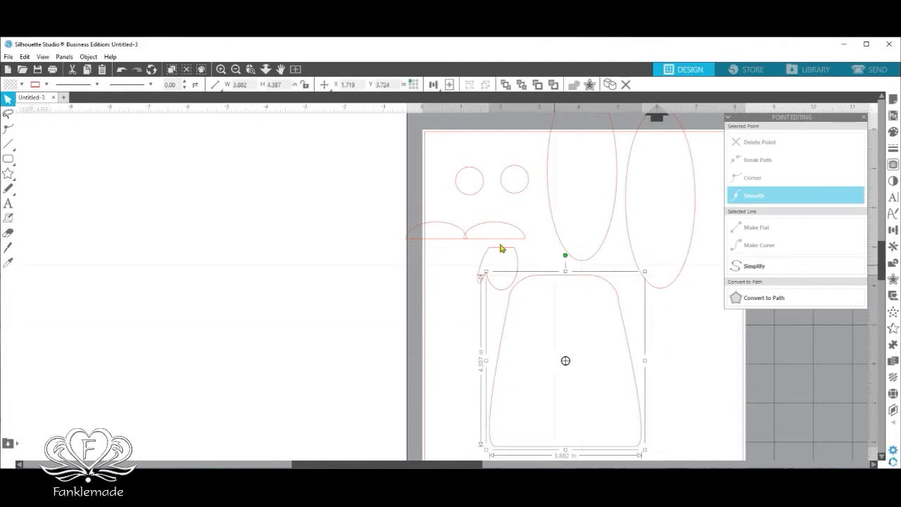
drag(569, 280, 507, 285)
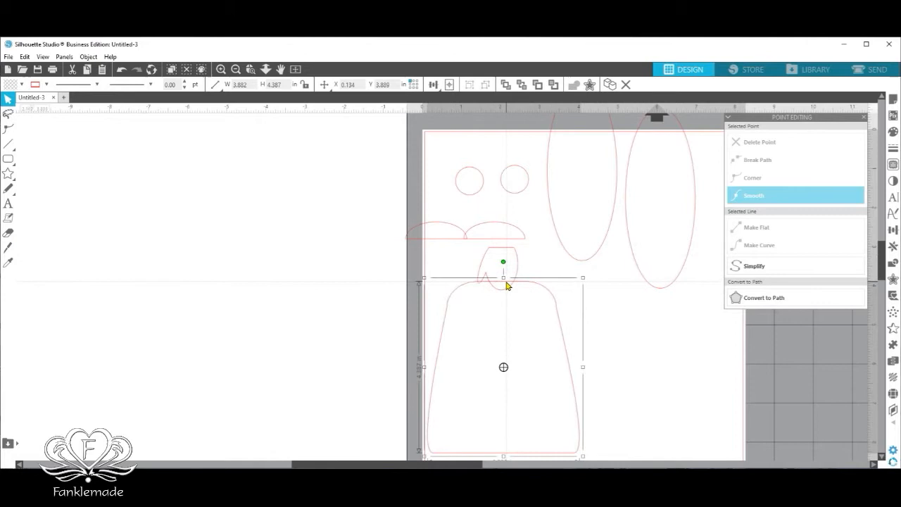
Move the right-hand tall ellipse down beside the body and pull its bottom point down and to the right, adjusting that point's curve handles.
drag(663, 291, 648, 390)
double_click(647, 391)
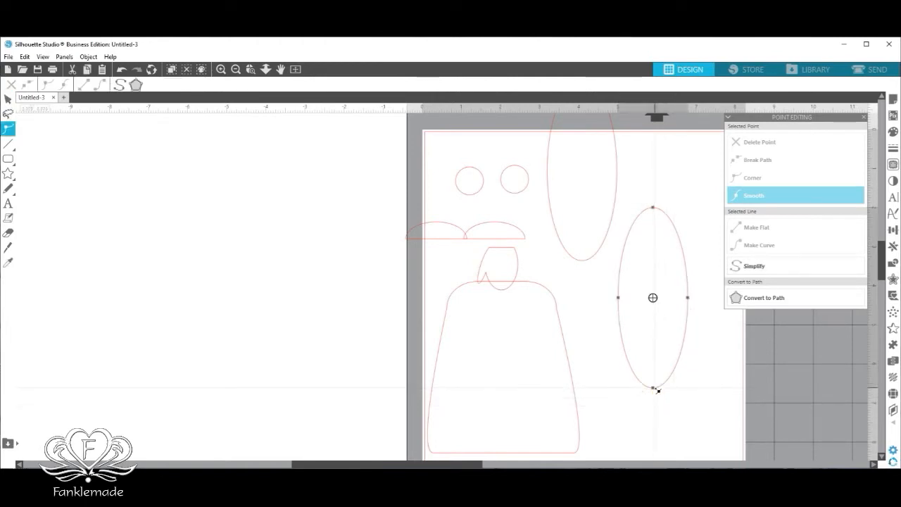
click(653, 389)
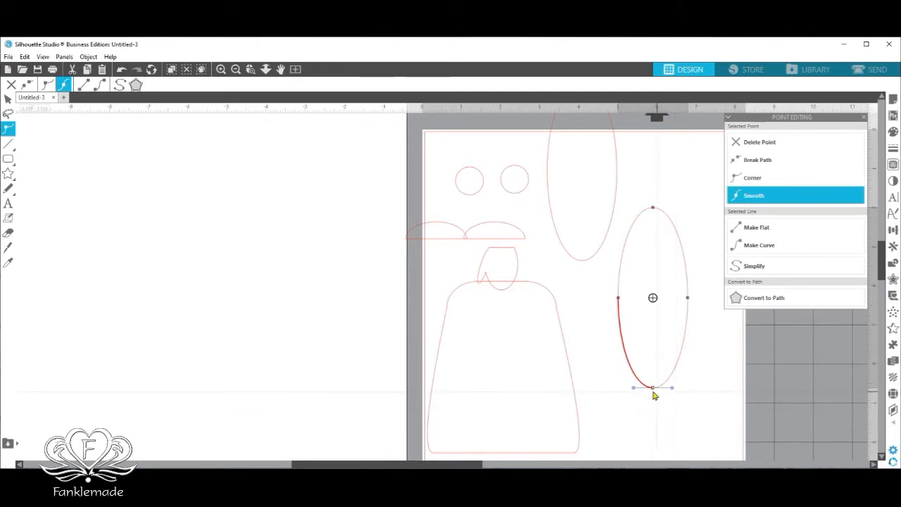
drag(656, 391, 684, 402)
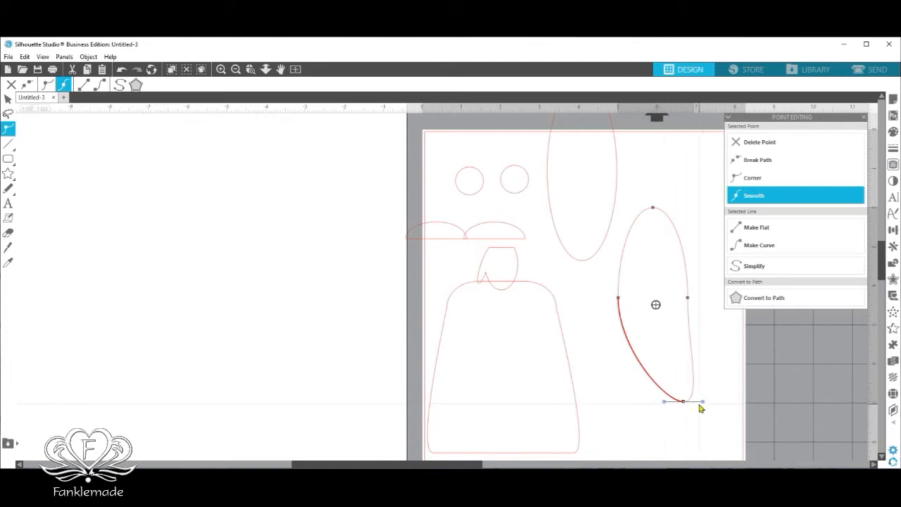
drag(703, 404, 690, 381)
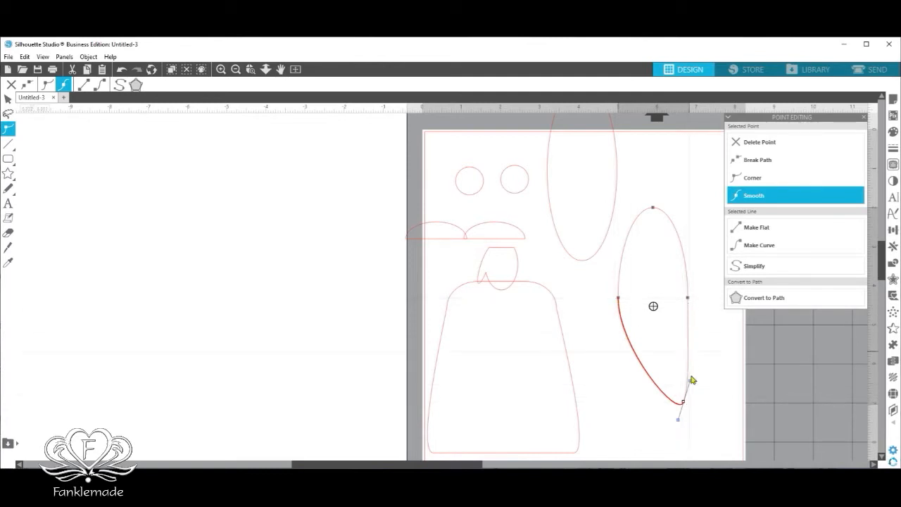
drag(689, 381, 694, 405)
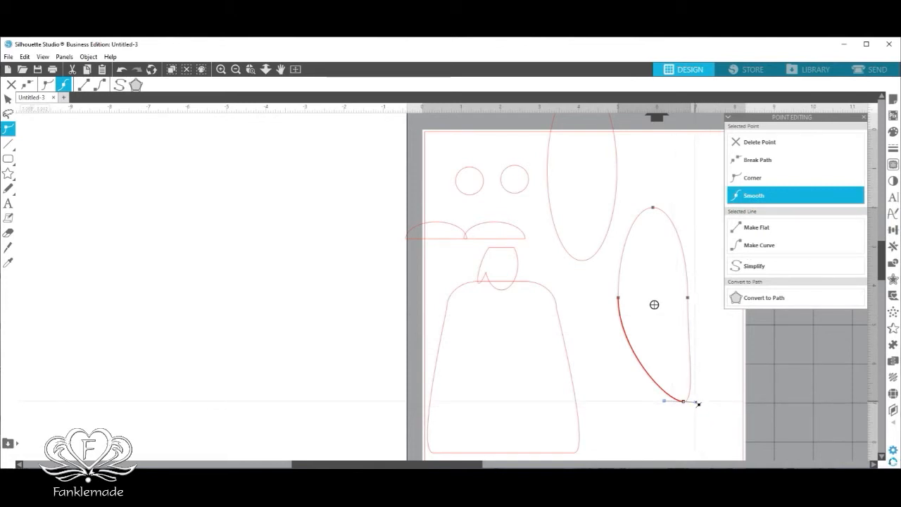
Convert the ellipse's bottom point to a corner, bend its handles into a curled pointed tip, and finish point editing.
click(755, 180)
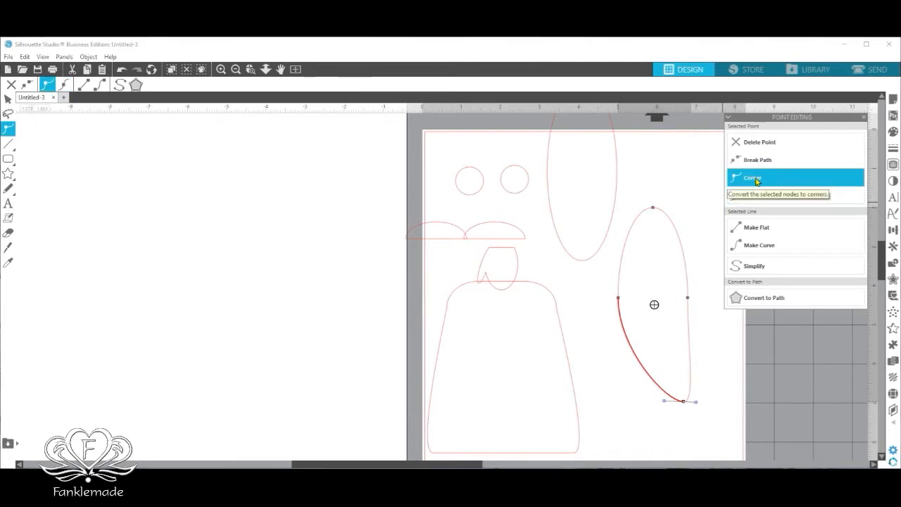
drag(701, 405, 660, 405)
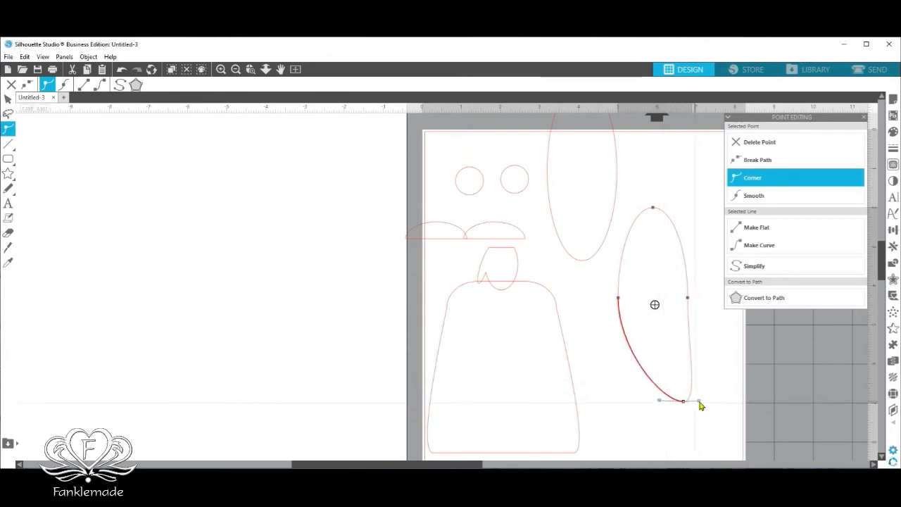
drag(701, 403, 675, 386)
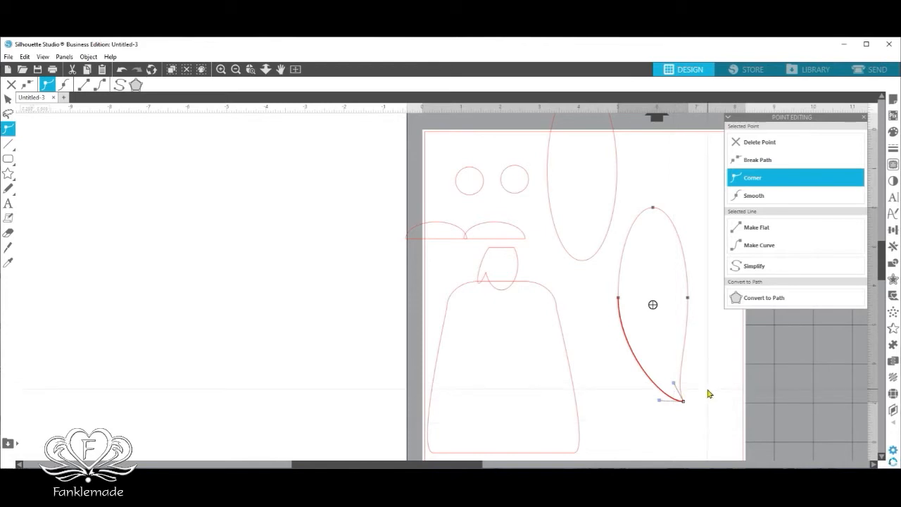
click(708, 391)
Reduce the curled beard shape to about 1.55 in wide and 4.03 in high and centre it inside the tapered body.
drag(684, 332, 683, 362)
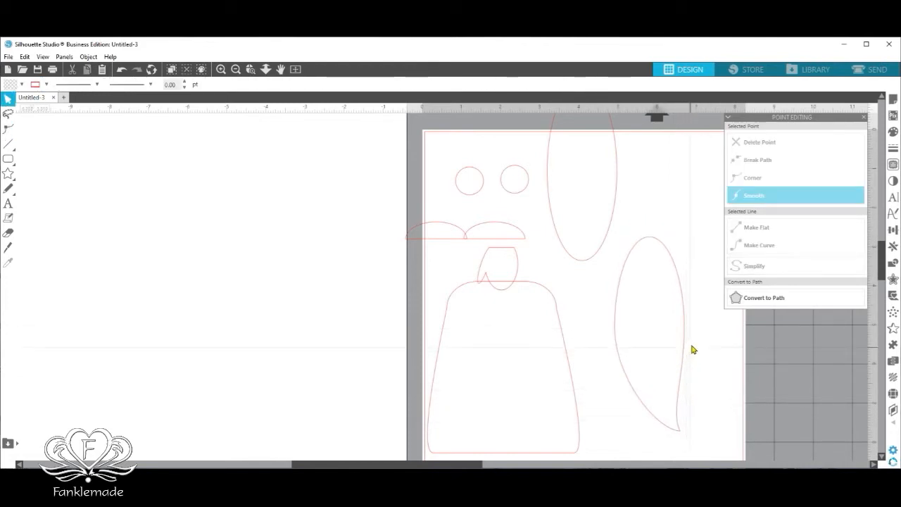
drag(683, 349, 660, 360)
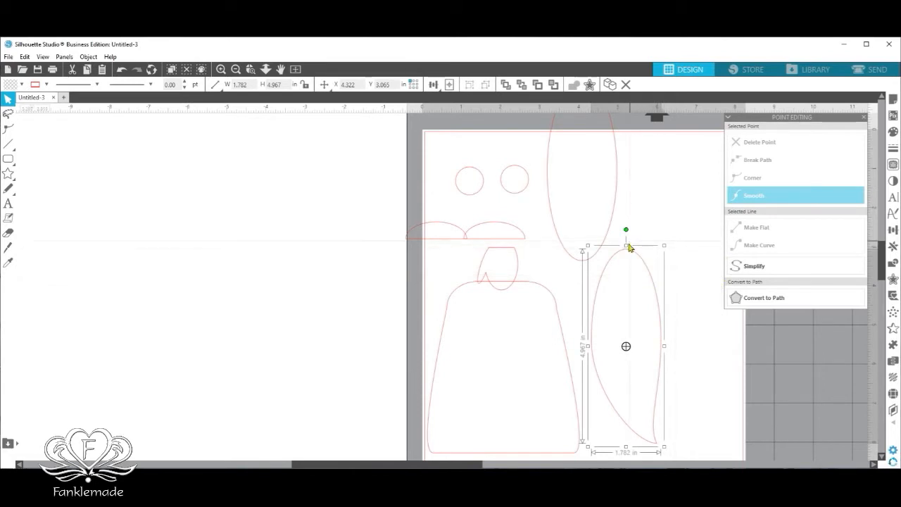
drag(626, 246, 630, 284)
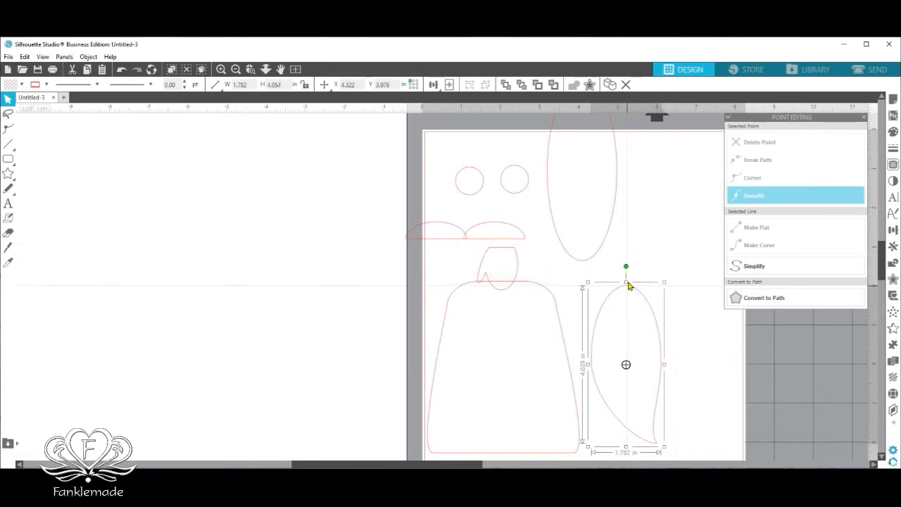
drag(658, 366, 533, 372)
click(657, 371)
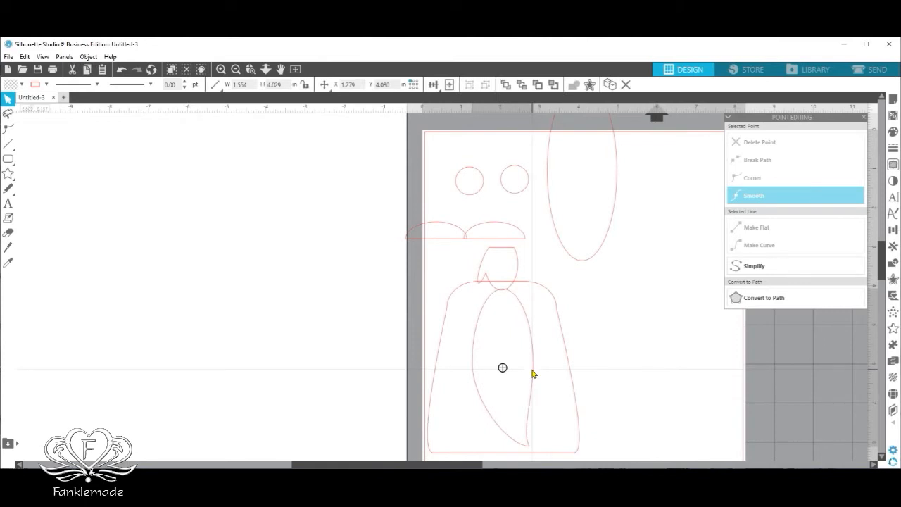
Move the mitten shape out to the right of the body and tilt it slightly clockwise.
click(516, 264)
drag(516, 264, 640, 373)
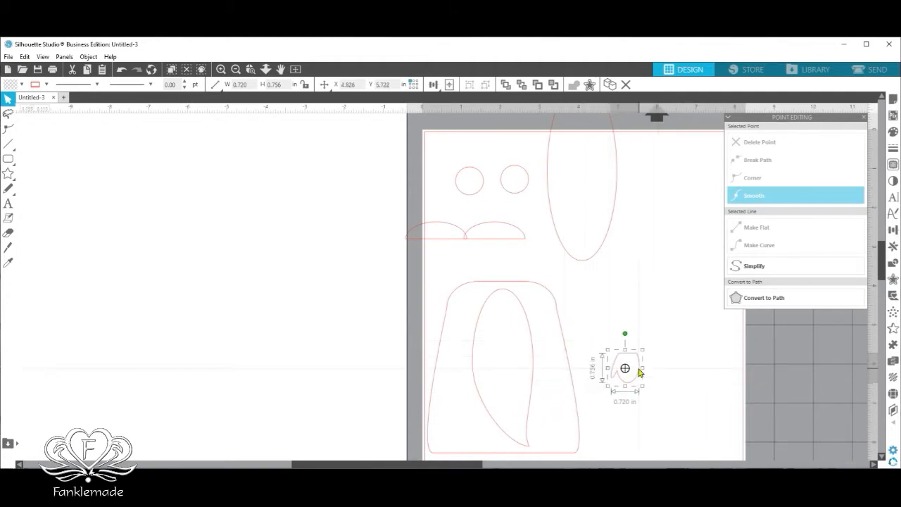
drag(626, 336, 699, 360)
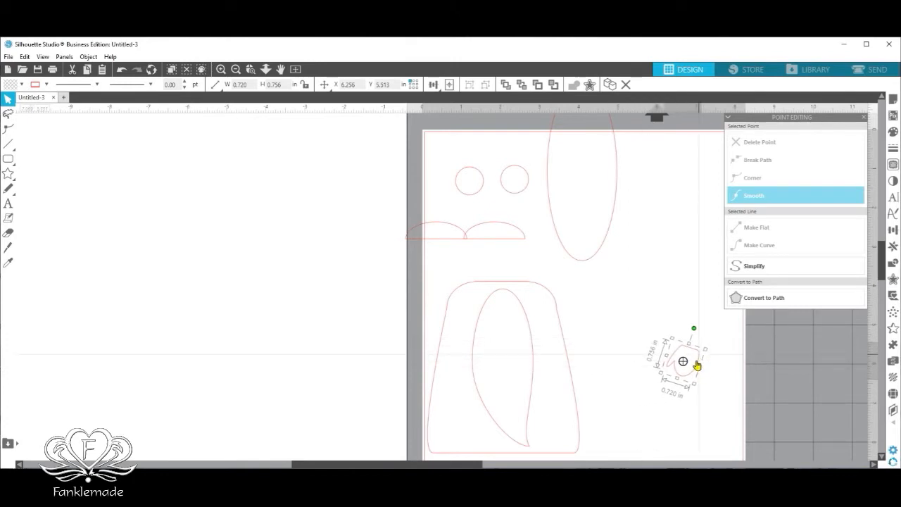
Copy and paste the tilted mitten and place the copy to the left of the original.
right_click(697, 365)
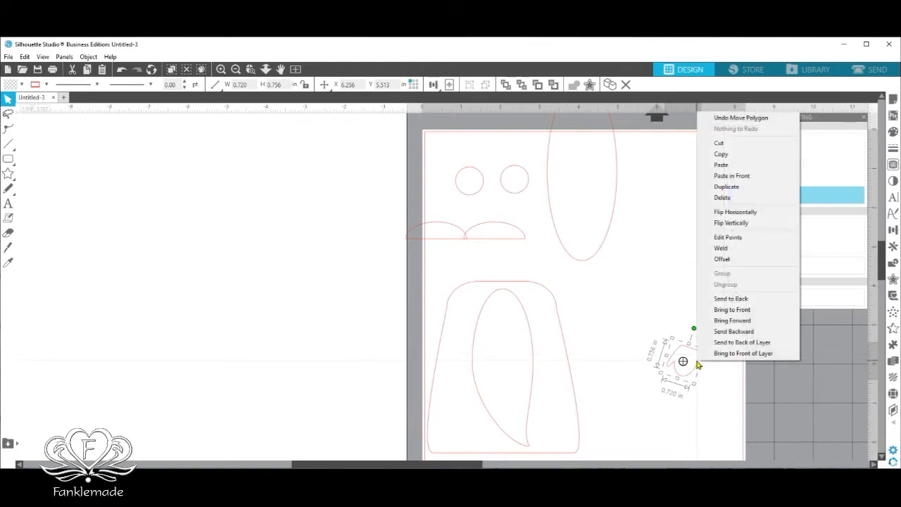
click(702, 152)
right_click(699, 366)
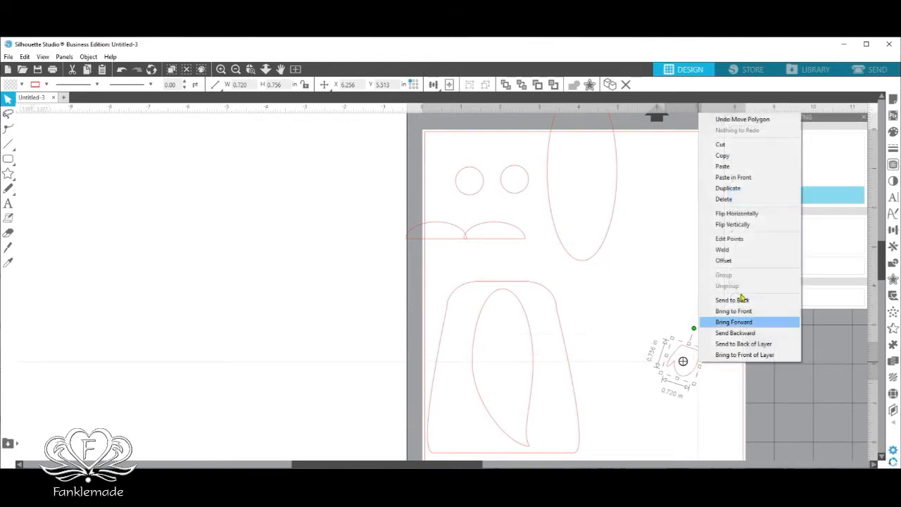
click(766, 167)
drag(718, 383, 654, 366)
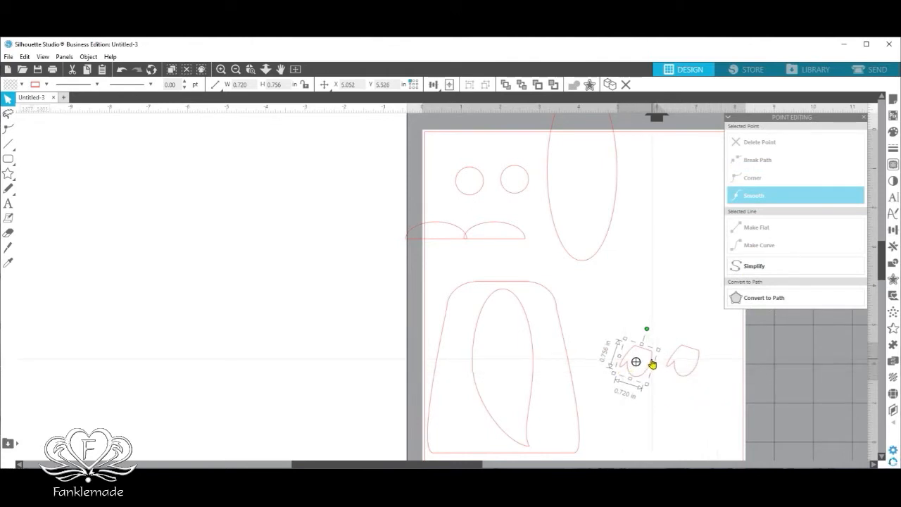
Flip the mitten copy horizontally and place the two mittens on the body, one on each side of the beard.
right_click(653, 364)
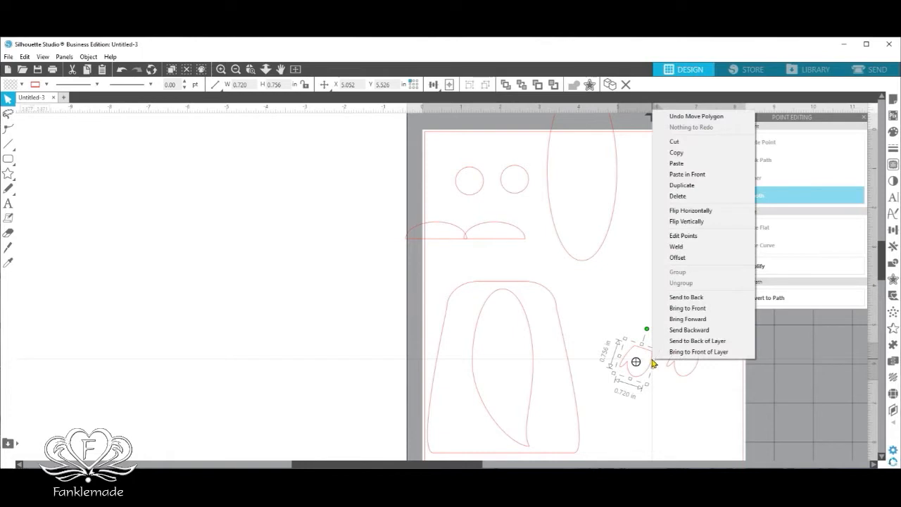
click(683, 210)
drag(638, 381, 458, 420)
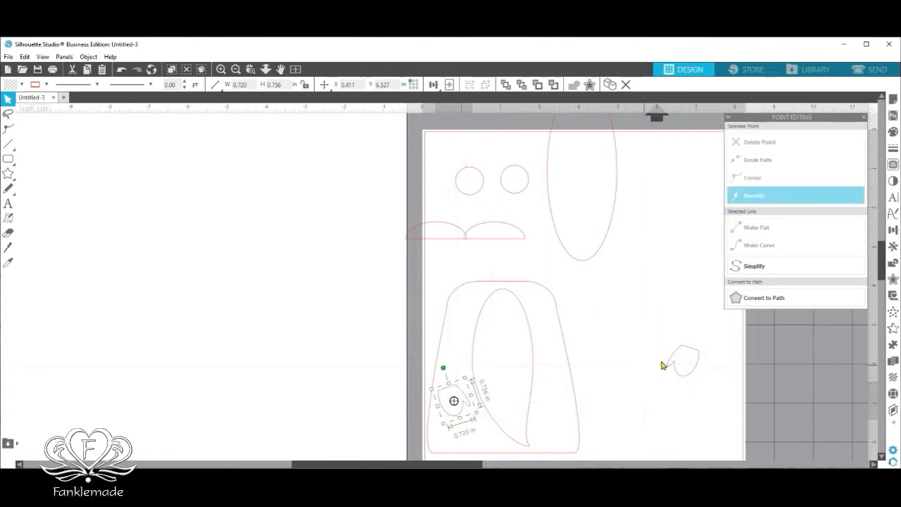
drag(684, 376, 555, 414)
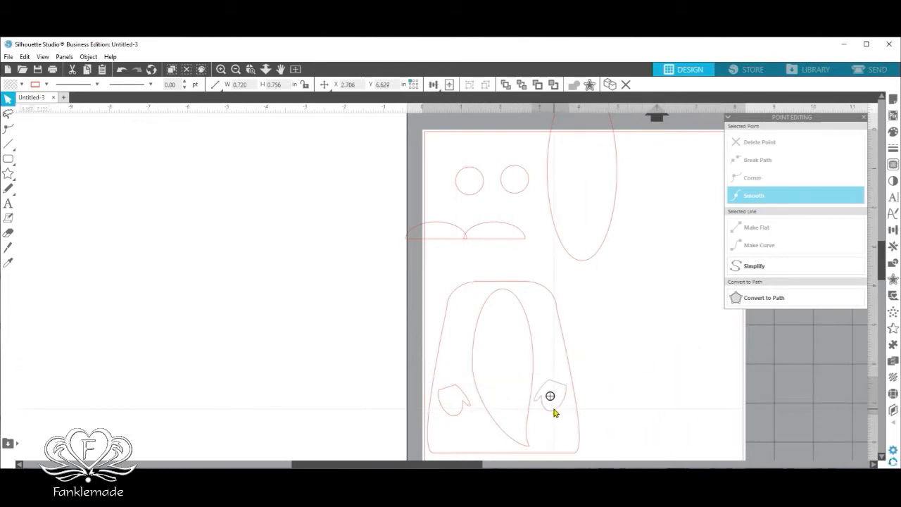
Raise both mittens slightly and align them at the same height on either side of the beard.
click(452, 417)
drag(454, 404, 456, 399)
click(562, 409)
drag(562, 404, 564, 398)
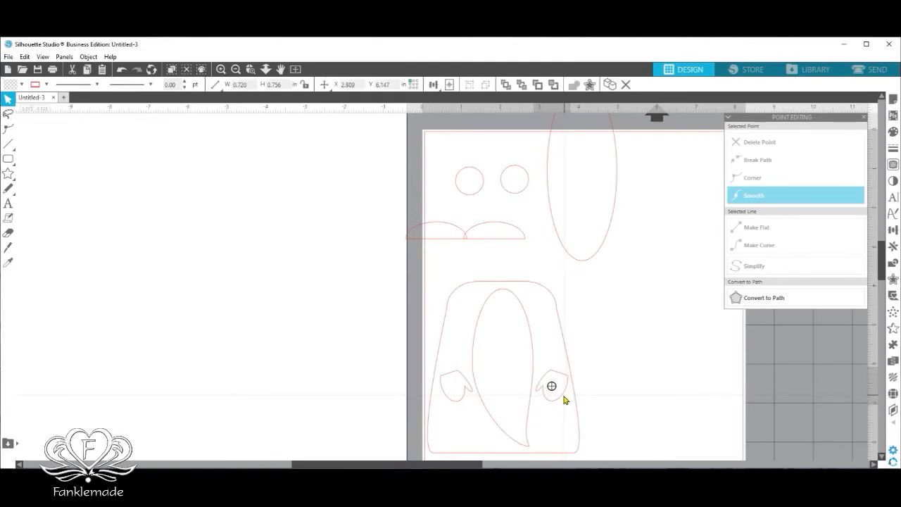
click(578, 360)
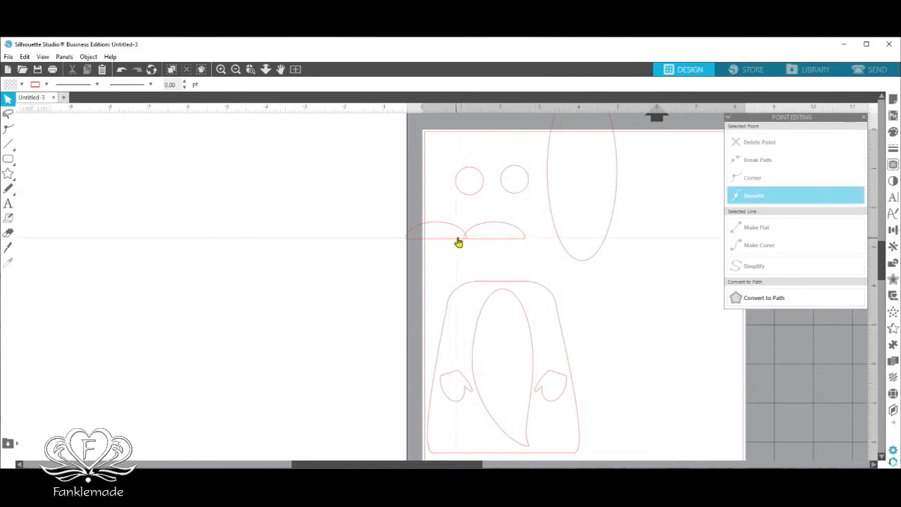
Select the body, beard and both mittens together and move them up and to the right on the page.
drag(440, 273, 578, 448)
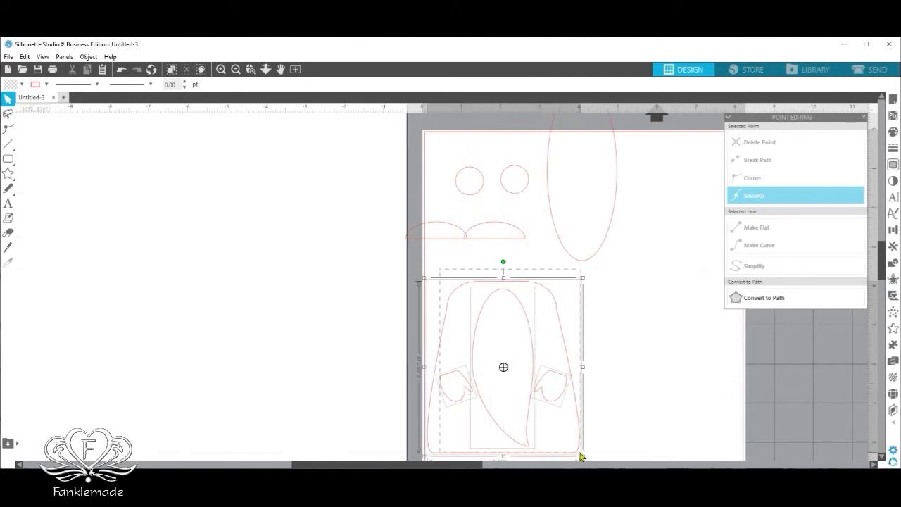
double_click(573, 440)
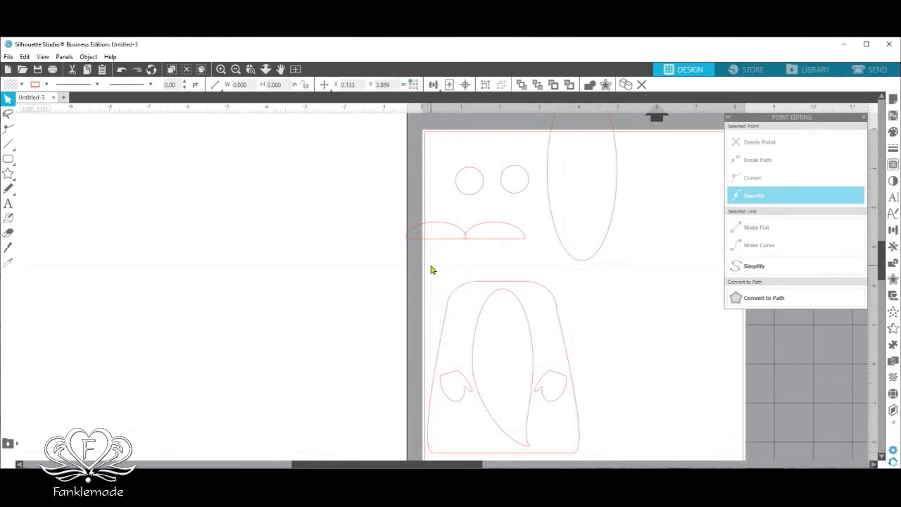
drag(432, 270, 571, 450)
drag(582, 420, 672, 383)
Move the remaining tall ellipse up clear of the body and place the two half ellipses across the body's base.
click(625, 161)
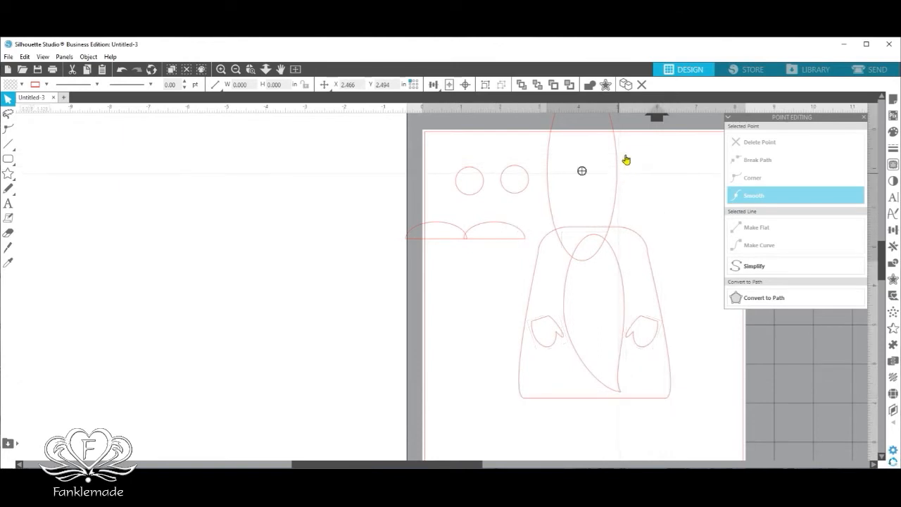
drag(626, 160, 639, 102)
drag(410, 213, 496, 270)
drag(494, 316, 630, 411)
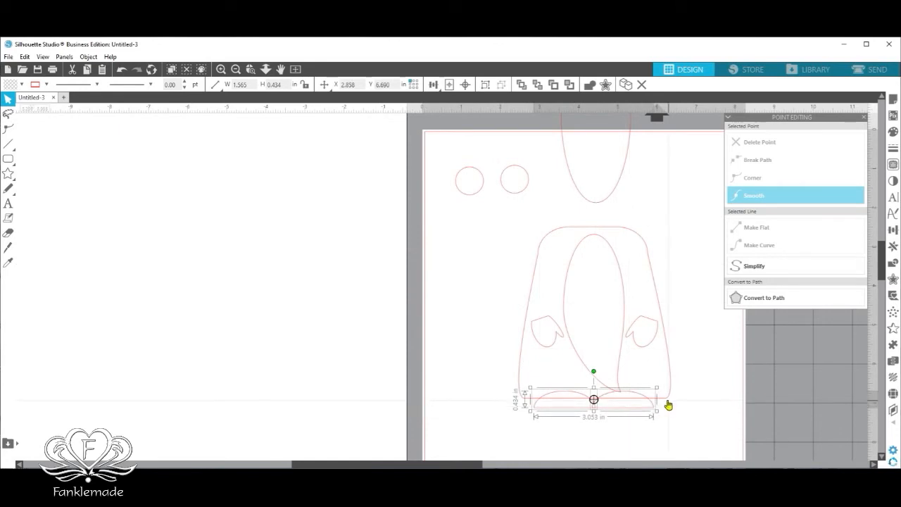
Stretch the tapered body downwards to a height of about 4.87 in.
shift+click(667, 405)
drag(594, 401, 595, 423)
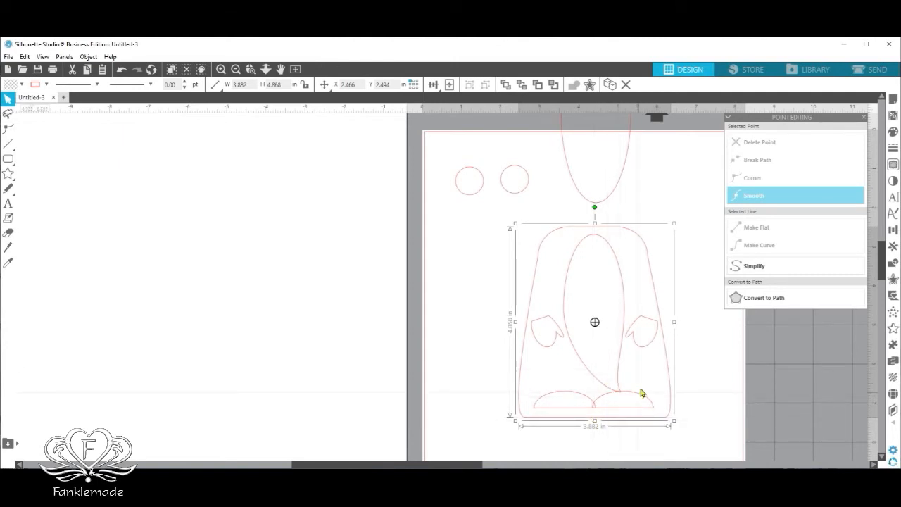
click(483, 381)
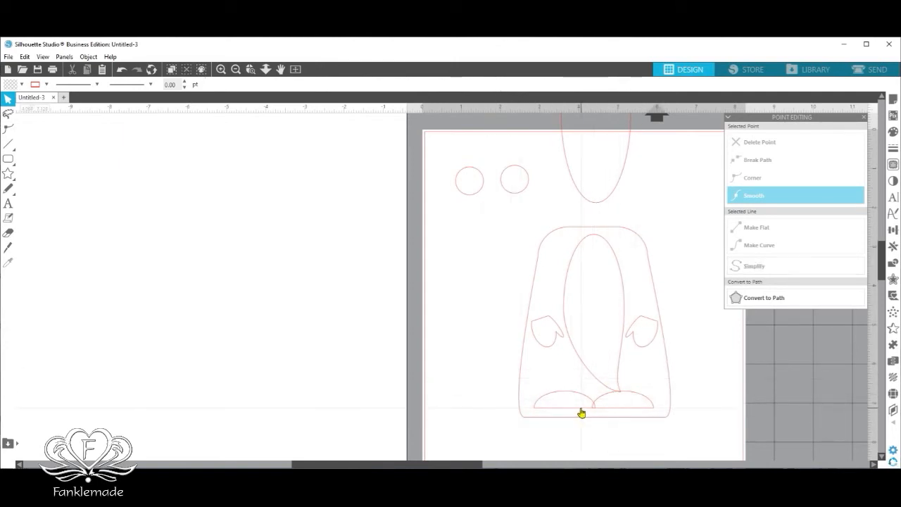
Move both half ellipses down together so their flat sides sit on the body's bottom edge.
click(581, 410)
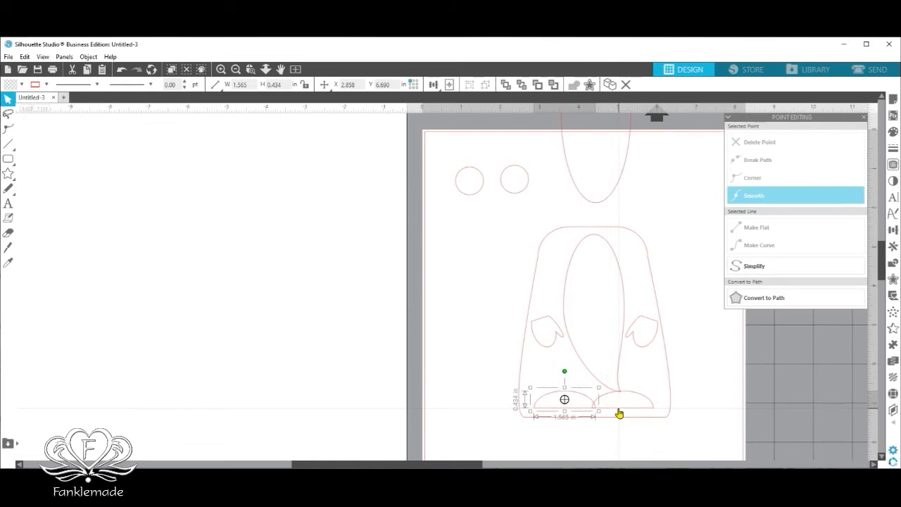
shift+click(620, 412)
drag(630, 411, 633, 421)
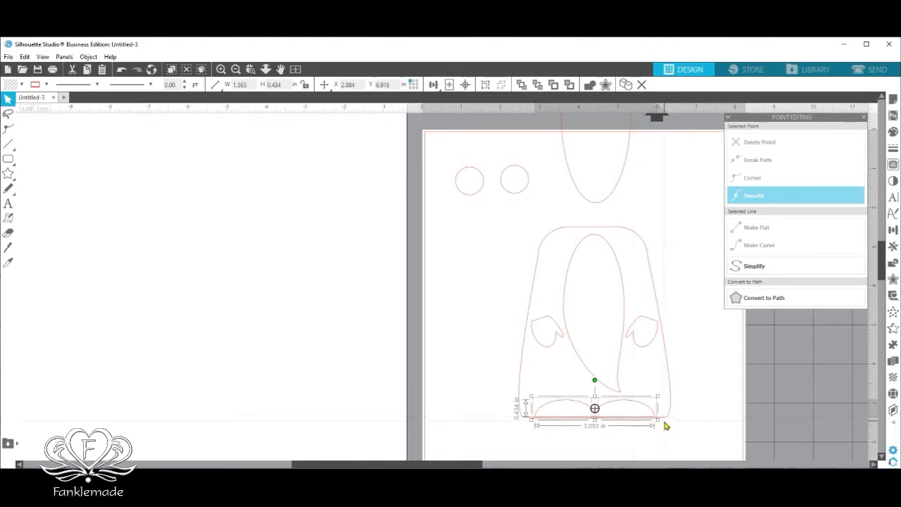
click(666, 425)
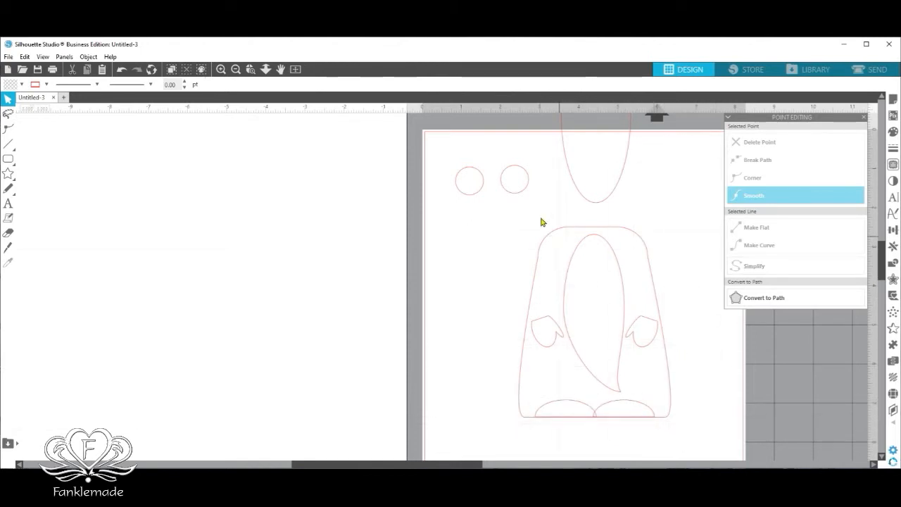
Move the tall ellipse into the empty space left of the body and pull its top point upwards to lengthen it.
click(236, 69)
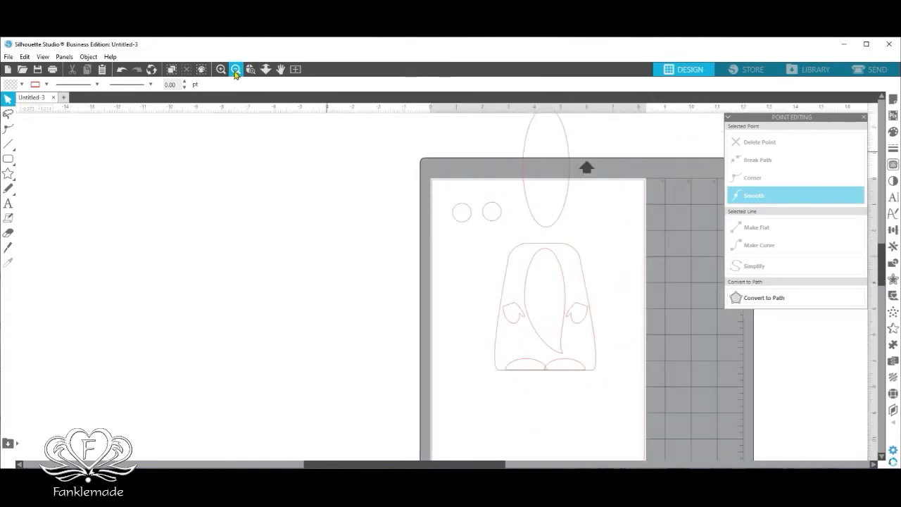
drag(570, 202, 481, 398)
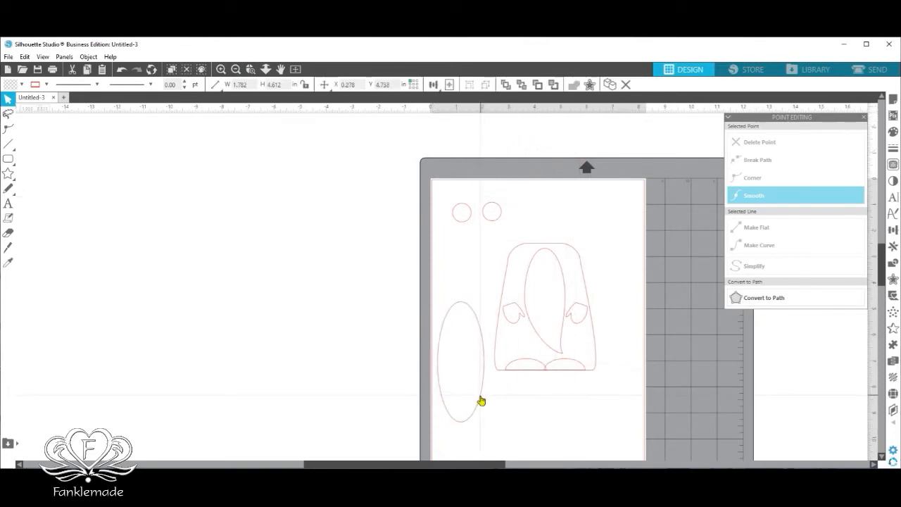
double_click(481, 396)
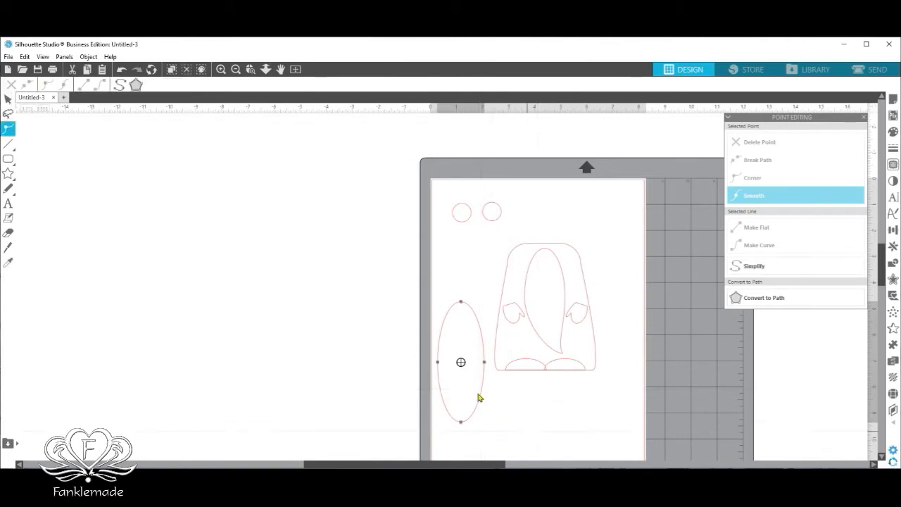
drag(462, 303, 462, 264)
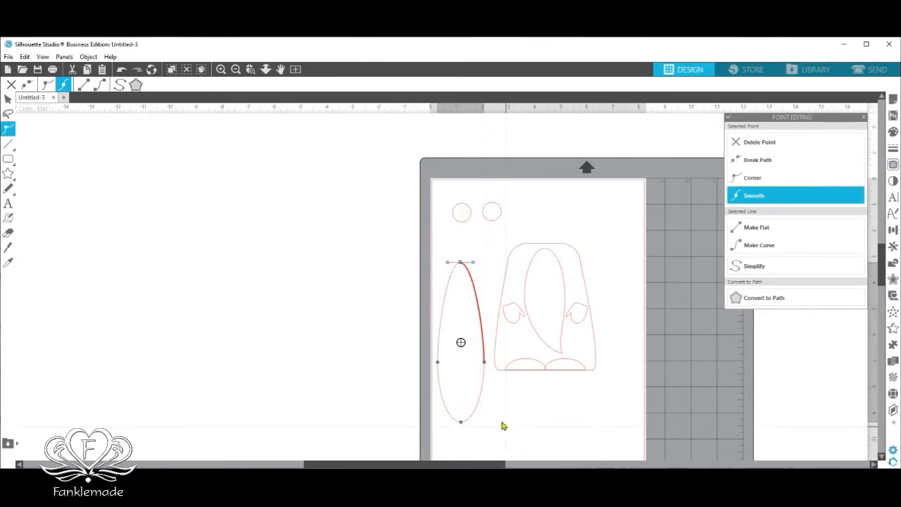
Move the assembled body, beard, mittens and feet to the page's upper right, and shift the lengthened ellipse down.
click(507, 400)
drag(490, 234, 626, 316)
drag(481, 316, 478, 353)
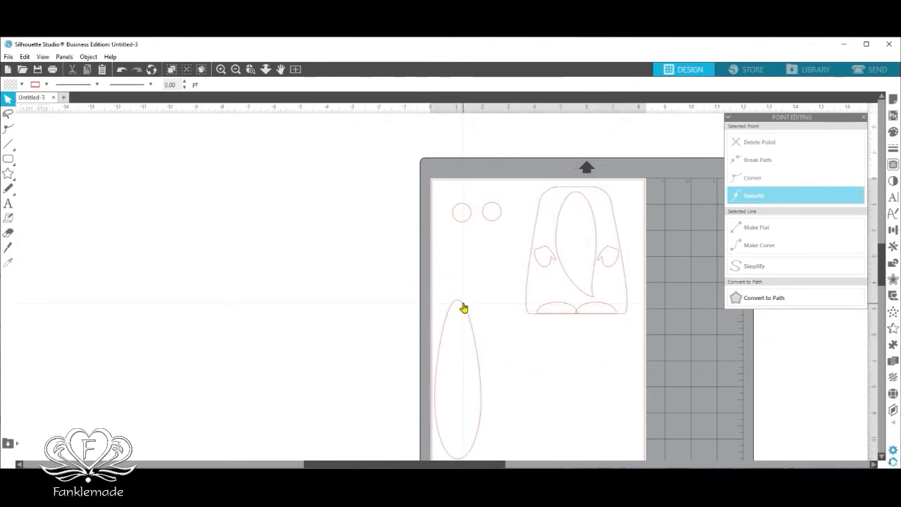
Bend the ellipse into a curved hat shape by moving its top point down to the right and angling the point's handle.
double_click(463, 307)
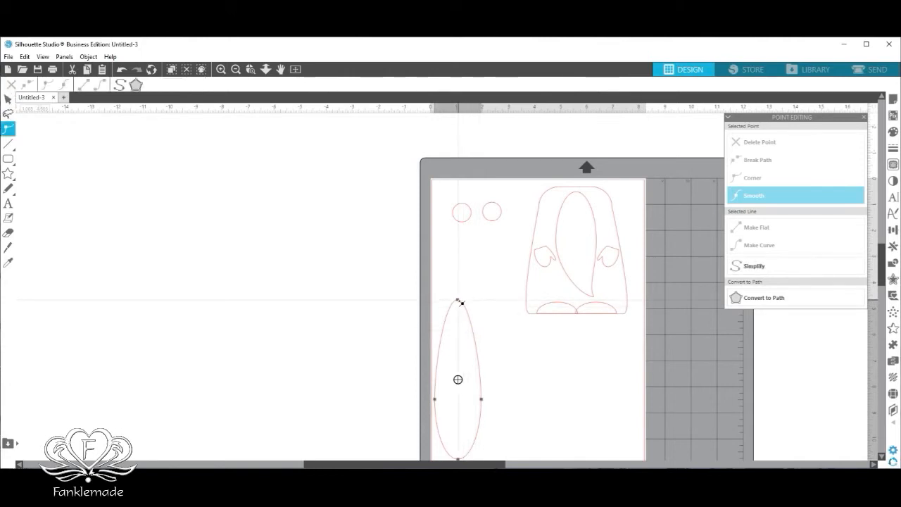
drag(459, 301, 523, 353)
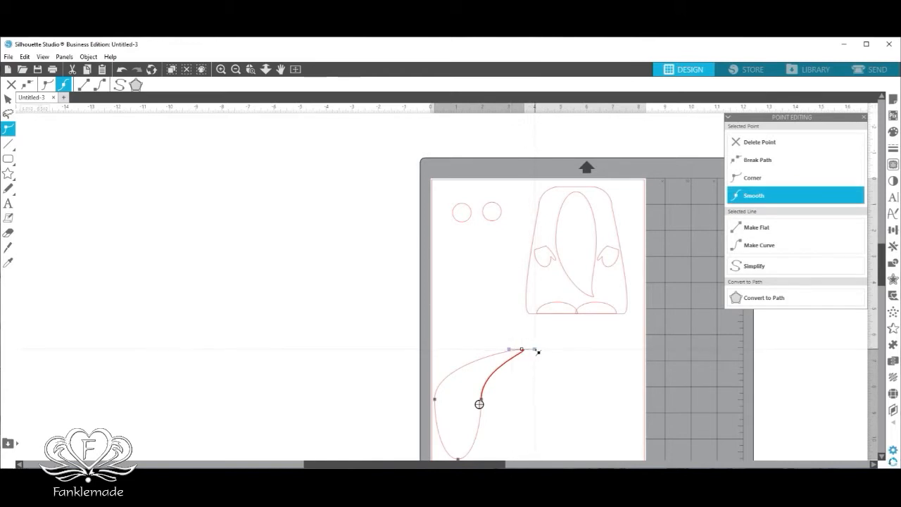
mouse_move(529, 352)
mouse_down()
mouse_move(516, 356)
mouse_move(521, 363)
mouse_up()
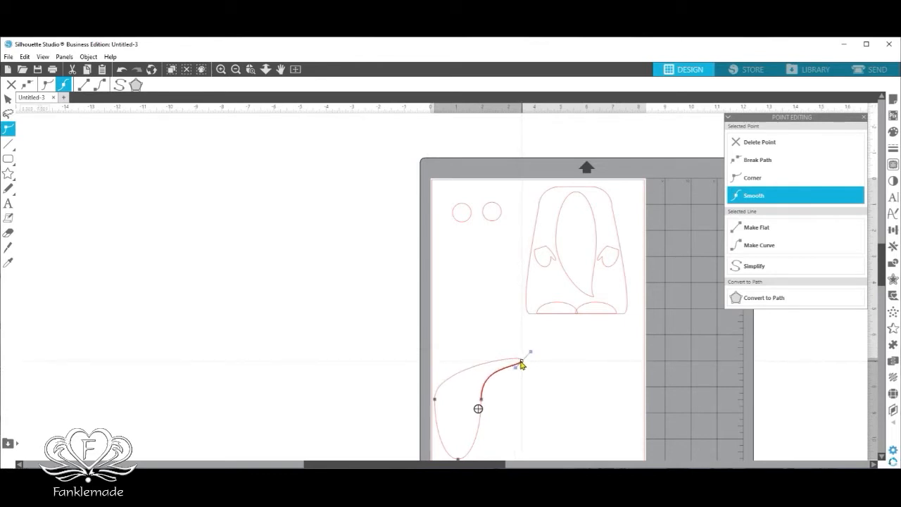
Leave point editing and move the curved hat shape up so its tip reaches the body's base.
click(549, 386)
click(482, 401)
drag(482, 404, 491, 360)
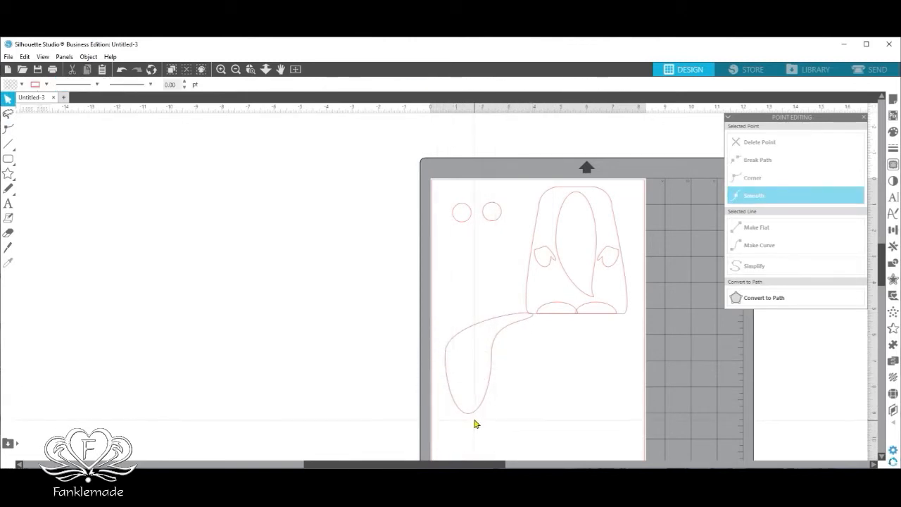
click(489, 377)
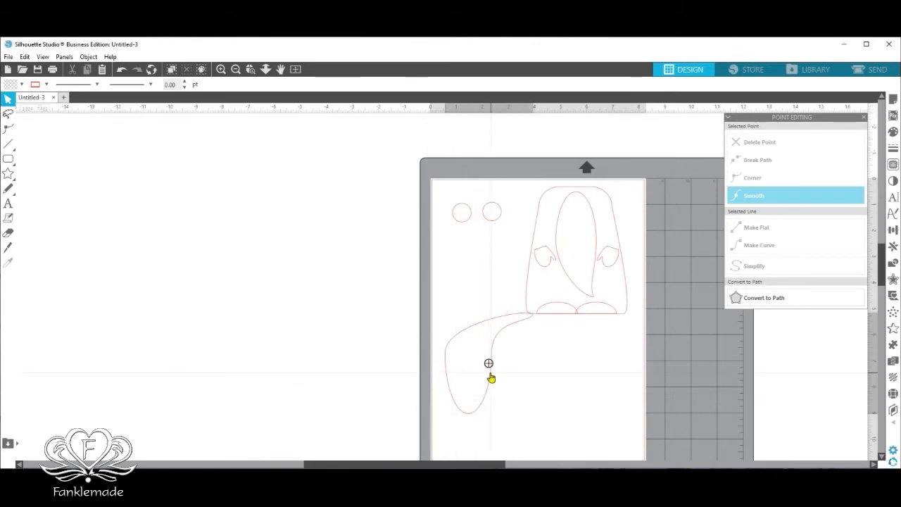
Cut the hat shape straight across with the Knife just below its bend and delete the rounded lower piece.
click(6, 248)
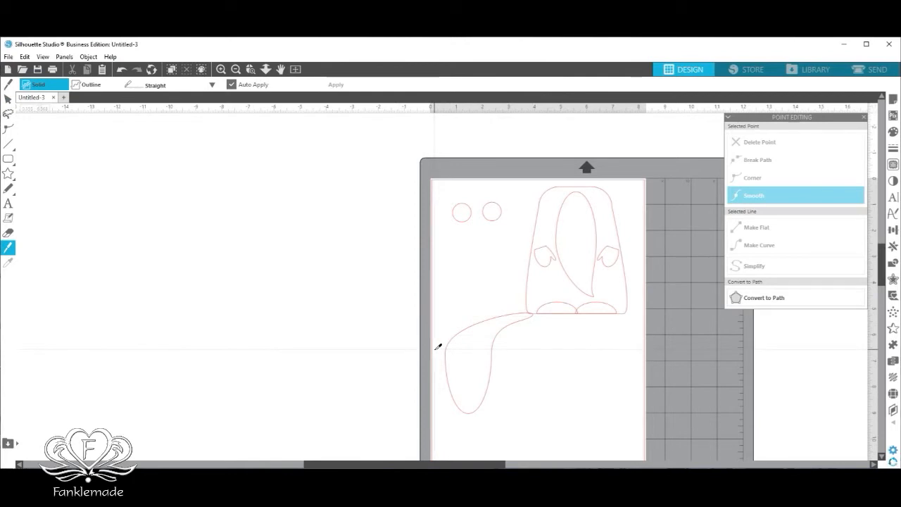
drag(437, 358, 507, 369)
click(489, 380)
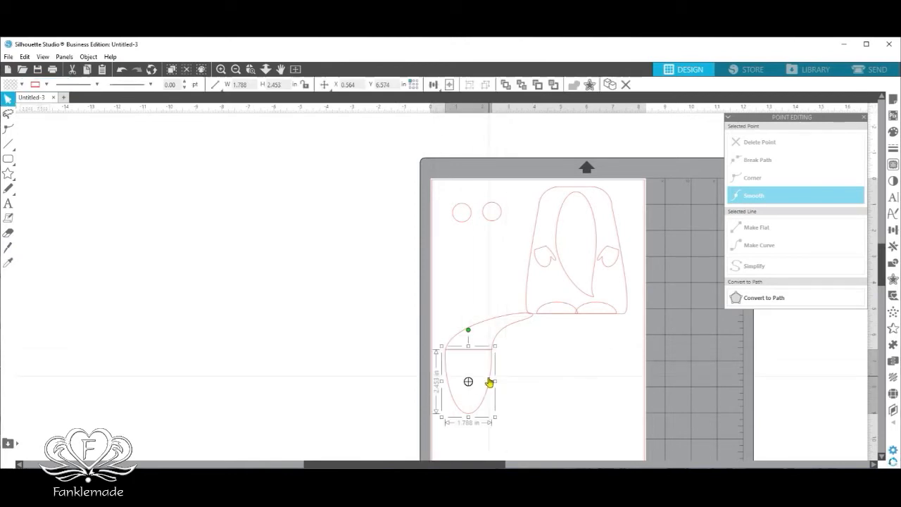
right_click(489, 381)
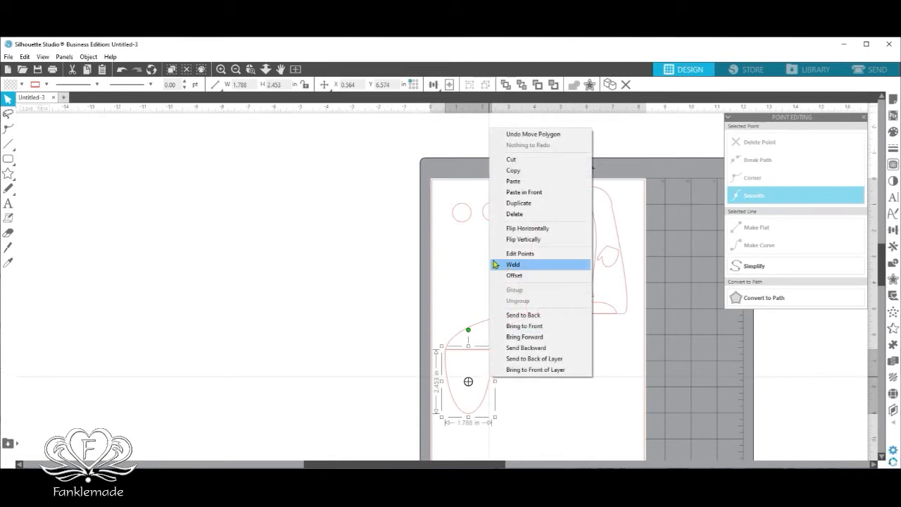
click(530, 216)
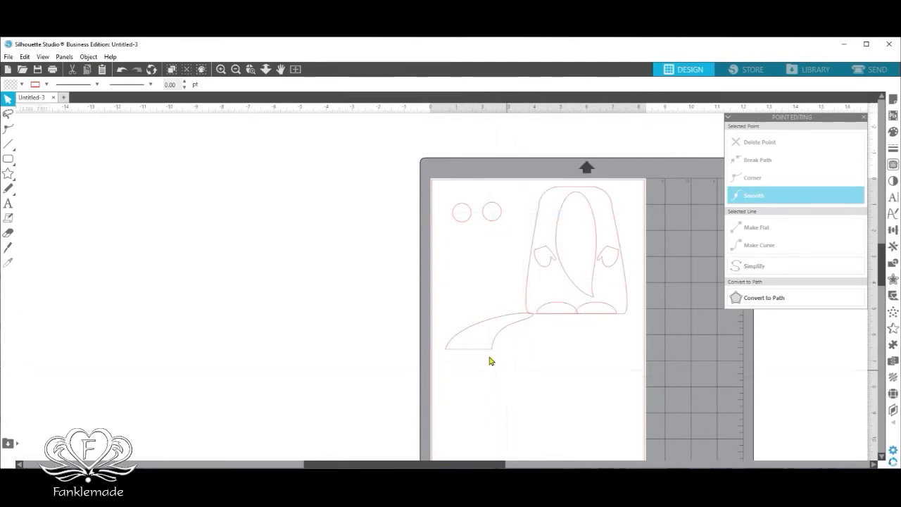
Stretch the remaining hat piece to a height of about 2.94 in and move it up beside the body.
drag(484, 370, 481, 382)
drag(485, 342, 485, 301)
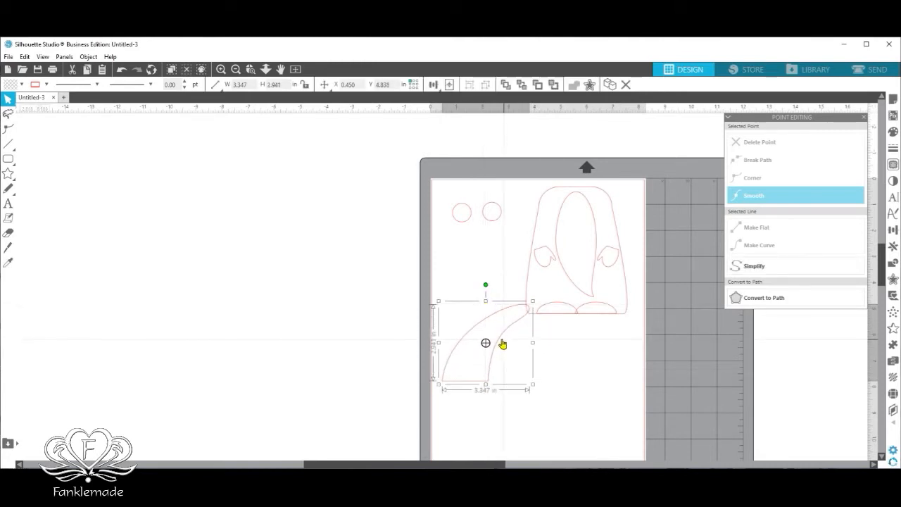
drag(499, 342, 506, 275)
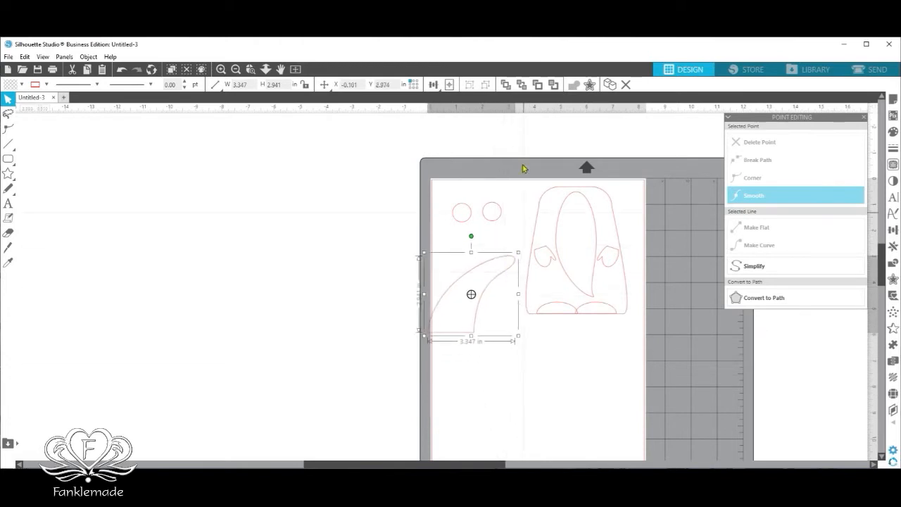
Move the assembled body parts down the page and place the hat on the body's top, aligned with its left edge.
drag(524, 176, 595, 380)
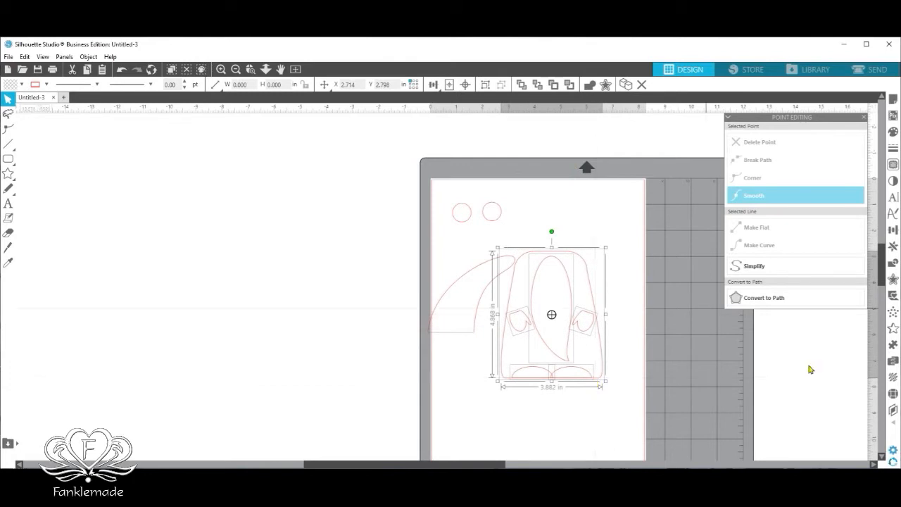
drag(604, 371, 583, 446)
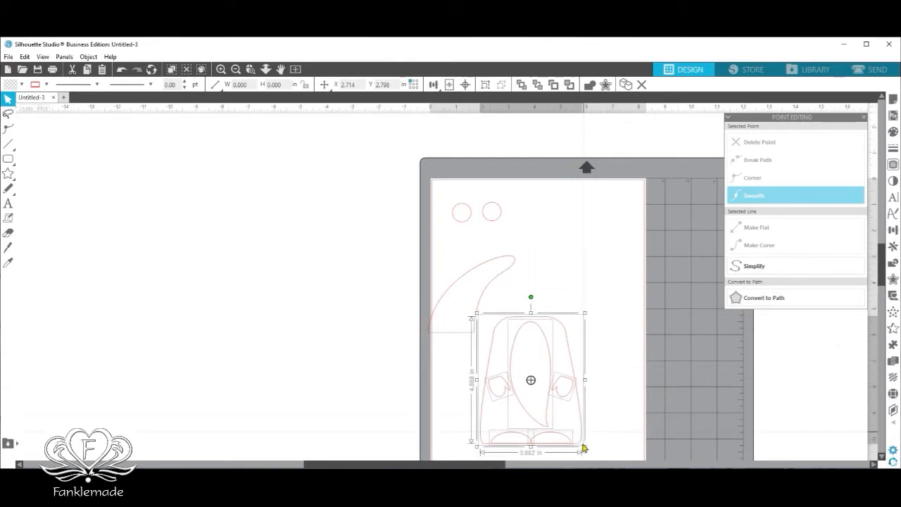
drag(497, 288, 563, 297)
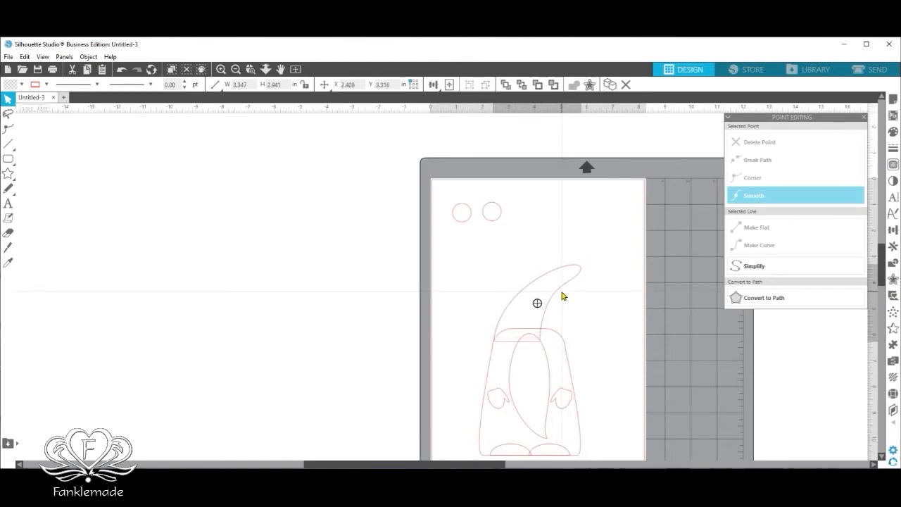
Widen the hat to about 5.08 in so its base spans the top of the body.
click(564, 308)
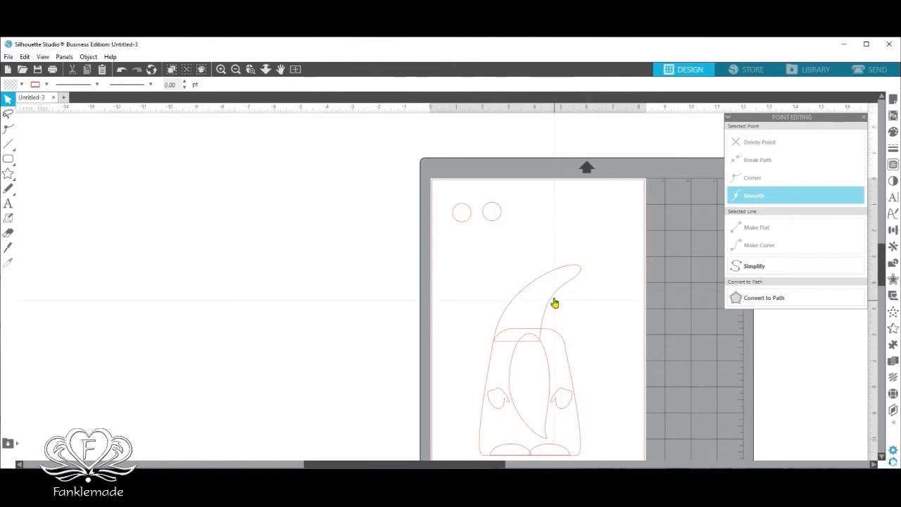
click(554, 301)
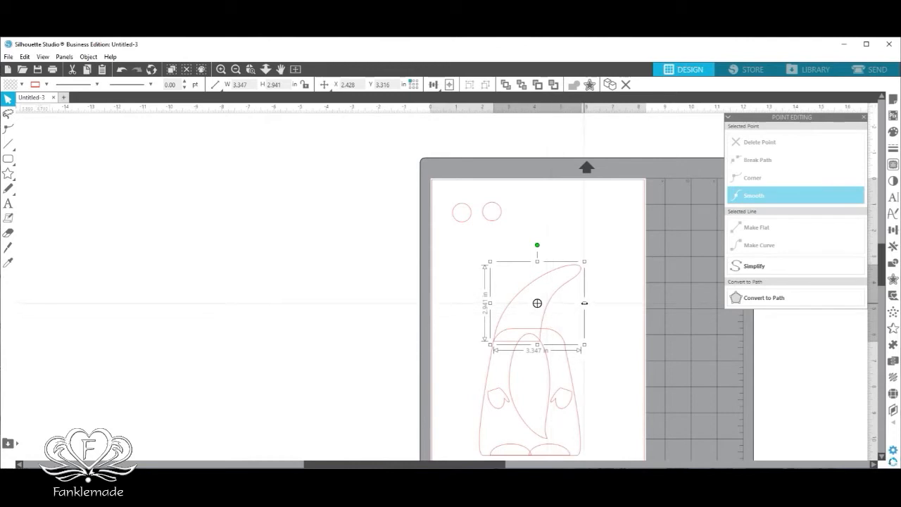
drag(585, 306, 630, 305)
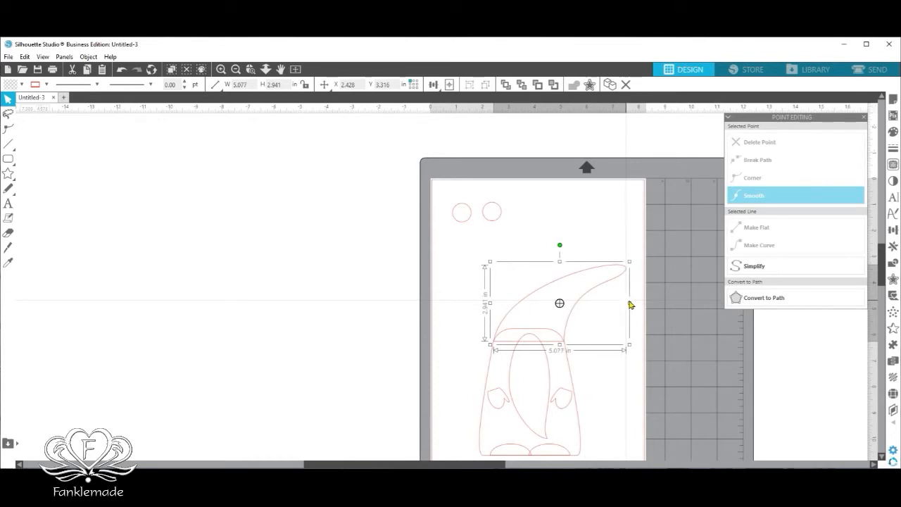
Move one small circle onto the tip of the hat as a pom-pom.
click(473, 295)
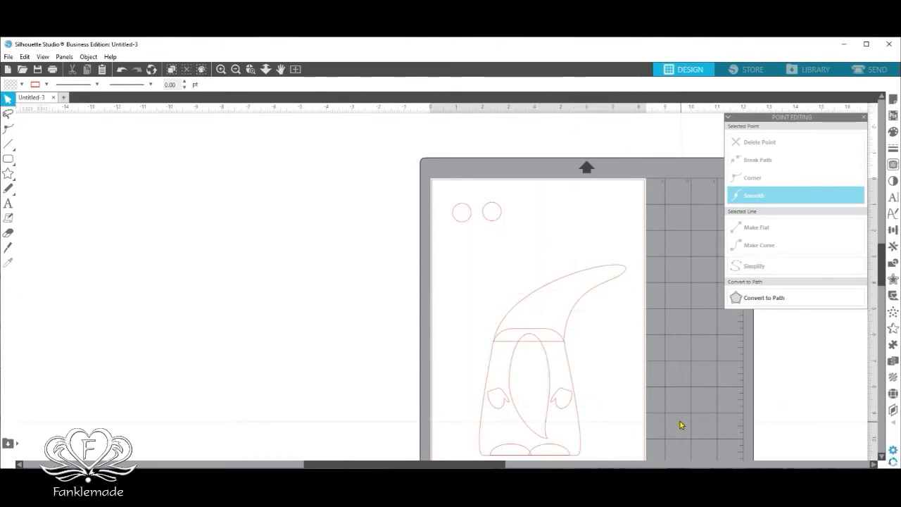
drag(488, 220, 632, 270)
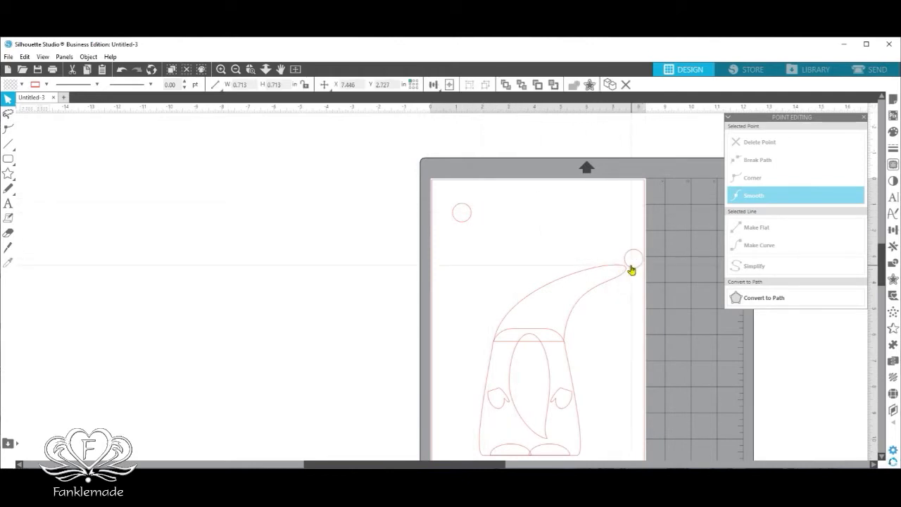
click(631, 270)
drag(622, 284, 630, 281)
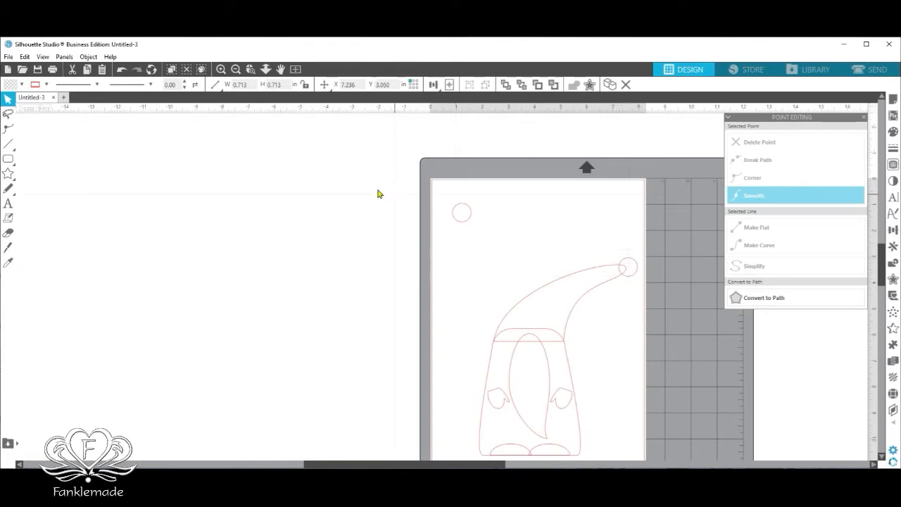
Move the remaining small circle to the top of the beard as the nose.
click(419, 300)
drag(419, 295, 528, 356)
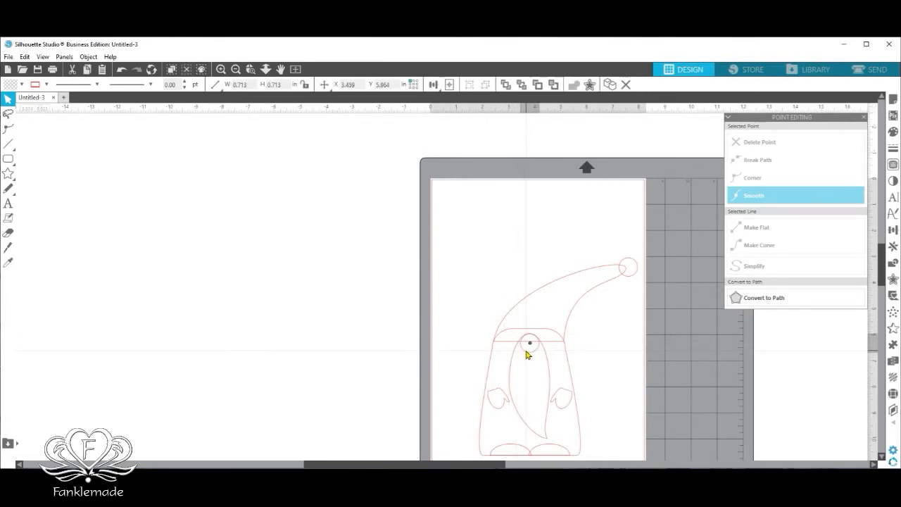
click(462, 211)
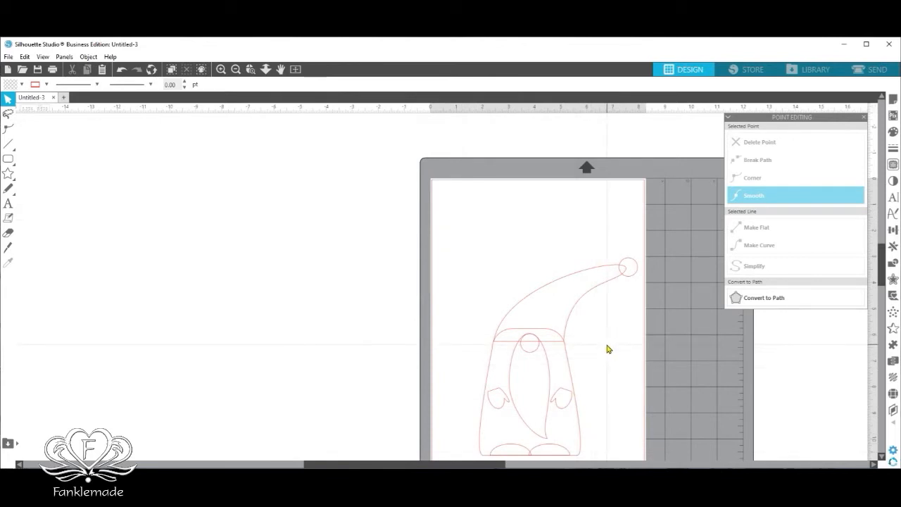
Move the hat, body, beard and nose up the page together, and raise both mittens onto the lower body.
click(491, 370)
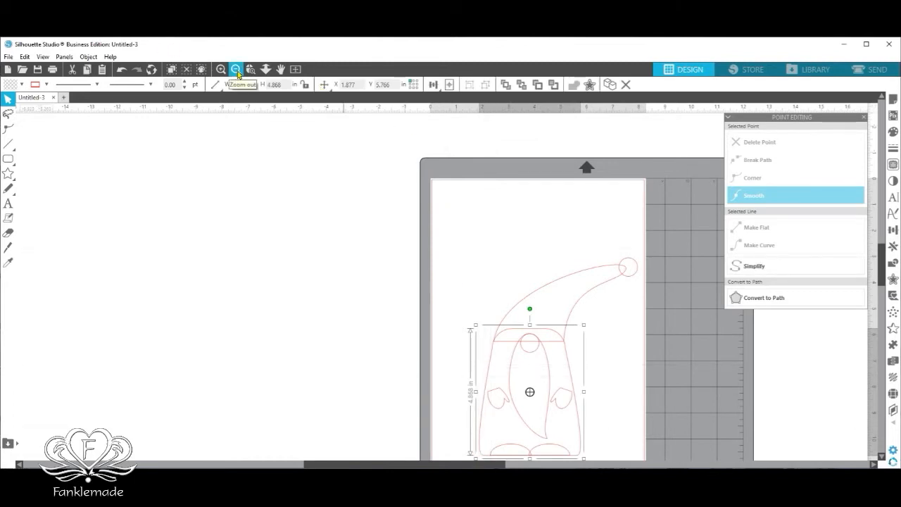
drag(459, 231, 572, 345)
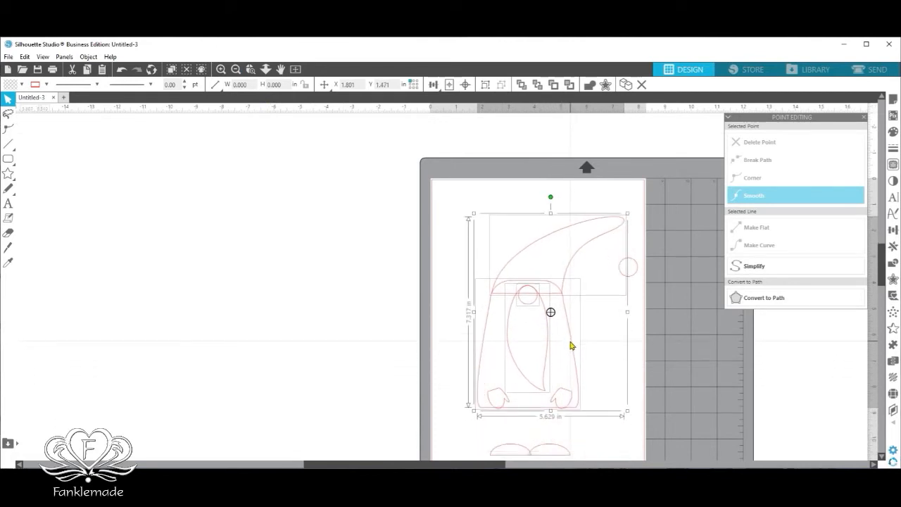
click(504, 401)
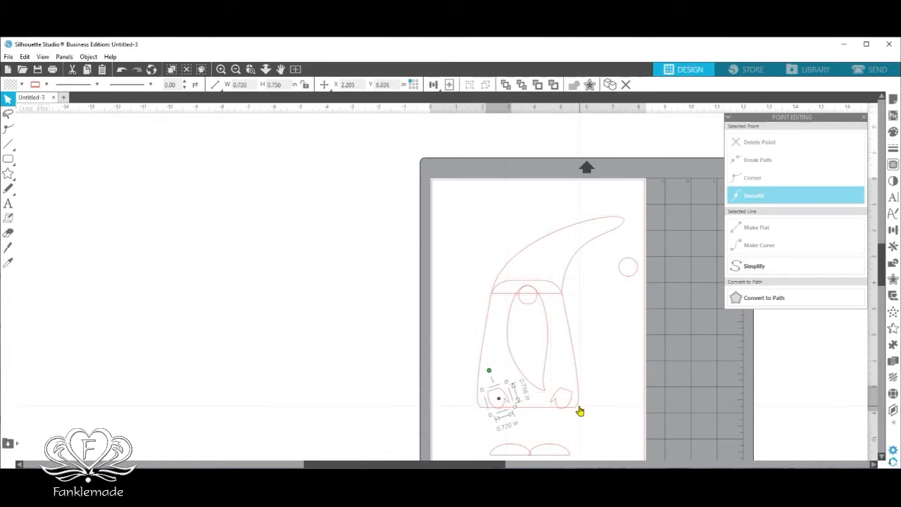
shift+click(568, 402)
drag(570, 397, 571, 373)
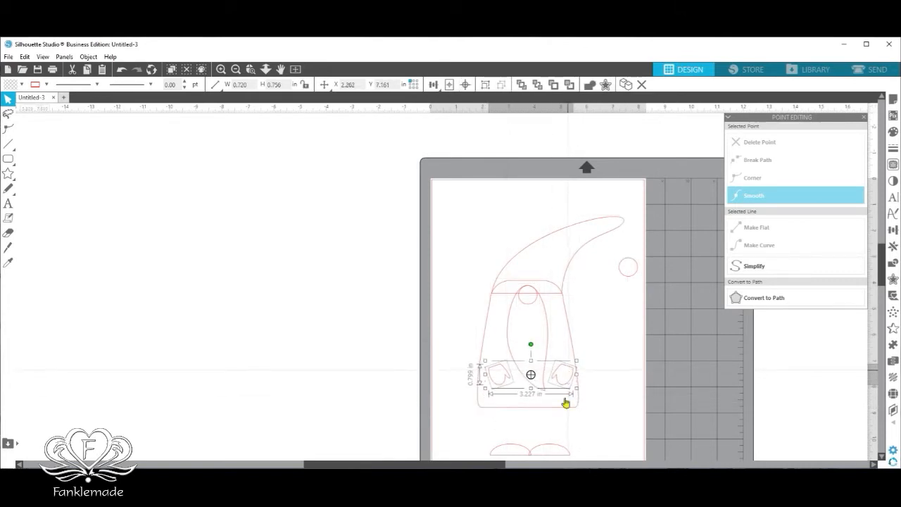
Move both half-ellipse feet up together onto the body's bottom edge and select the body.
click(556, 449)
shift+click(525, 451)
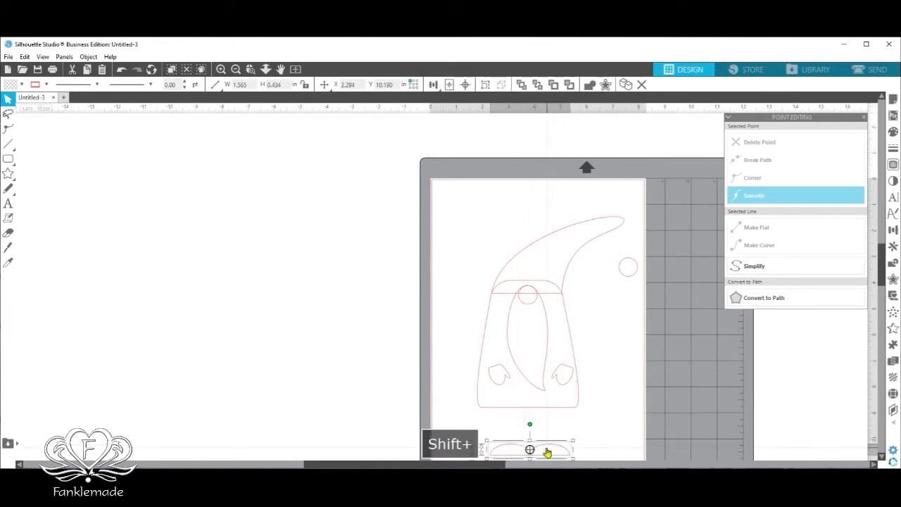
drag(539, 448, 549, 402)
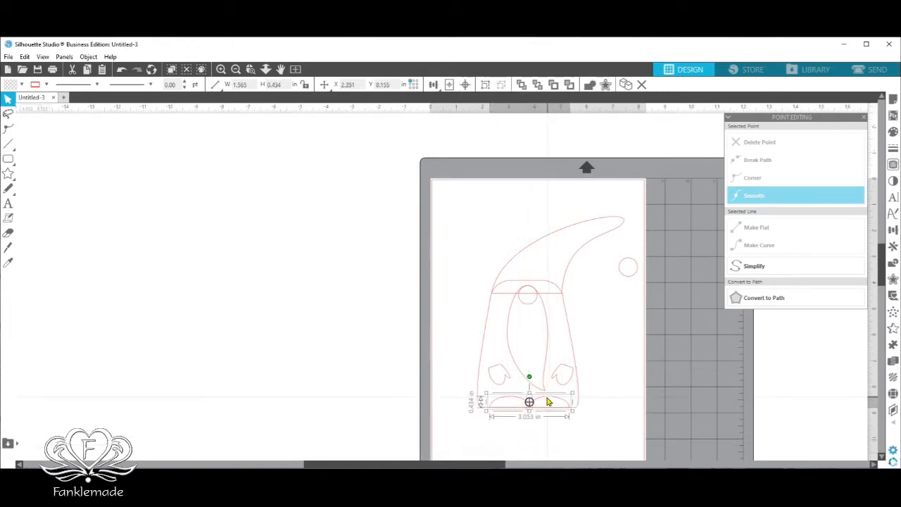
click(582, 338)
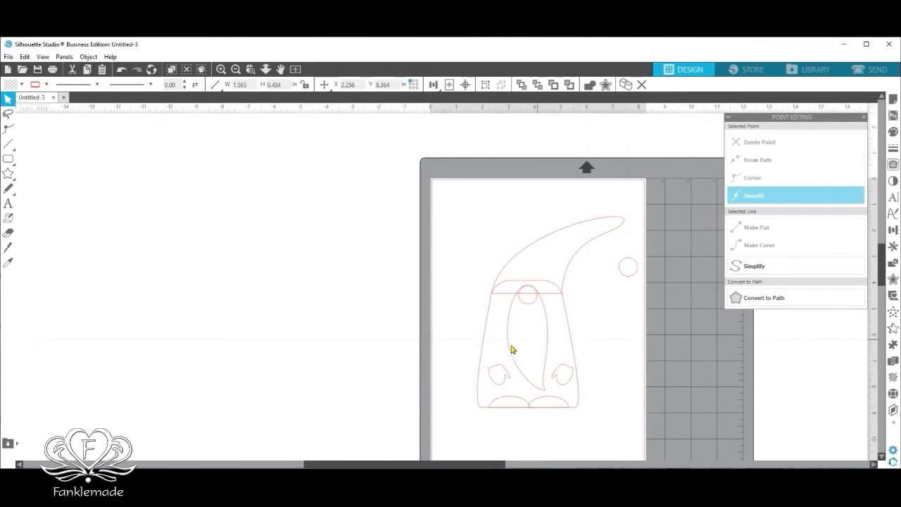
click(489, 322)
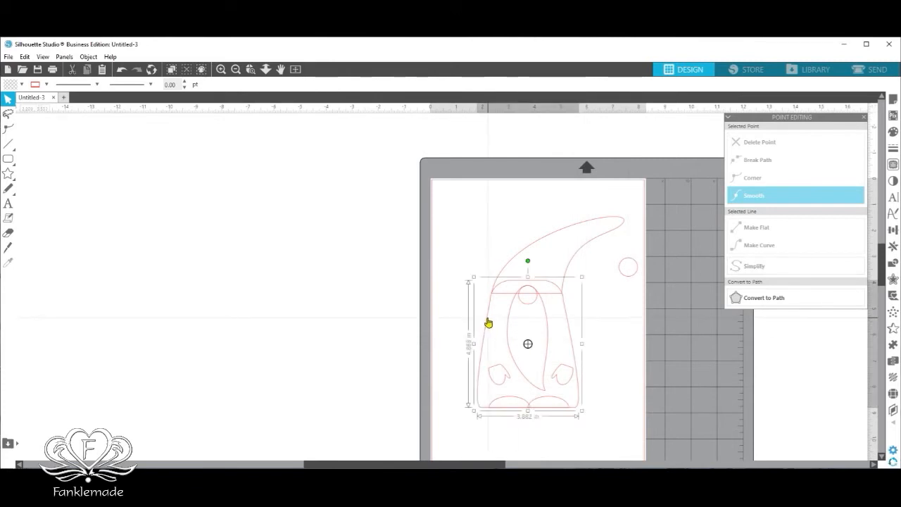
Narrow the top of the gnome's body by moving its upper side and corner points slightly inward.
double_click(487, 319)
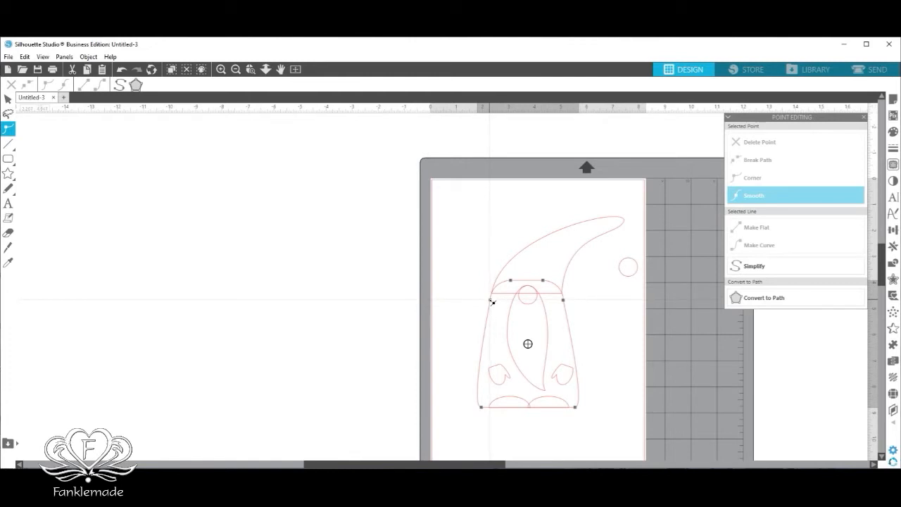
drag(494, 303, 496, 303)
drag(562, 300, 555, 300)
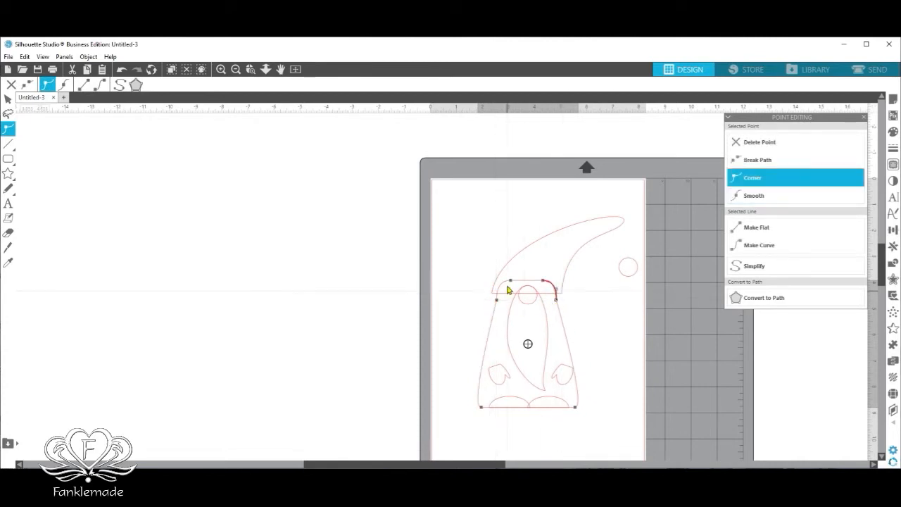
drag(514, 283, 540, 285)
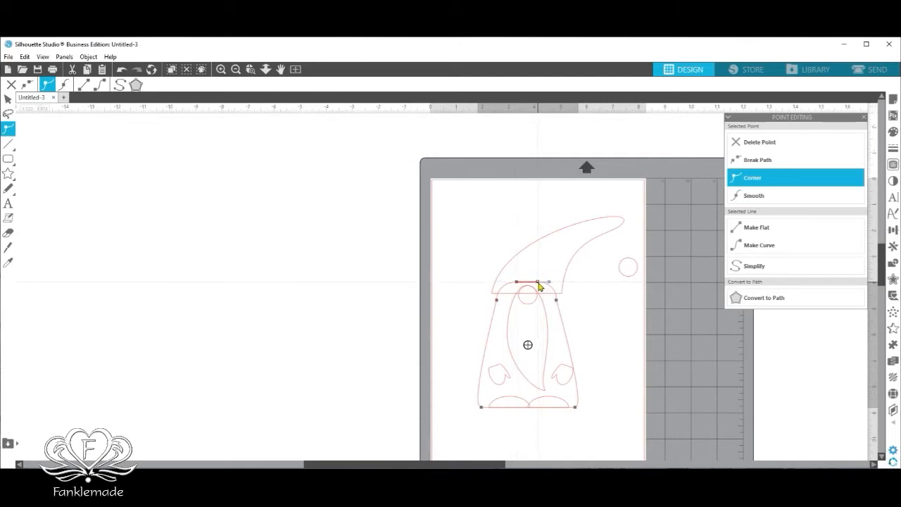
click(604, 307)
Narrow the hat to about 4.24 in wide, align its base with the body's top, and move the pom-pom circle onto its tip.
click(560, 297)
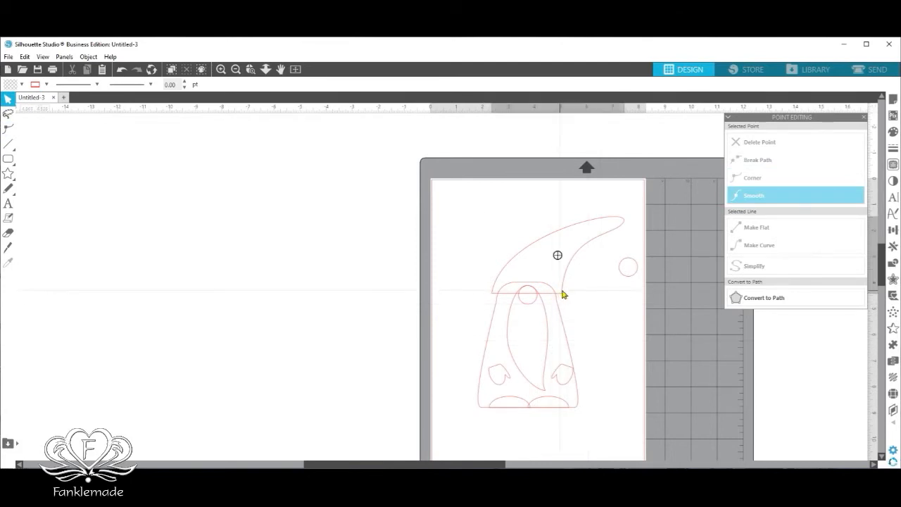
drag(629, 255, 609, 256)
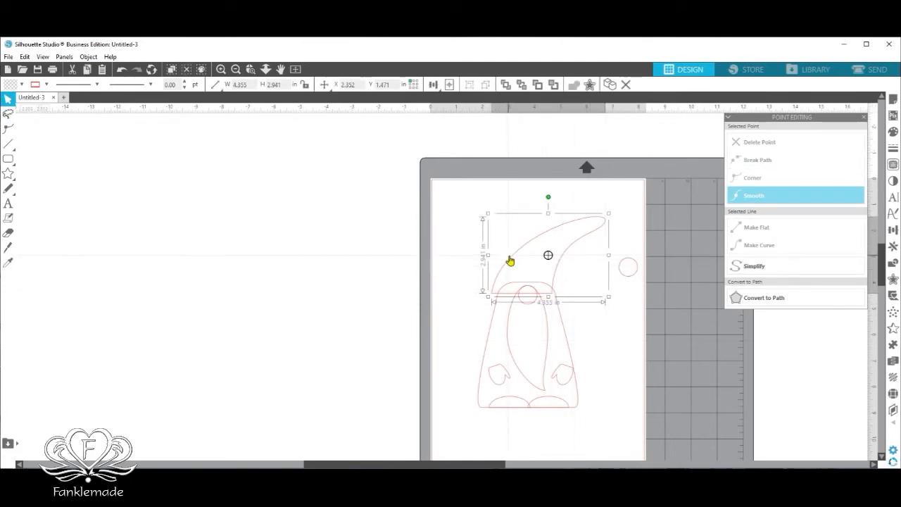
drag(511, 260, 516, 263)
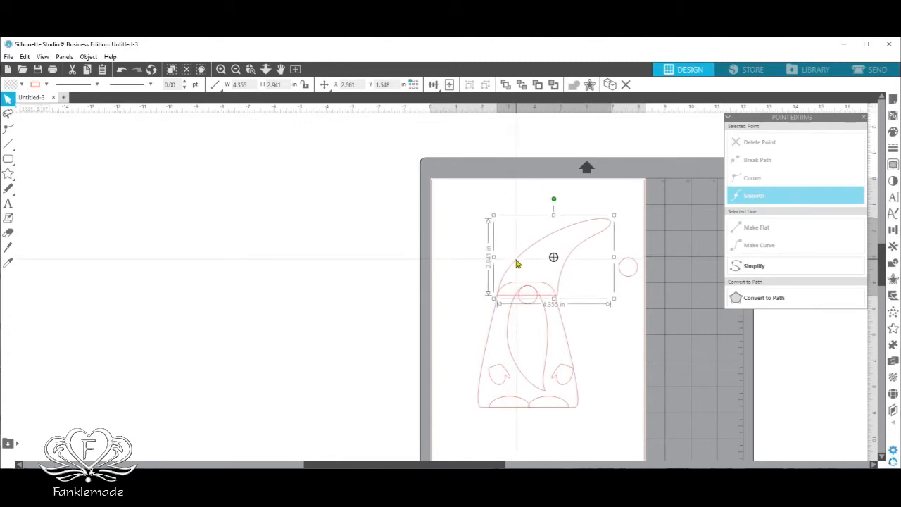
drag(614, 257, 563, 271)
click(560, 308)
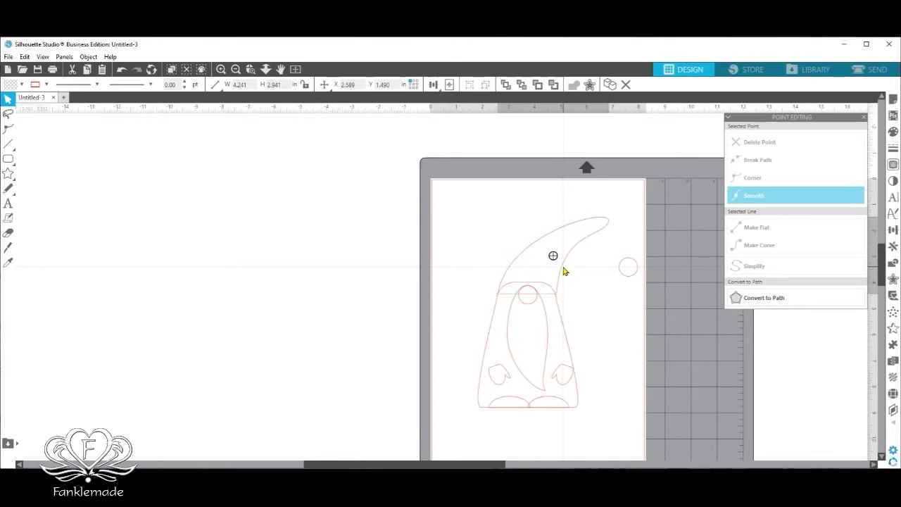
click(596, 308)
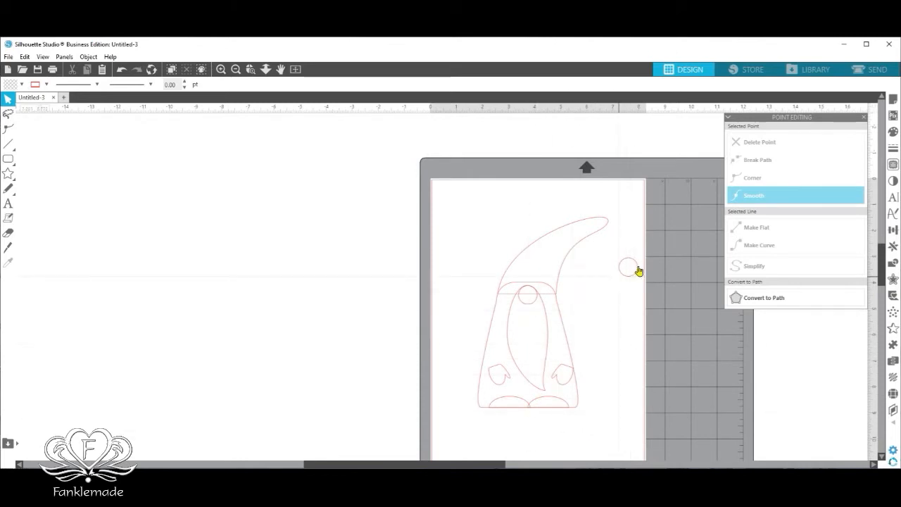
drag(636, 278, 616, 230)
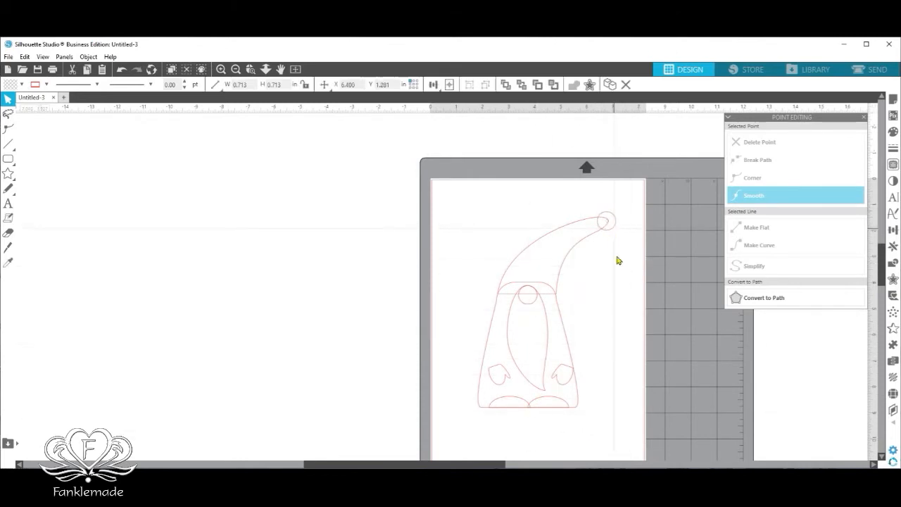
click(600, 410)
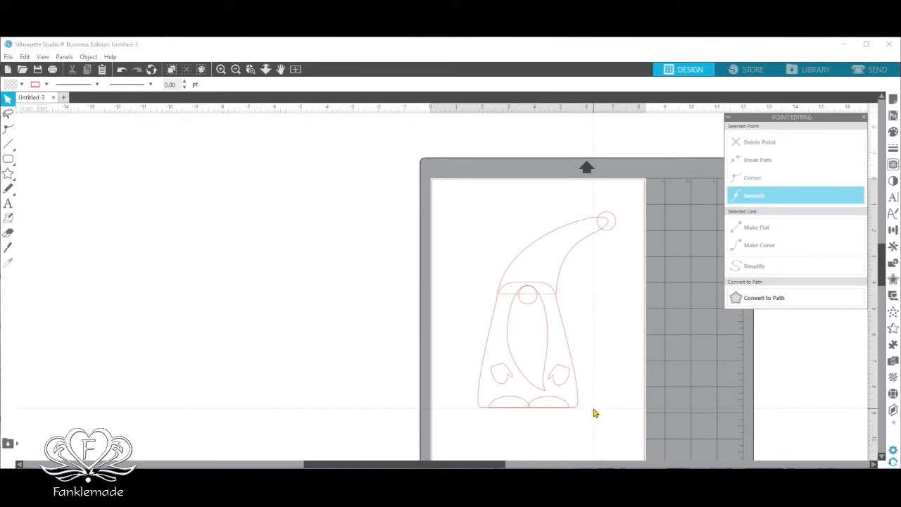
Move the hat, pom-pom, nose and beard apart from the body as separate pieces on the page.
click(535, 246)
drag(529, 244, 486, 219)
drag(603, 231, 616, 223)
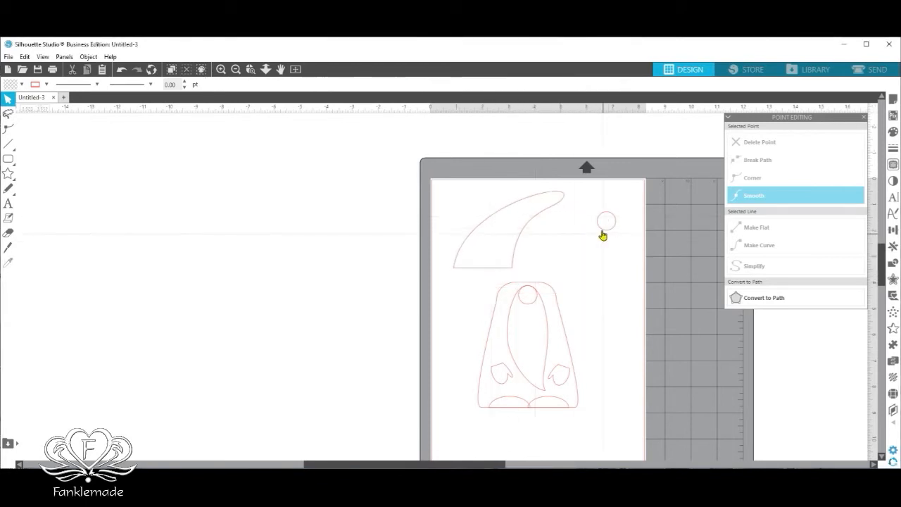
drag(535, 302, 595, 257)
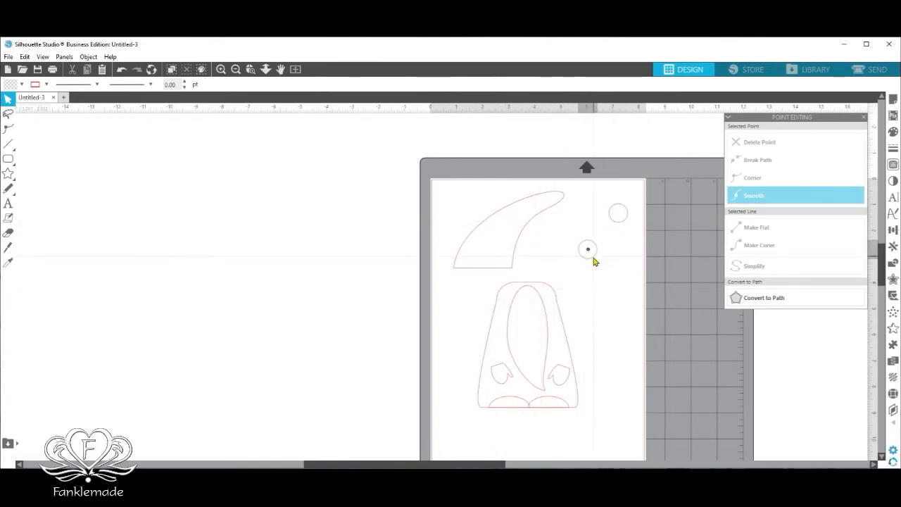
drag(547, 322, 626, 299)
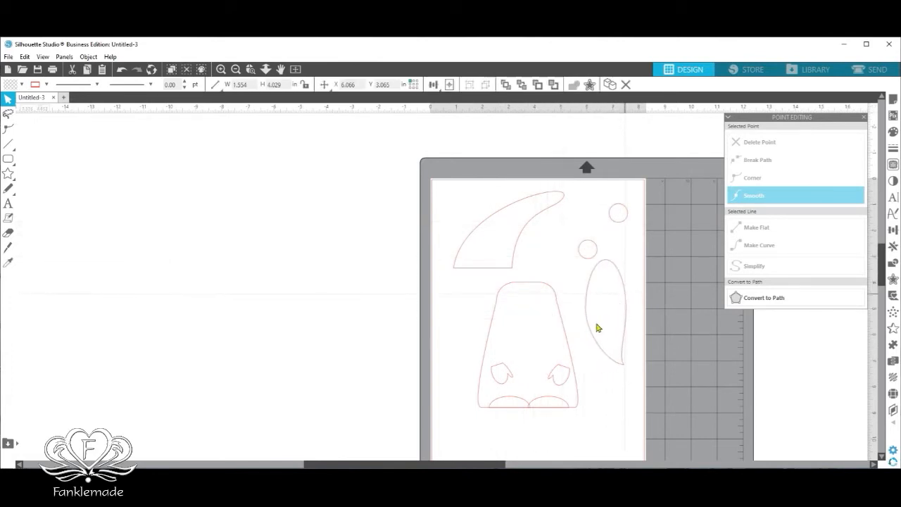
Place the two mittens side by side under the hat and move the body toward the lower right of the page.
click(509, 379)
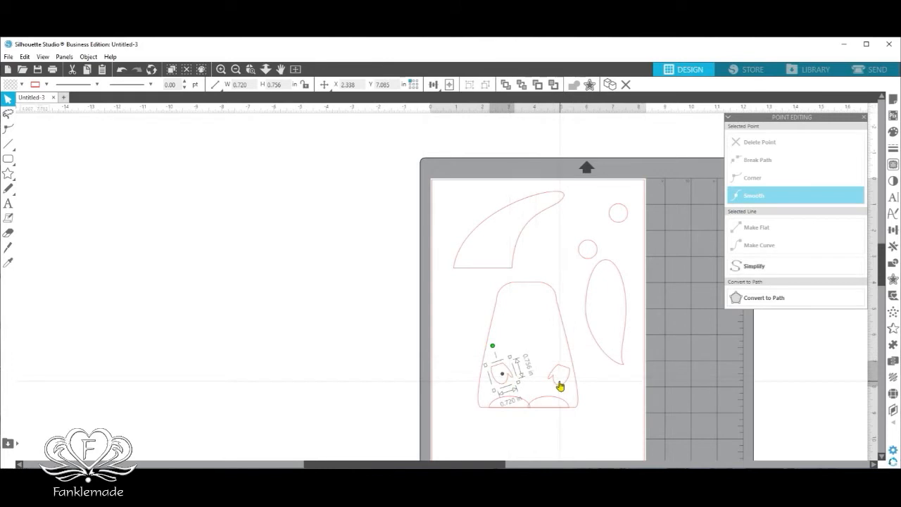
drag(561, 389, 519, 382)
click(557, 377)
drag(575, 377, 644, 418)
click(508, 370)
drag(520, 369, 474, 286)
Move both feet together under the mittens and shift the body fully onto the page.
drag(484, 388, 563, 412)
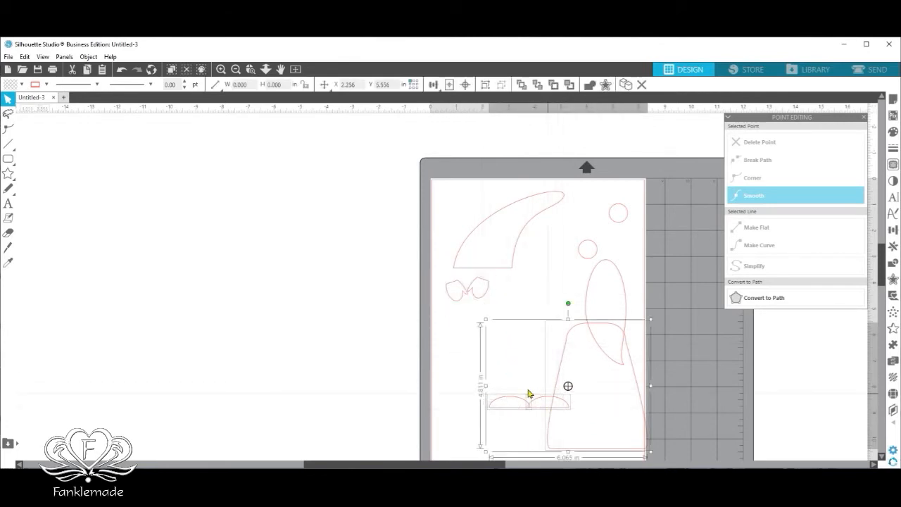
shift+click(562, 354)
drag(521, 402, 483, 329)
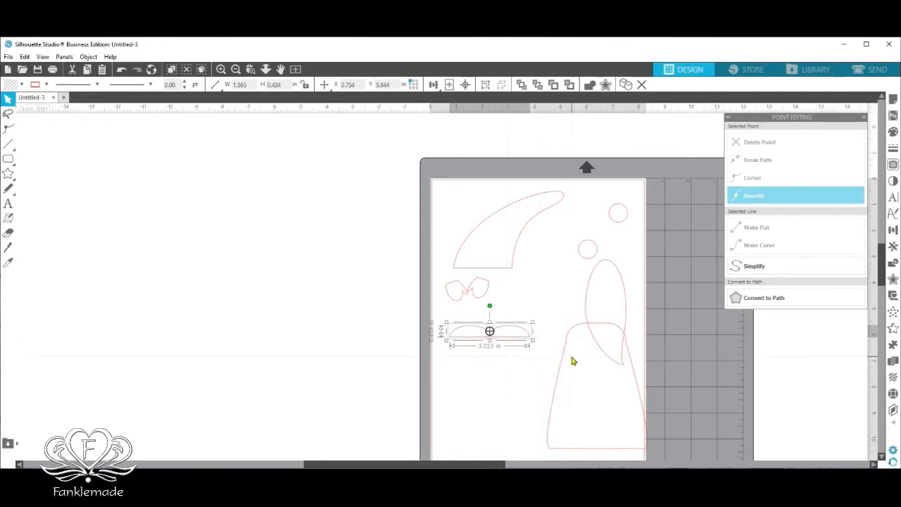
drag(565, 352, 530, 355)
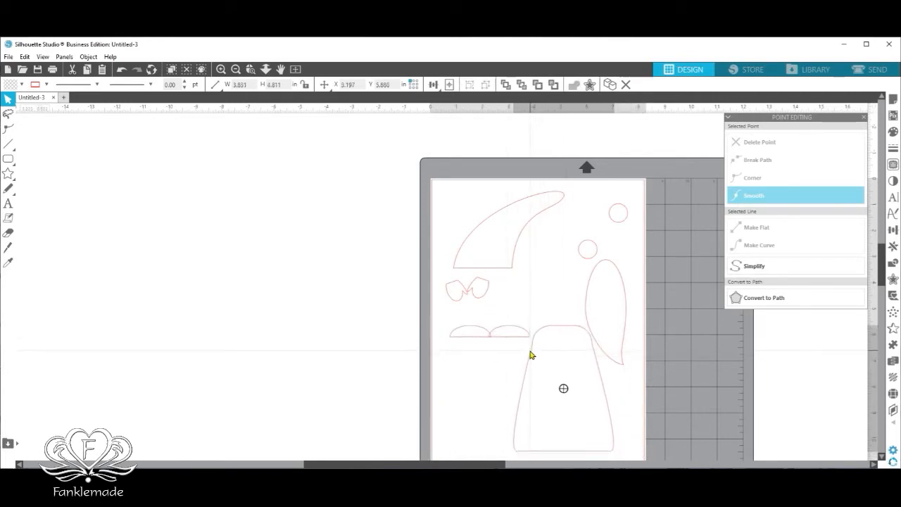
click(632, 321)
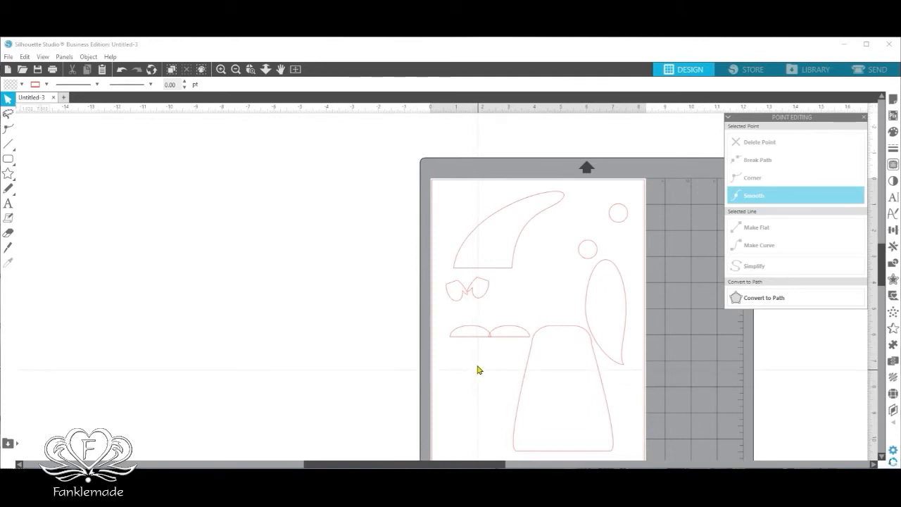
Undo the moves that spread out the pieces until the whole gnome is reassembled.
click(122, 72)
click(122, 71)
click(123, 72)
click(122, 71)
click(122, 72)
click(122, 71)
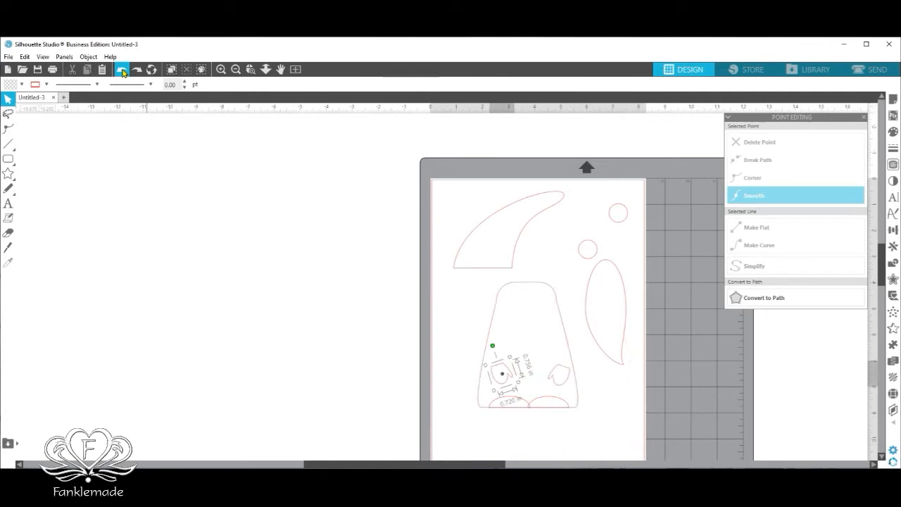
click(122, 72)
click(123, 72)
click(123, 72)
click(122, 72)
click(122, 72)
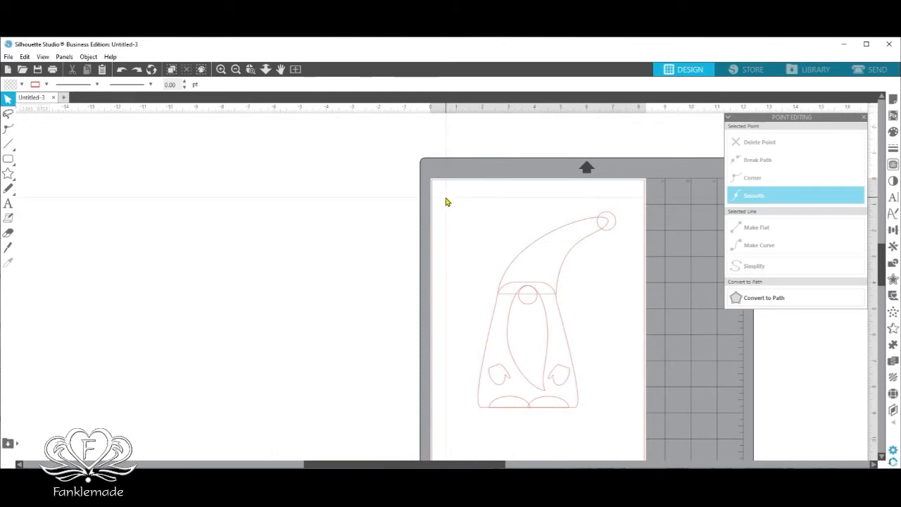
Copy and paste all the gnome's parts except the pom-pom, and place the copy off the mat beside the original.
drag(449, 205, 598, 425)
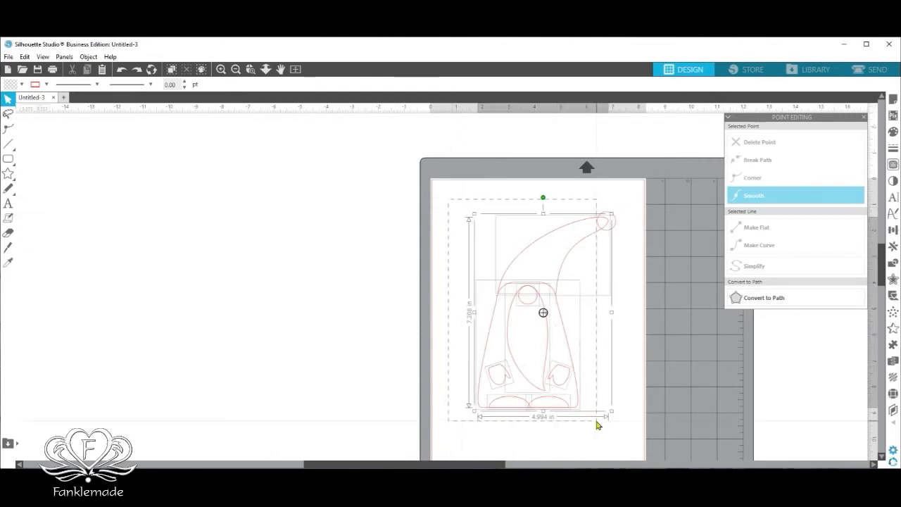
right_click(571, 405)
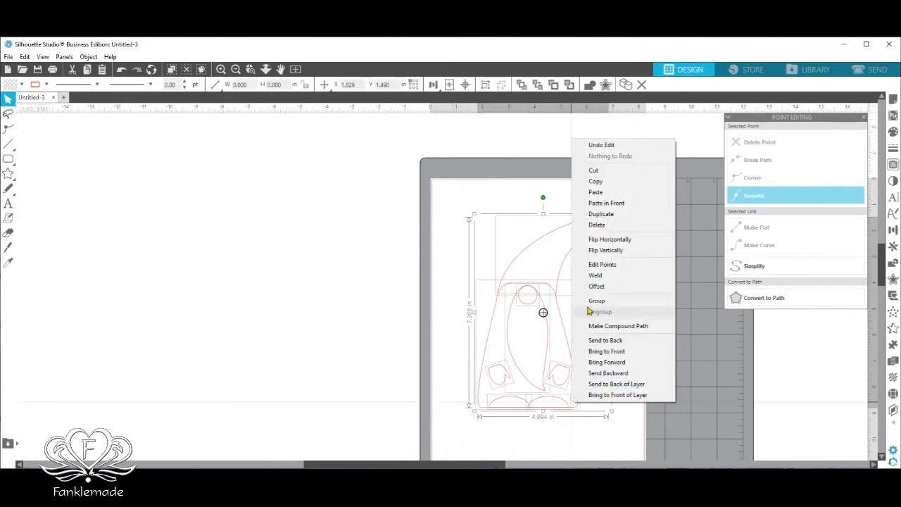
click(596, 181)
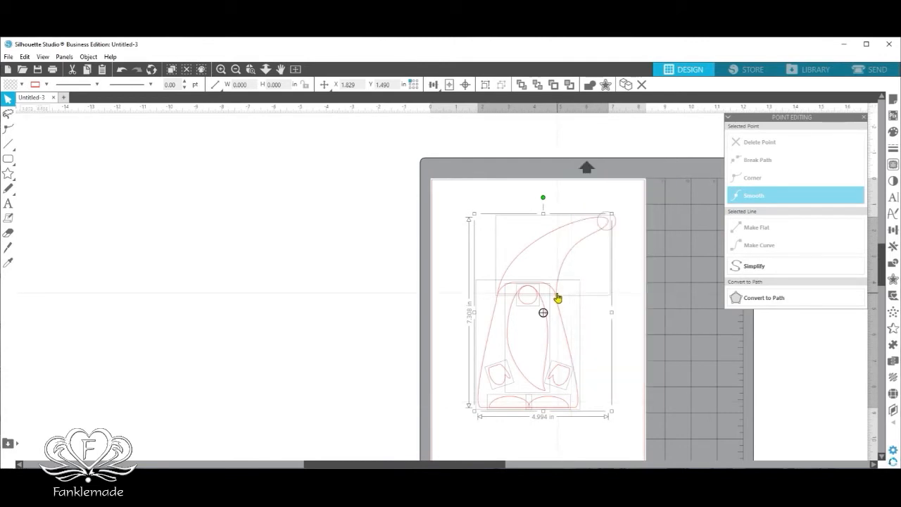
right_click(557, 291)
click(581, 340)
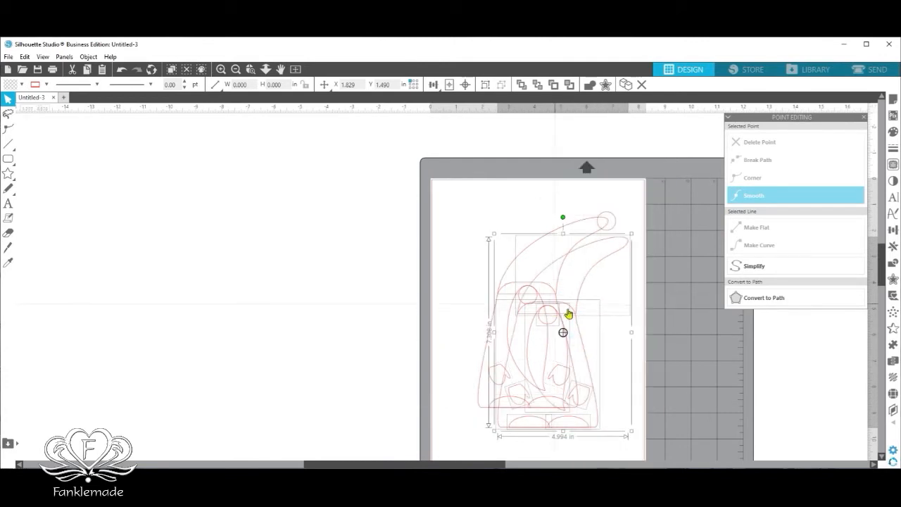
drag(417, 302, 343, 294)
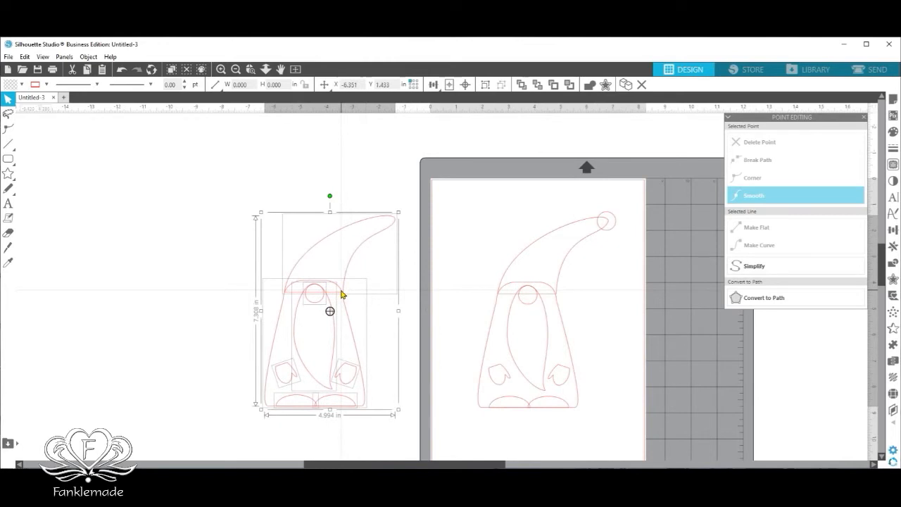
click(614, 371)
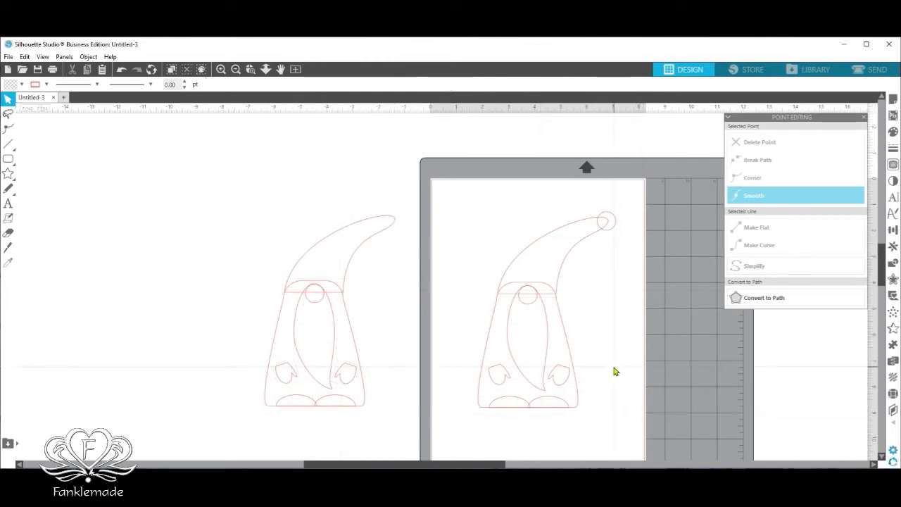
Copy and paste the pom-pom circle, and place the copy on the hat tip of the duplicate gnome.
click(606, 232)
right_click(609, 234)
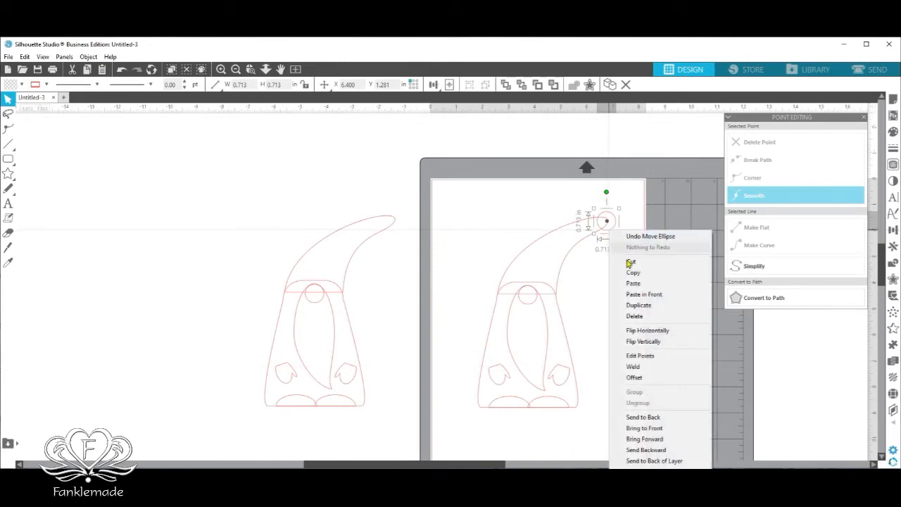
click(627, 271)
right_click(606, 234)
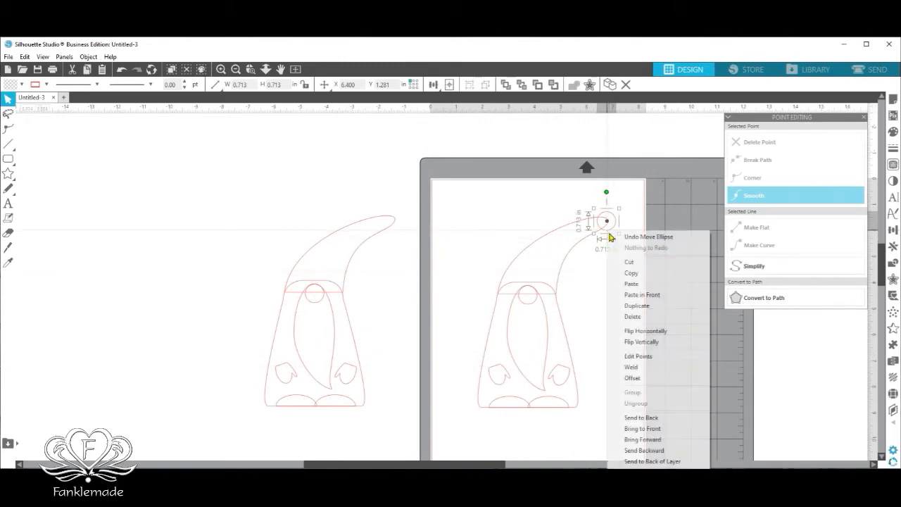
click(627, 284)
drag(624, 256, 393, 234)
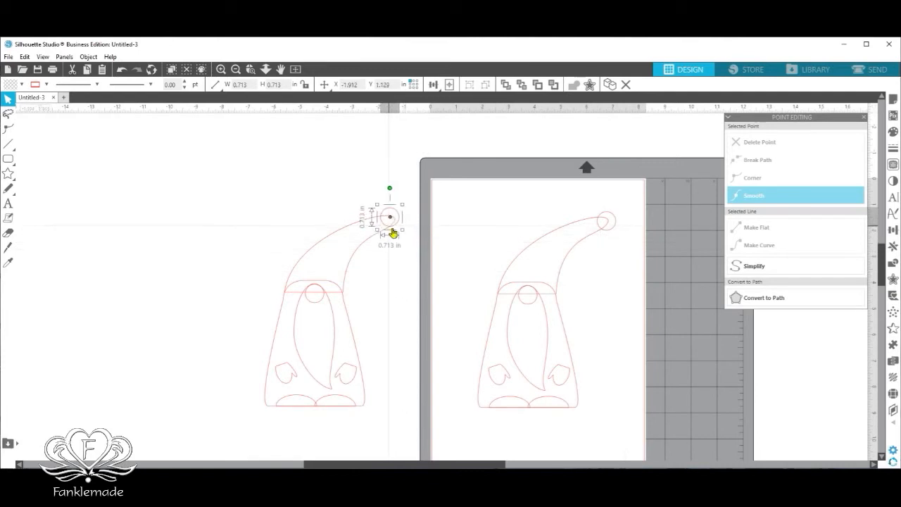
click(617, 320)
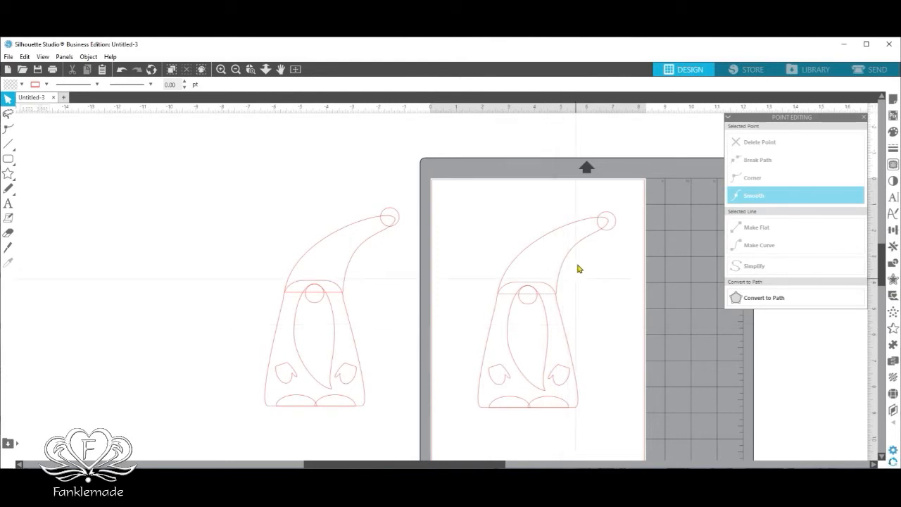
Examine the gnome's cut lines in the send view and return to the design view.
click(882, 70)
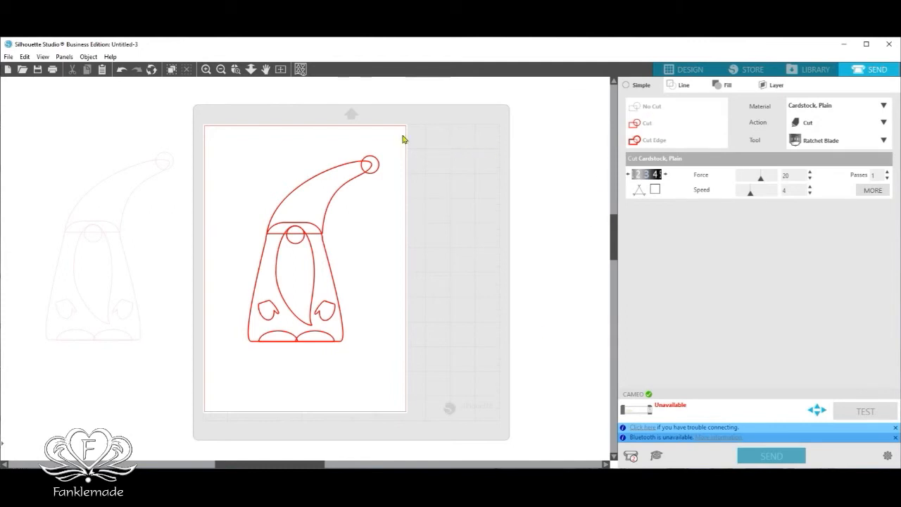
click(686, 69)
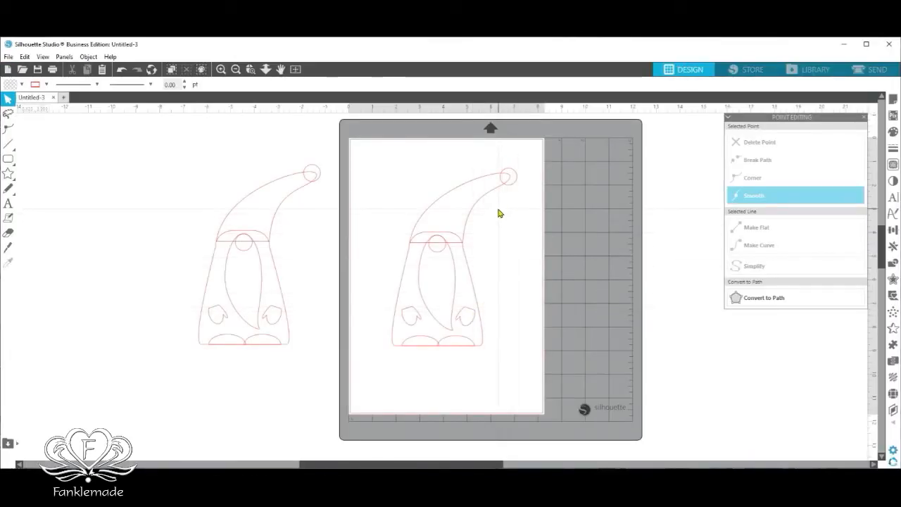
Fill the pom-pom of the gnome on the page with teal.
click(514, 188)
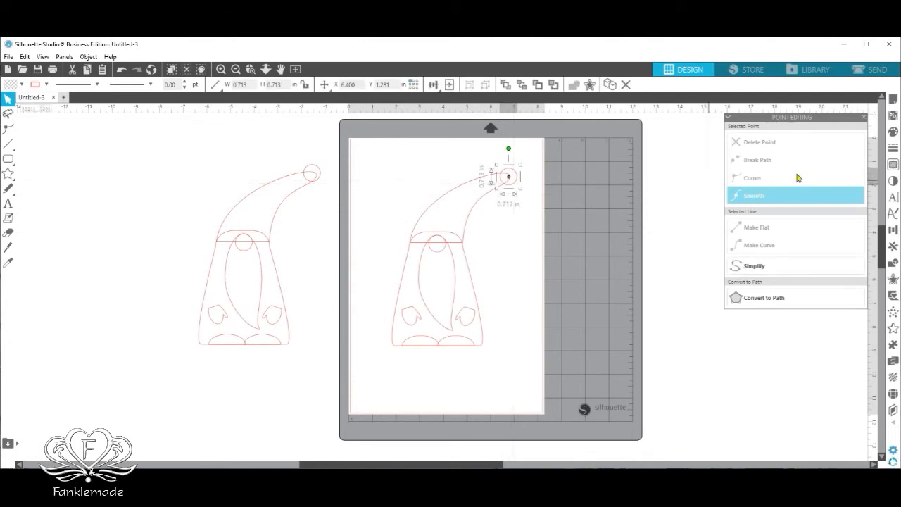
click(892, 131)
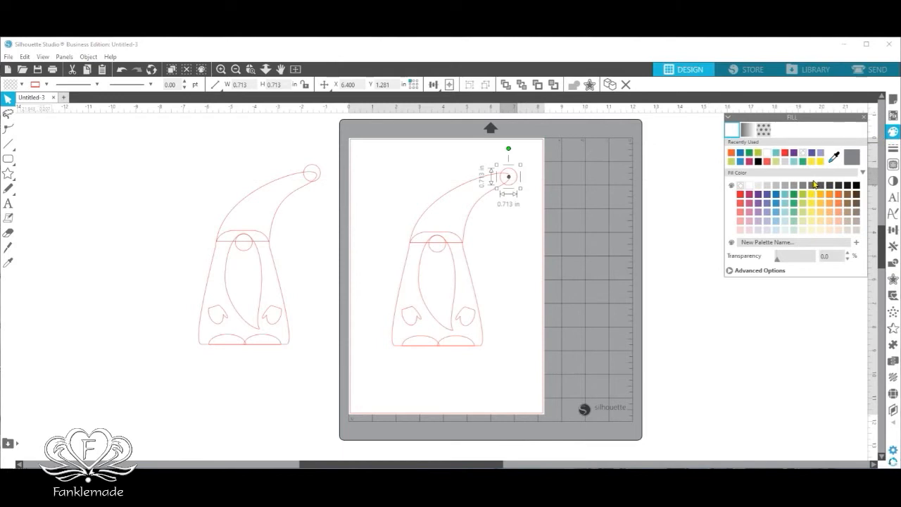
click(787, 196)
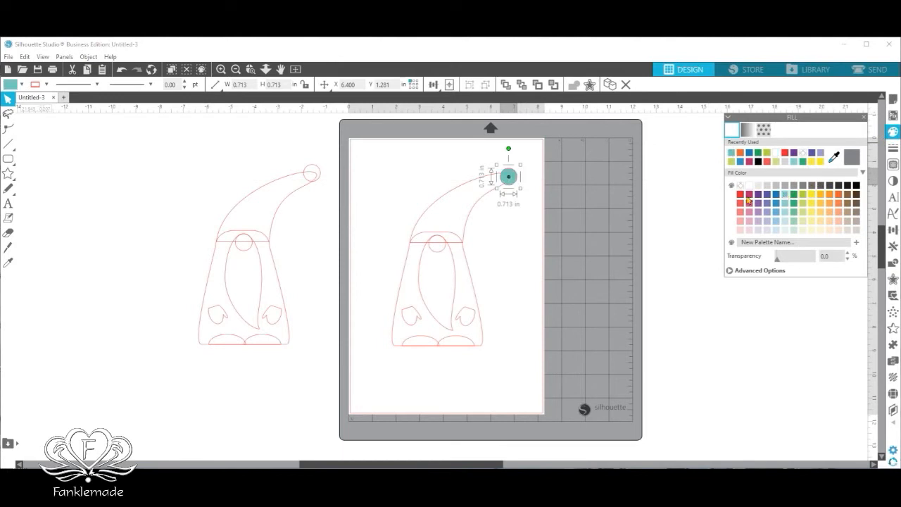
Fill the hat of the gnome on the page with blue and its body with green.
click(481, 207)
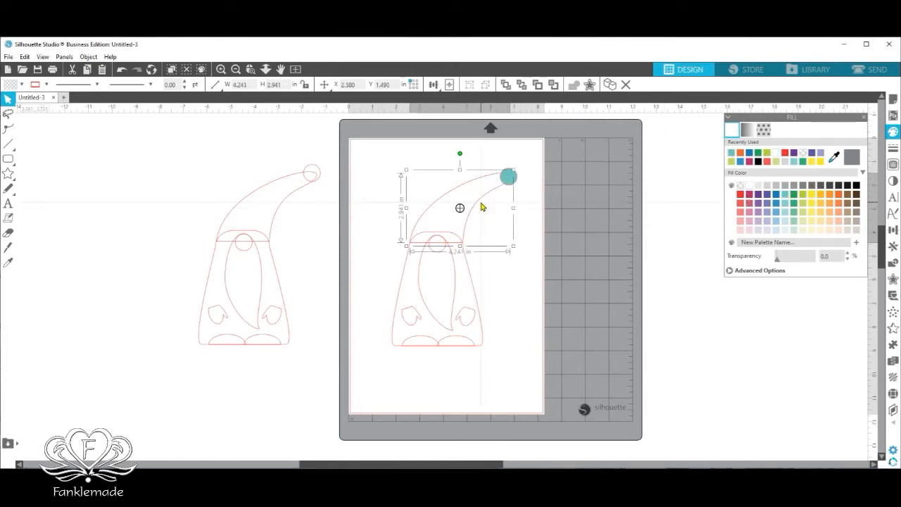
click(777, 195)
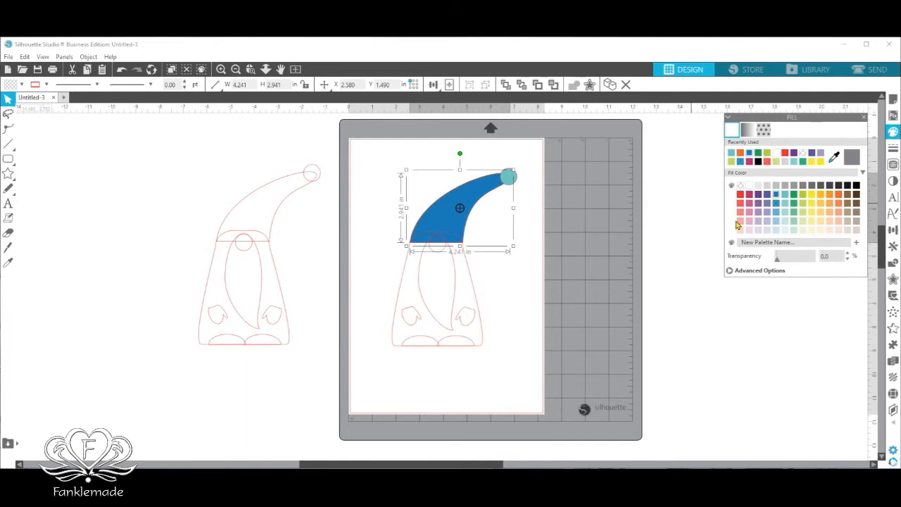
click(470, 284)
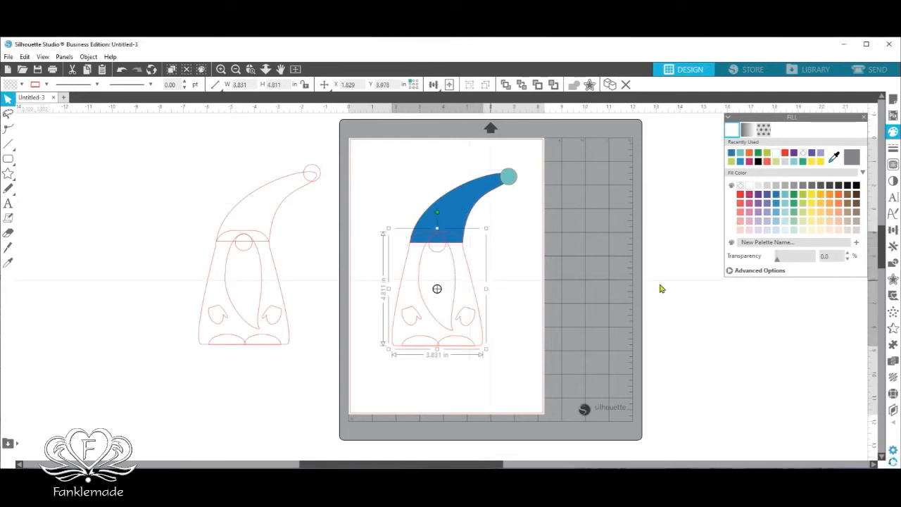
click(792, 204)
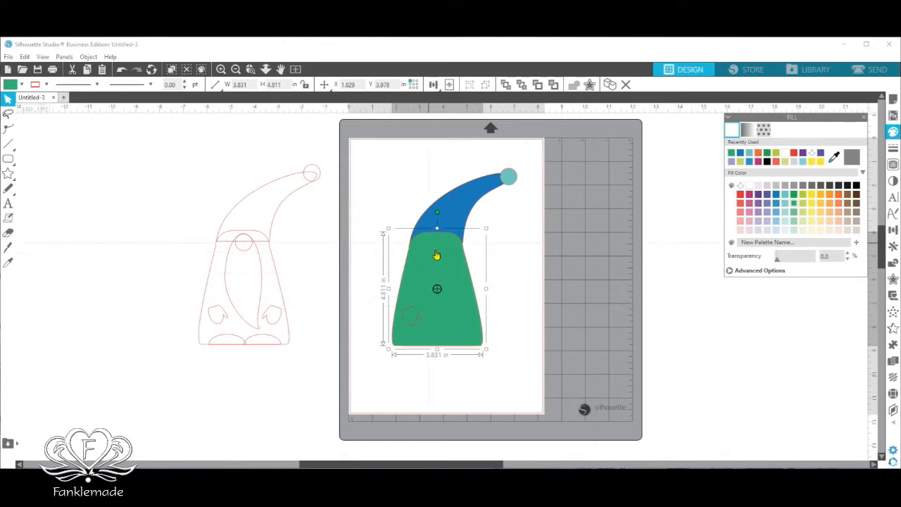
Move the green body aside to uncover the gnome's other parts, and fill the beard with white.
drag(427, 255, 541, 268)
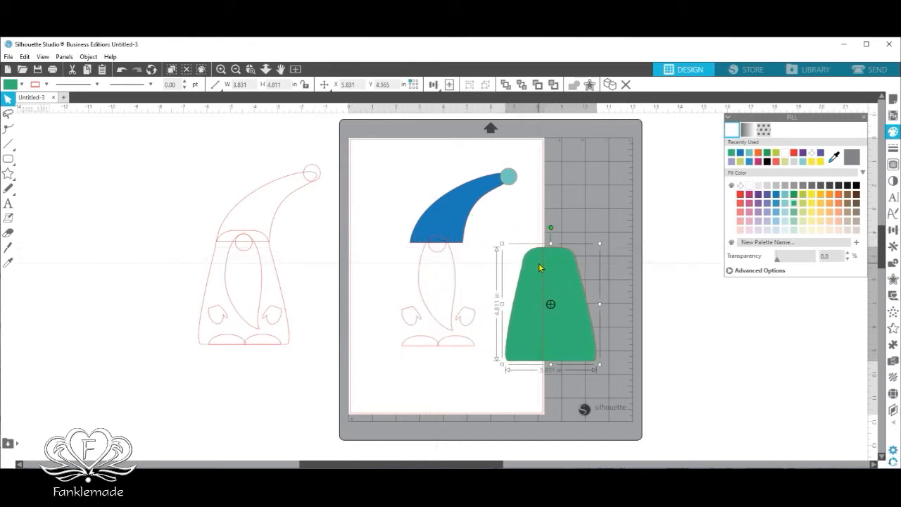
click(455, 281)
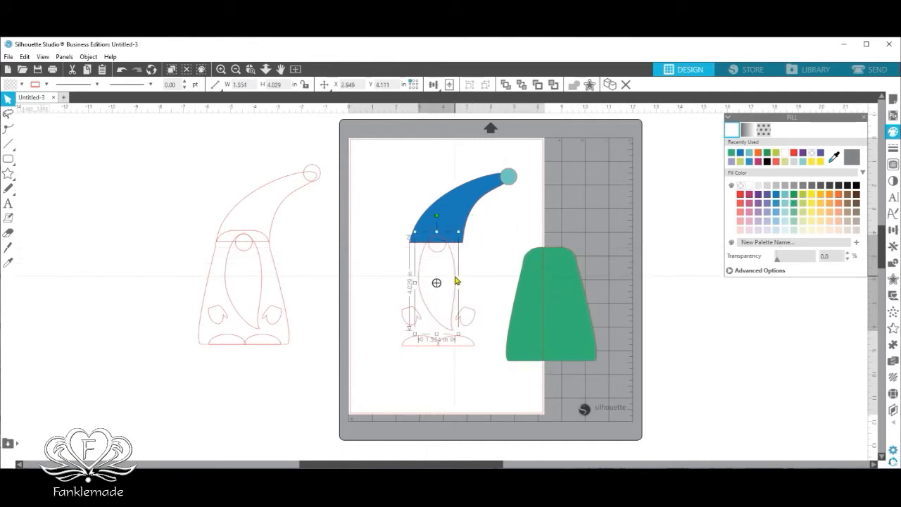
click(751, 186)
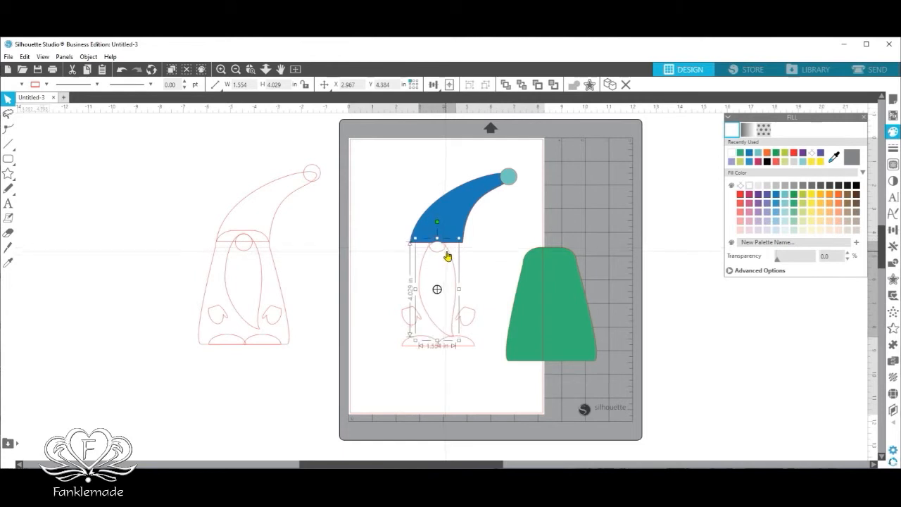
Shift the beard down to free the nose, fill the nose with red, and return the beard beneath it.
drag(444, 254, 450, 283)
click(444, 250)
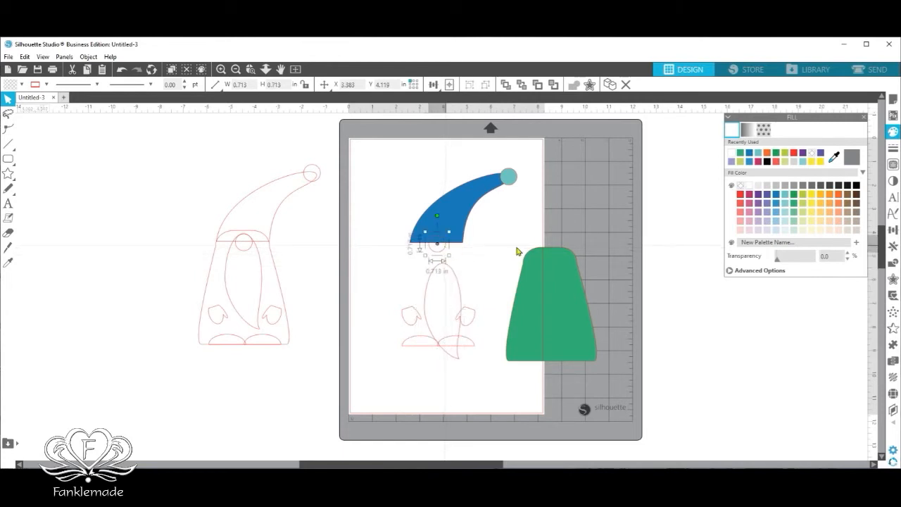
click(741, 198)
click(453, 270)
drag(454, 270, 448, 245)
Select both mittens of the gnome on the page and fill them with lime green.
click(472, 321)
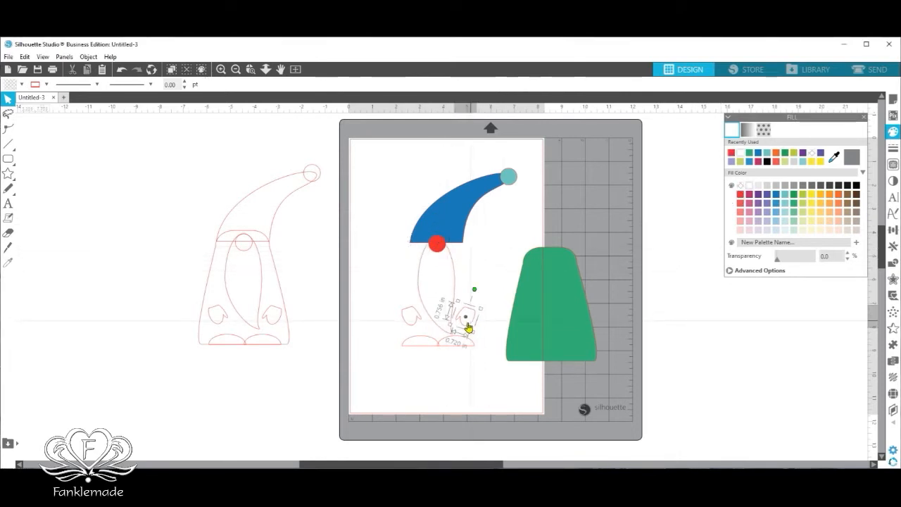
click(444, 337)
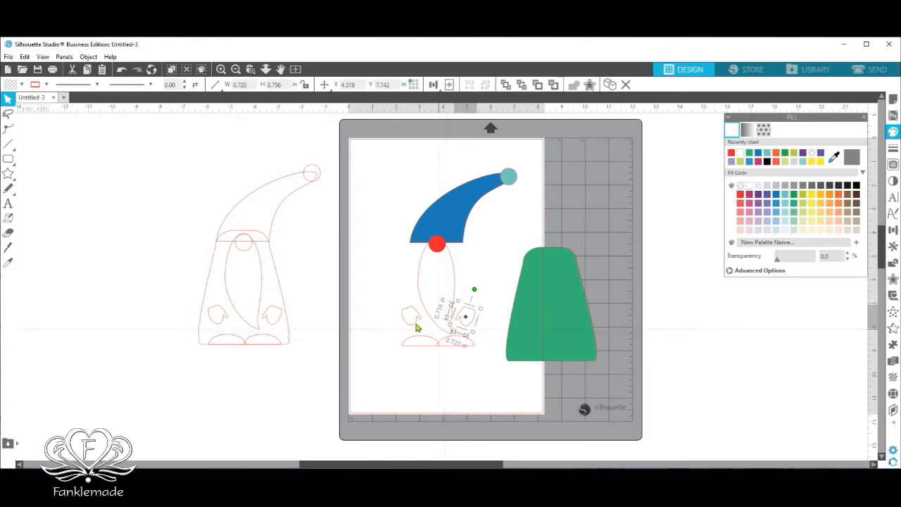
shift+click(416, 327)
click(800, 196)
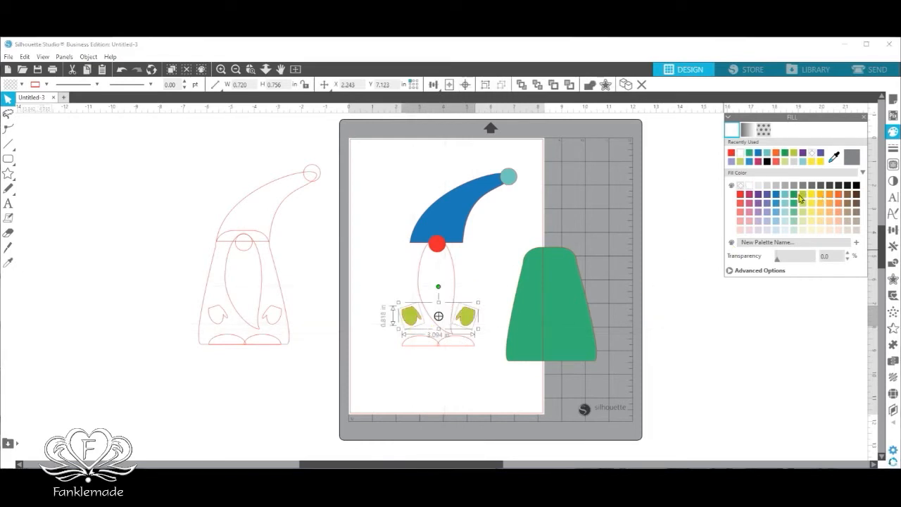
Select both feet of the gnome on the page and fill them with orange.
click(431, 345)
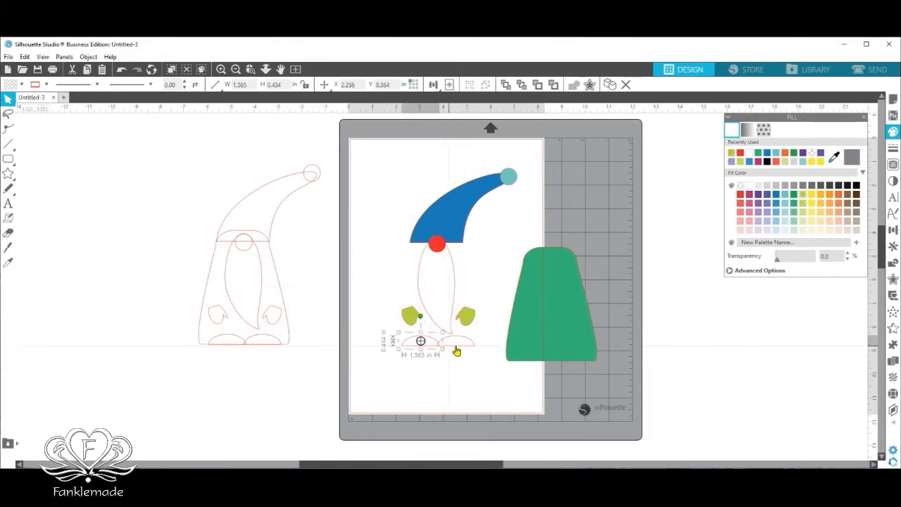
shift+click(457, 350)
click(840, 199)
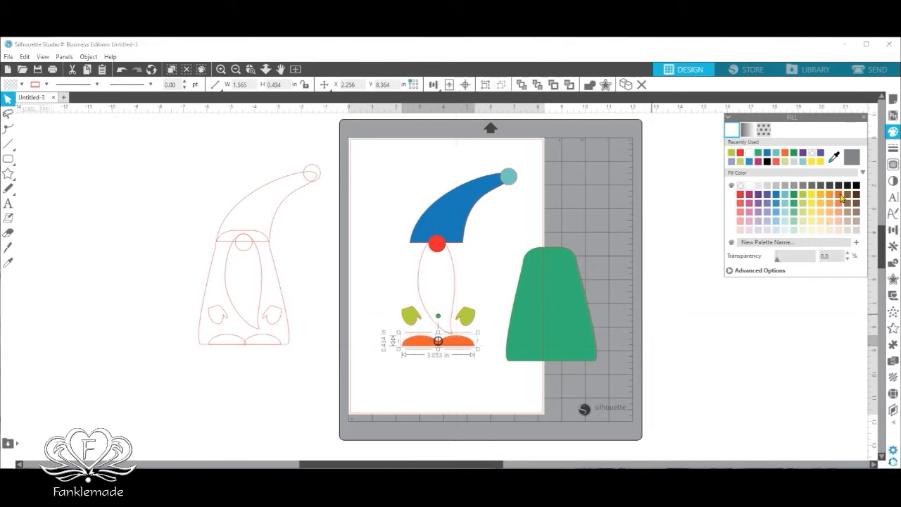
Try placing the green body back over the gnome's other parts, and move it aside again.
drag(583, 300, 473, 288)
click(531, 298)
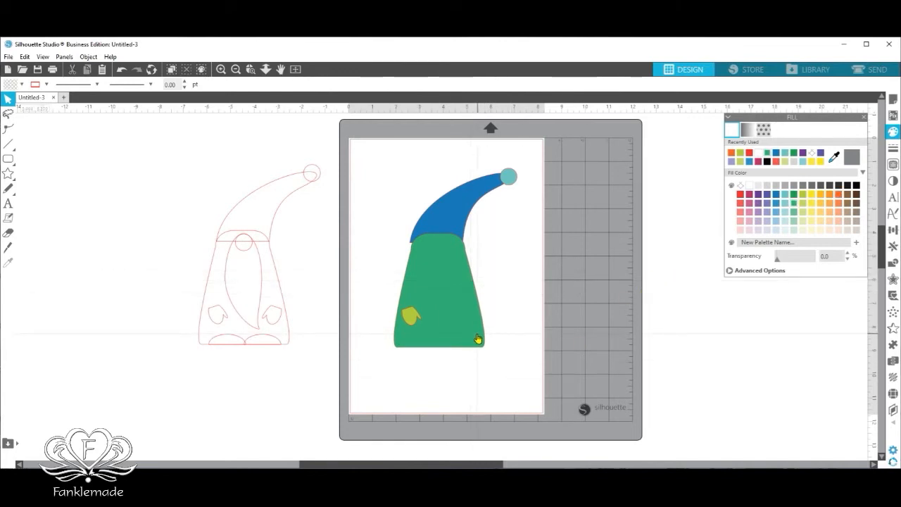
mouse_move(436, 262)
mouse_down()
mouse_move(491, 274)
mouse_move(517, 265)
mouse_up()
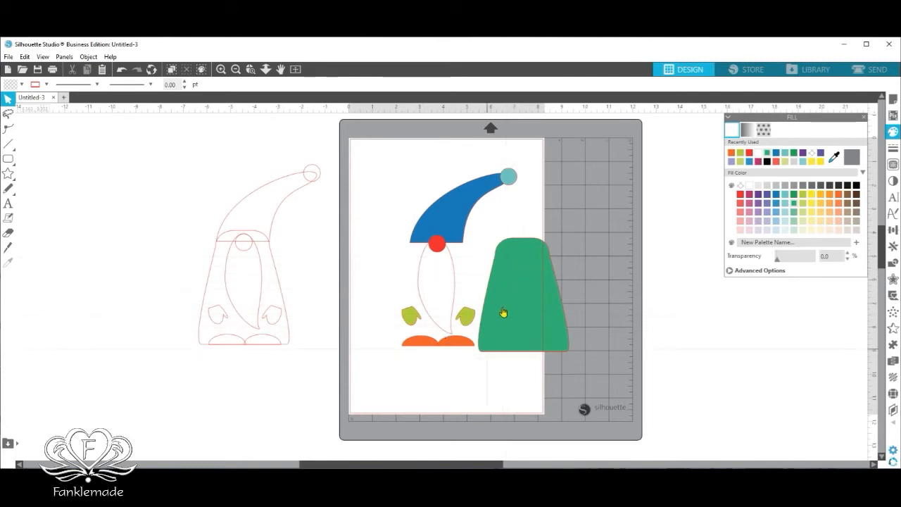
Send the green body to the back and place it under the hat, behind the beard, mittens and feet.
click(516, 289)
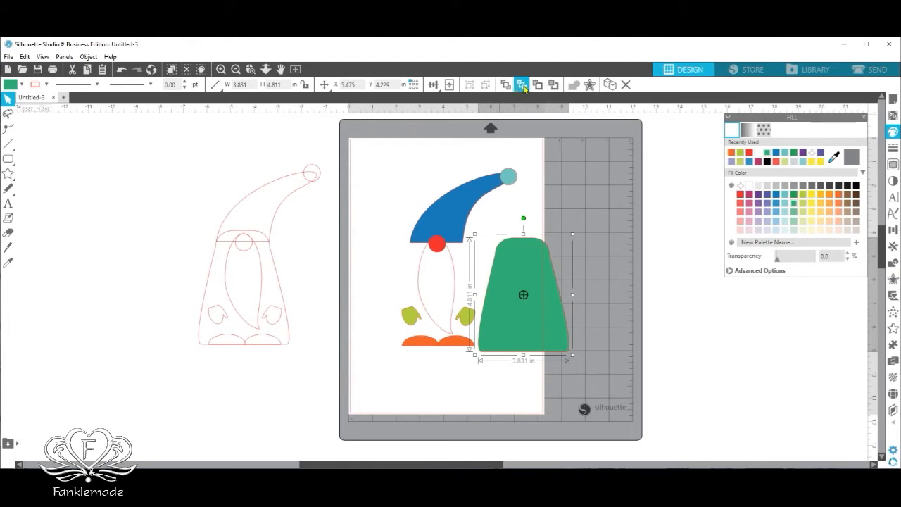
click(524, 89)
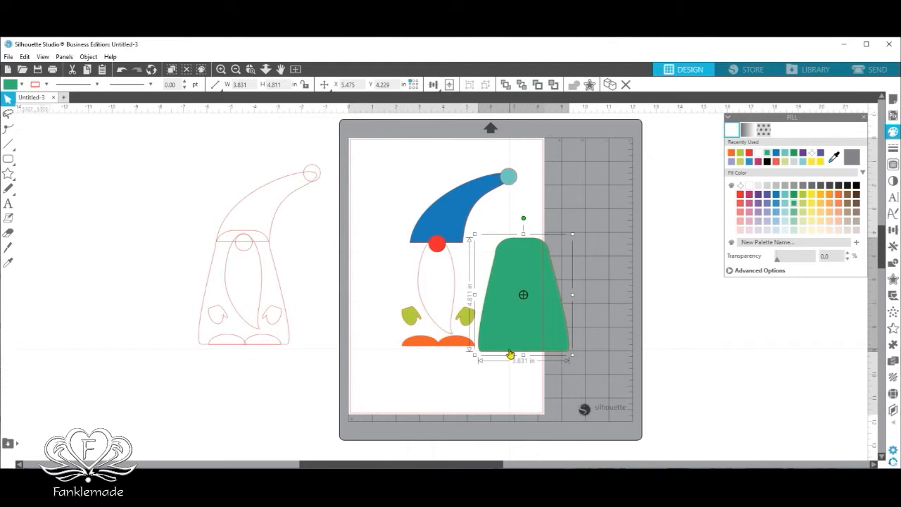
drag(557, 316, 469, 311)
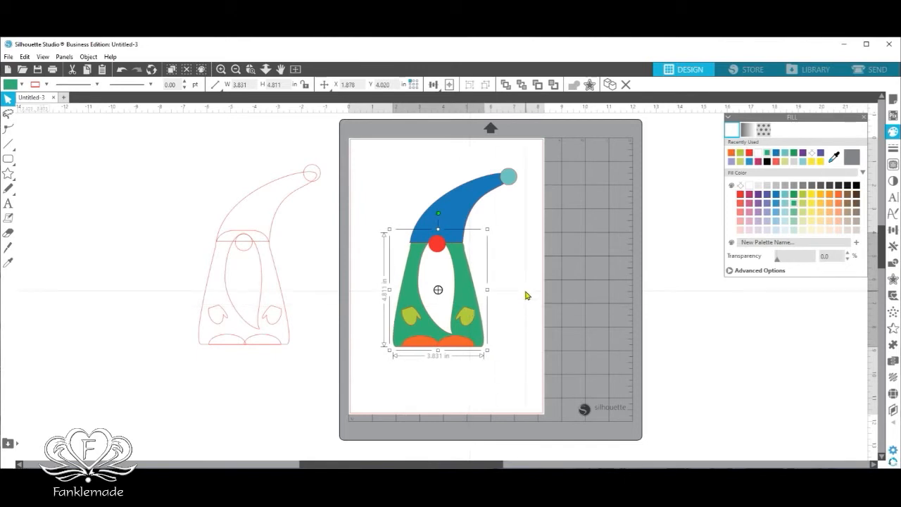
click(590, 309)
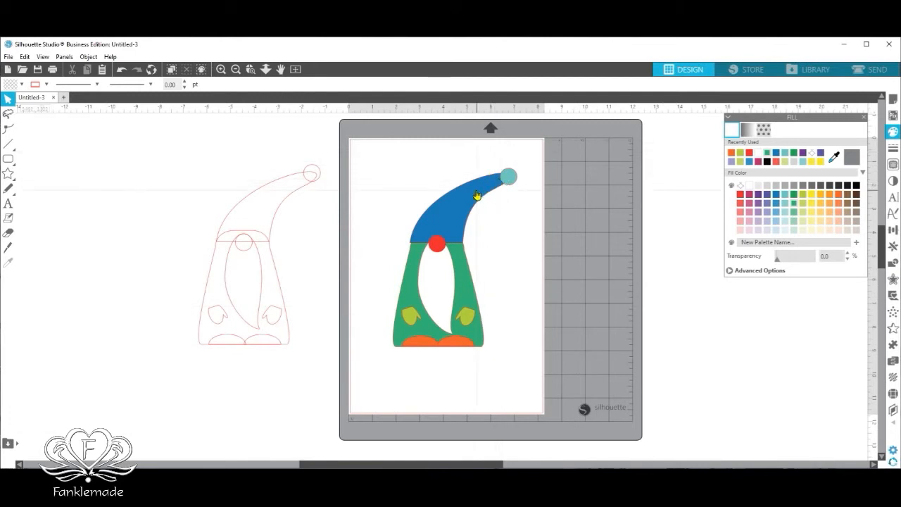
click(440, 265)
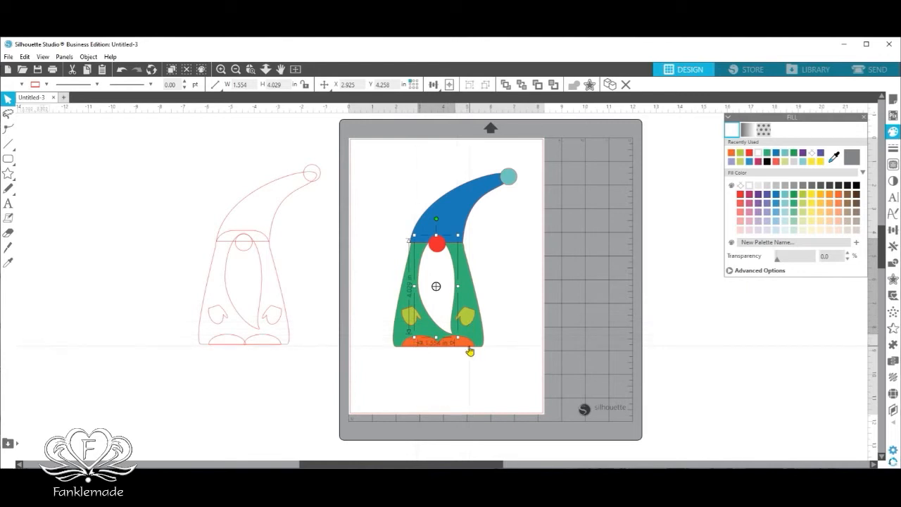
click(518, 317)
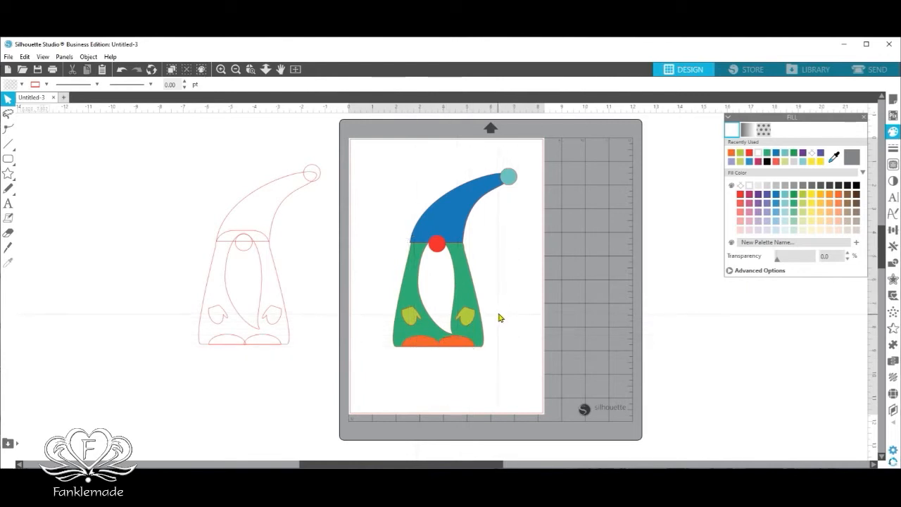
Select both lime green mittens and align them with each other using Middle Align.
click(412, 322)
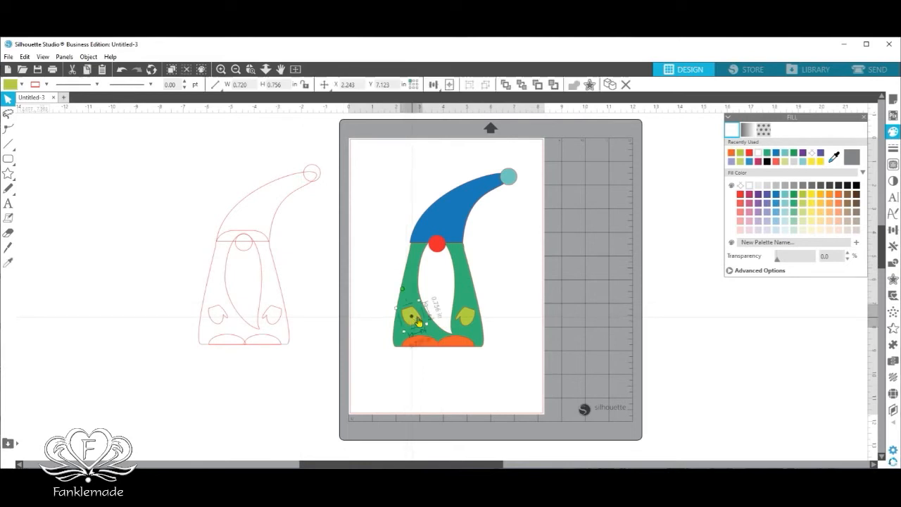
shift+click(469, 320)
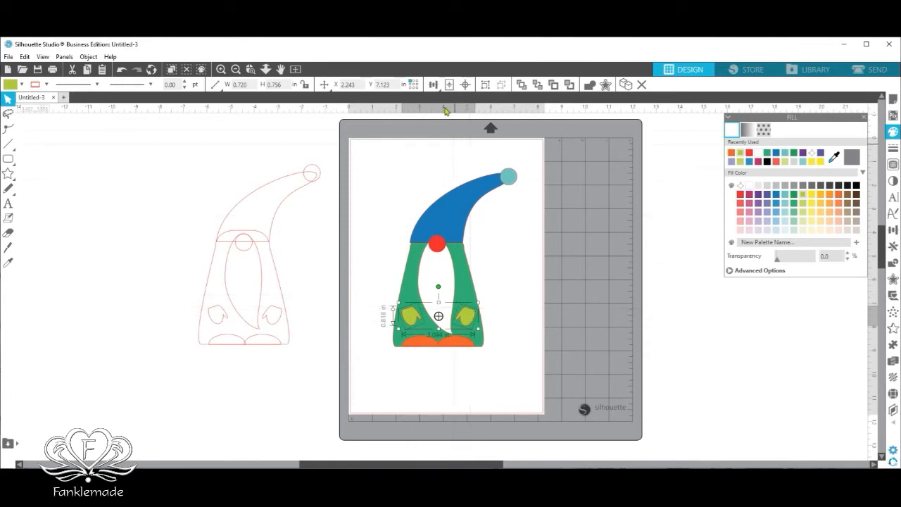
mouse_move(433, 86)
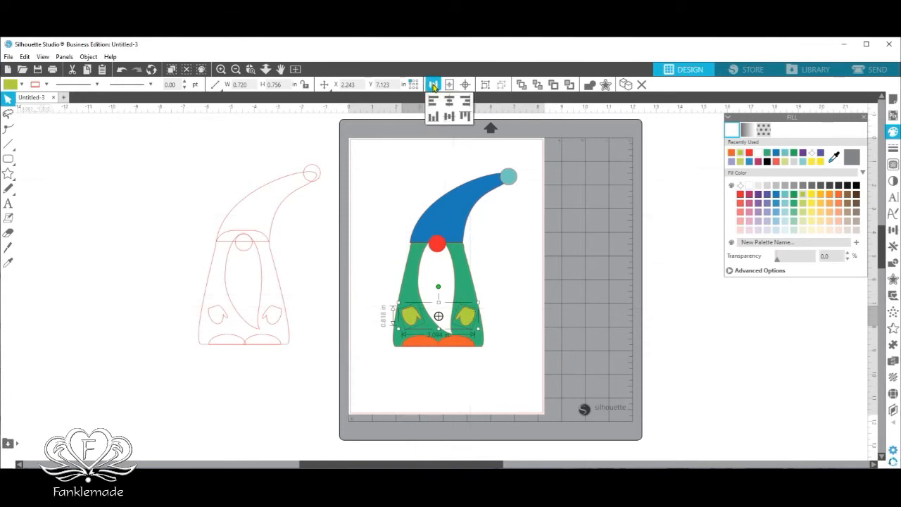
click(450, 117)
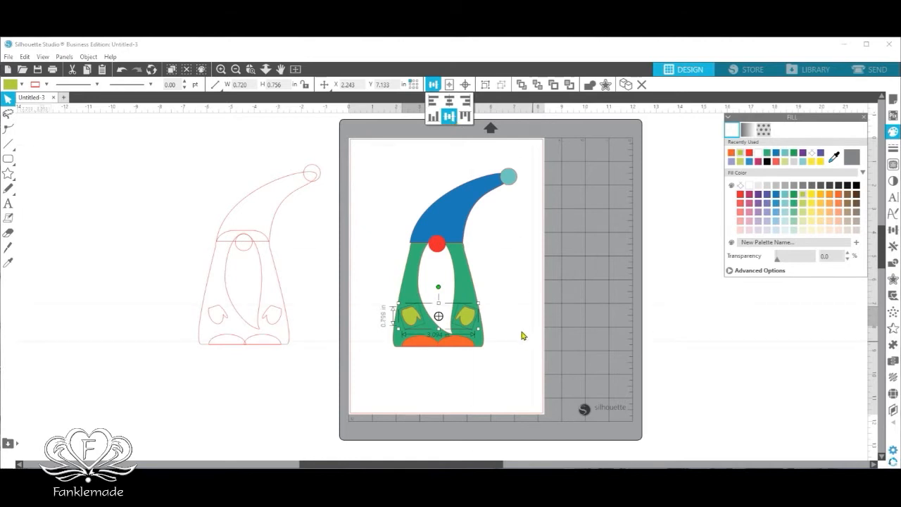
Group the two mittens and nudge the group slightly to the right on the body.
right_click(465, 320)
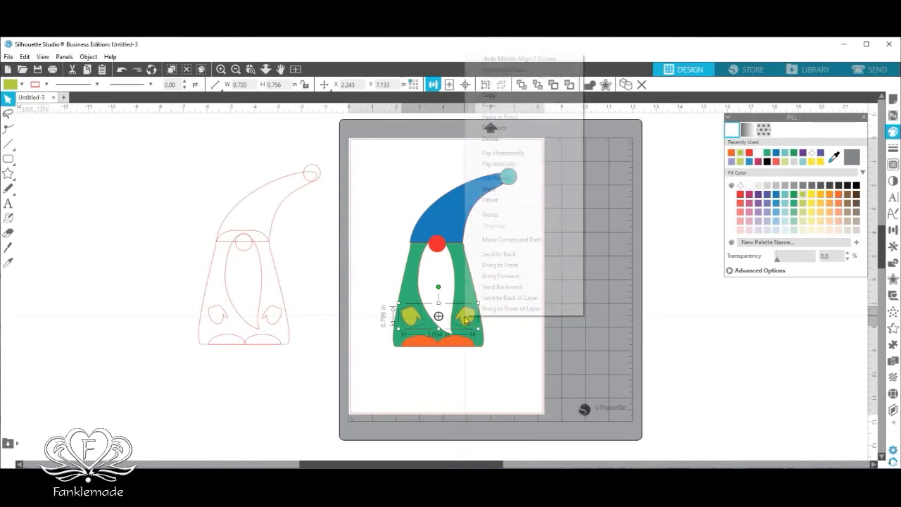
click(482, 220)
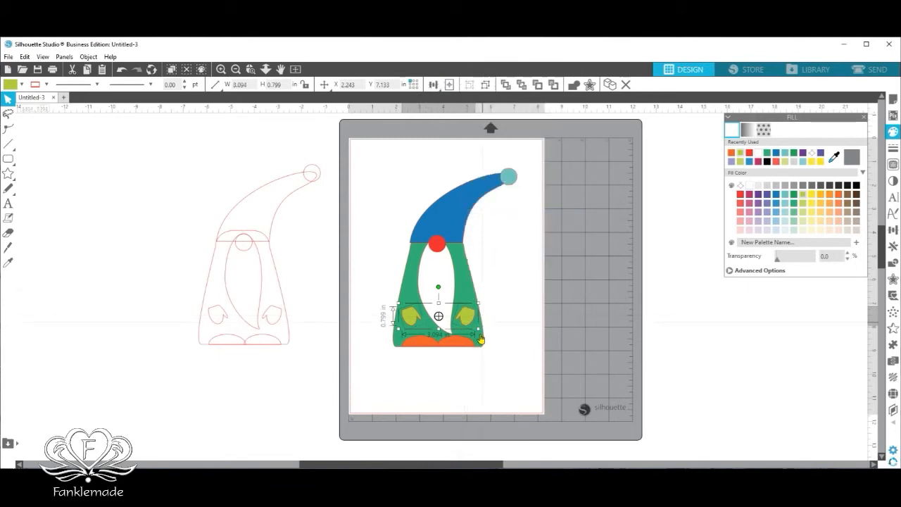
key(Right)
key(Right)
key(Right)
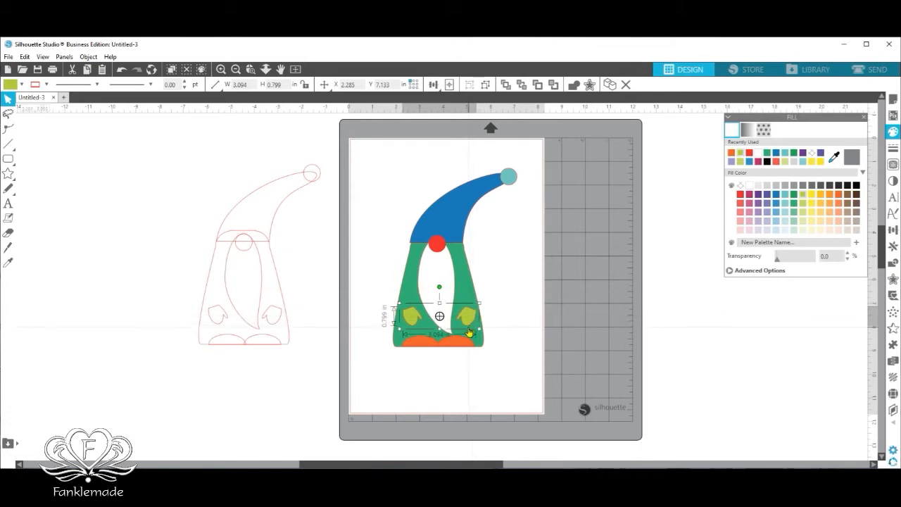
Examine up close where the two orange feet meet and how they sit along the body's base.
drag(445, 351, 463, 349)
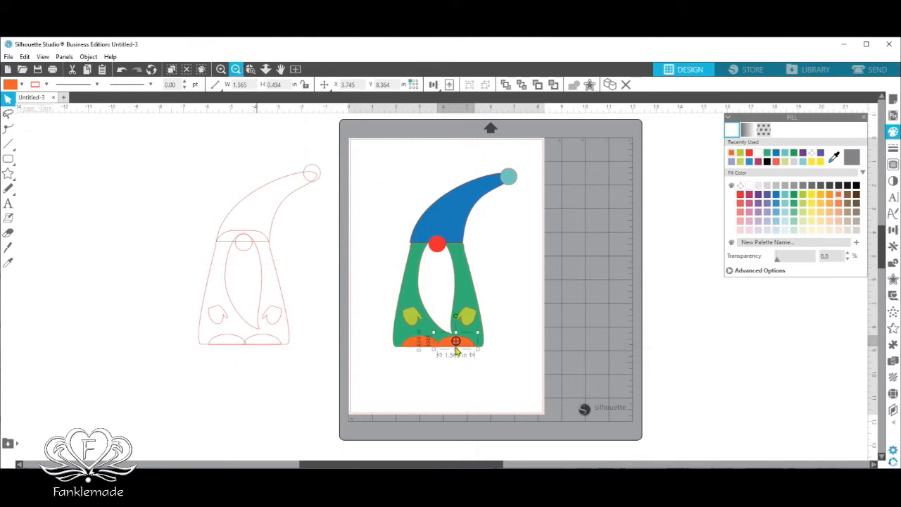
click(251, 70)
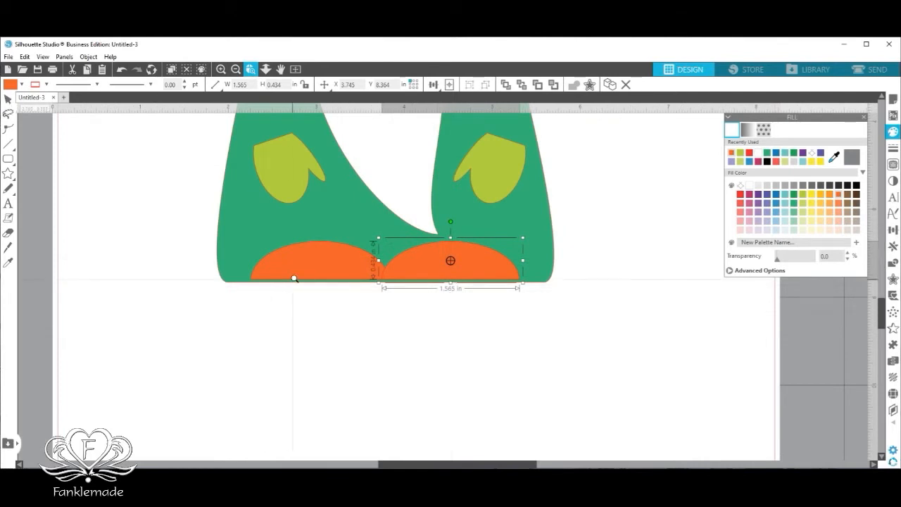
click(294, 279)
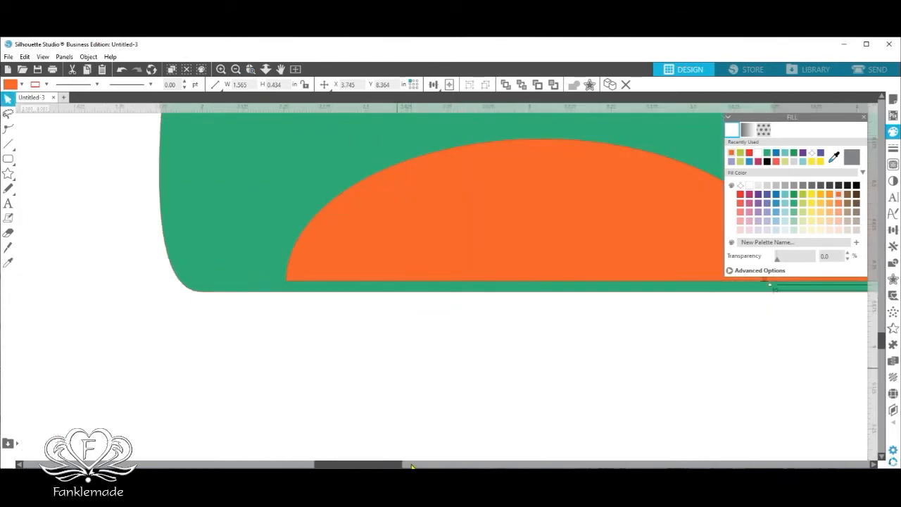
drag(395, 466, 454, 463)
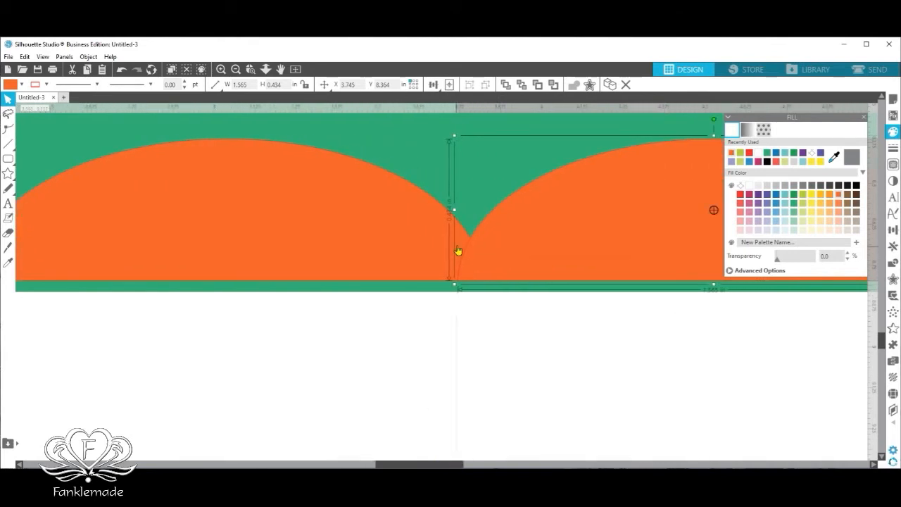
click(416, 242)
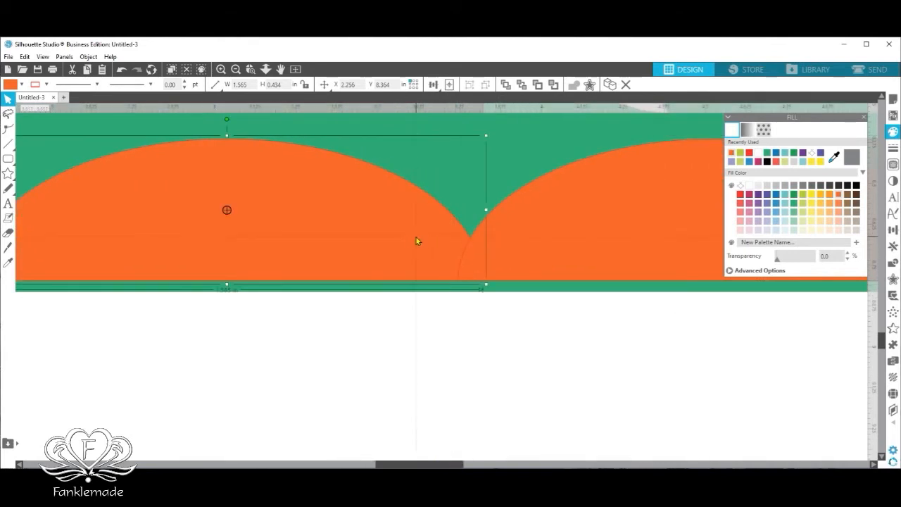
click(237, 69)
click(237, 69)
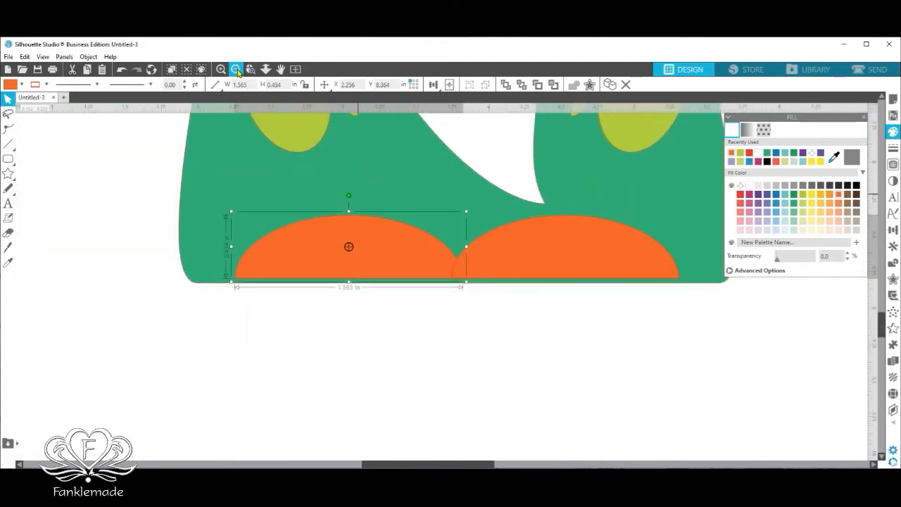
click(237, 69)
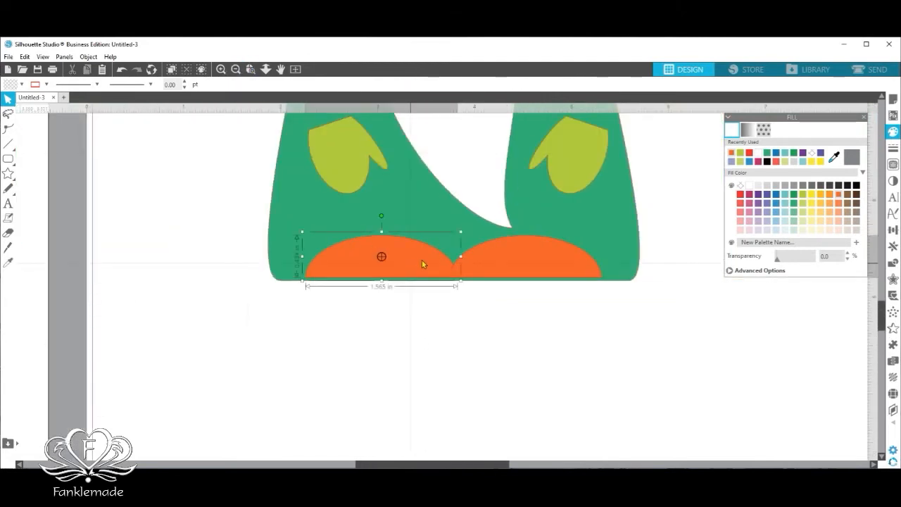
Move the left orange foot outward until it just touches the right foot, and align both feet with Middle Align.
drag(420, 264, 417, 262)
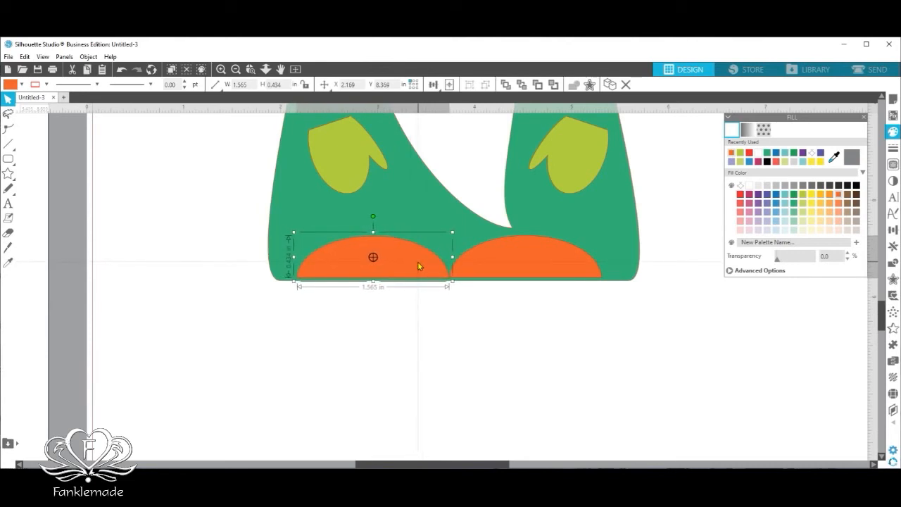
shift+click(525, 268)
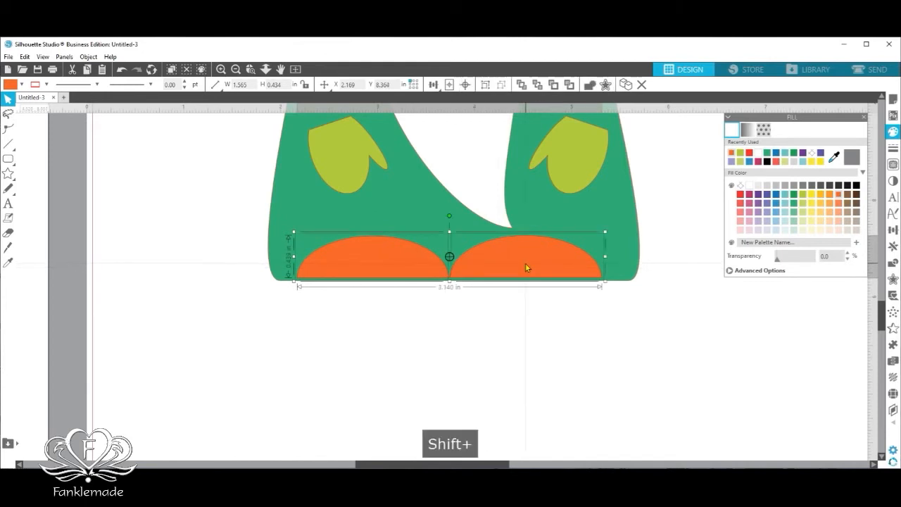
click(435, 85)
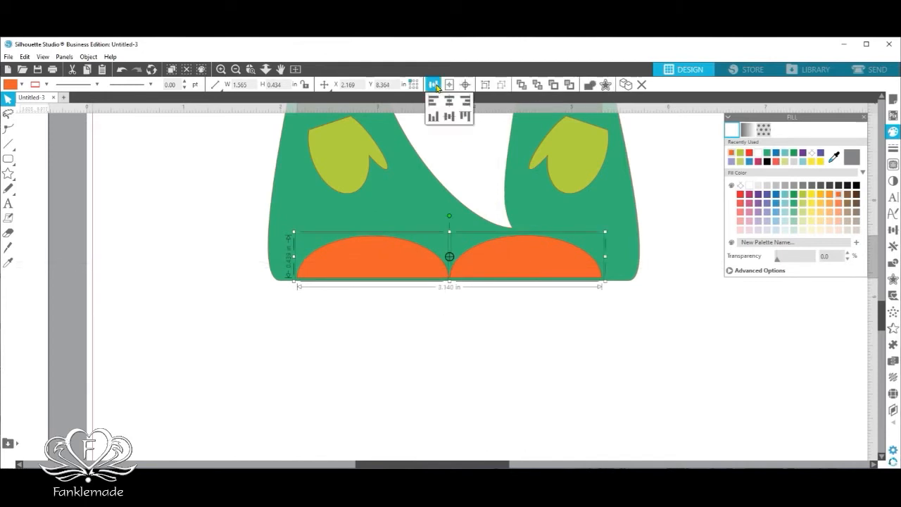
click(452, 120)
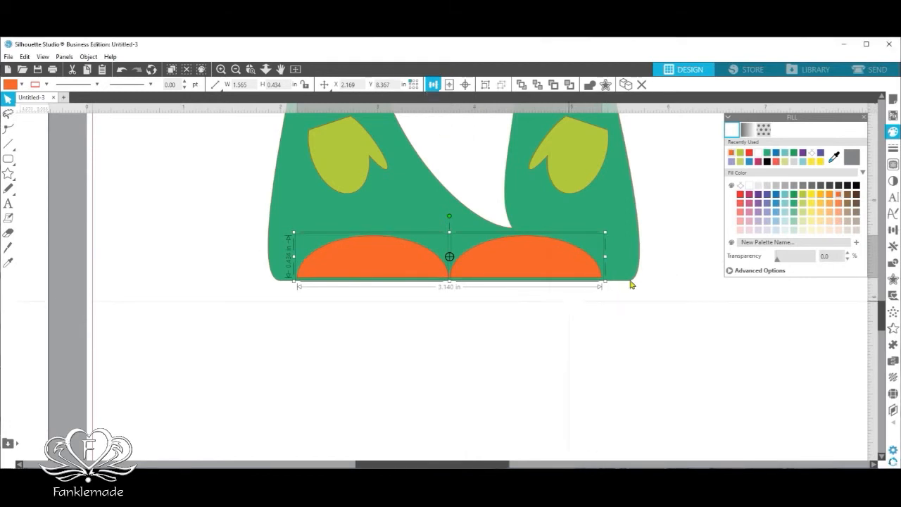
Group the two orange feet and align the group with the green body's base using Align Bottom.
right_click(570, 268)
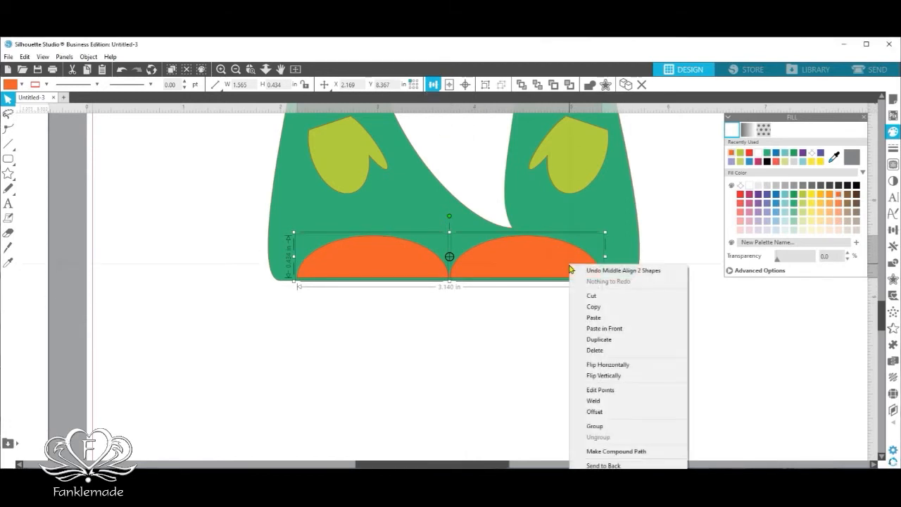
click(623, 428)
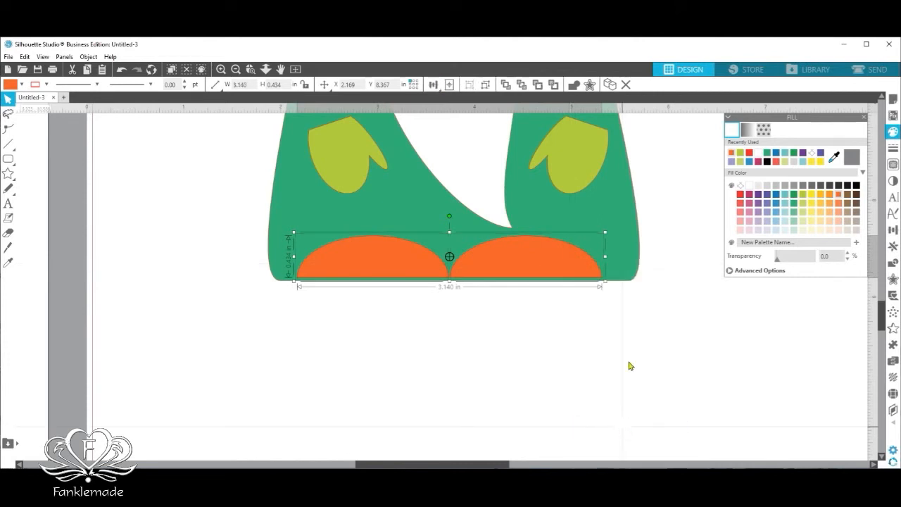
shift+click(622, 283)
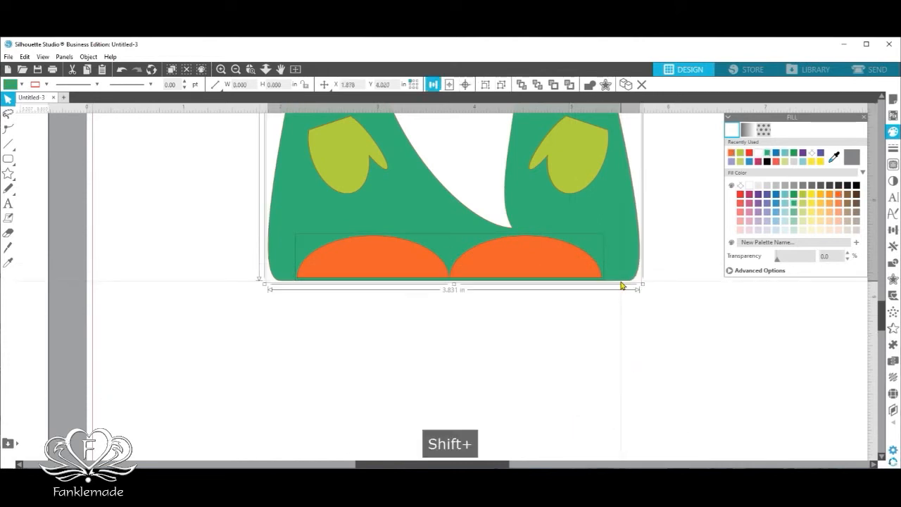
click(432, 84)
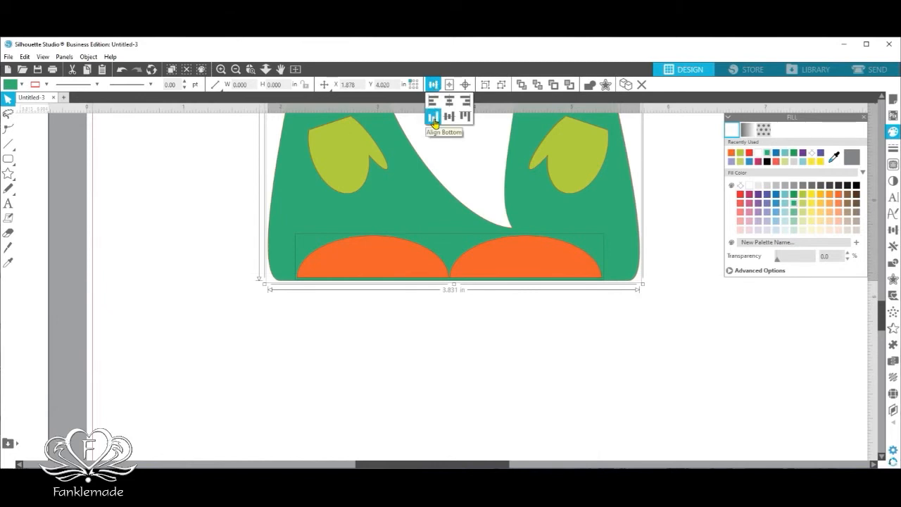
click(433, 117)
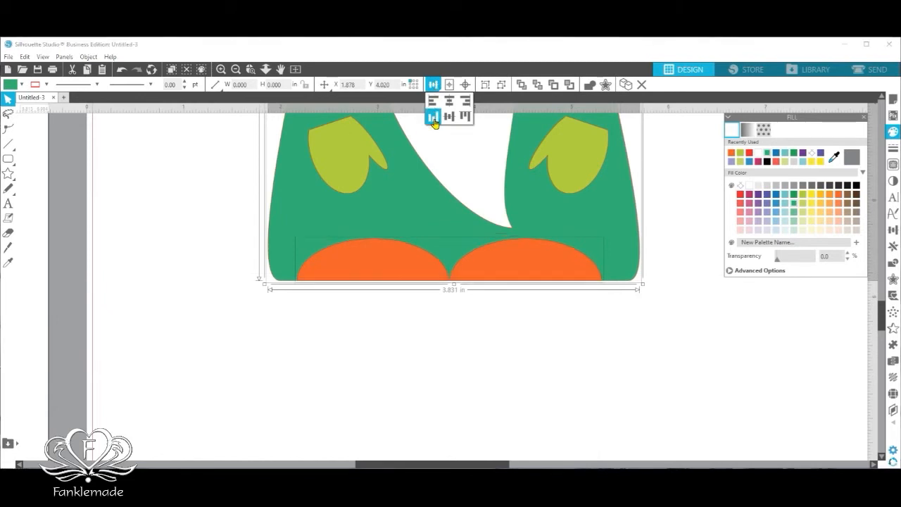
click(648, 310)
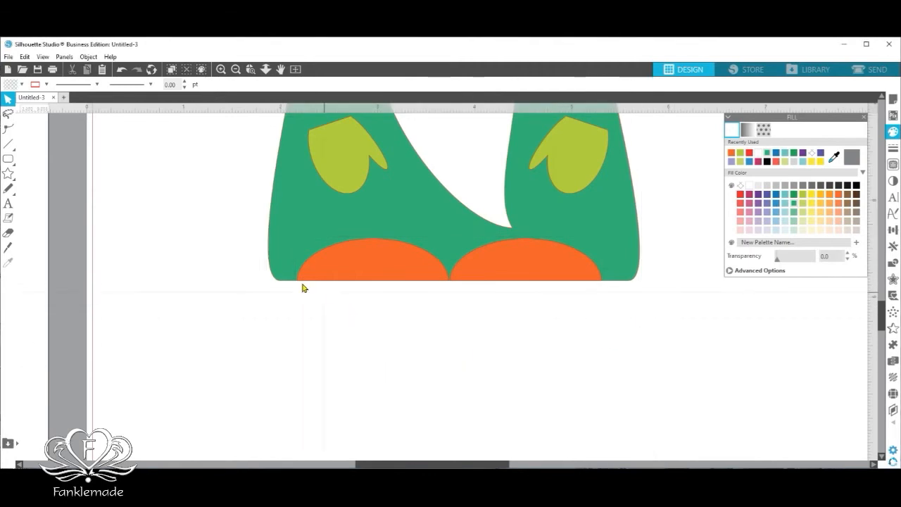
Lift the blue hat and teal pompom clear of the body and nudge the red nose slightly up at the beard's top.
click(235, 69)
click(236, 69)
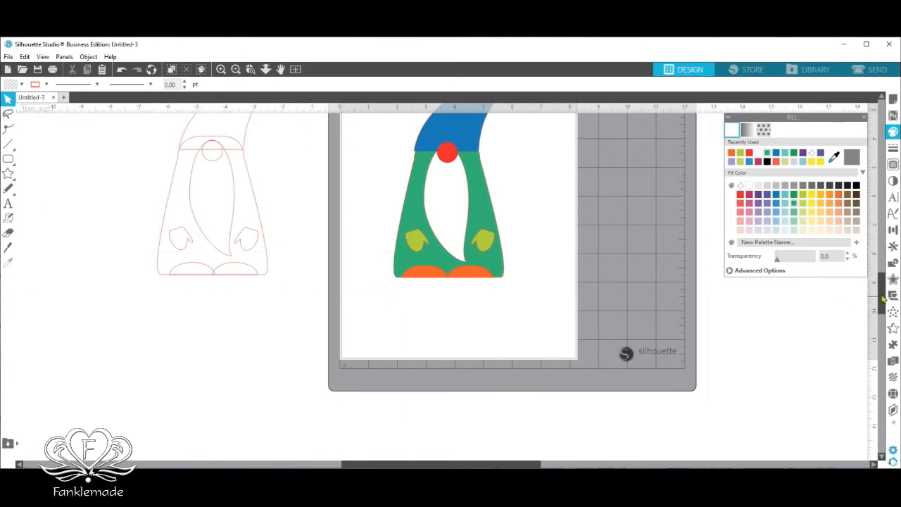
drag(884, 292, 854, 273)
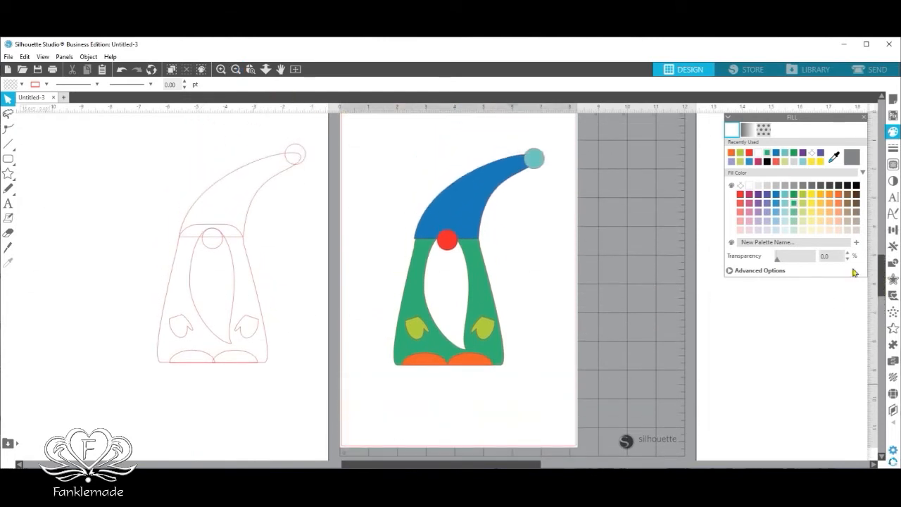
click(453, 243)
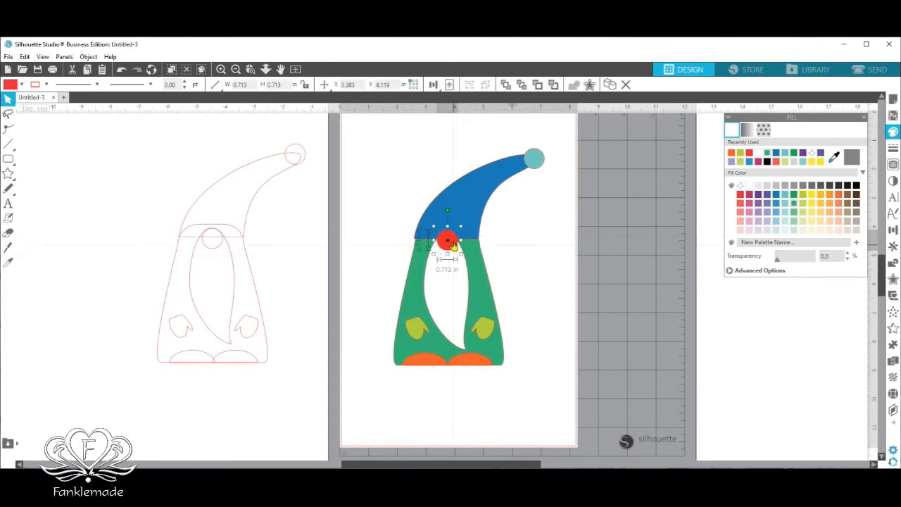
click(483, 204)
drag(483, 204, 479, 177)
drag(537, 154, 536, 137)
key(Escape)
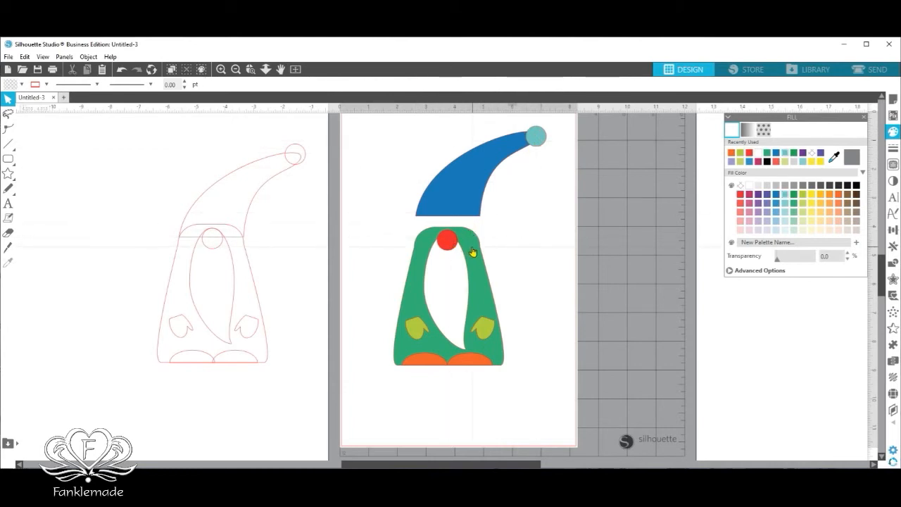
mouse_move(448, 247)
mouse_down()
mouse_move(450, 256)
mouse_move(449, 243)
mouse_up()
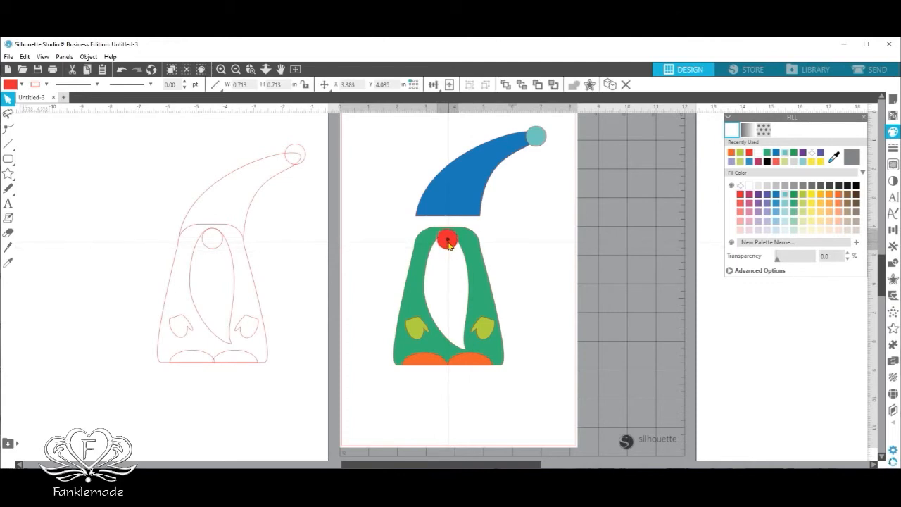
click(448, 242)
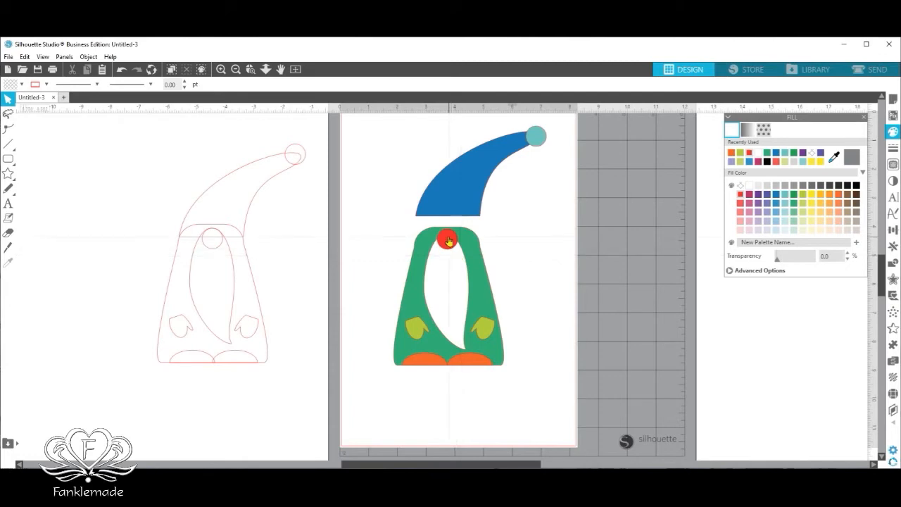
Lower the blue hat over the rounded top of the body, behind the nose, and put the teal pompom back on its tip.
drag(466, 201, 464, 226)
drag(538, 140, 535, 169)
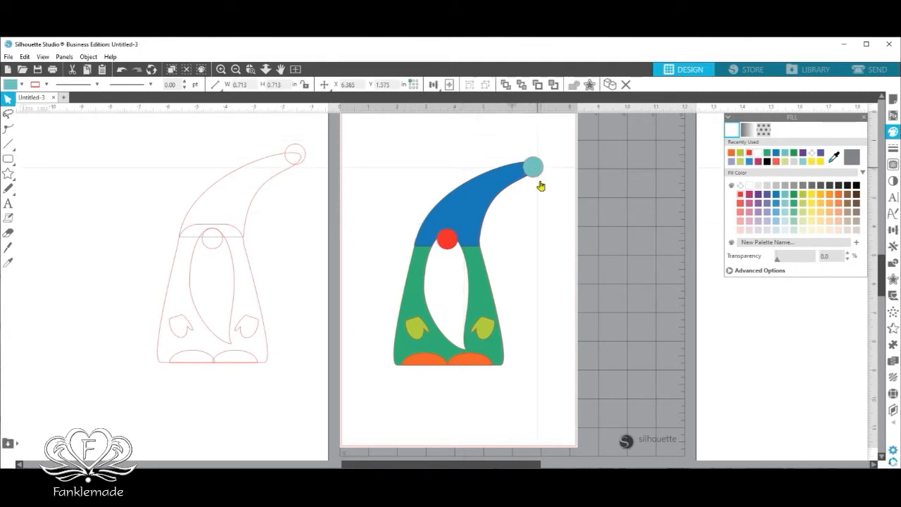
click(540, 221)
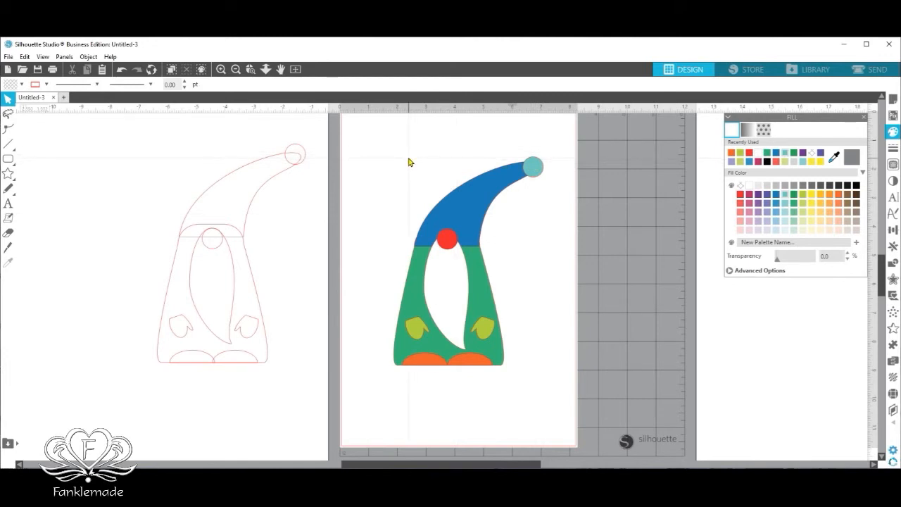
Select all parts of the coloured gnome on the page.
drag(354, 138, 547, 388)
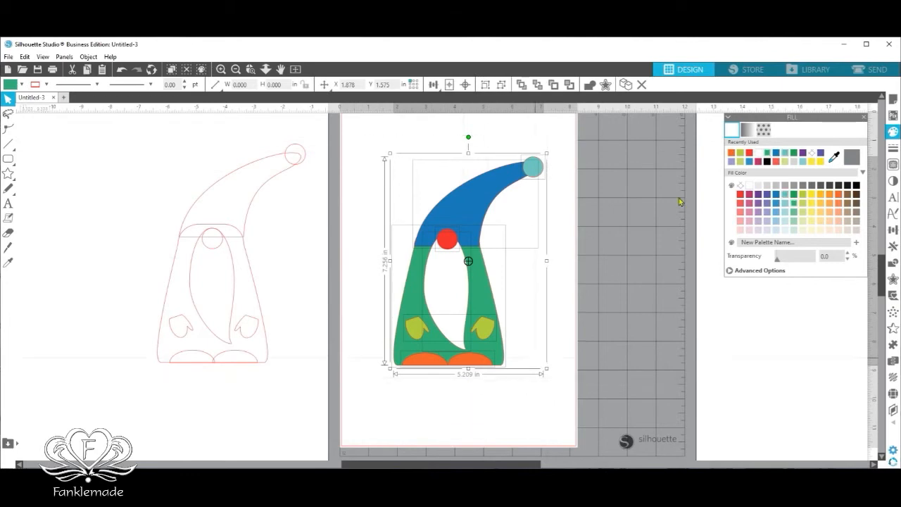
Preview the coloured gnome in the send settings with the Cut Edge option and return to the design.
click(872, 72)
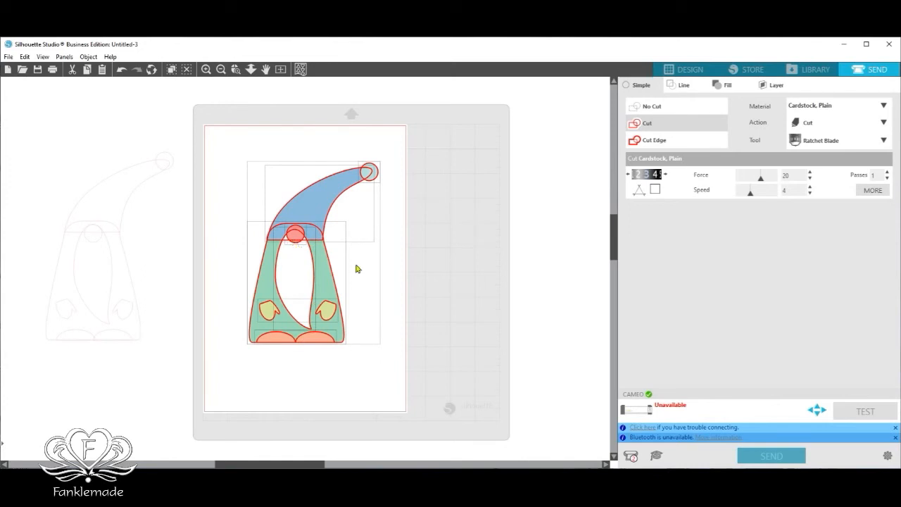
click(655, 141)
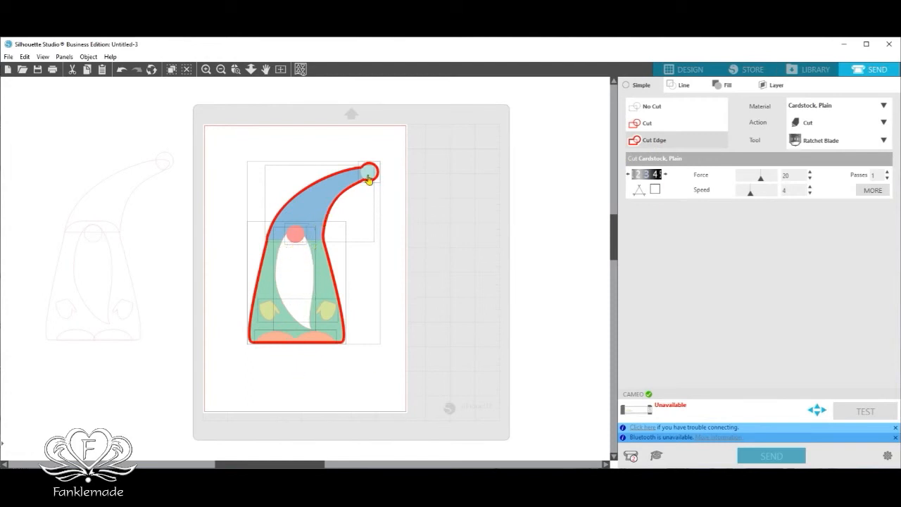
click(686, 69)
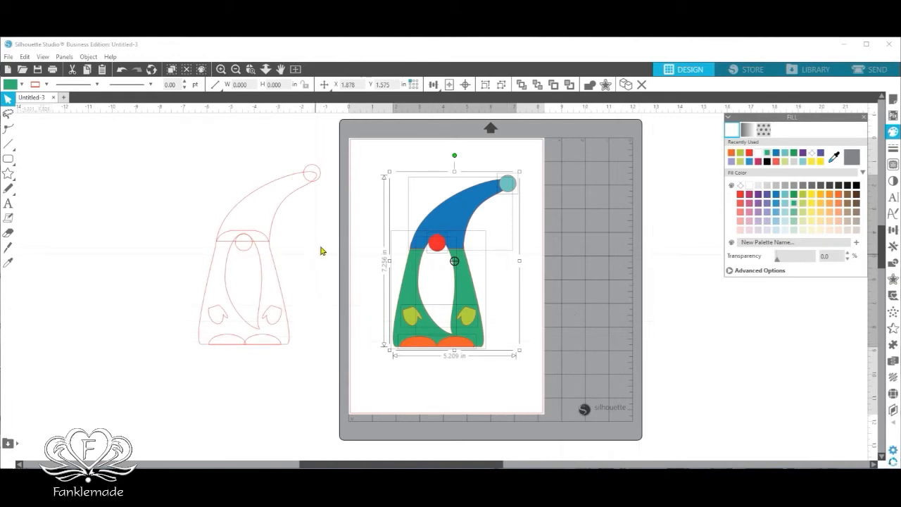
Turn on the registration marks in the page setup and go back to the machine, mat and media settings.
click(358, 259)
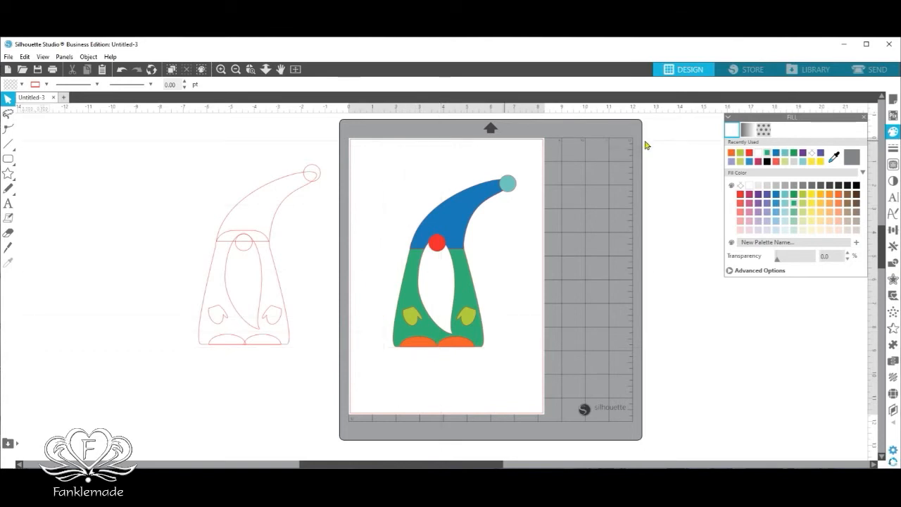
click(894, 101)
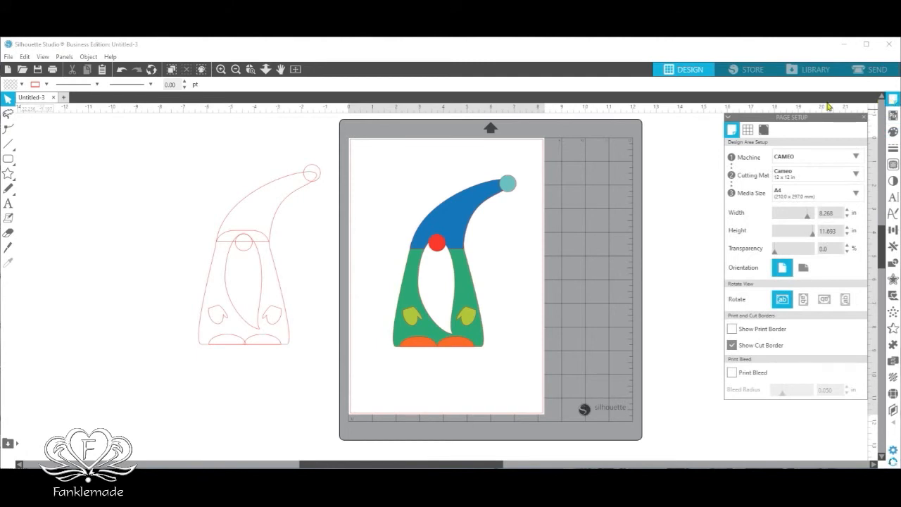
click(764, 130)
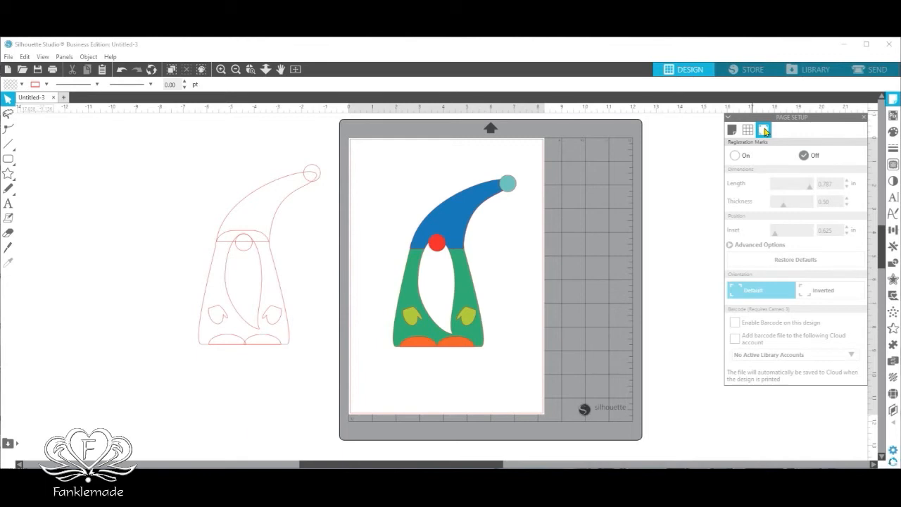
click(735, 156)
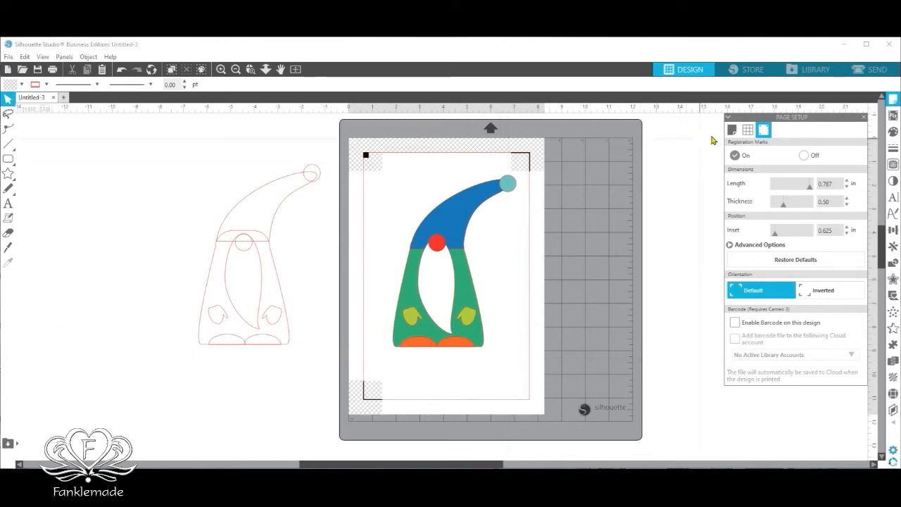
click(733, 131)
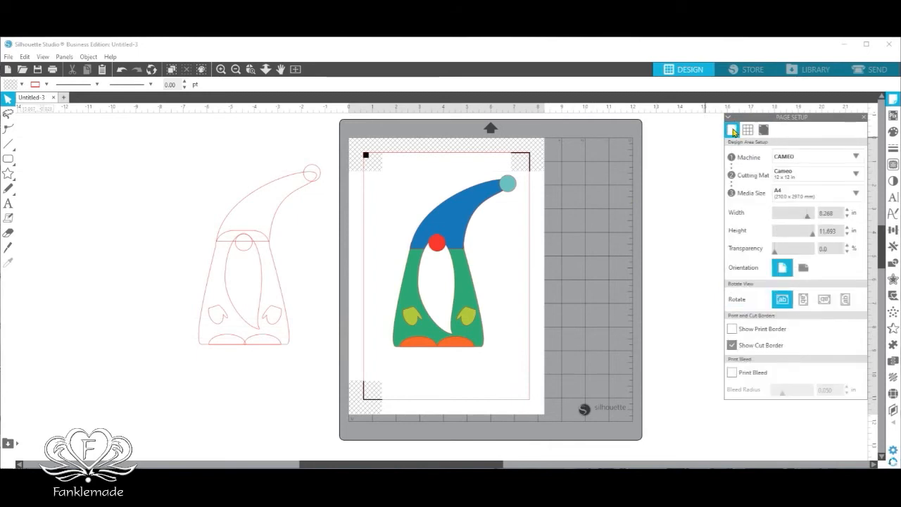
click(777, 177)
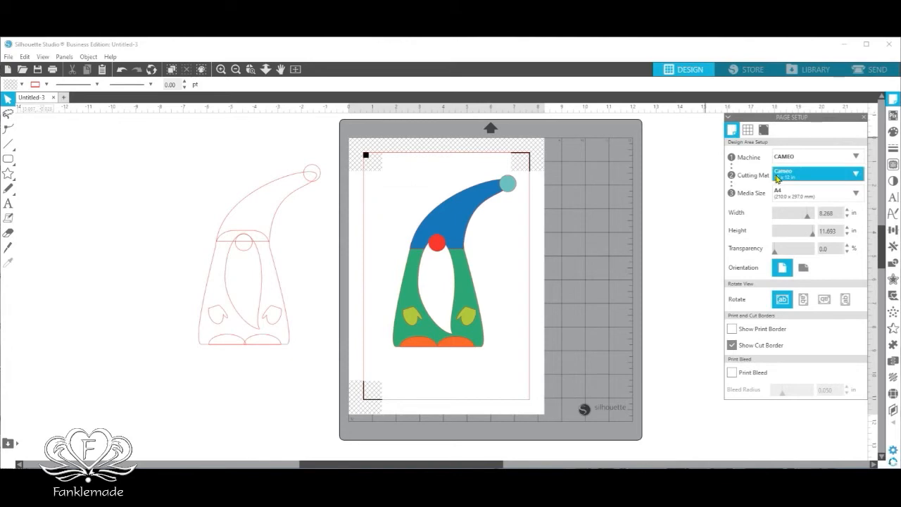
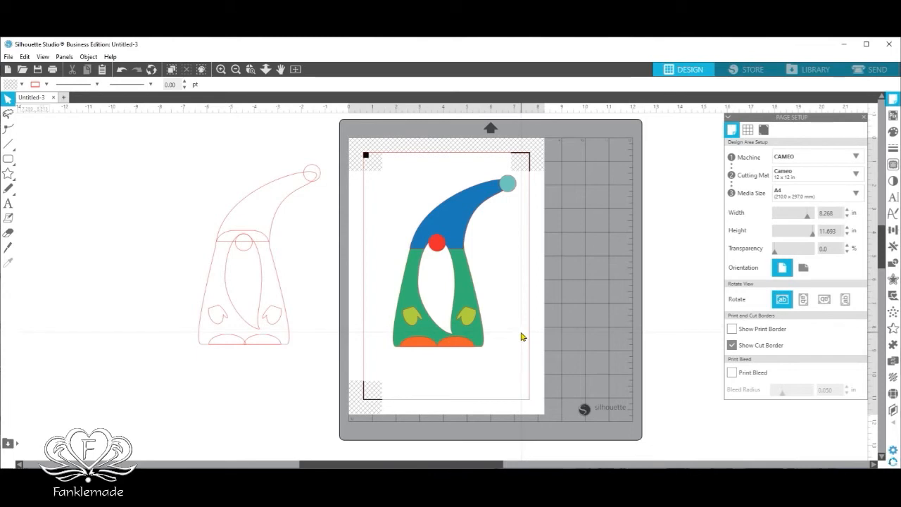
Copy and paste the whole coloured gnome, placing the copy off the mat beside the outline gnome at about X -11.59, Y 1.43 in.
drag(385, 174, 533, 352)
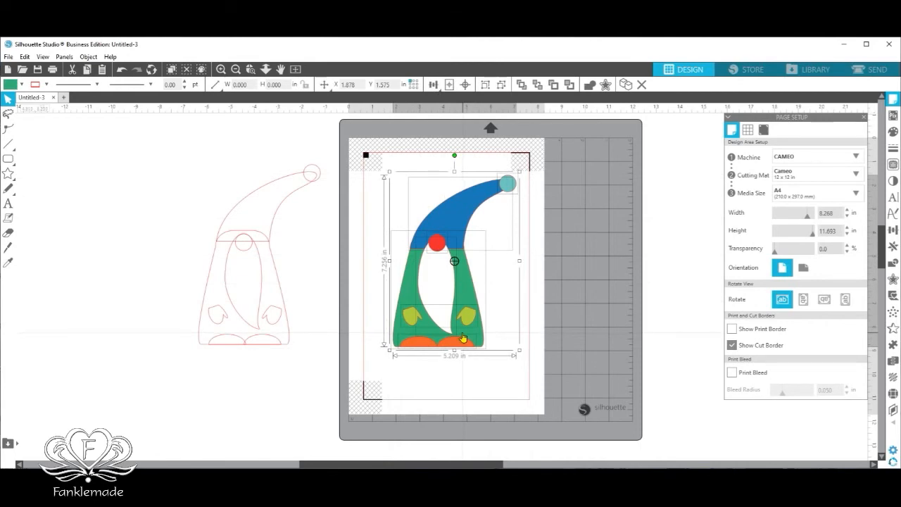
right_click(464, 336)
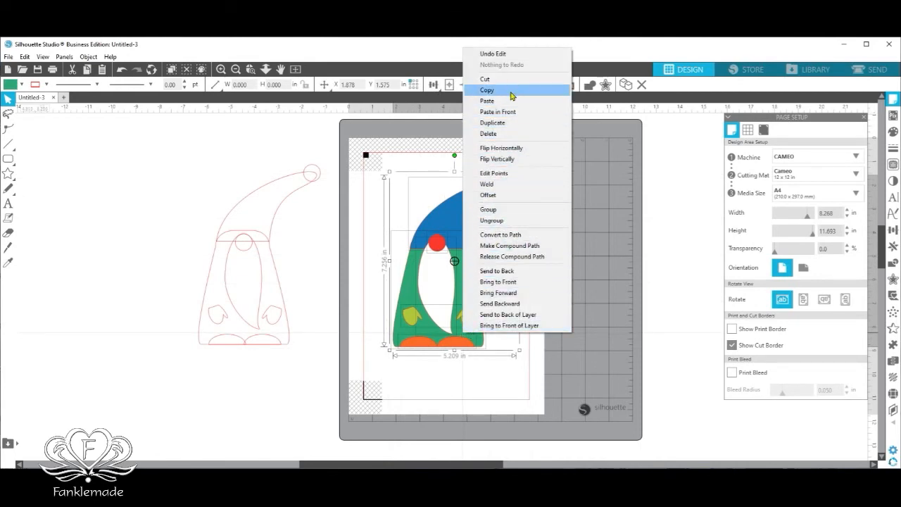
click(508, 91)
right_click(462, 266)
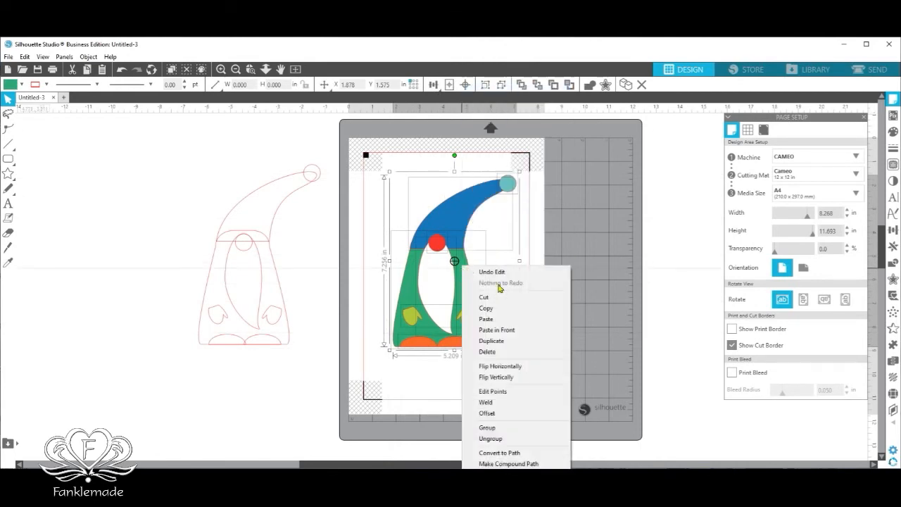
click(509, 318)
drag(483, 241, 144, 216)
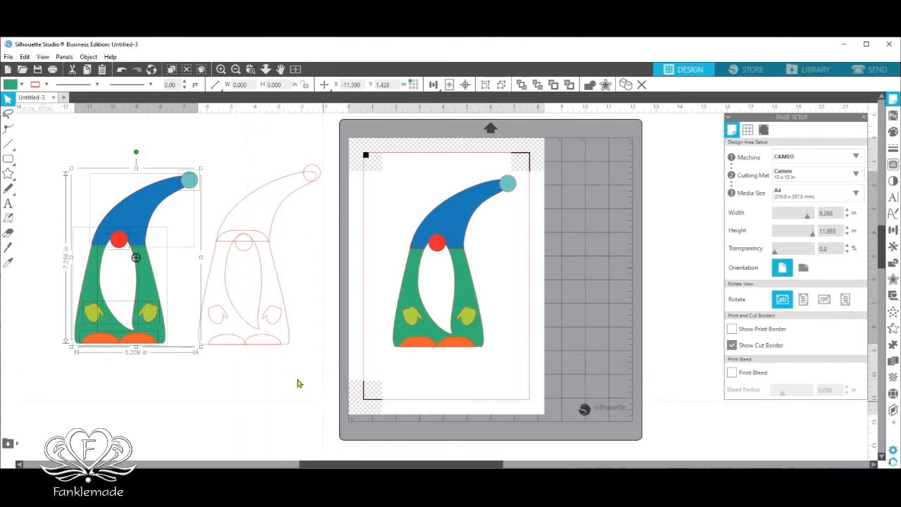
Set the coloured gnome on the page to Cut for all its lines in the send settings and return to the design.
click(484, 351)
drag(390, 173, 514, 359)
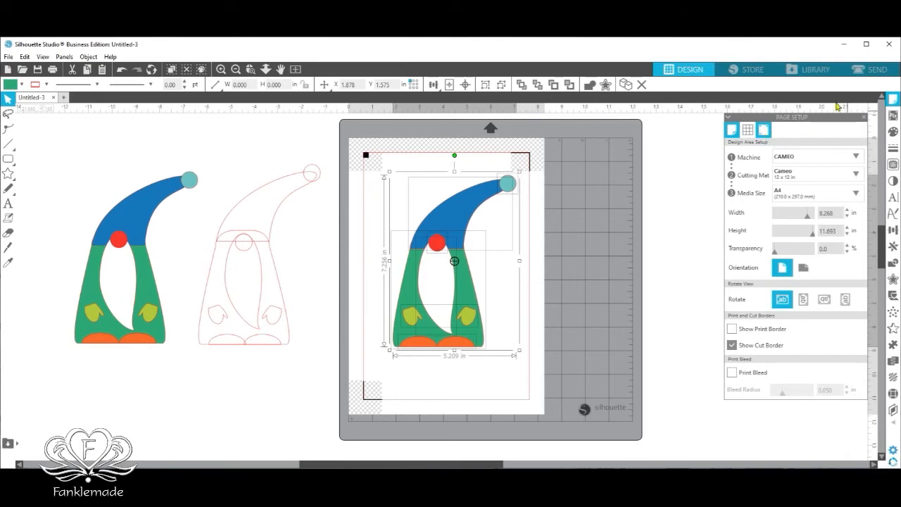
click(876, 70)
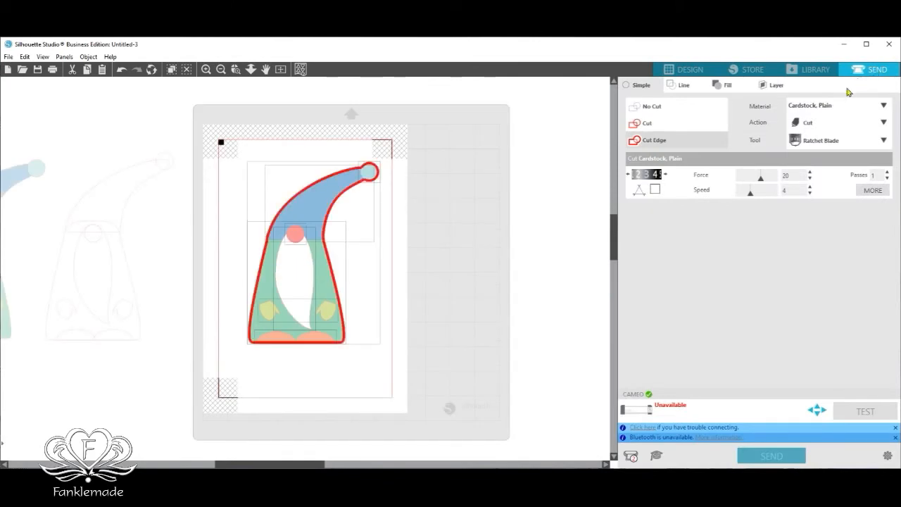
click(651, 124)
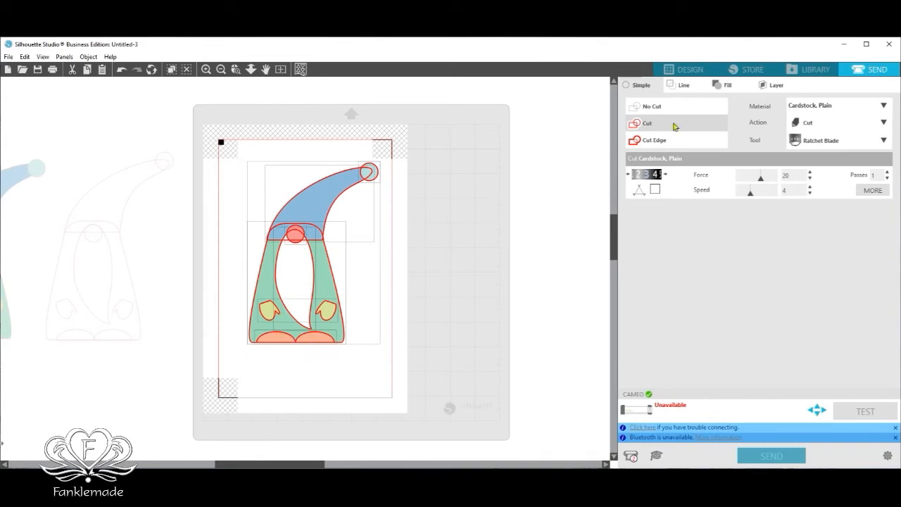
click(688, 70)
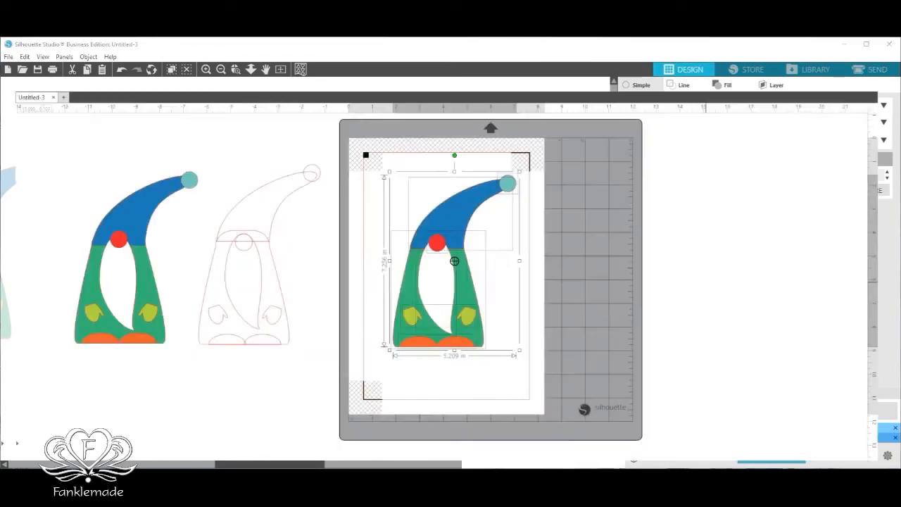
Reposition the hat shape of the uncoloured outline gnome slightly over its body.
click(455, 393)
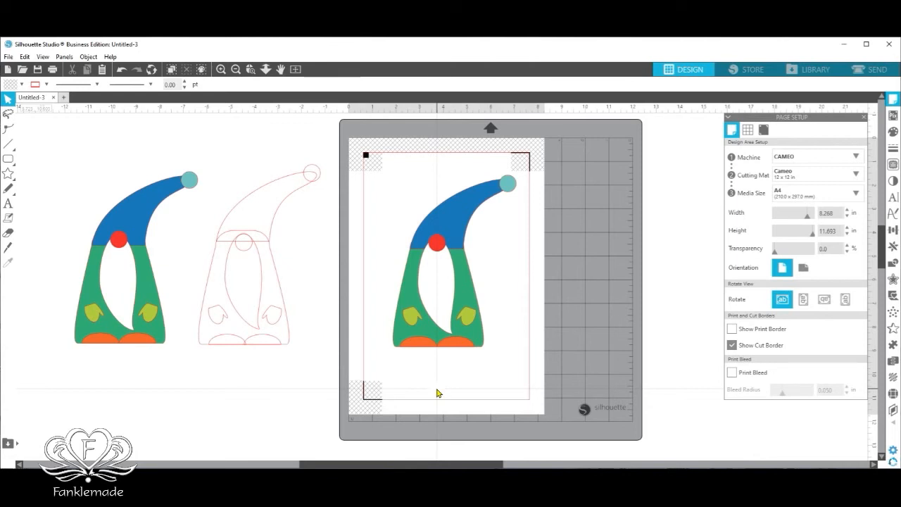
click(277, 217)
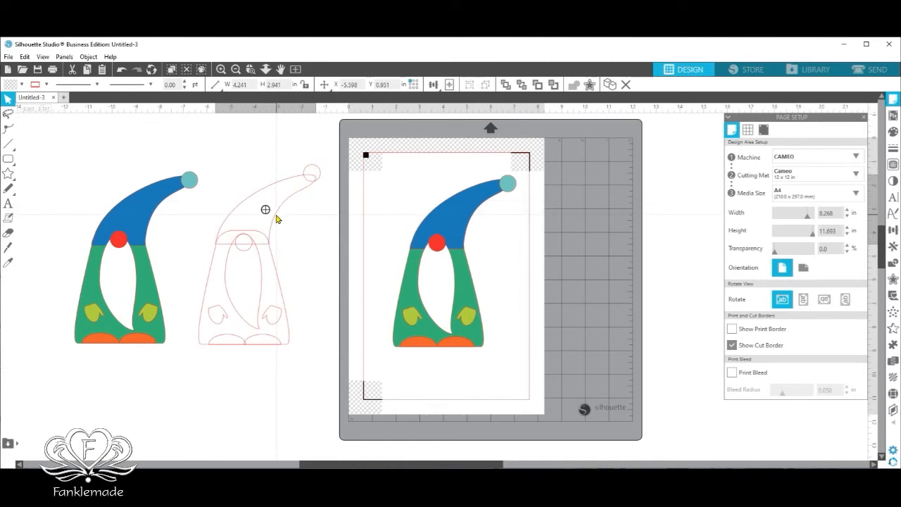
click(305, 232)
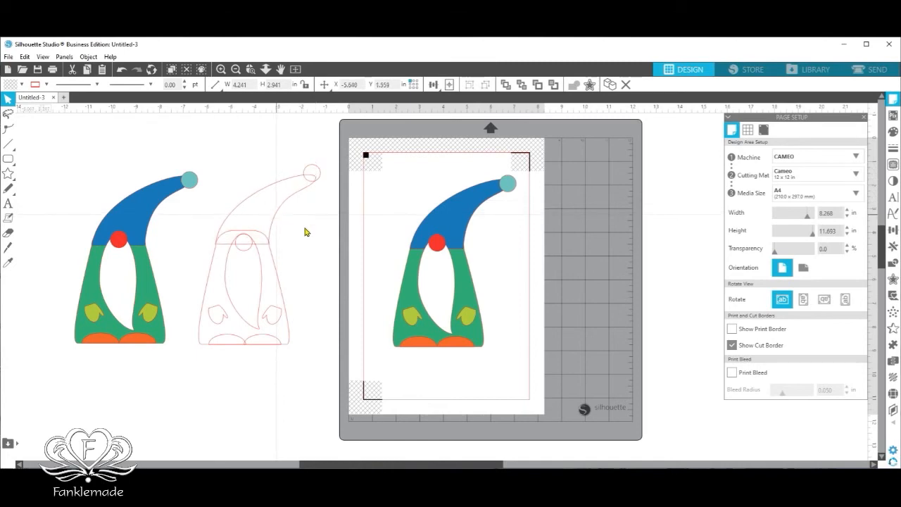
Subtract All on the teal pom-pom circle and the blue hat of the gnome on the page.
click(459, 252)
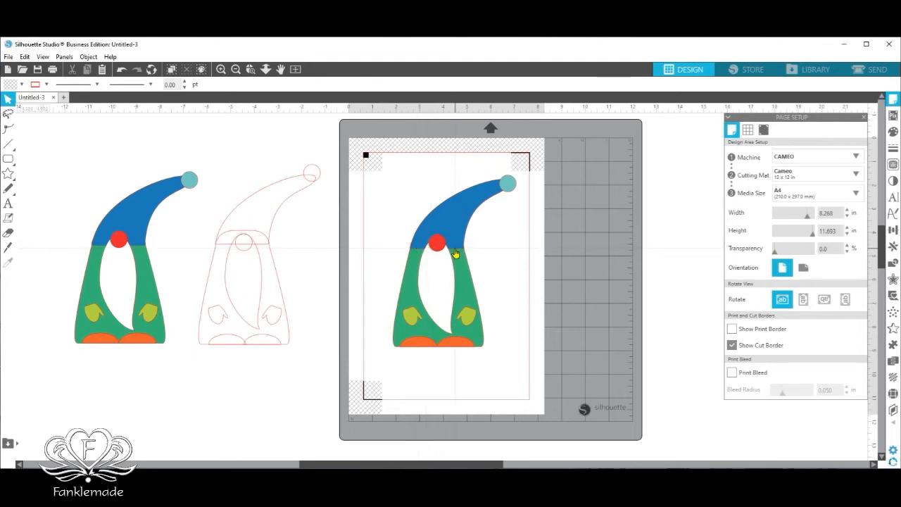
click(512, 188)
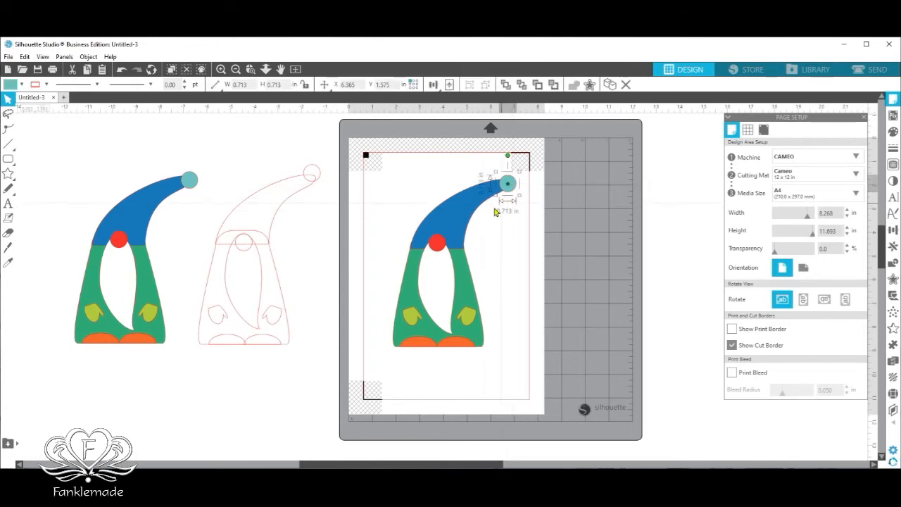
shift+click(471, 212)
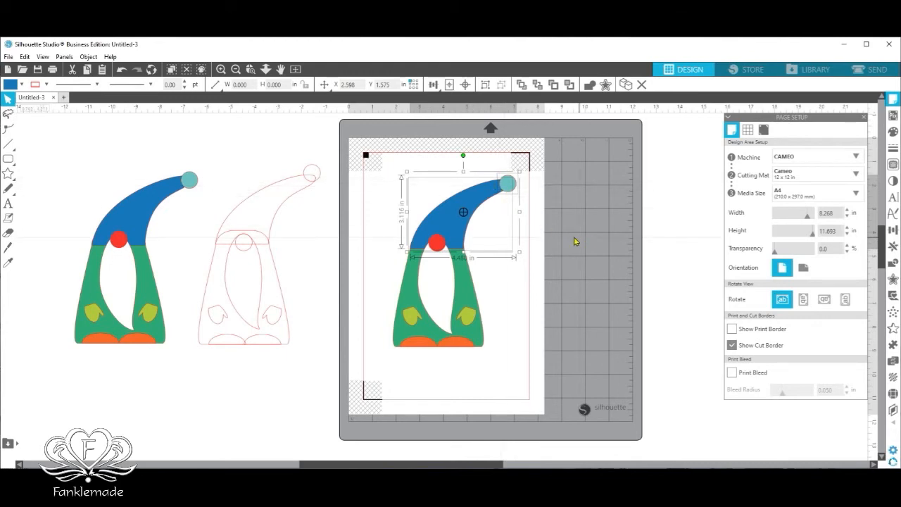
click(893, 265)
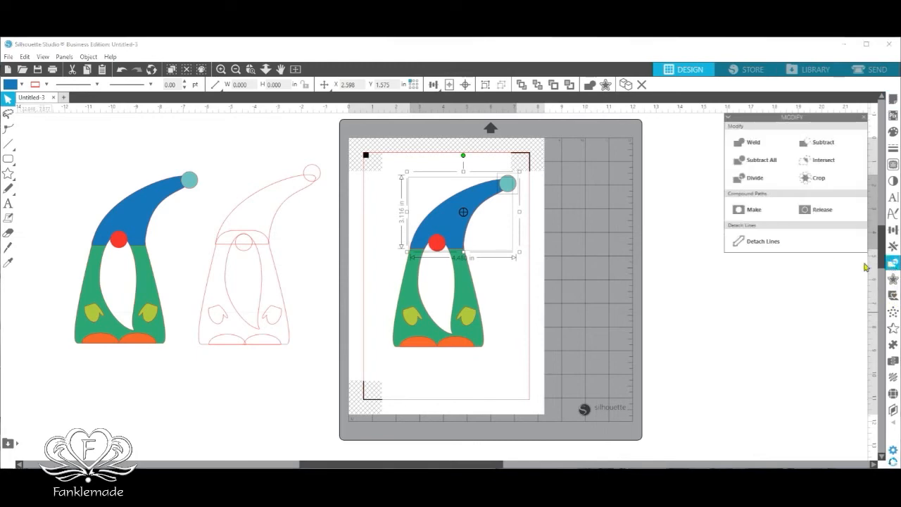
click(761, 162)
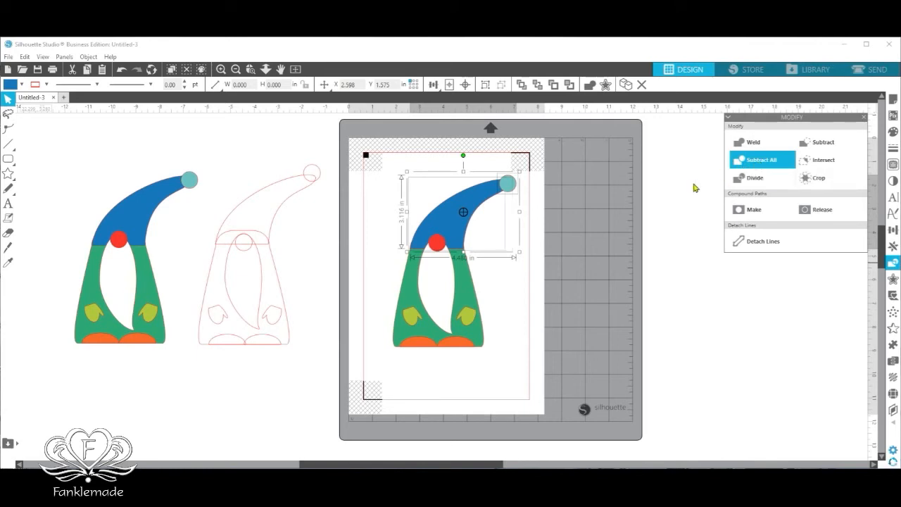
click(515, 269)
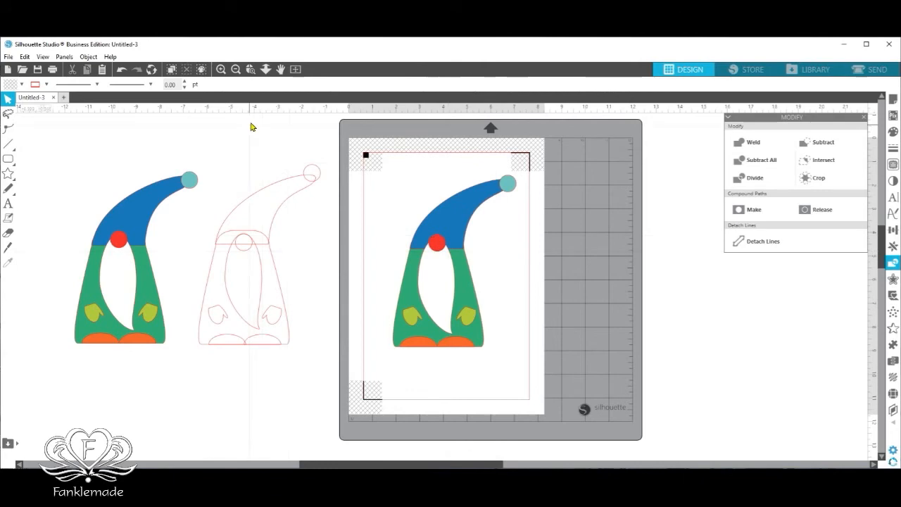
Move the teal pom-pom circle off the hat tip to check the subtraction, and undo the move.
click(221, 69)
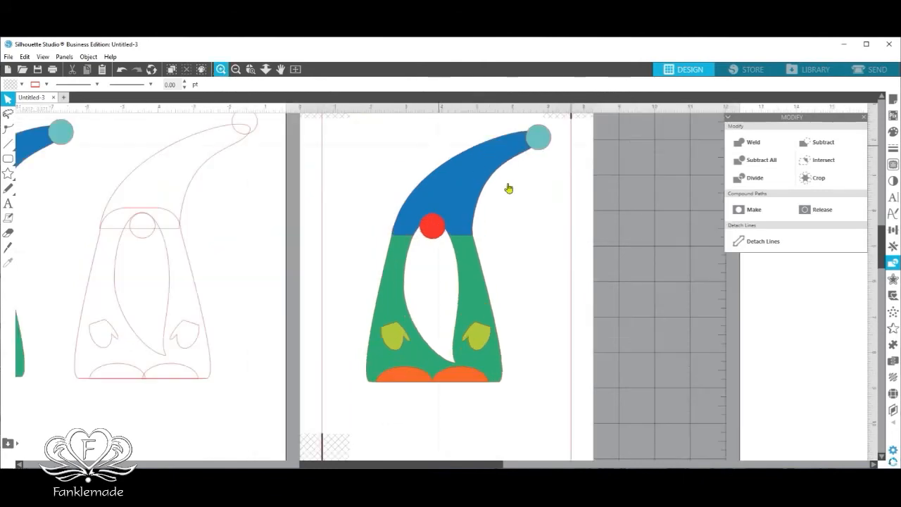
click(539, 144)
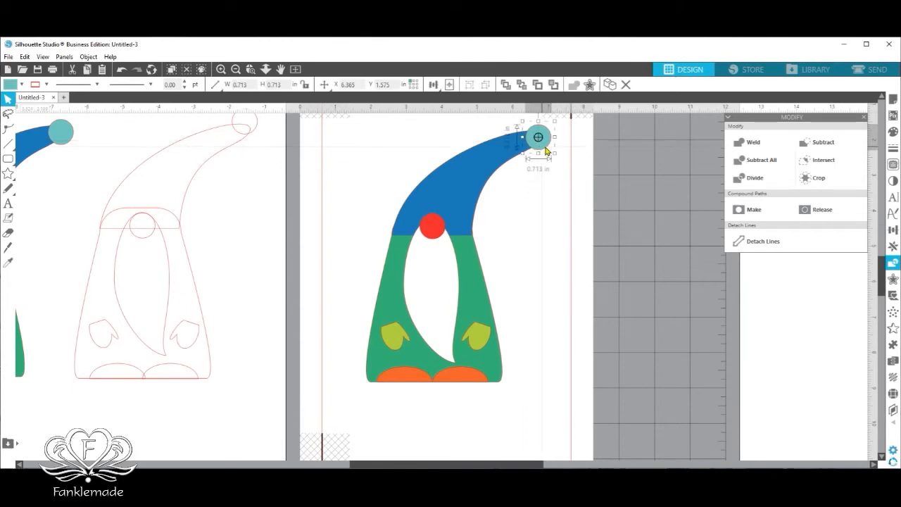
drag(546, 151, 561, 150)
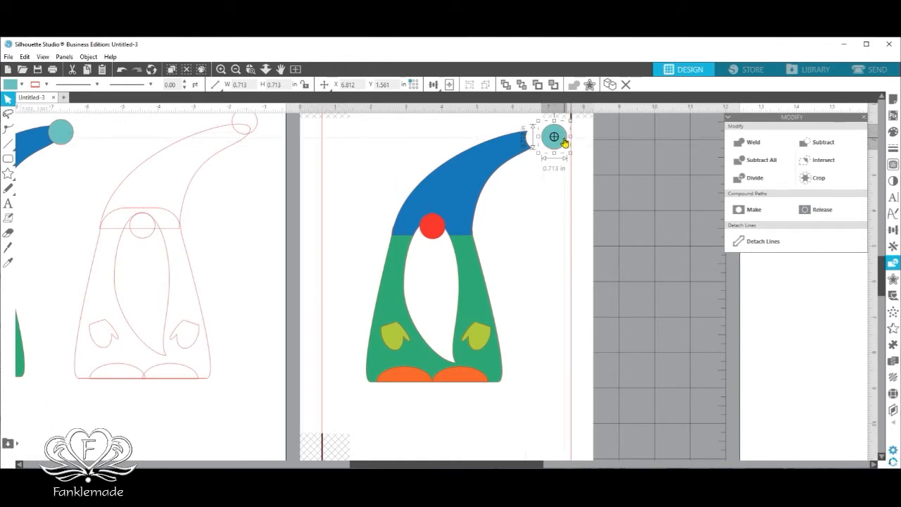
click(123, 71)
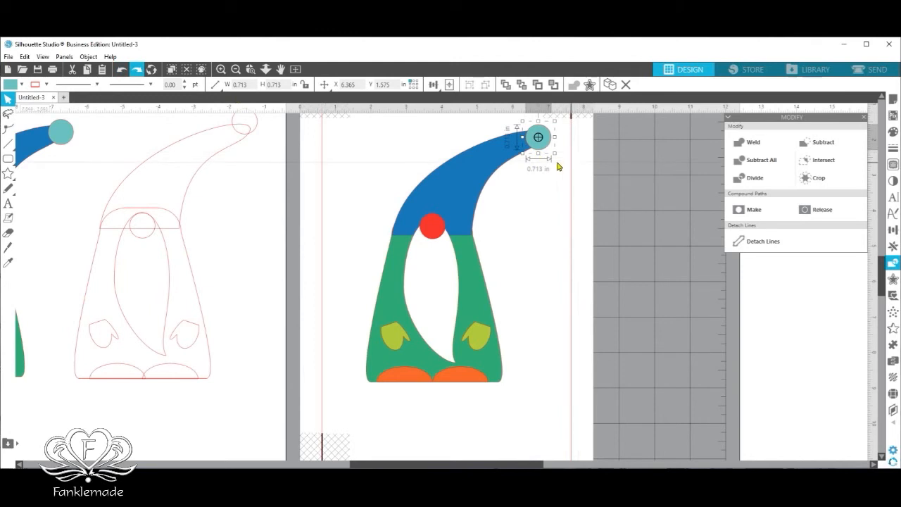
click(569, 195)
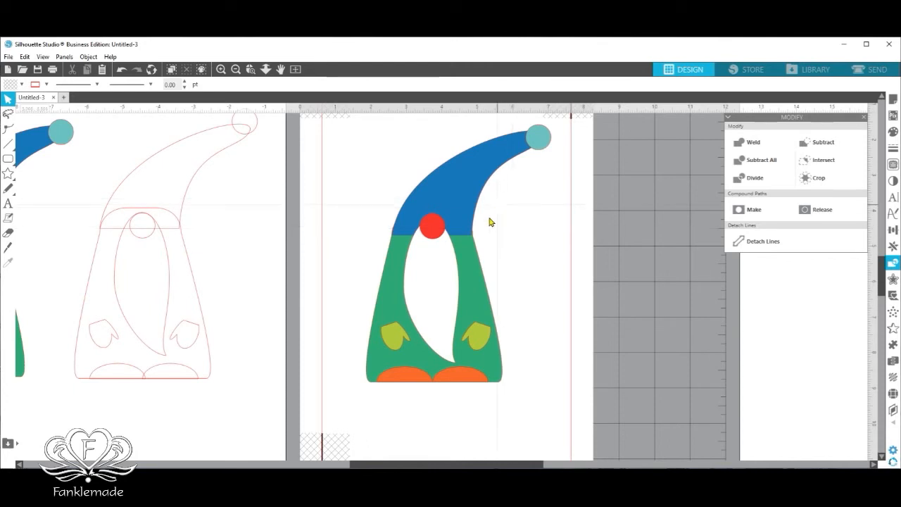
Move the red nose off the page and Subtract All on the white beard and the blue hat.
click(432, 232)
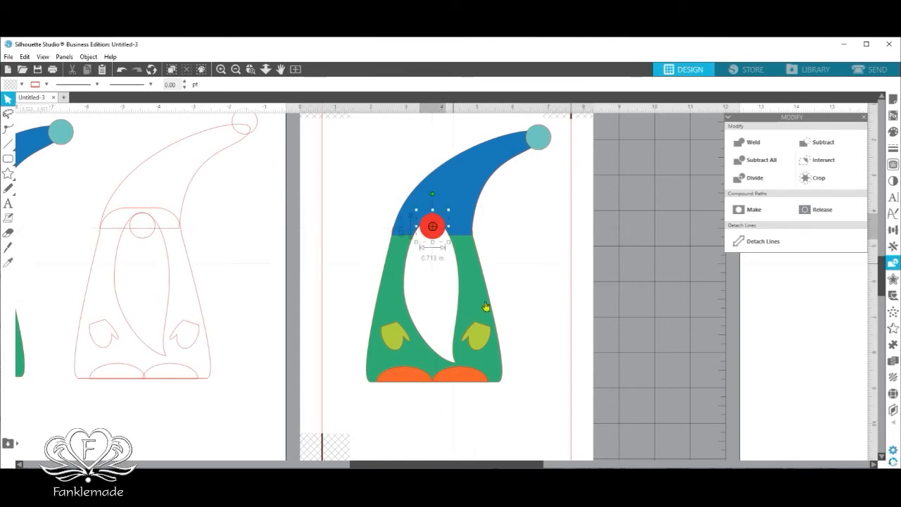
drag(428, 238, 613, 279)
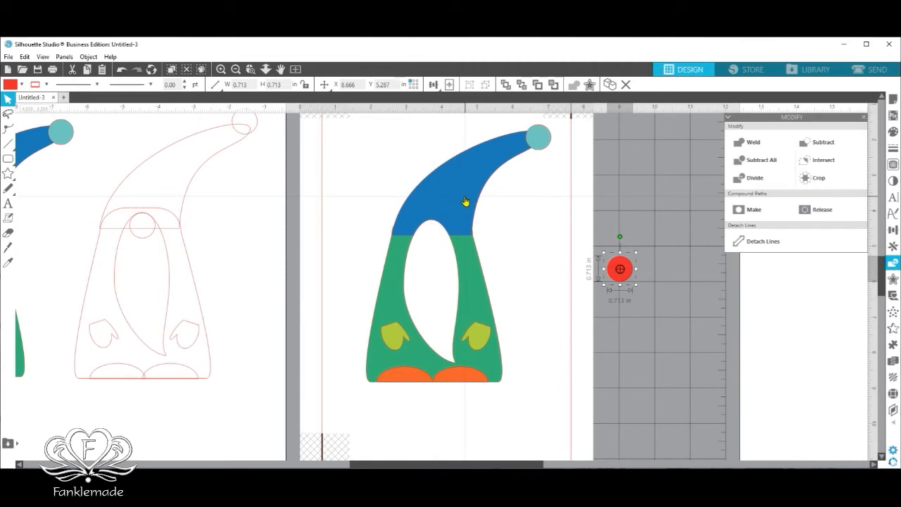
click(436, 232)
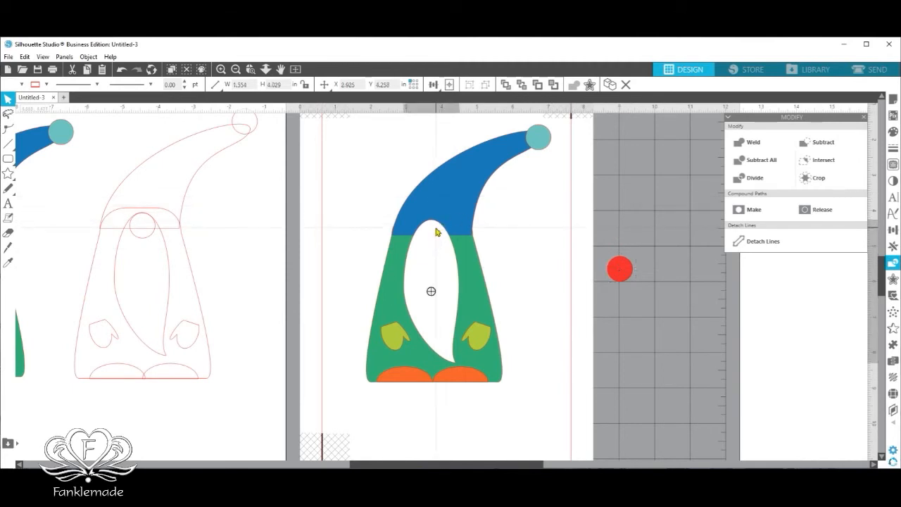
shift+click(477, 189)
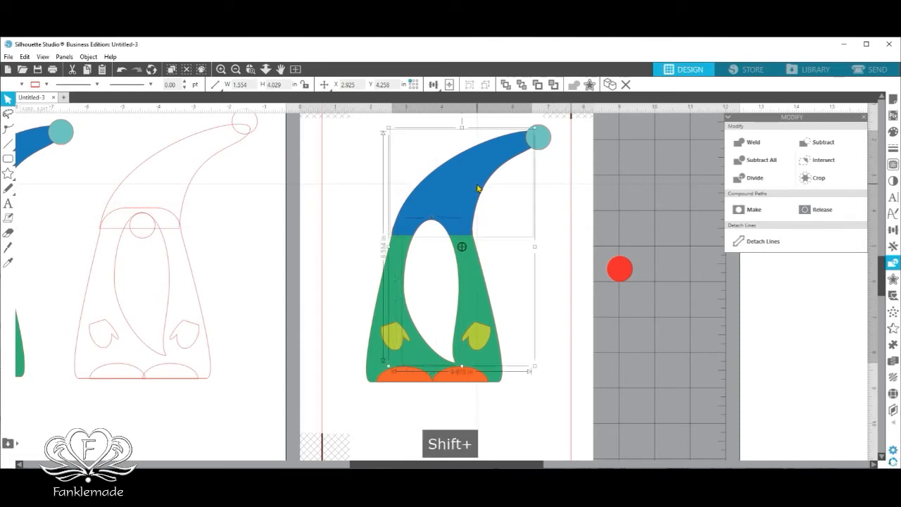
click(771, 161)
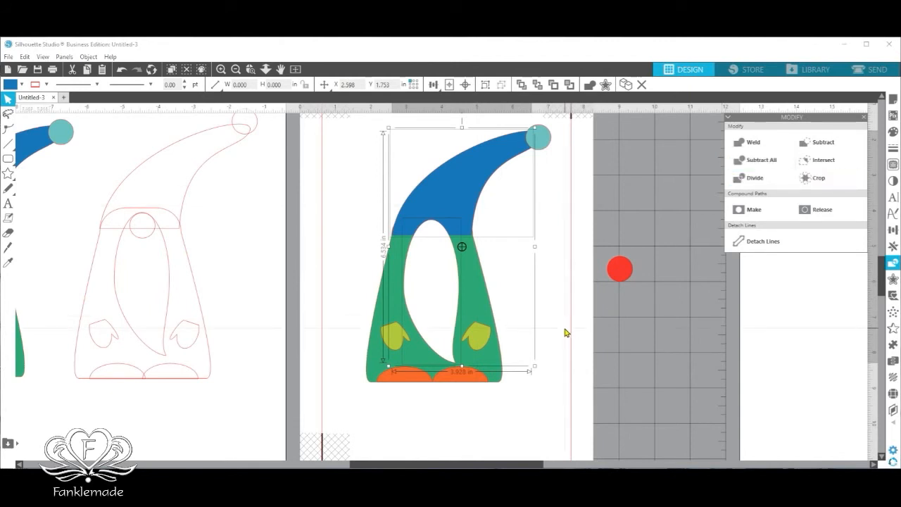
Shift the white beard and the blue hat slightly to check the subtraction, and undo both moves.
drag(425, 255, 431, 268)
click(487, 202)
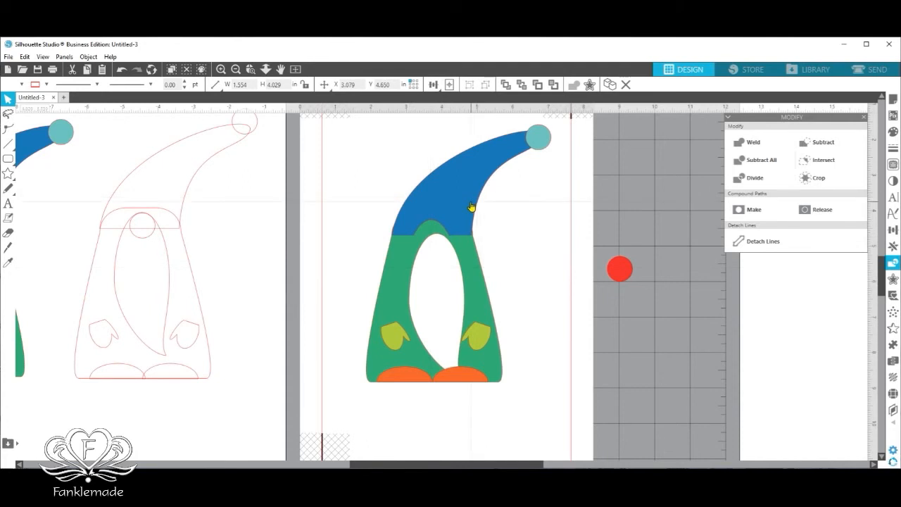
drag(471, 207, 474, 192)
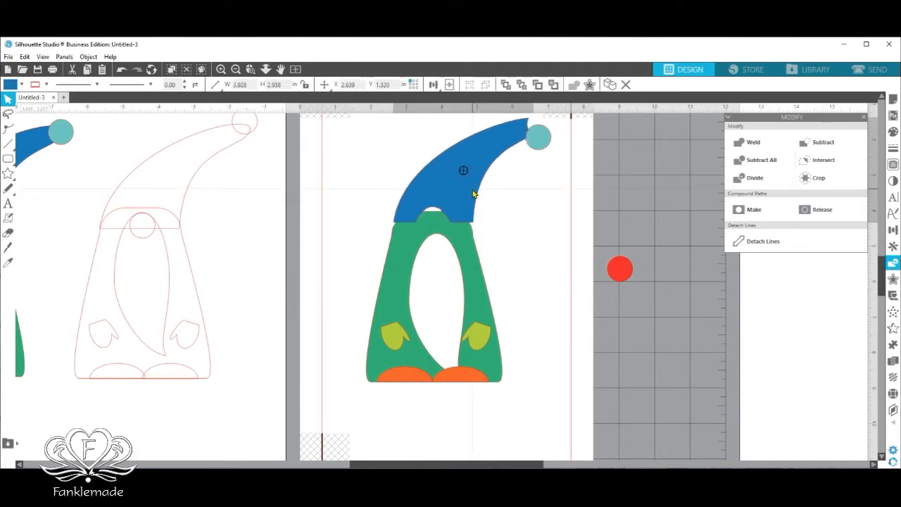
click(123, 69)
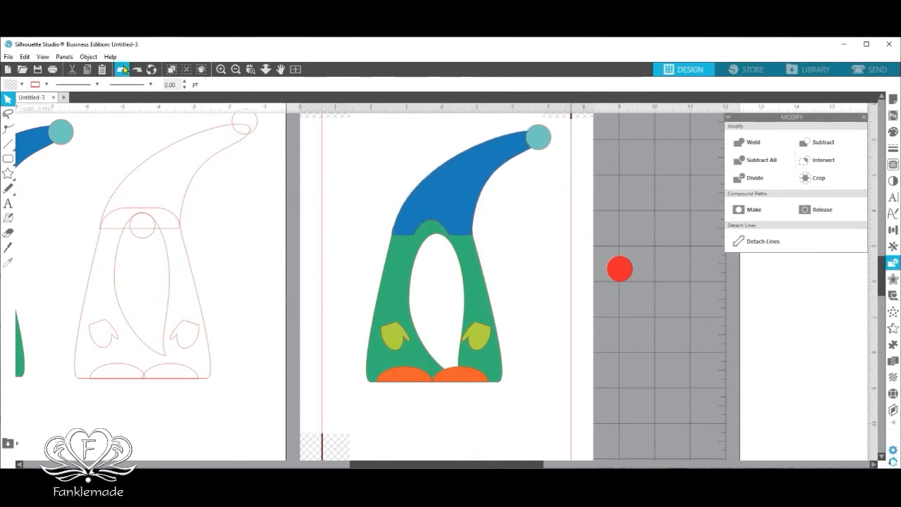
click(123, 69)
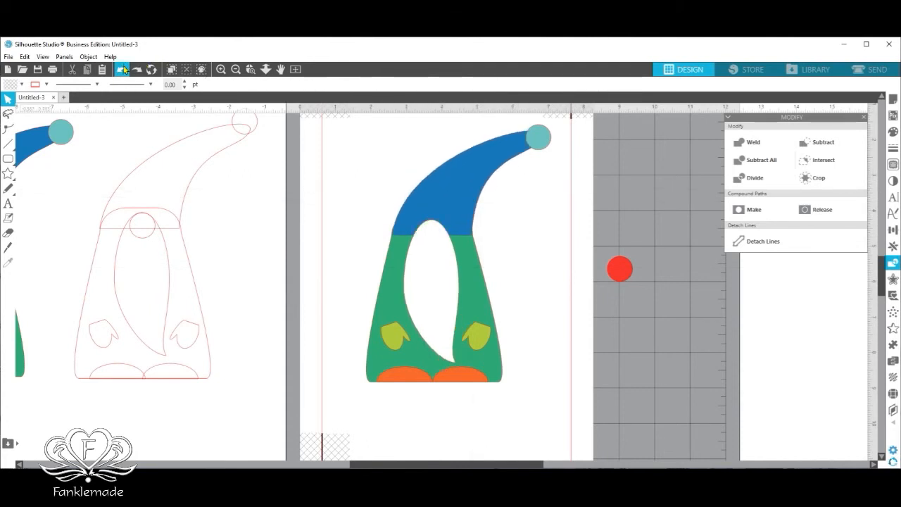
Subtract All on the white beard and green body, and again on the blue hat and green body.
click(445, 261)
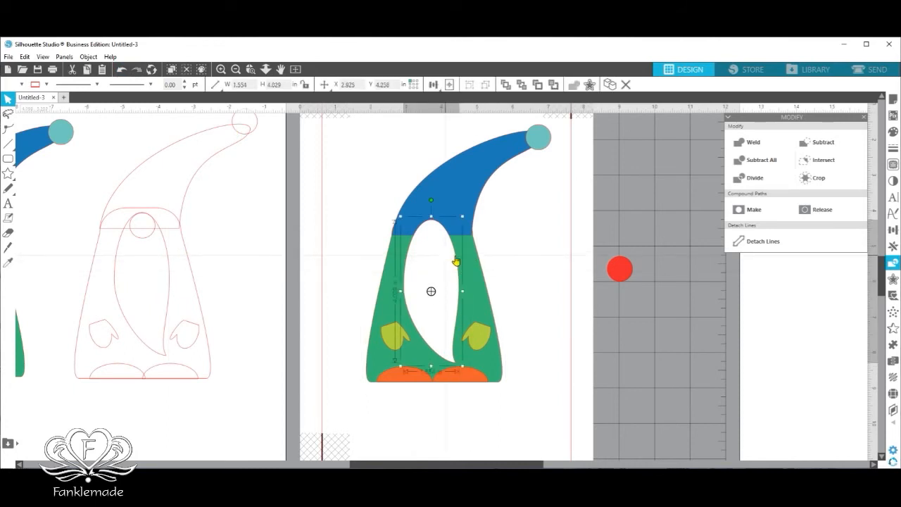
shift+click(481, 280)
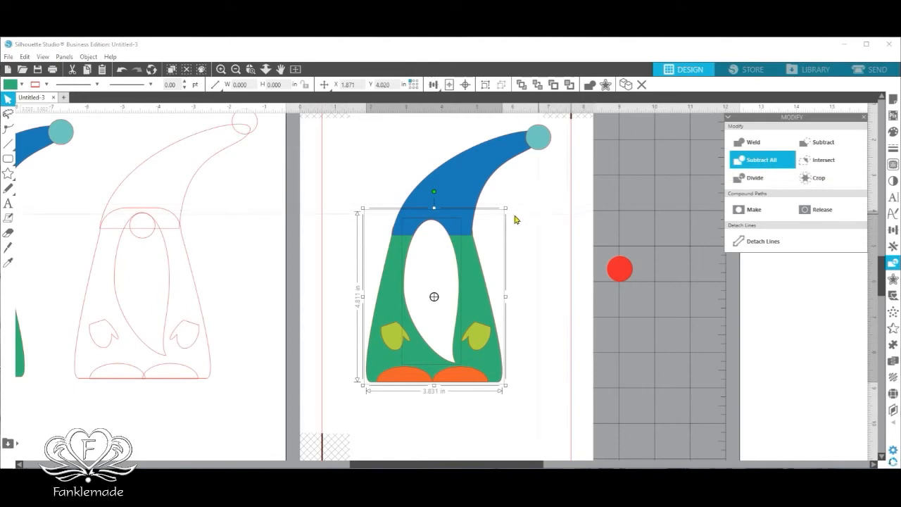
click(472, 197)
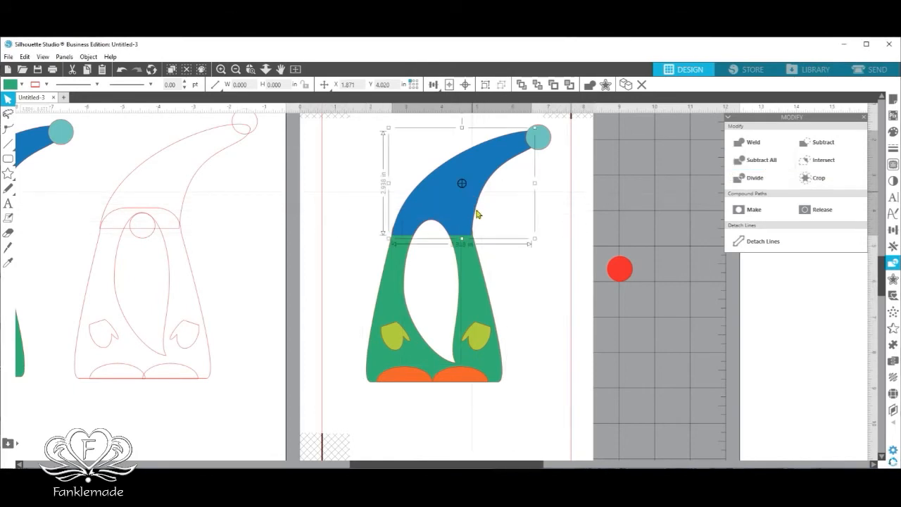
shift+click(476, 271)
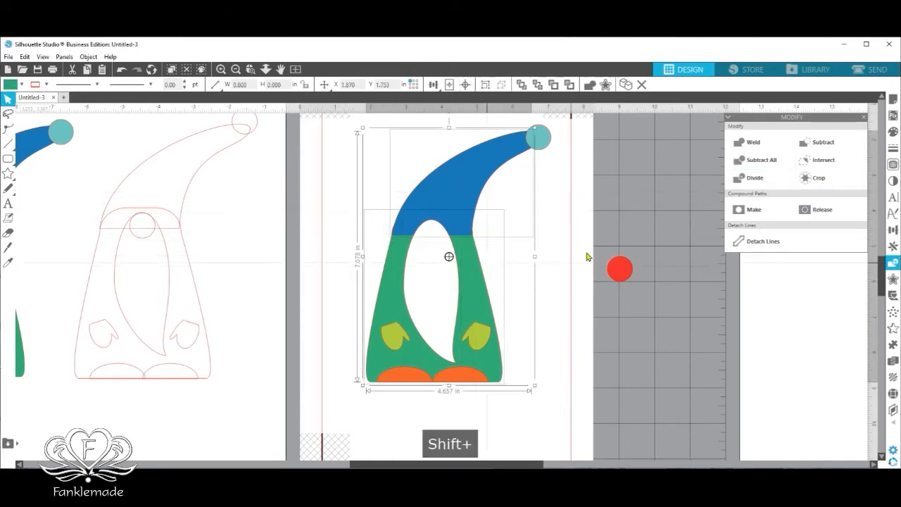
click(740, 169)
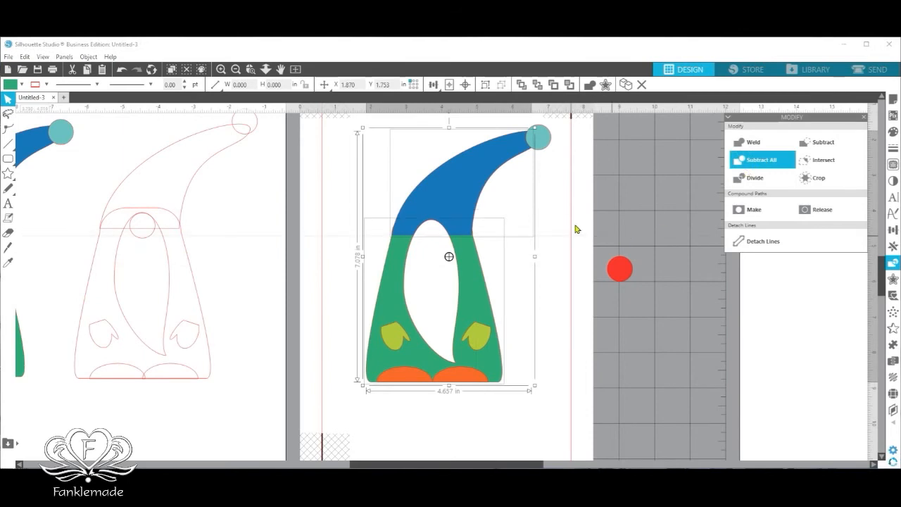
Move the blue hat up off the body and the white beard aside to inspect the body's upper edge.
drag(479, 205, 474, 158)
click(495, 216)
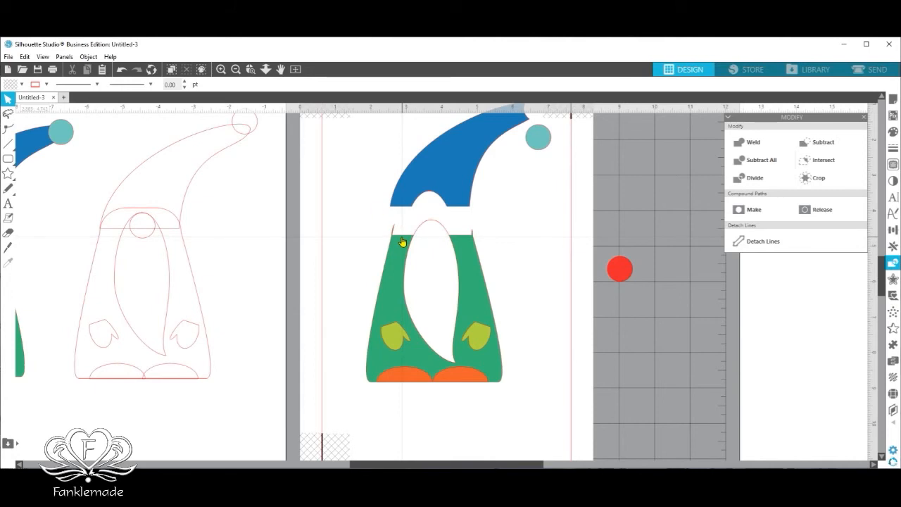
click(251, 69)
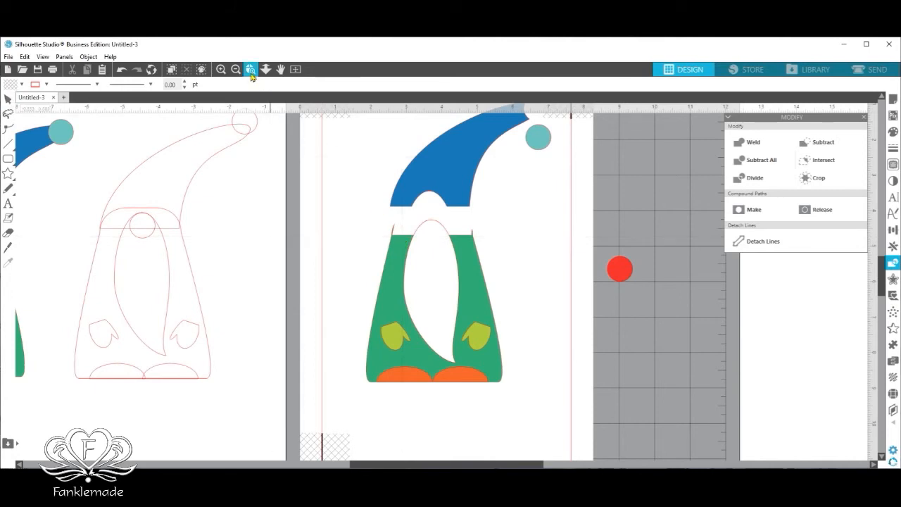
click(400, 242)
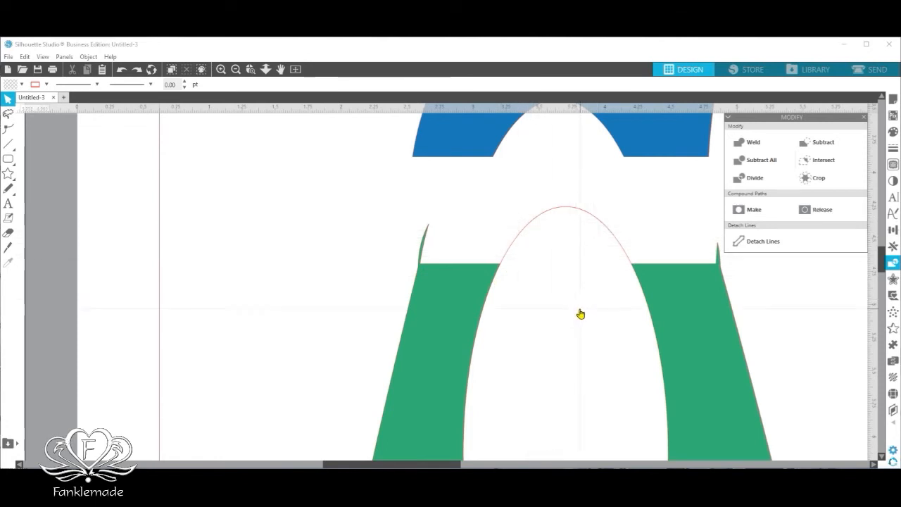
drag(576, 316, 225, 296)
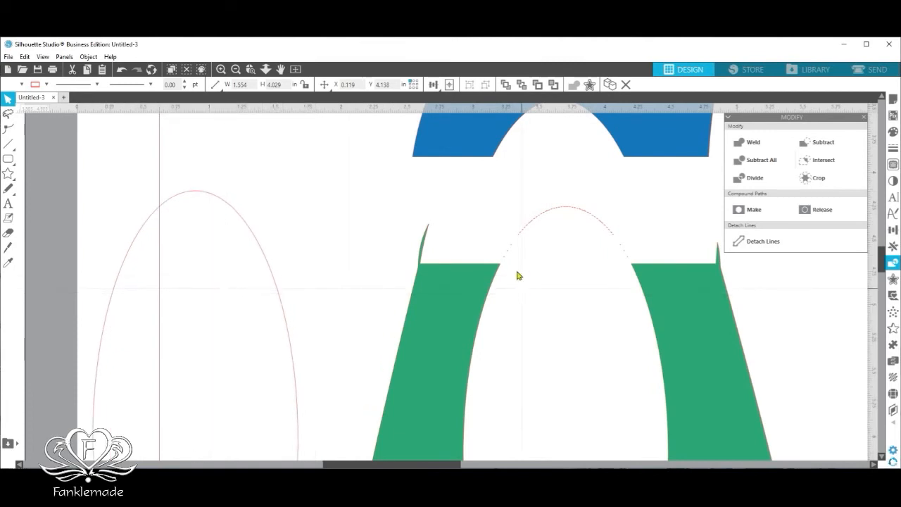
click(540, 221)
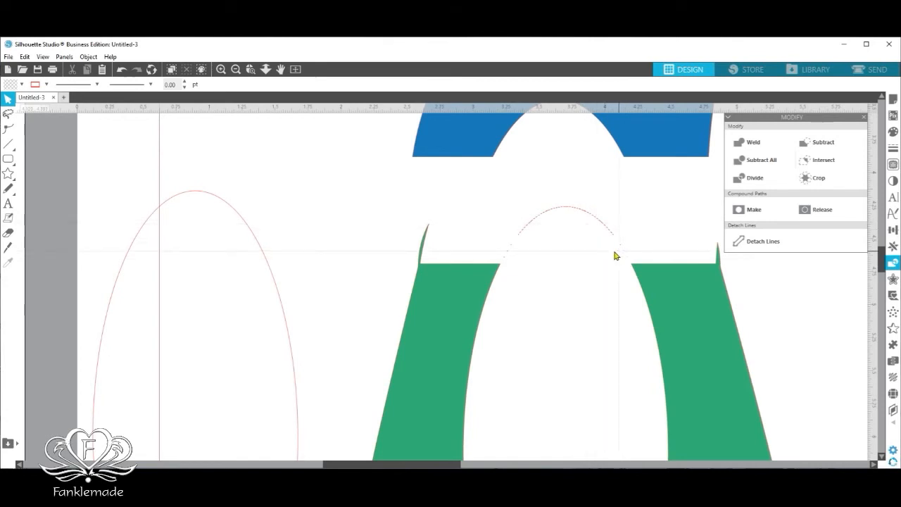
Cut the green body straight across its upper edge with the Knife, separating the slivers at both sides.
click(449, 288)
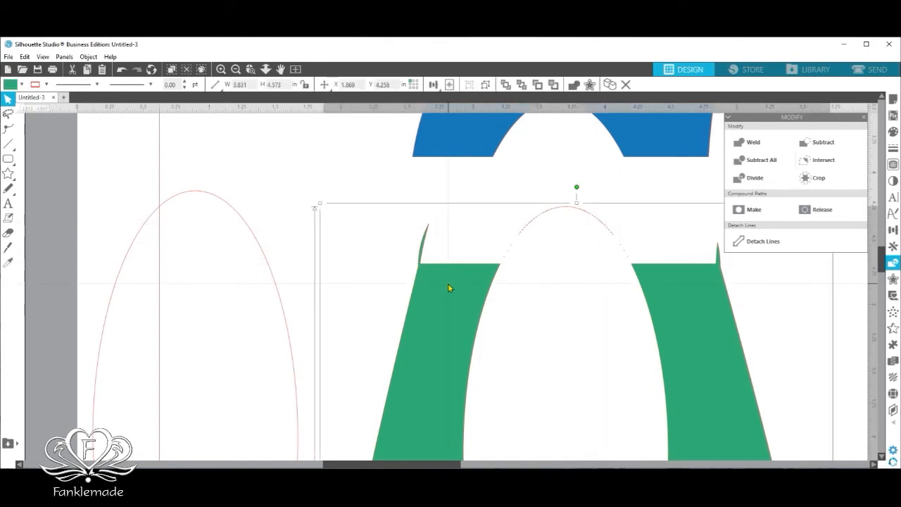
click(6, 250)
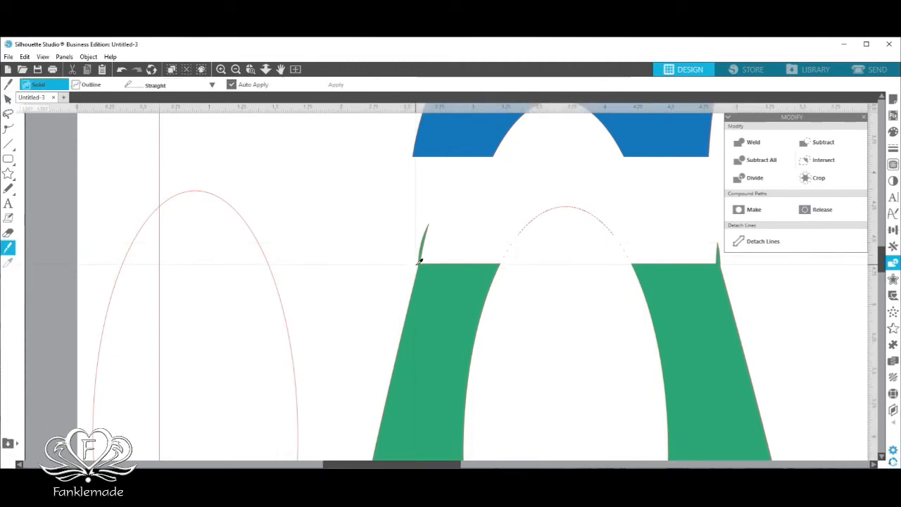
drag(418, 264, 764, 299)
Delete the leftover slivers and the dotted arc fragments above the green body.
drag(382, 189, 567, 245)
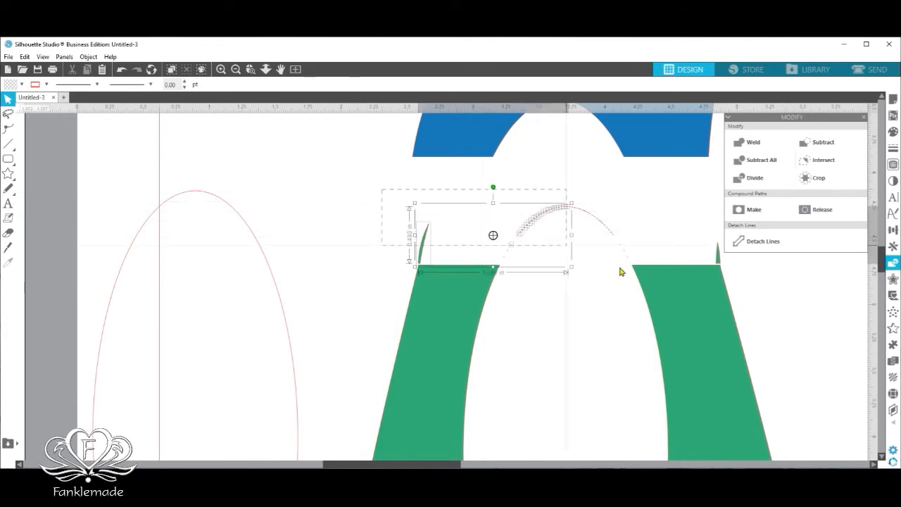
shift+click(721, 259)
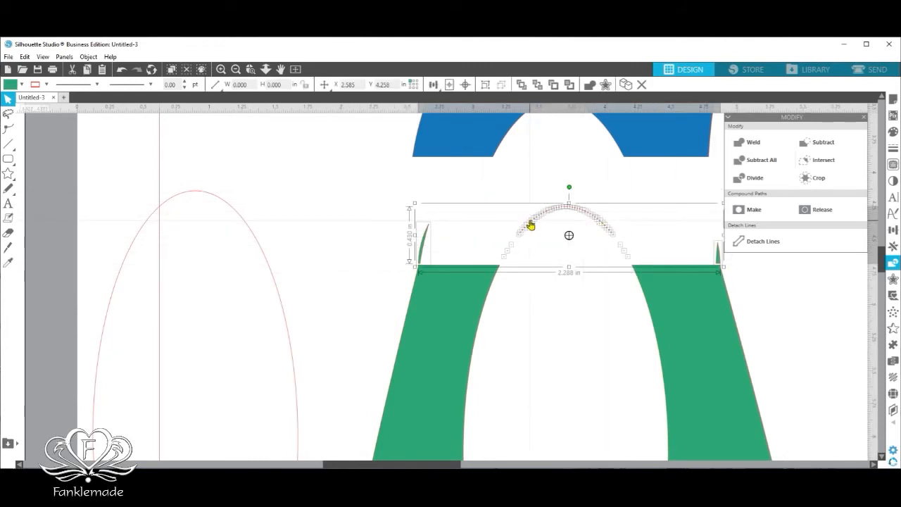
click(236, 69)
click(235, 69)
click(235, 69)
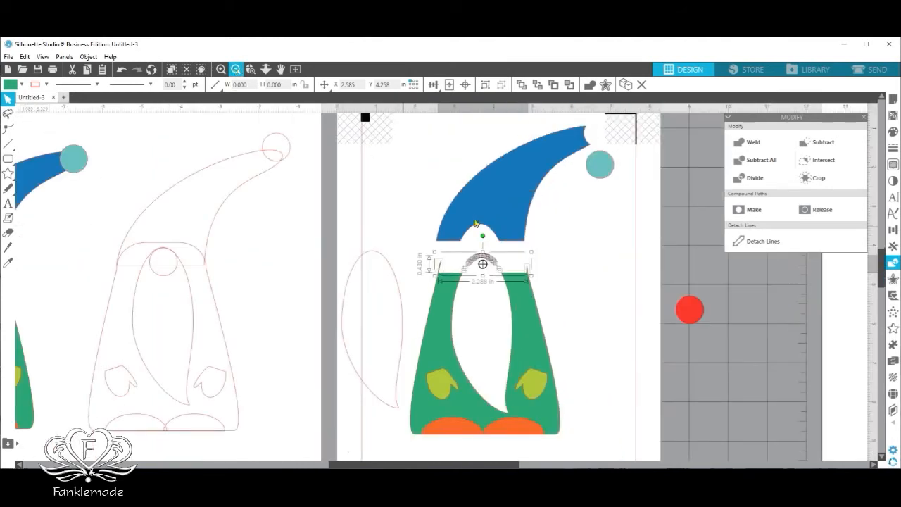
right_click(497, 266)
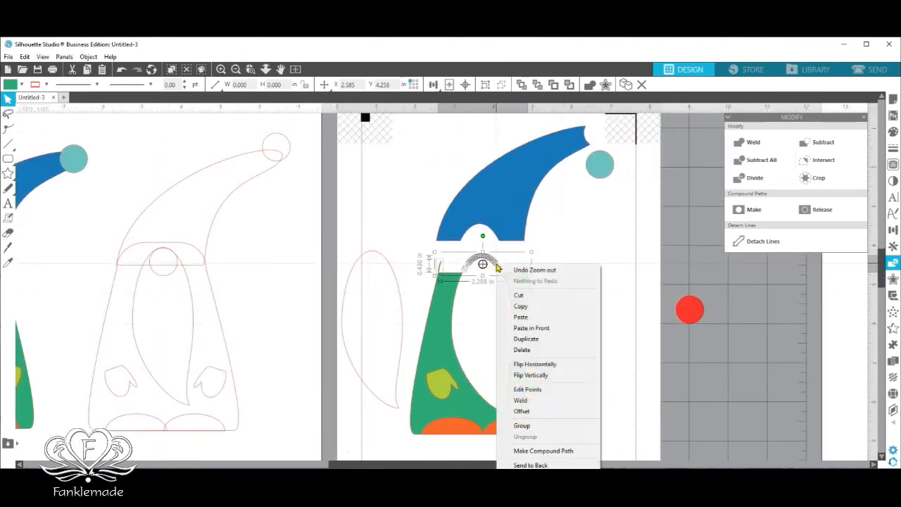
click(561, 350)
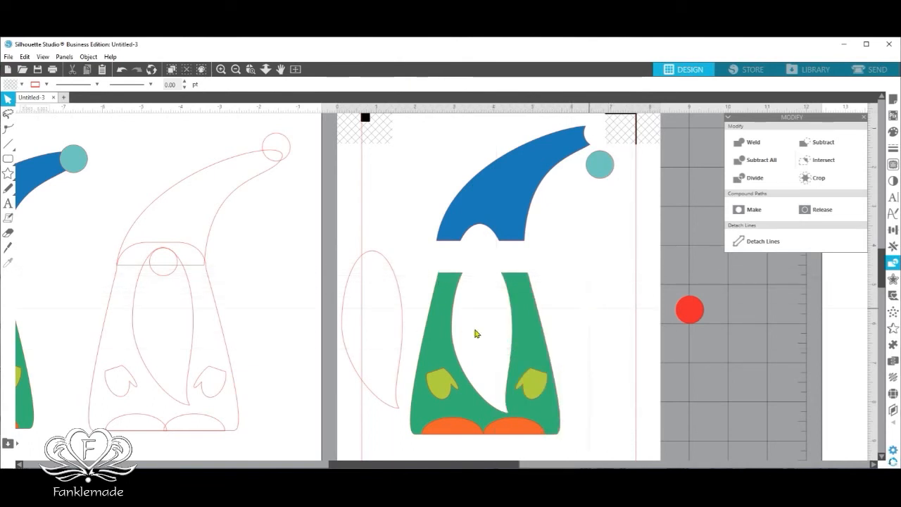
Move the white beard back into the body's opening and the blue hat back down onto the body.
drag(405, 337, 515, 342)
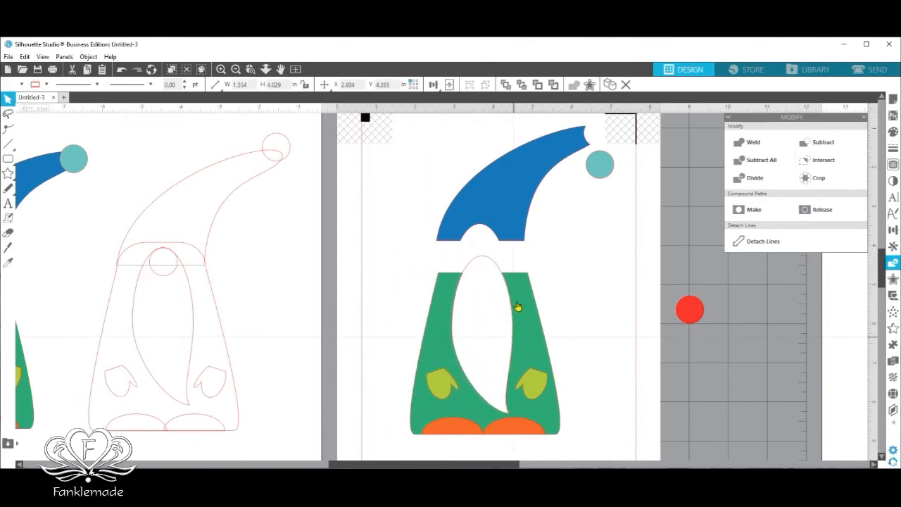
click(513, 212)
drag(512, 213, 517, 233)
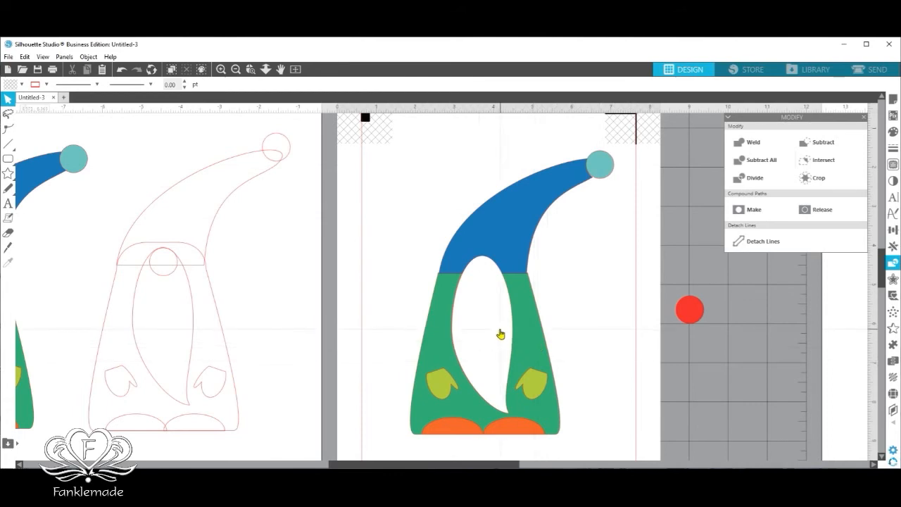
Subtract All on the lime mittens and the green body, and move the mittens aside to check the cut-outs.
click(445, 391)
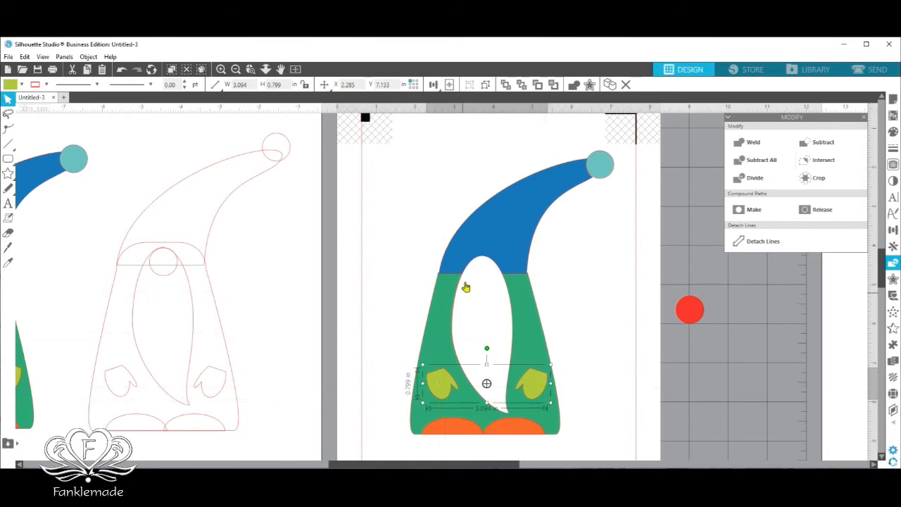
shift+click(530, 326)
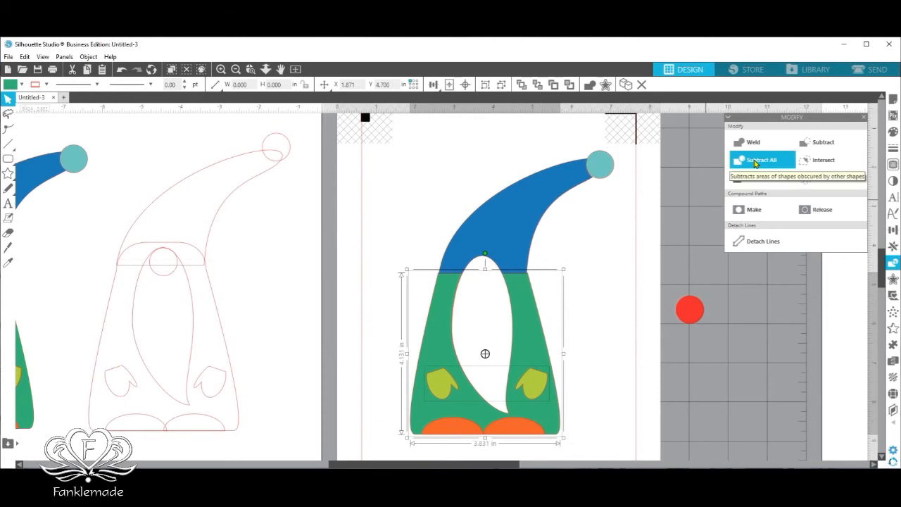
click(605, 375)
drag(541, 390, 604, 357)
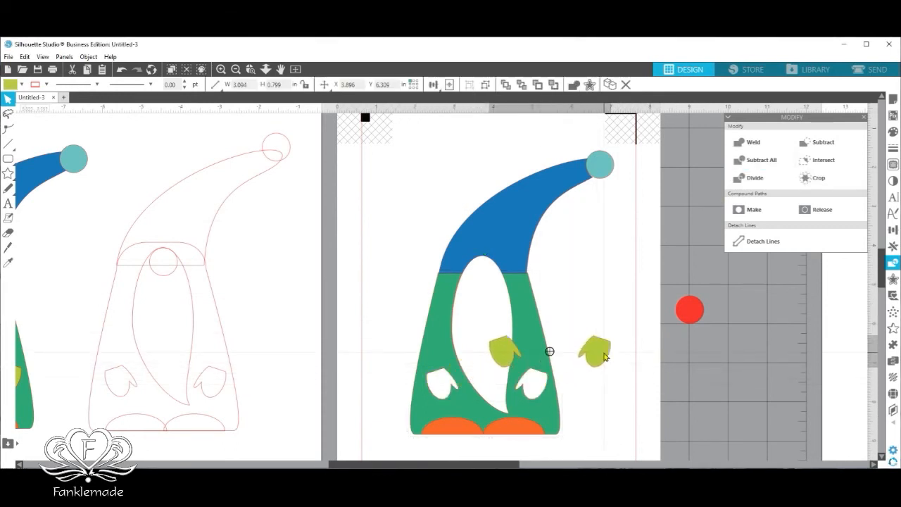
click(533, 384)
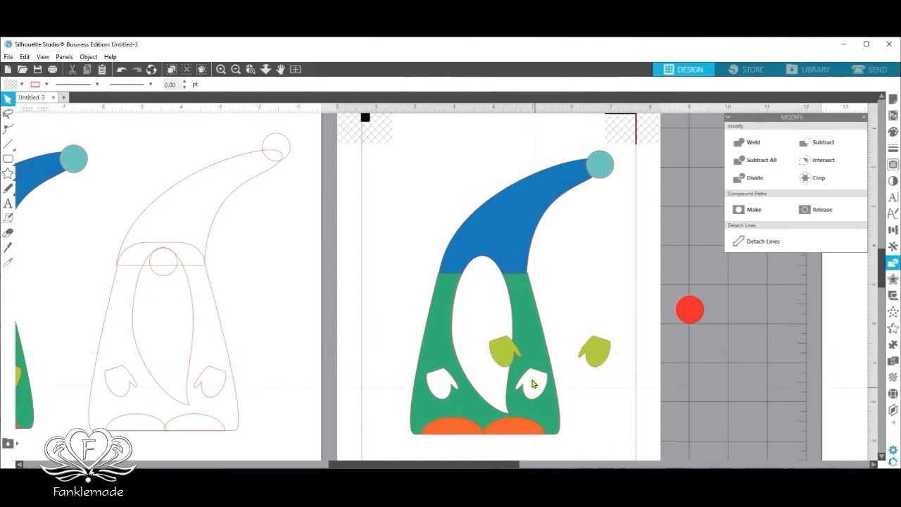
click(603, 358)
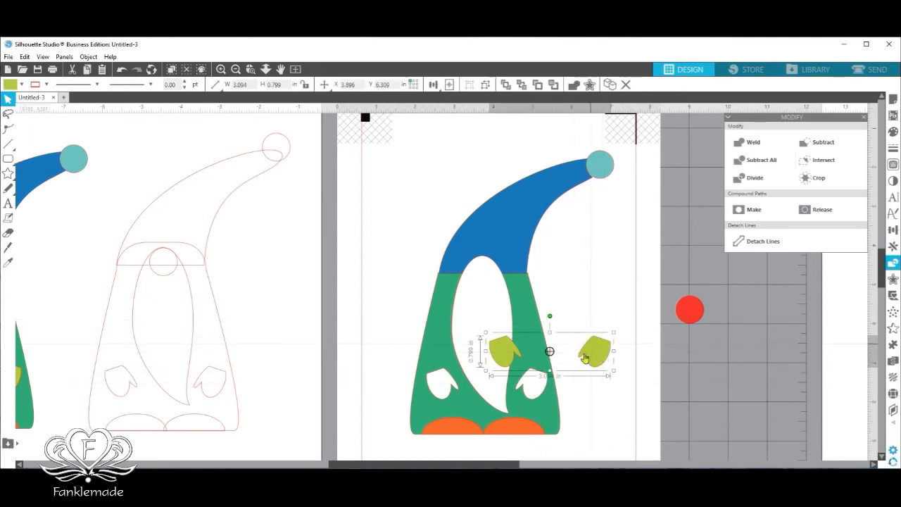
Subtract All on the orange shoes and the green body, and move the shoes down below the body to check the cut-outs.
click(511, 432)
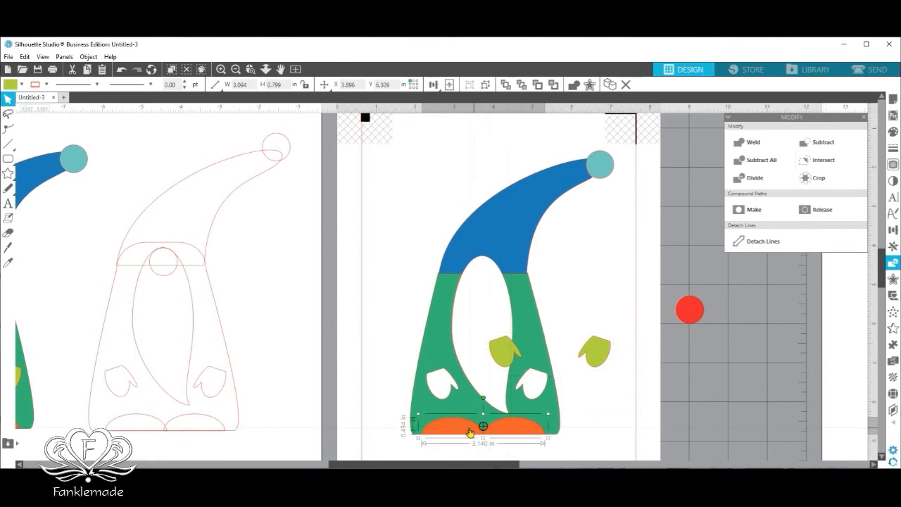
shift+click(558, 421)
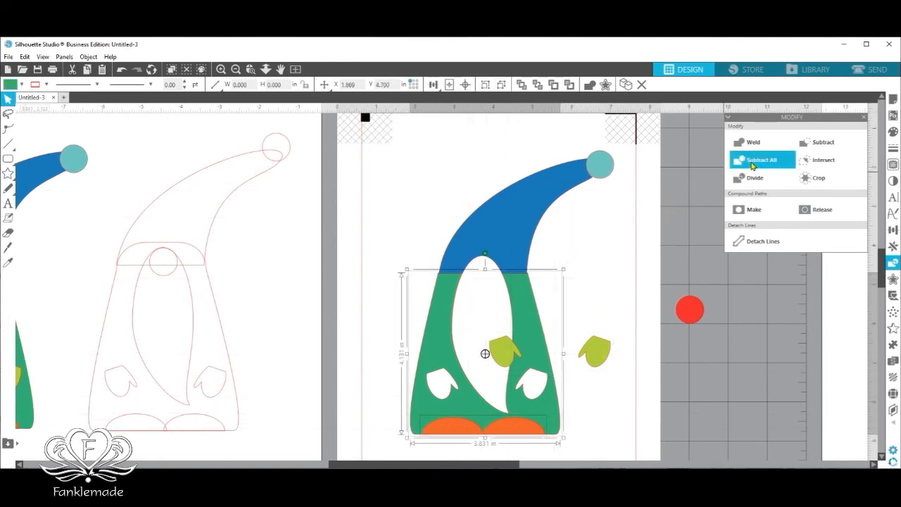
click(610, 418)
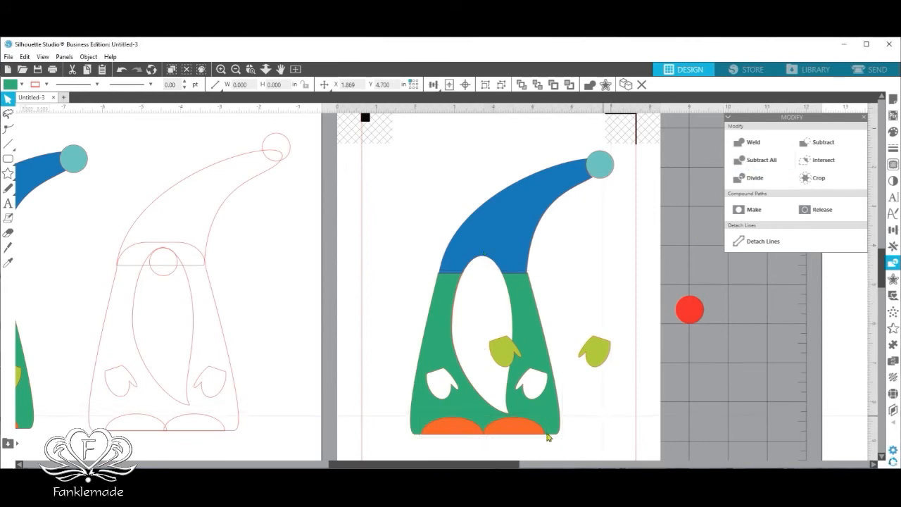
drag(517, 429, 516, 455)
key(Escape)
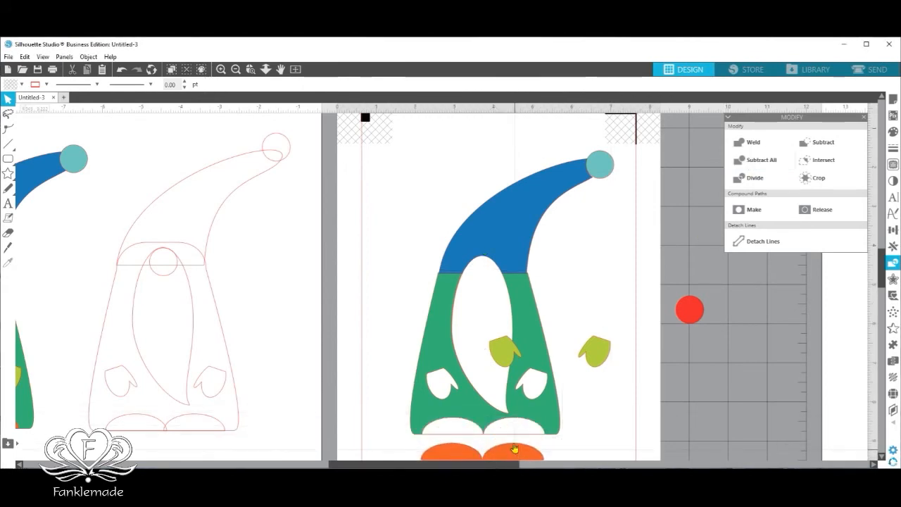
Cut the green body straight across just above its lower edge with the Knife, below the two shoe cut-outs.
click(252, 70)
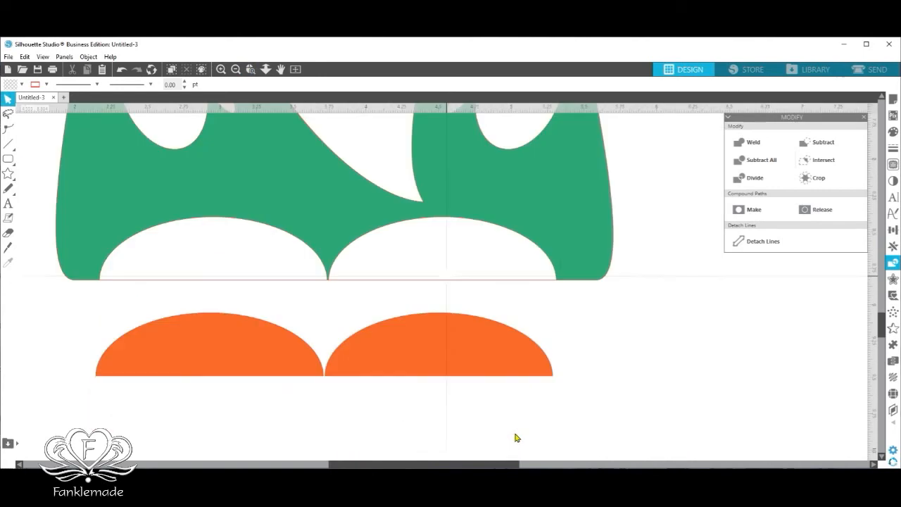
click(517, 435)
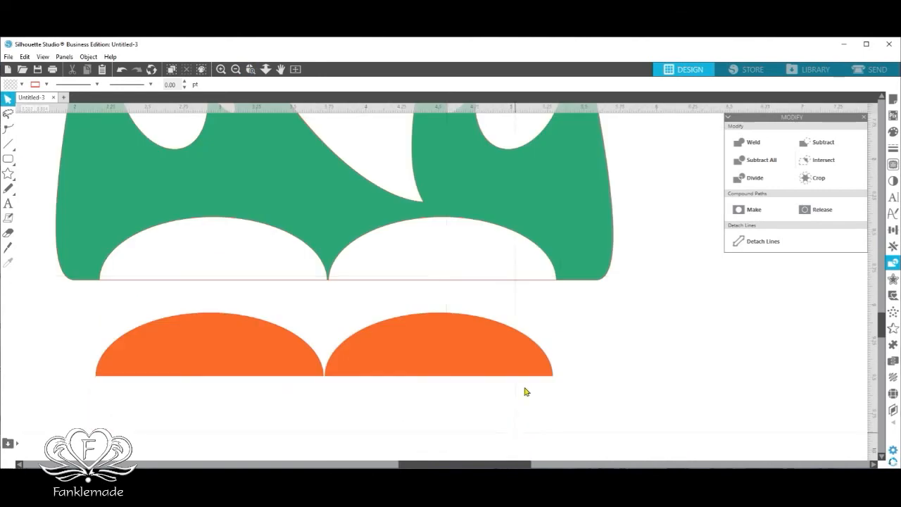
click(114, 280)
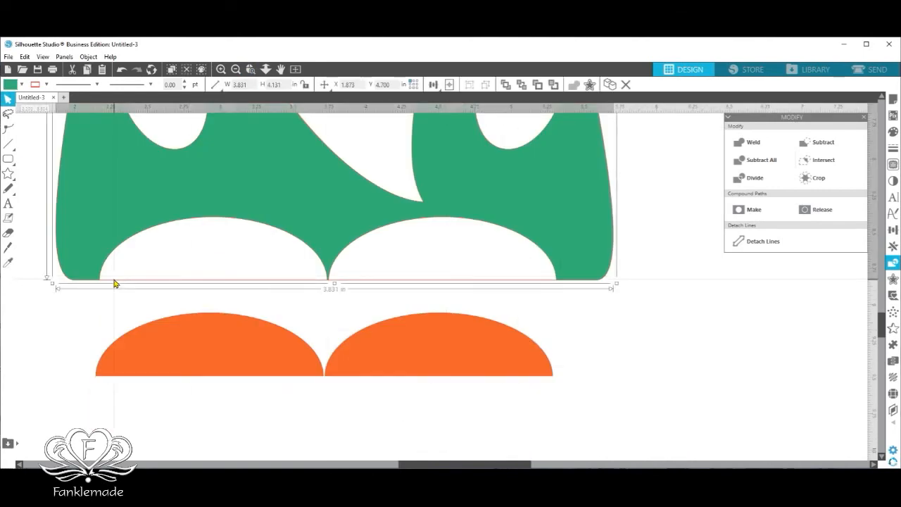
click(9, 248)
drag(64, 275, 658, 358)
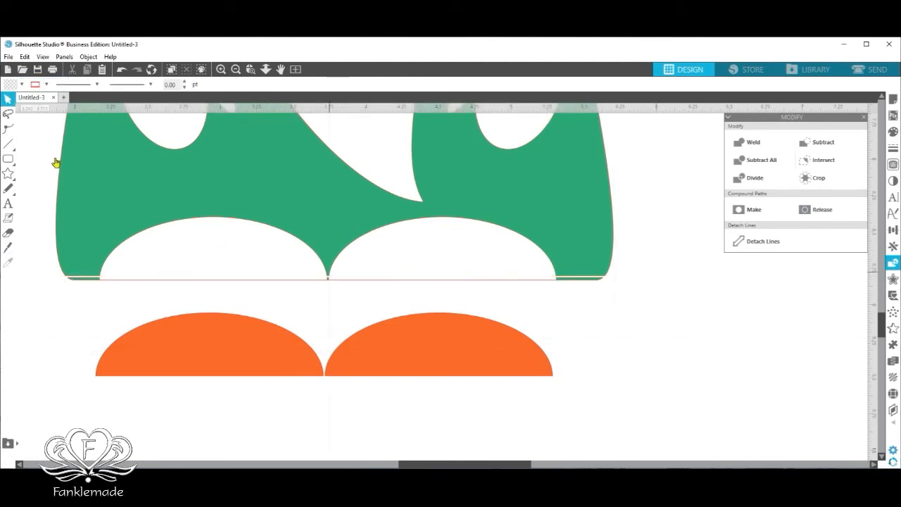
Delete the thin strip cut off below the green body and move the orange shoes back up into their cut-outs.
mouse_move(12, 142)
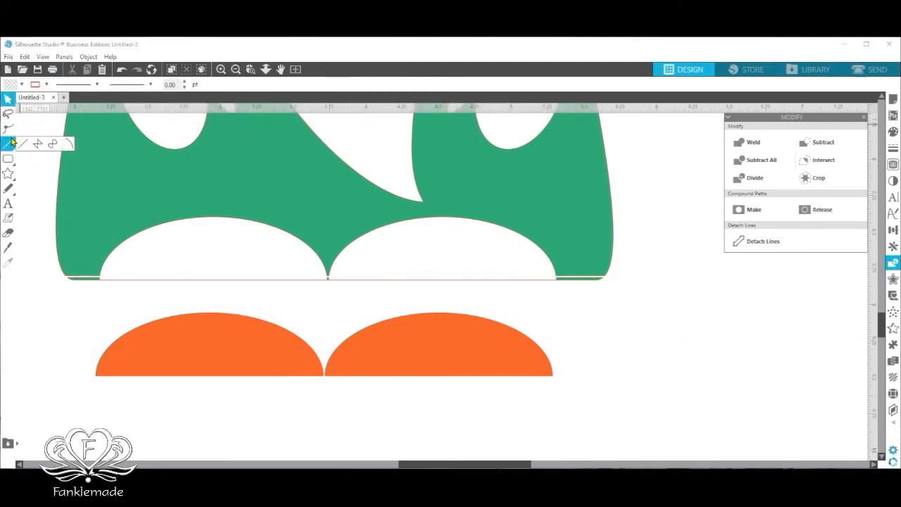
click(92, 283)
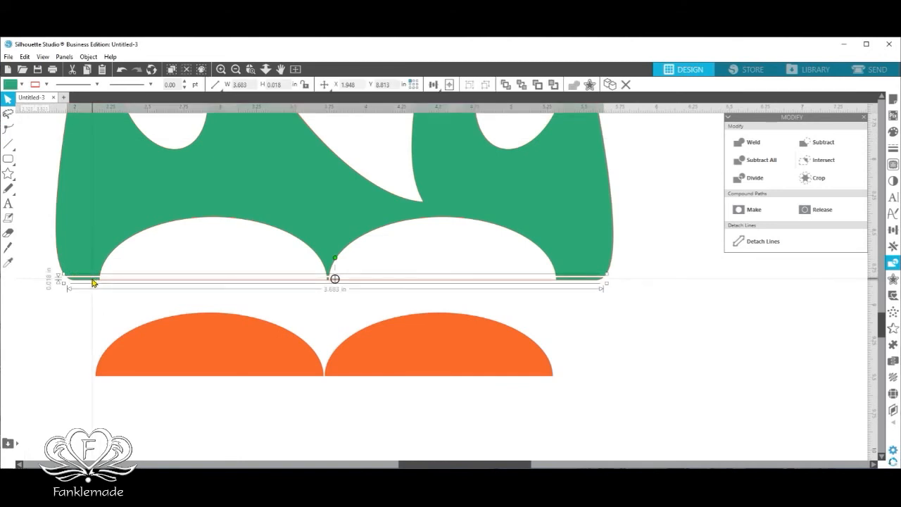
right_click(236, 282)
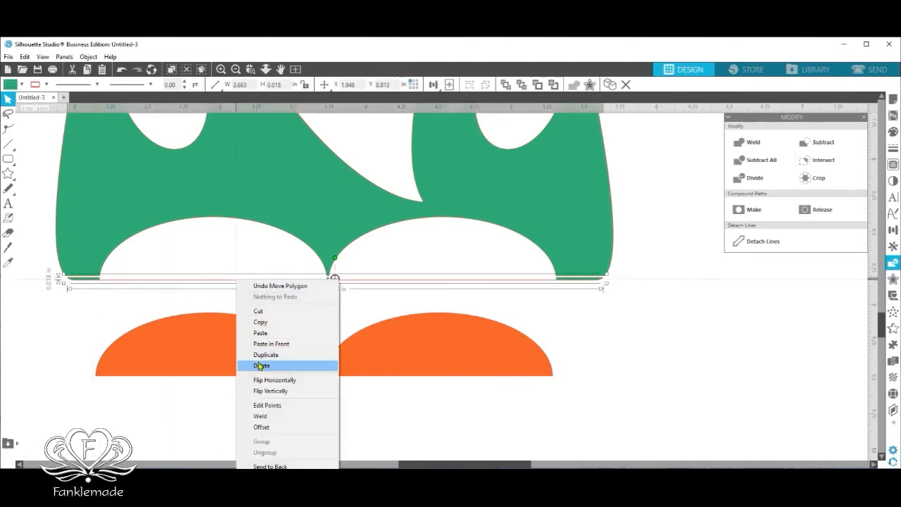
click(260, 366)
drag(459, 348, 461, 253)
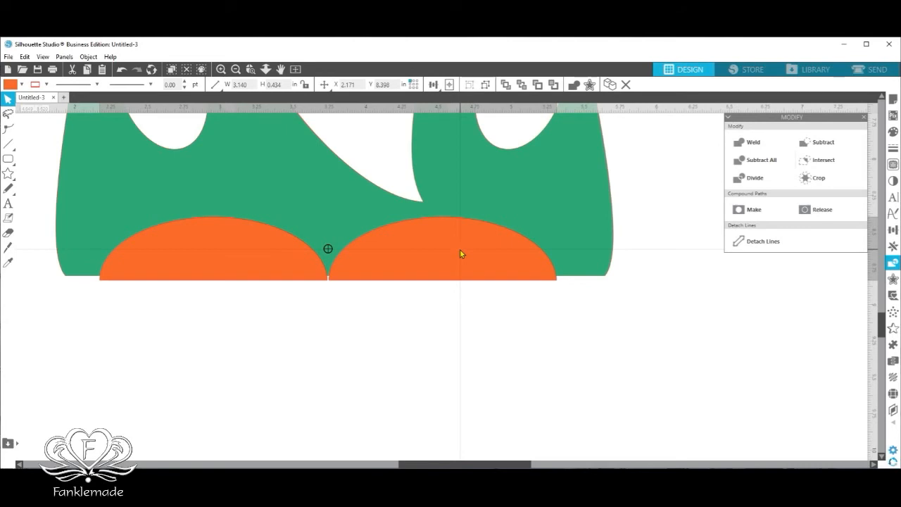
key(Escape)
Move the pair of lime mittens back into their cut-outs in the green body.
click(235, 71)
click(235, 72)
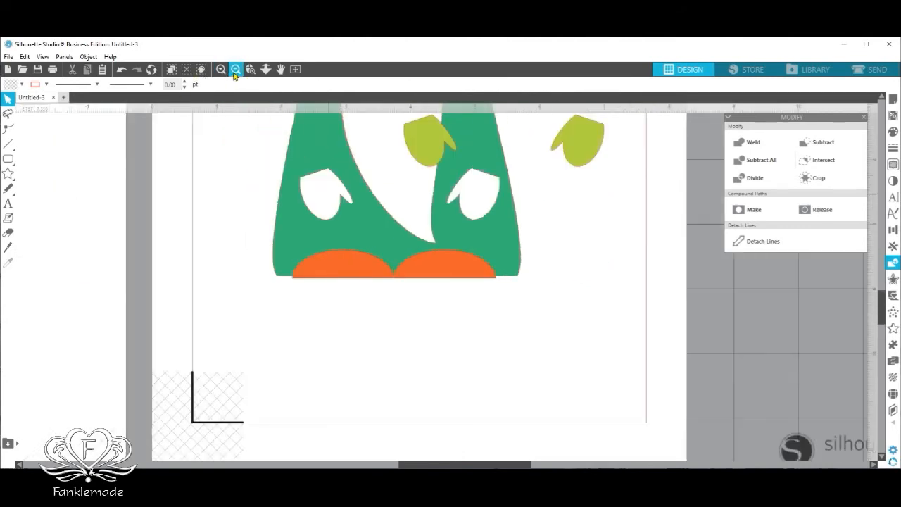
click(236, 72)
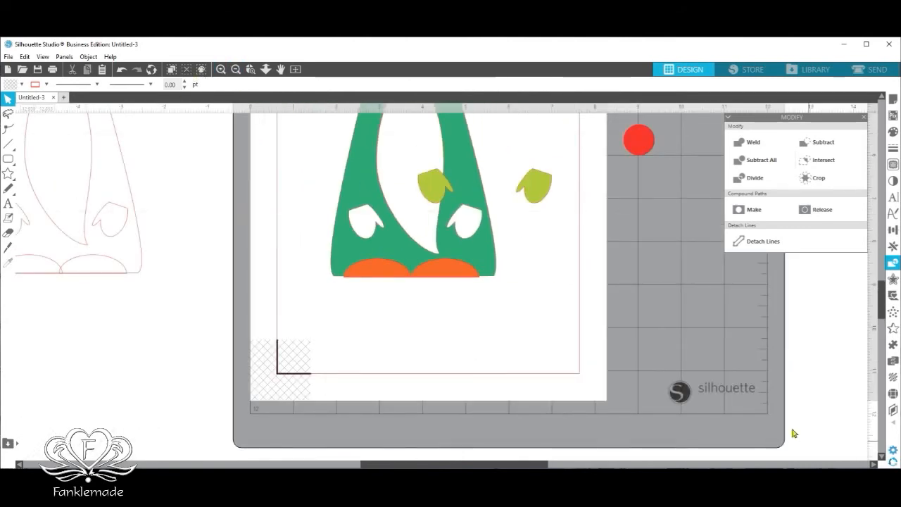
scroll(887, 275, up, 3)
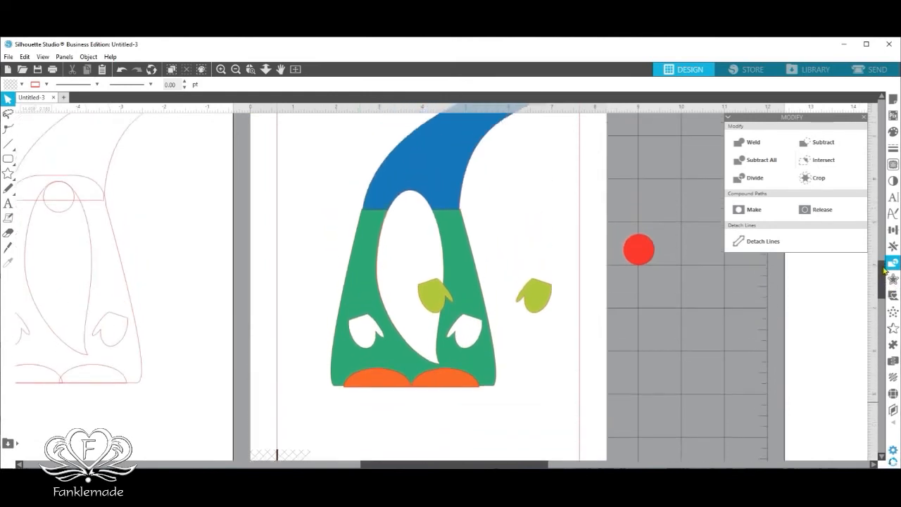
scroll(886, 271, up, 1)
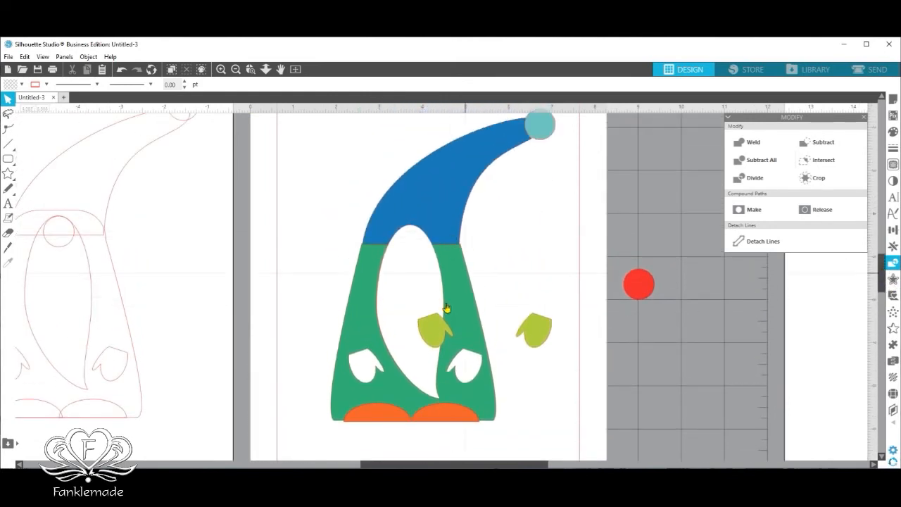
drag(436, 330, 452, 353)
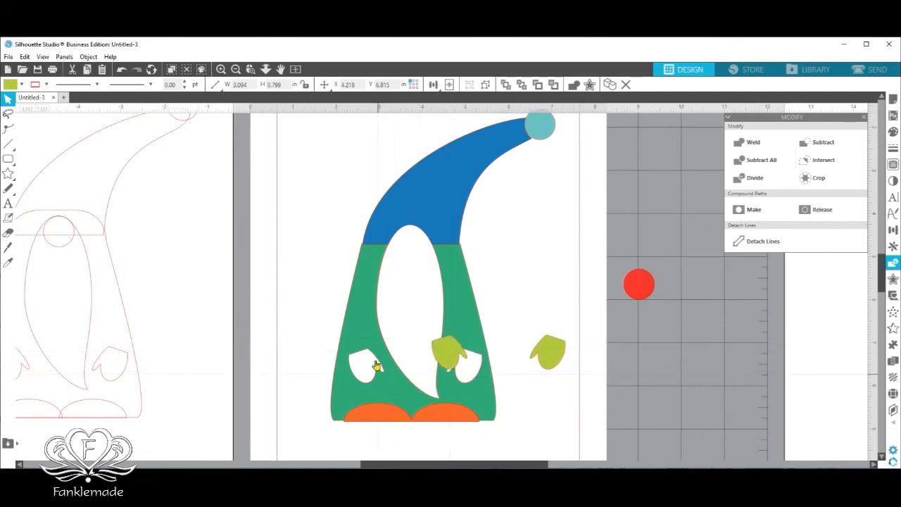
click(469, 366)
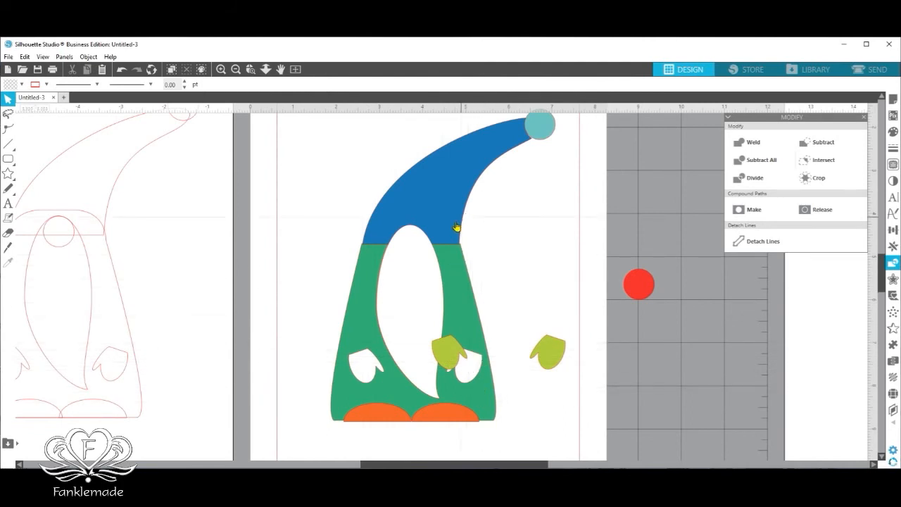
click(447, 349)
mouse_move(447, 348)
mouse_down()
mouse_move(378, 375)
mouse_move(364, 367)
mouse_up()
click(623, 289)
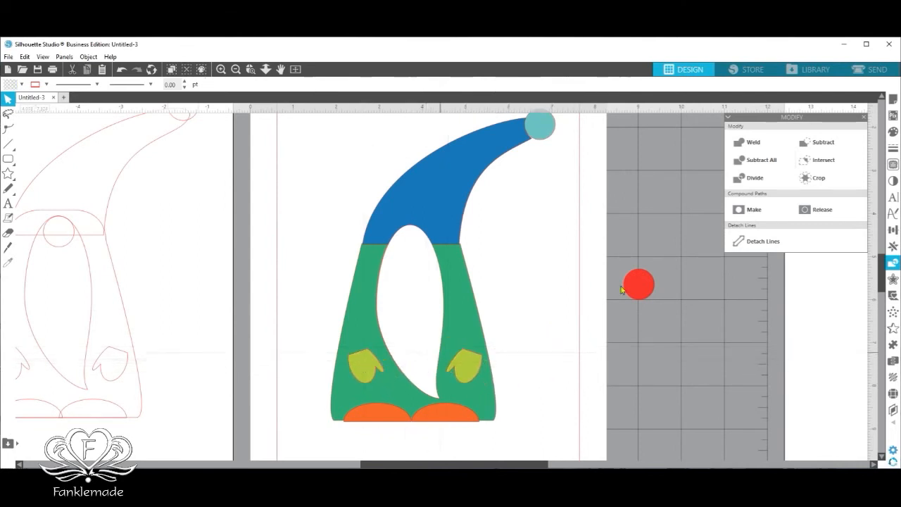
Place the red nose on the upper end of the white beard and align the tops of both shapes.
drag(646, 291, 417, 247)
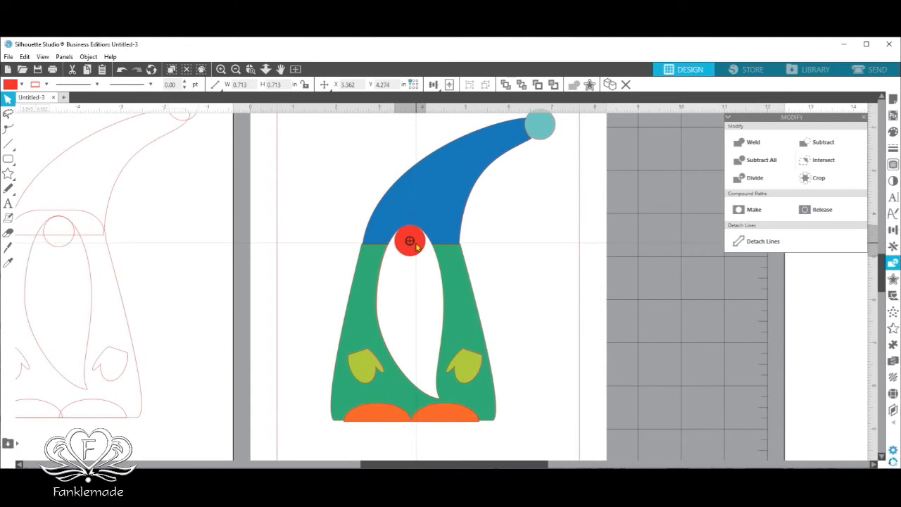
click(426, 262)
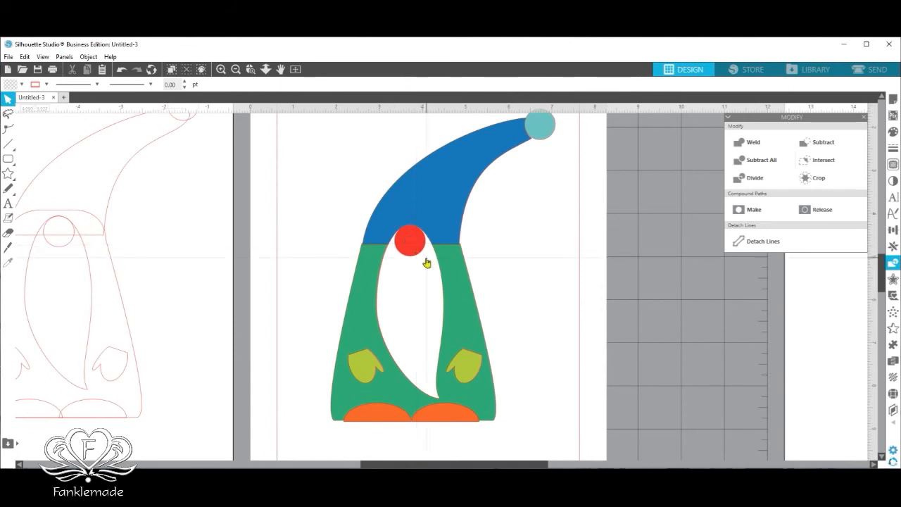
click(426, 262)
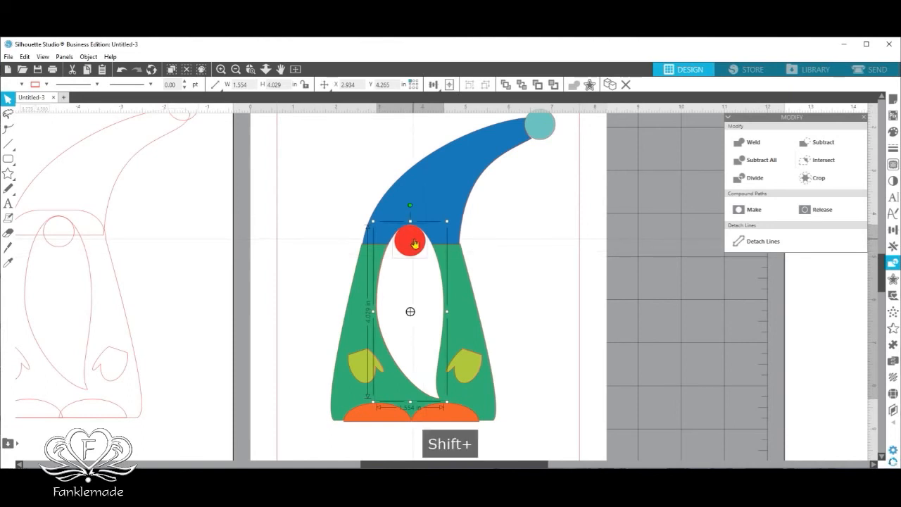
shift+click(413, 243)
click(435, 85)
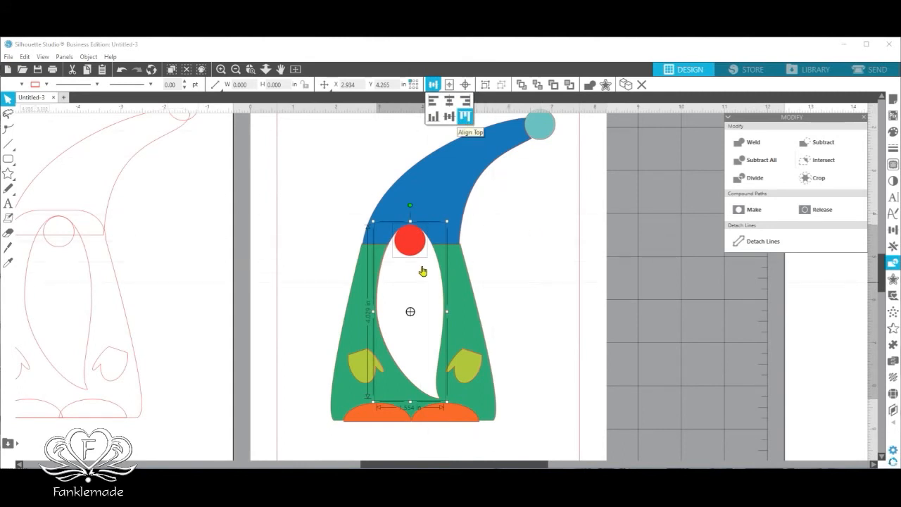
Subtract All on the red nose and white beard beside the gnome, and move the nose aside to check the cut-out.
click(761, 165)
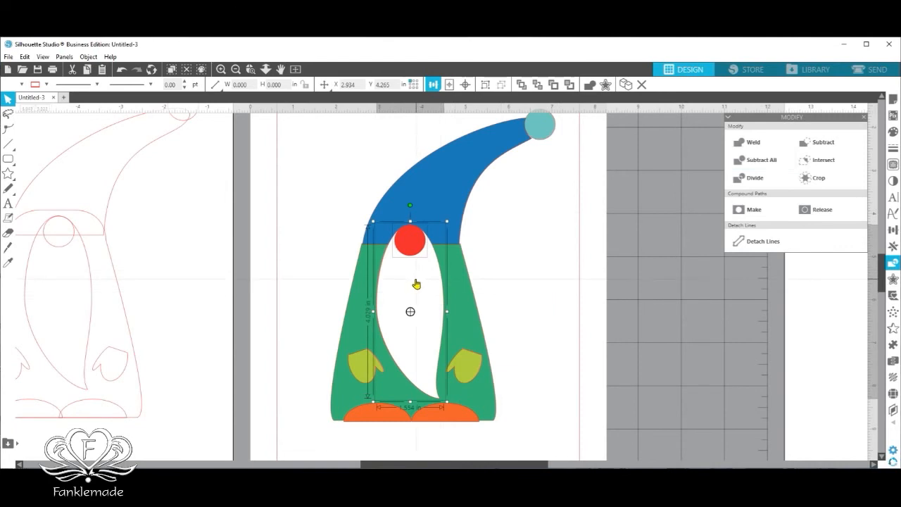
drag(416, 283, 540, 281)
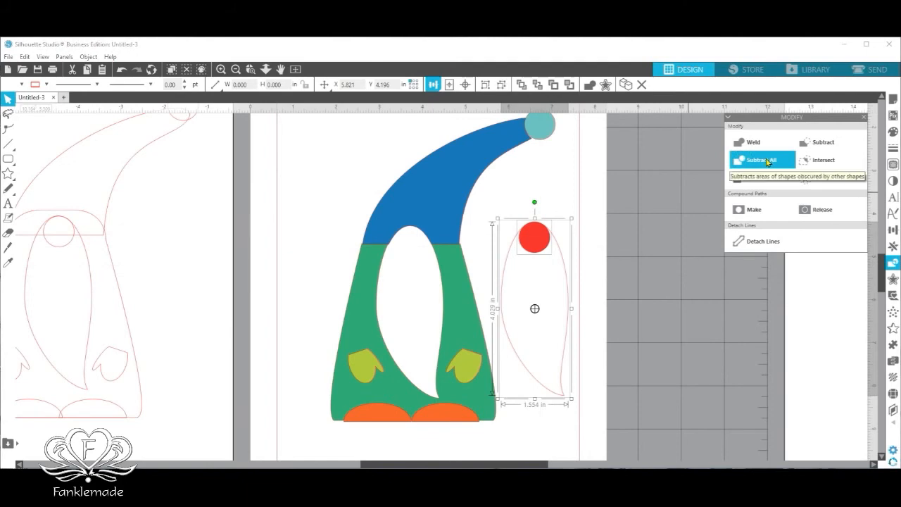
click(767, 161)
click(562, 175)
drag(529, 244, 556, 197)
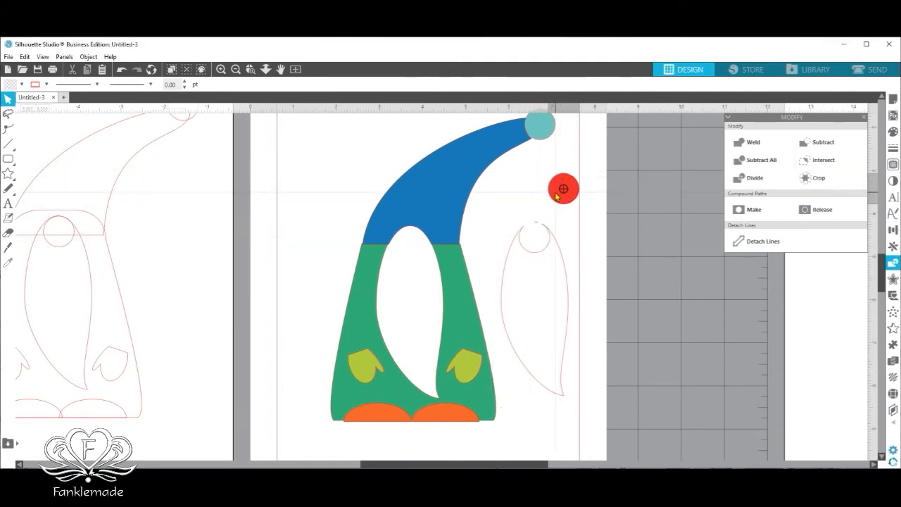
Ungroup the beard outline from the small arc fragment above its nose cut-out.
click(535, 230)
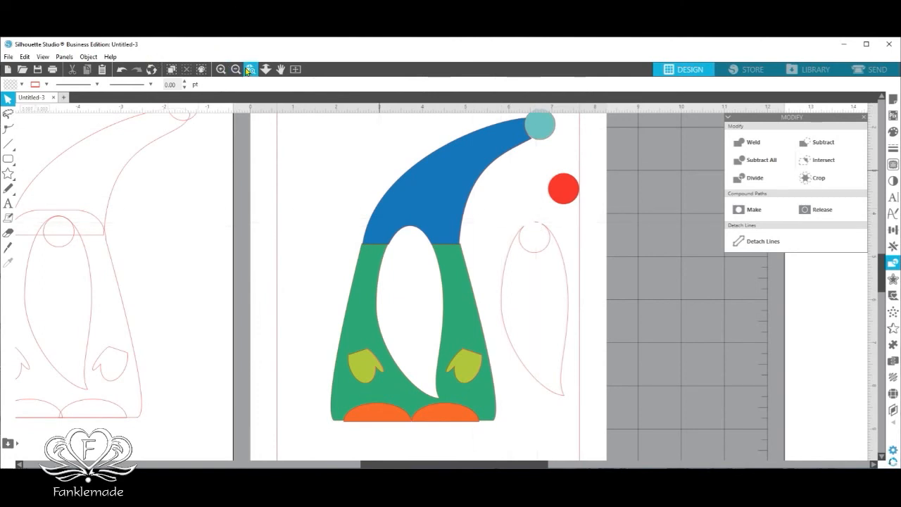
click(534, 229)
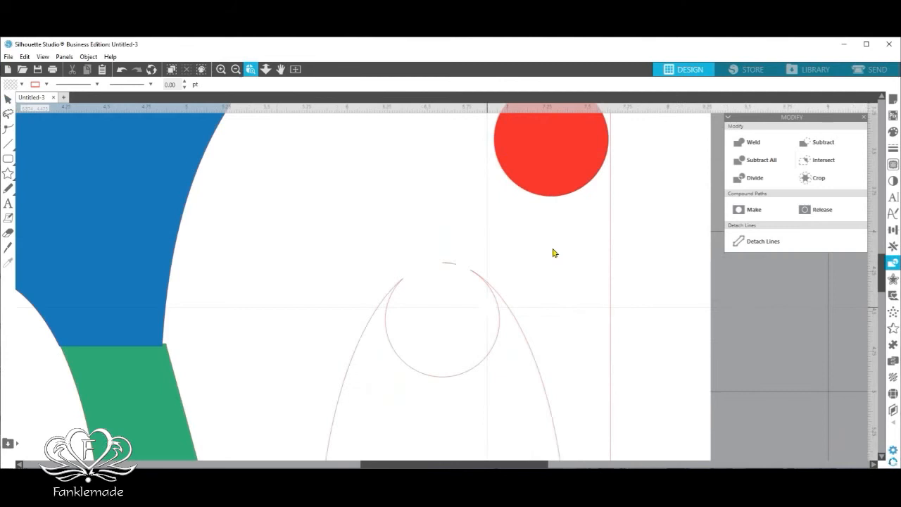
click(454, 268)
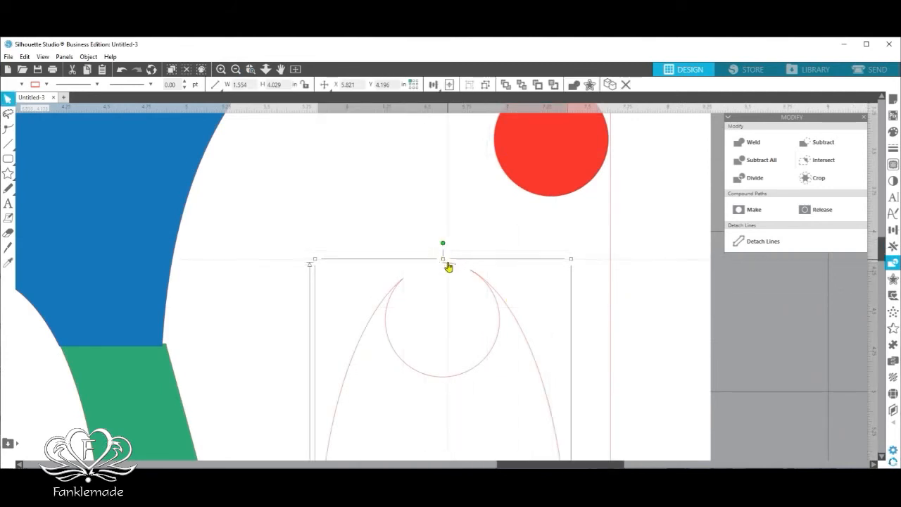
right_click(450, 266)
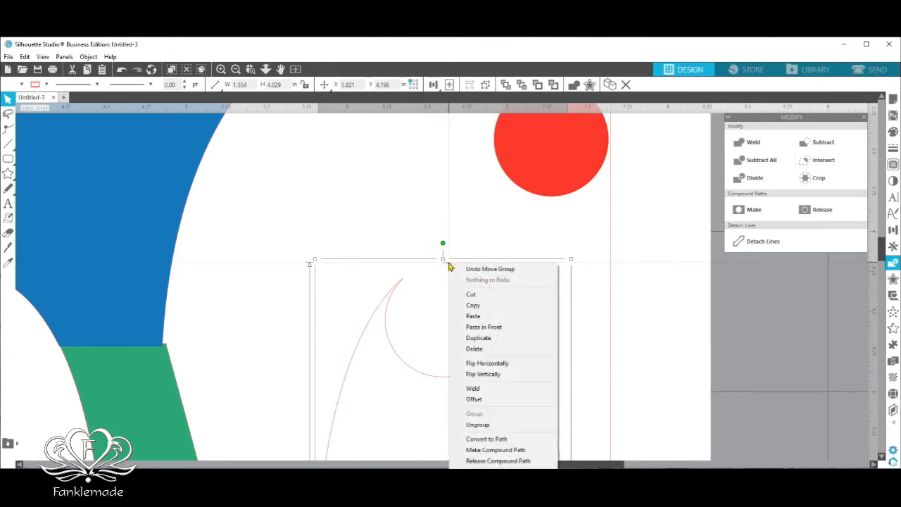
click(491, 424)
click(596, 255)
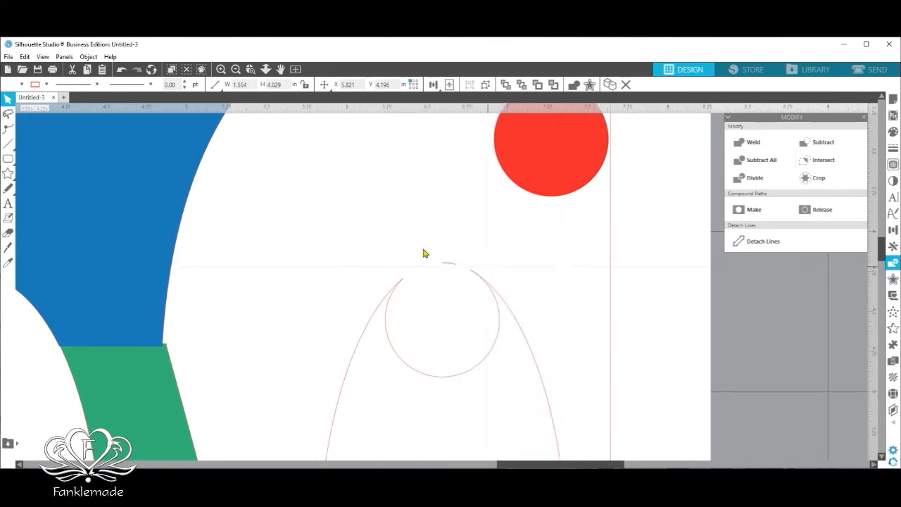
Delete the small arc fragment above the beard's nose cut-out.
click(452, 272)
click(457, 275)
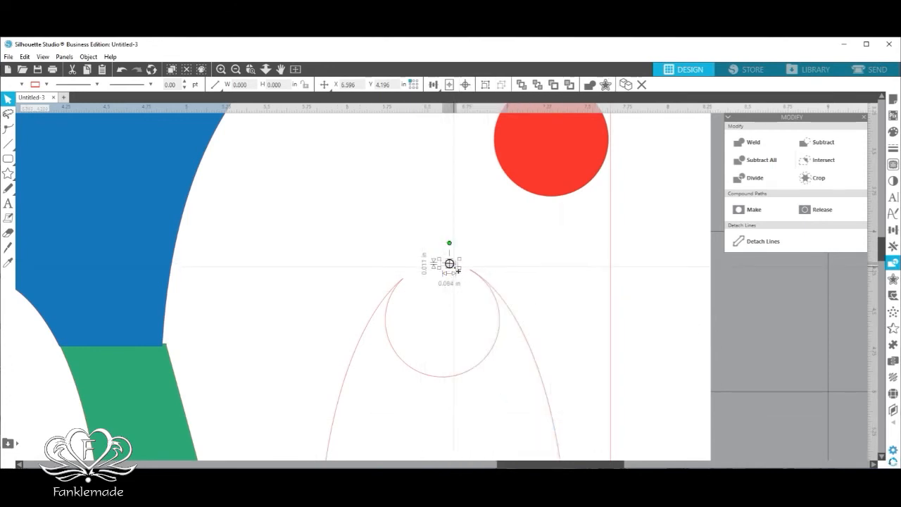
right_click(458, 270)
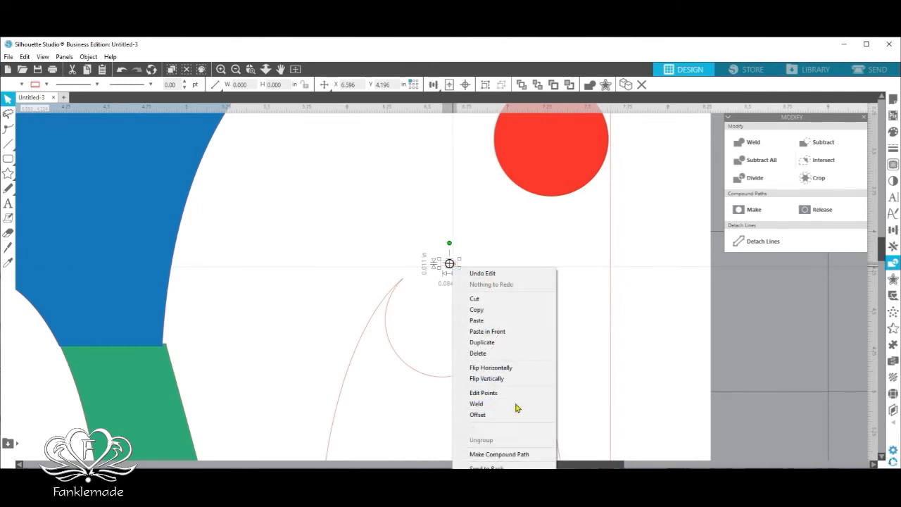
click(513, 353)
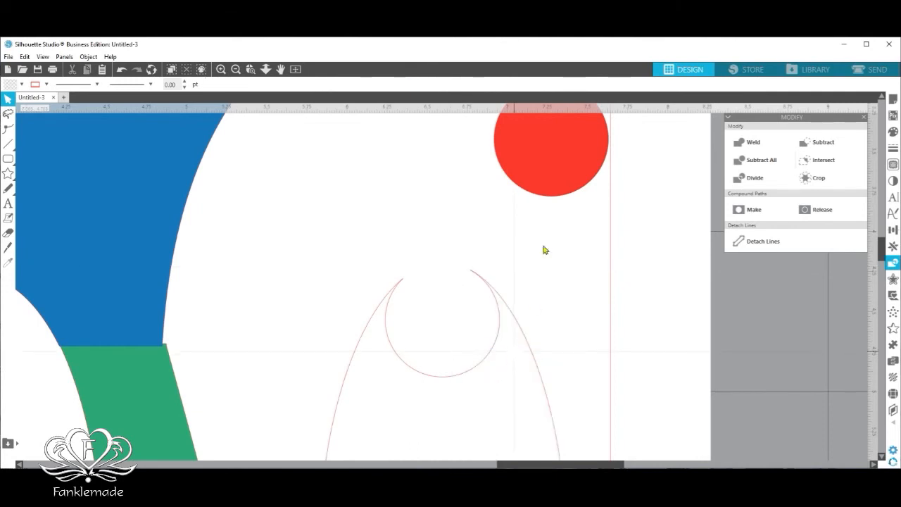
Move the red nose closer to the beard's cut-out and examine the pointed tips of the cut-out up close.
drag(564, 152, 552, 208)
click(399, 288)
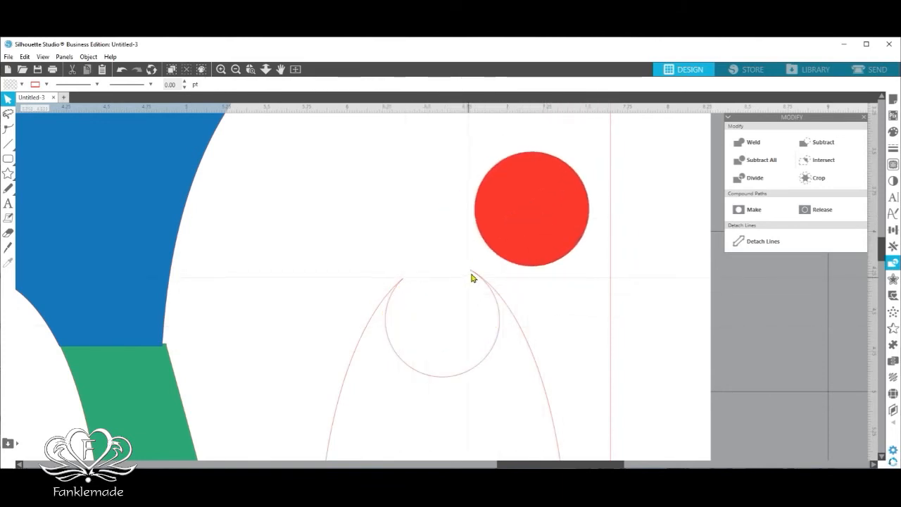
click(251, 69)
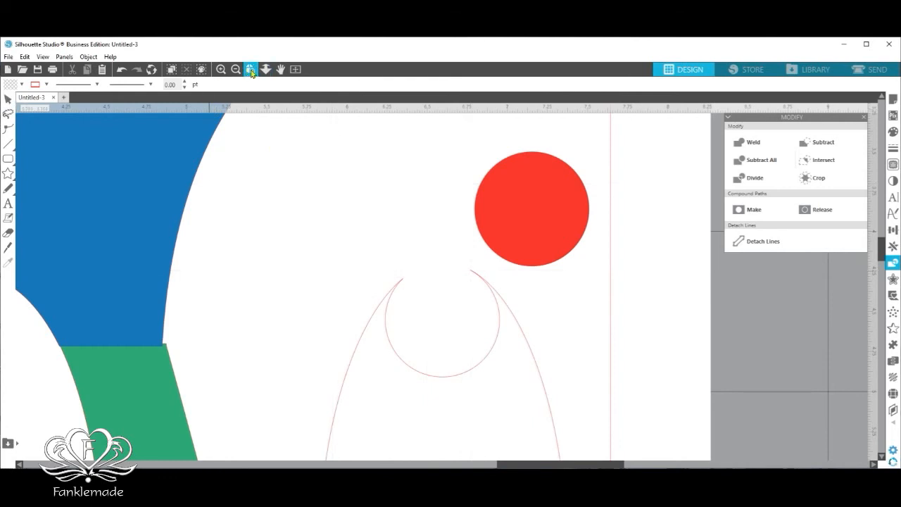
click(474, 272)
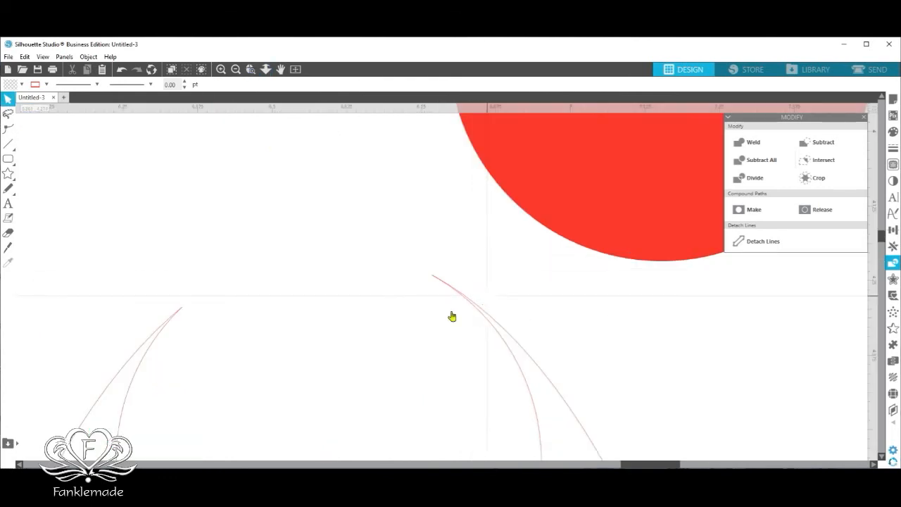
Undo the nose moves, the arc fragment's deletion, the ungrouping and the Subtract All, restoring the whole beard under the nose.
click(122, 71)
click(121, 71)
click(122, 72)
click(122, 71)
click(122, 71)
click(124, 73)
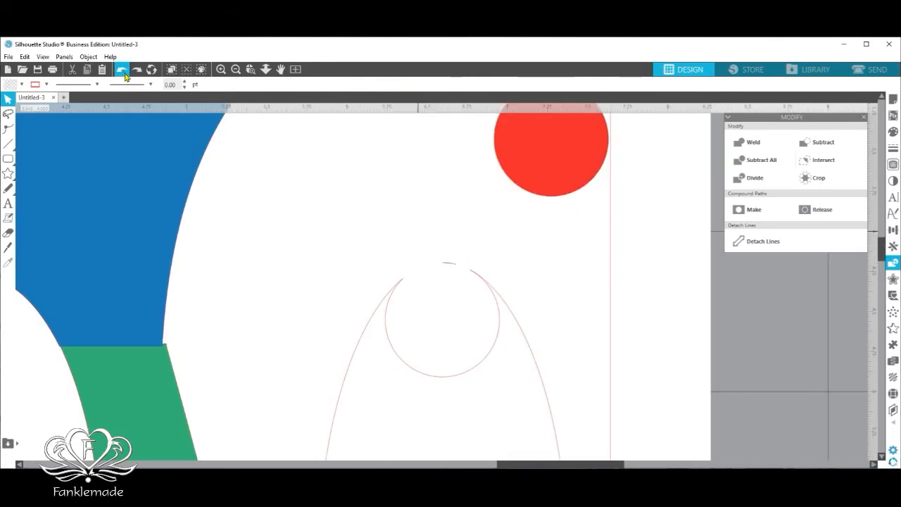
click(125, 73)
click(126, 74)
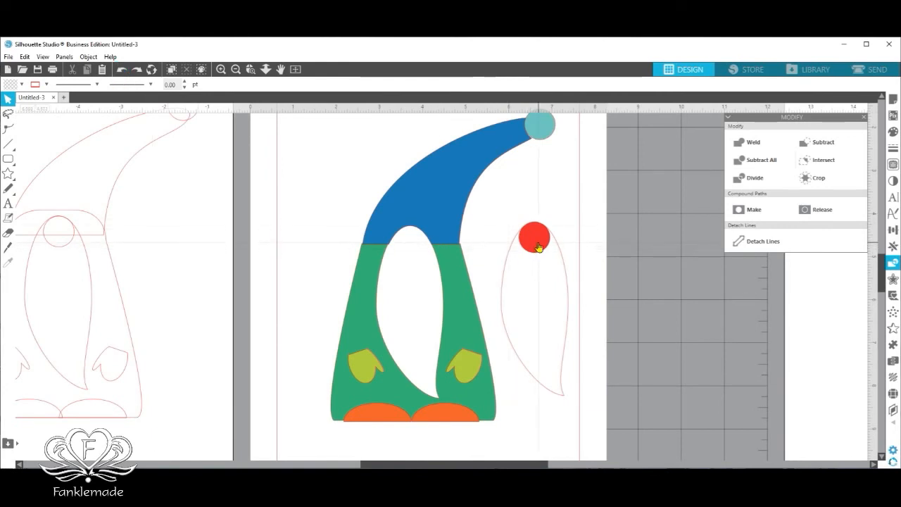
click(122, 73)
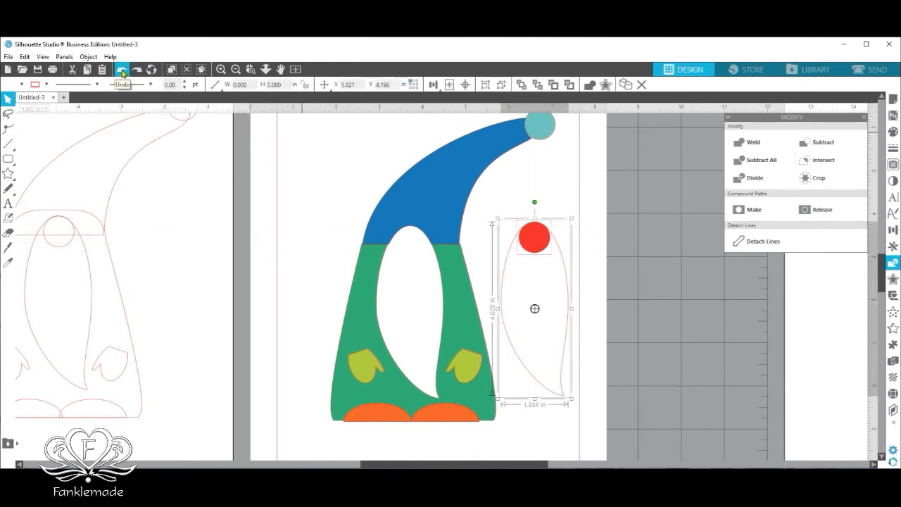
click(548, 212)
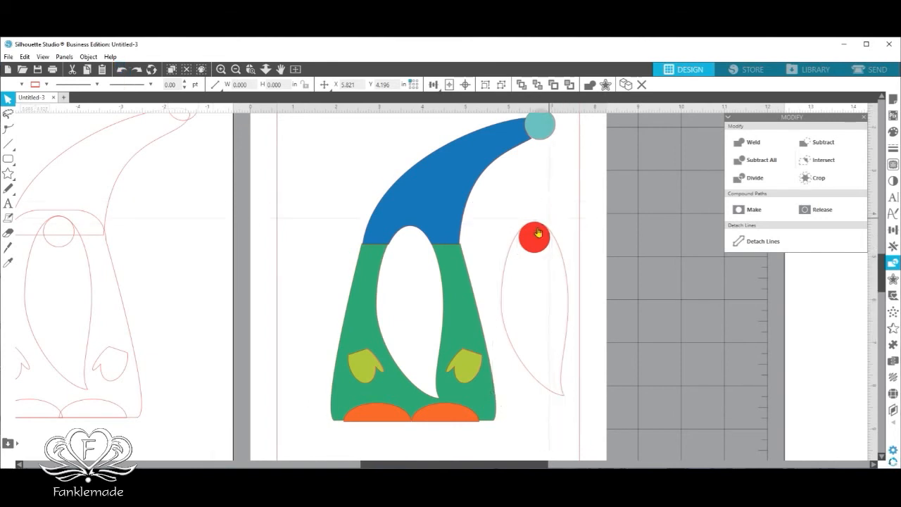
click(537, 238)
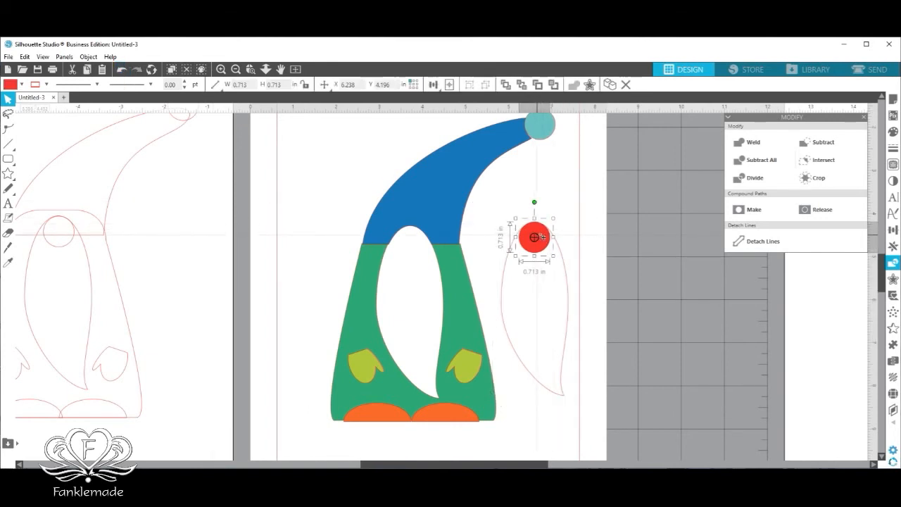
mouse_move(543, 233)
mouse_down()
mouse_move(539, 214)
mouse_move(538, 240)
mouse_up()
click(124, 71)
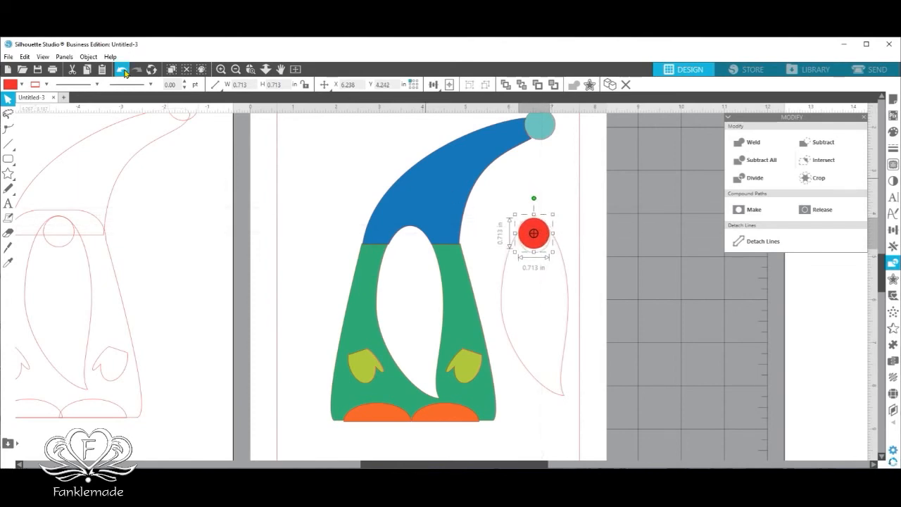
click(124, 71)
click(124, 71)
click(124, 71)
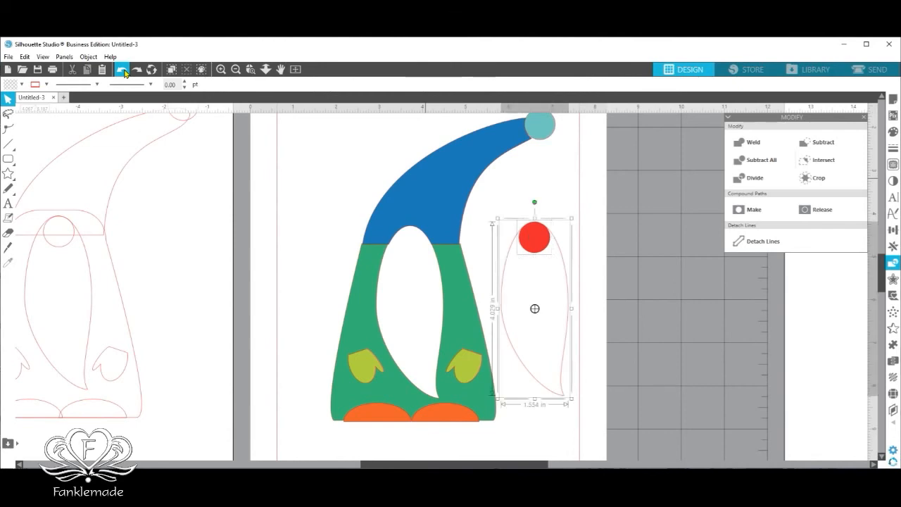
click(123, 71)
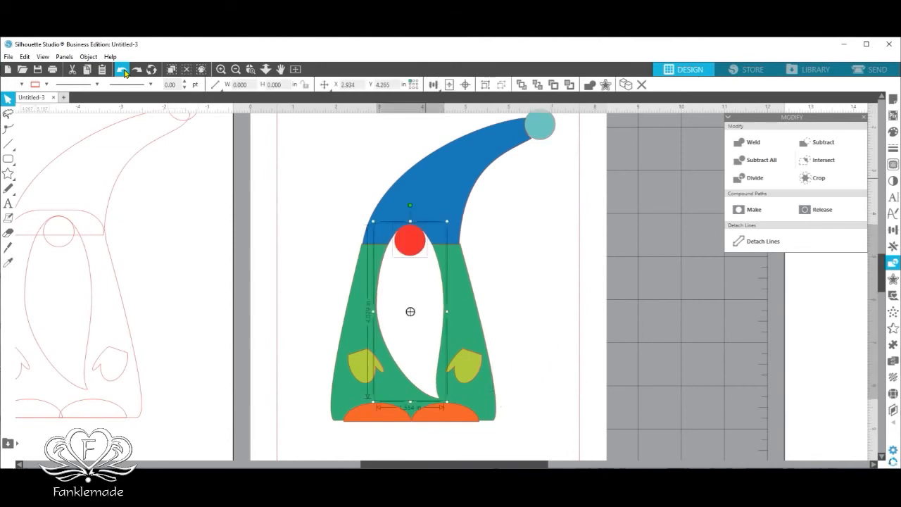
click(136, 71)
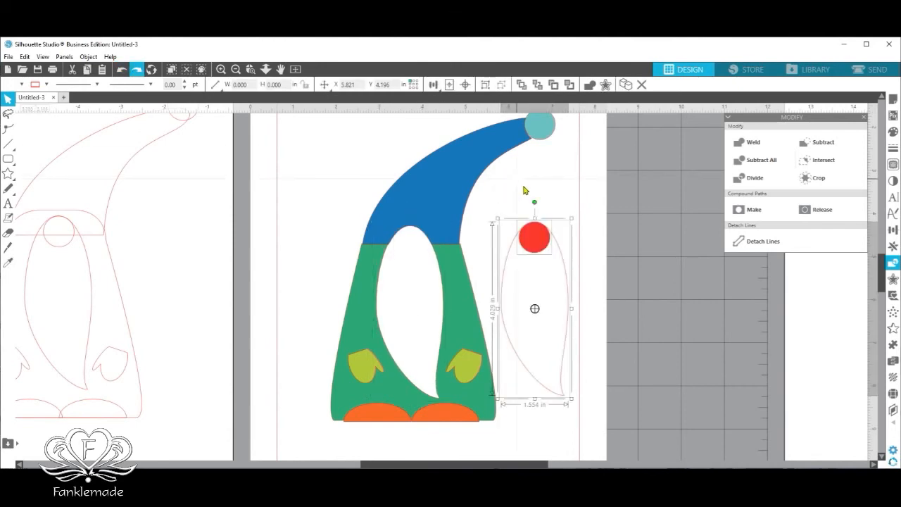
Raise the red nose slightly so it extends past the beard's upper end.
click(524, 190)
click(539, 238)
drag(542, 240, 542, 233)
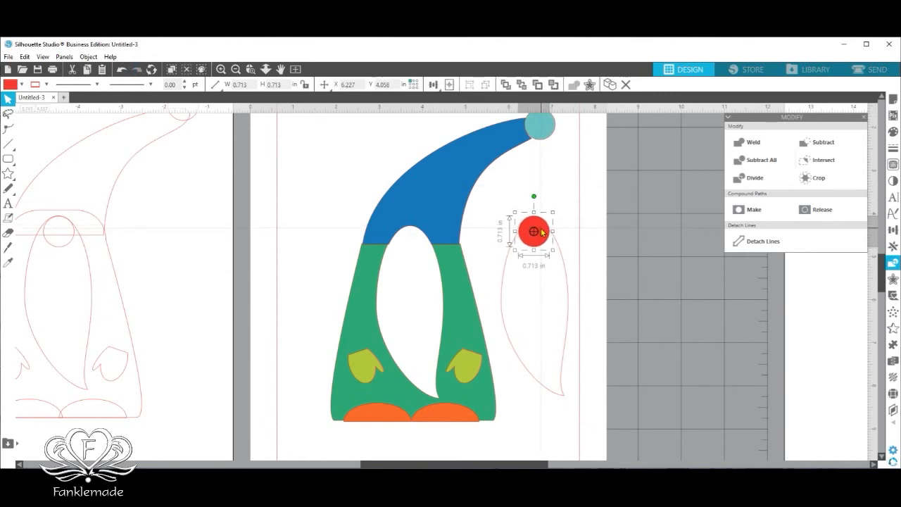
Subtract All on the raised red nose and the white beard, and move the nose aside to check the cut-out.
shift+click(506, 267)
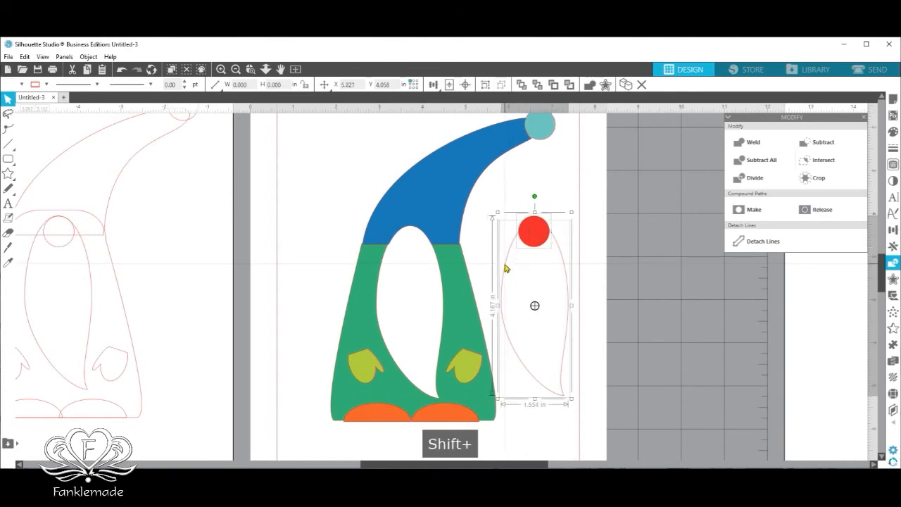
click(775, 164)
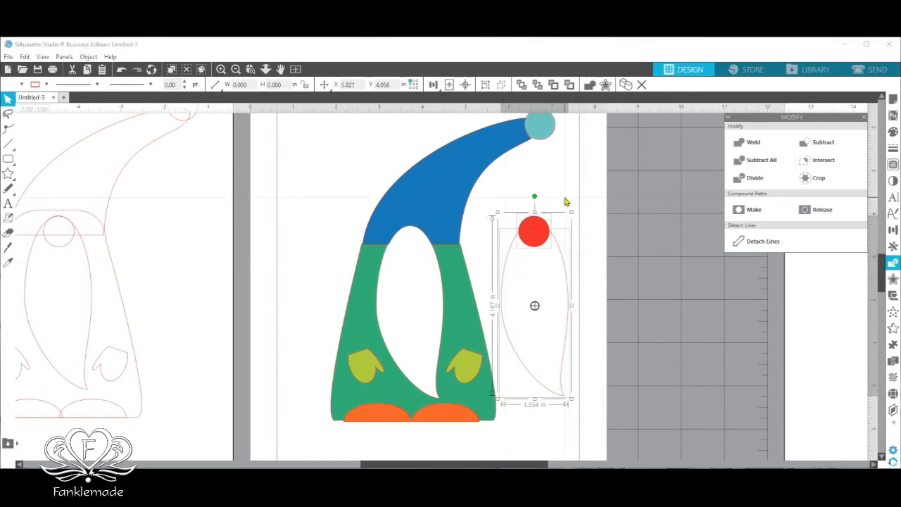
click(559, 190)
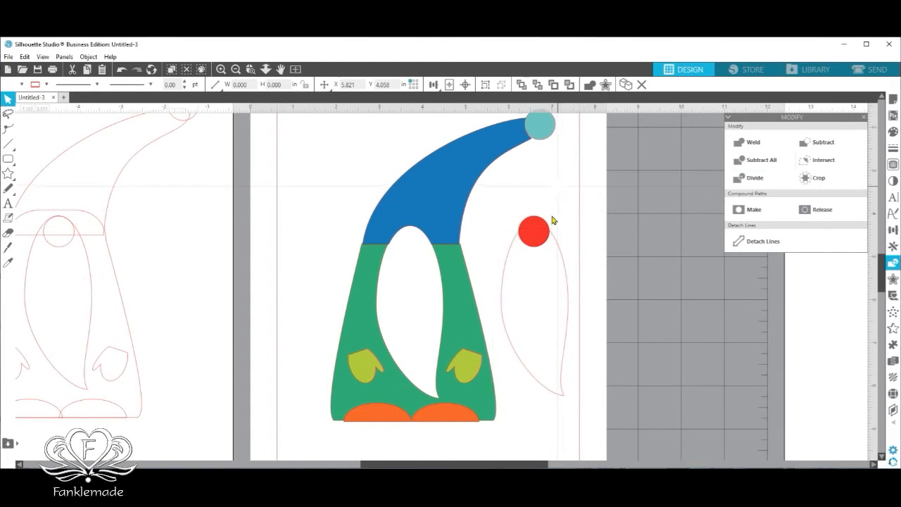
drag(535, 232, 568, 192)
key(Escape)
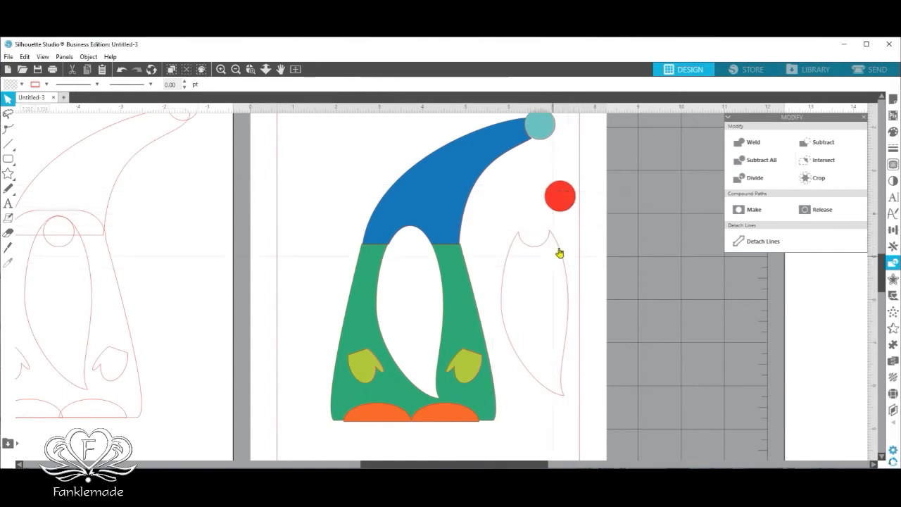
Put the beard back into the gnome's body opening and fit the red nose into the beard's cut-out.
drag(562, 253, 437, 261)
mouse_move(557, 206)
mouse_down()
mouse_move(414, 229)
mouse_move(423, 237)
mouse_up()
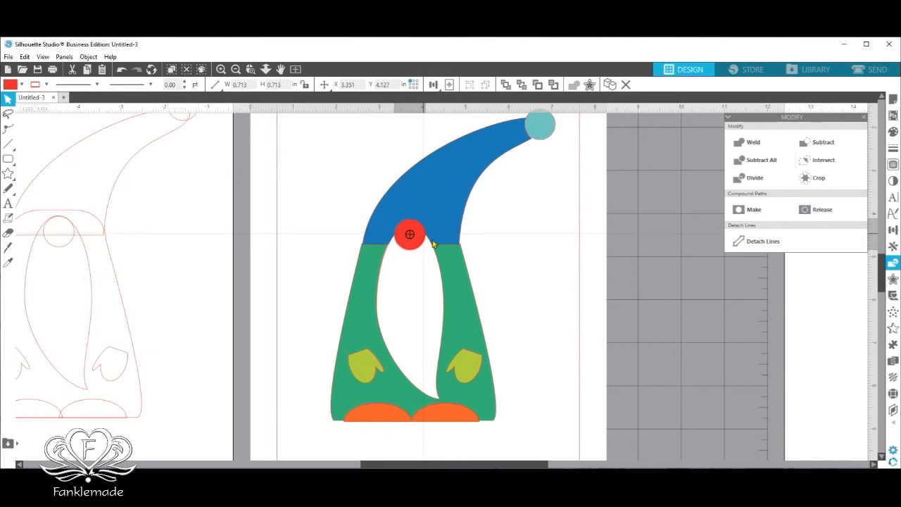
drag(424, 237, 424, 236)
click(581, 387)
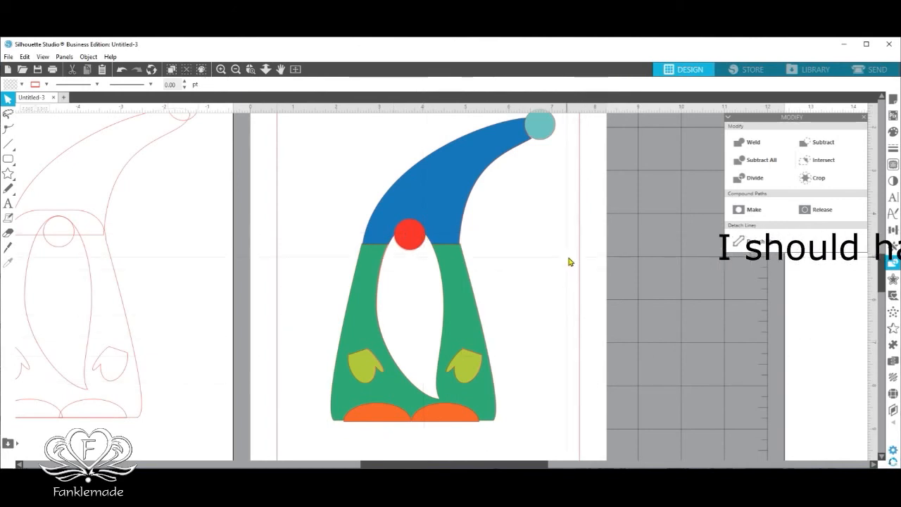
Spread the gnome's pom-pom, hat, nose, beard, mittens, shoes and body apart across the page to show the separate cut pieces.
click(237, 70)
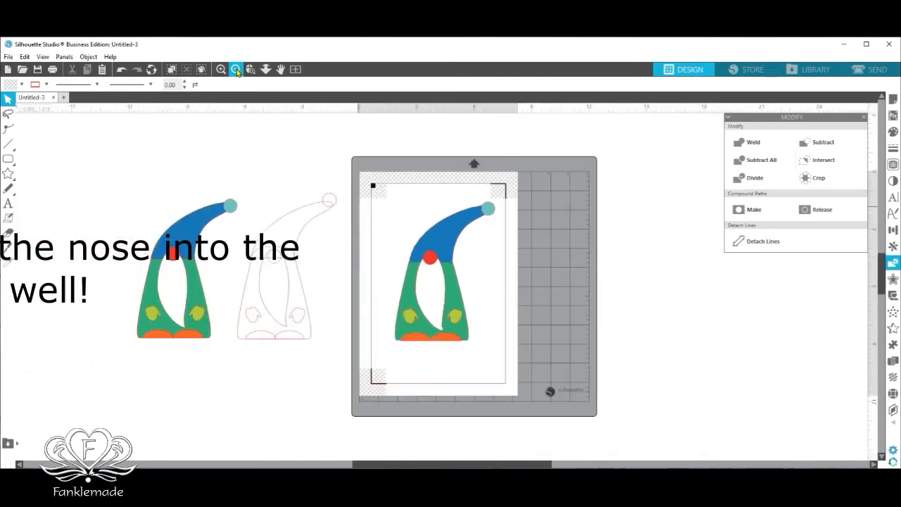
drag(487, 209, 408, 207)
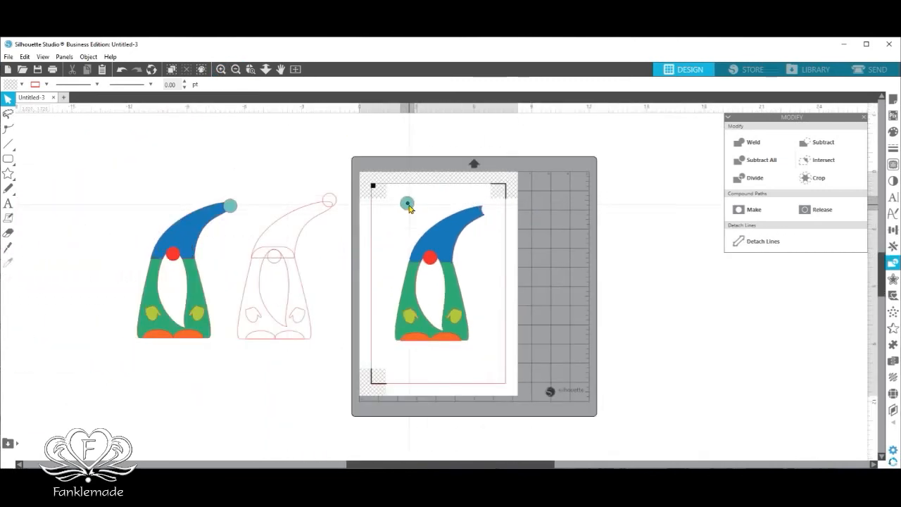
drag(464, 233, 461, 219)
drag(423, 258, 394, 240)
drag(438, 283, 495, 241)
drag(467, 316, 492, 370)
drag(453, 342, 483, 350)
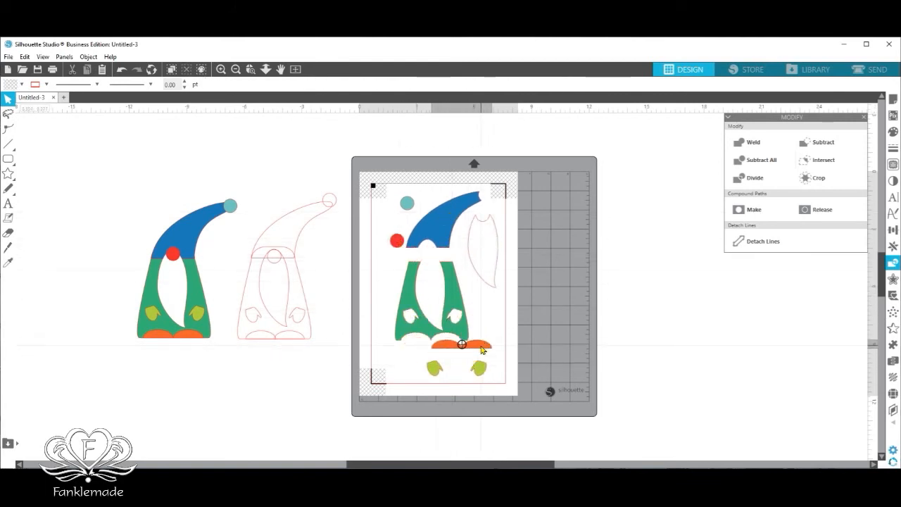
drag(456, 293, 438, 292)
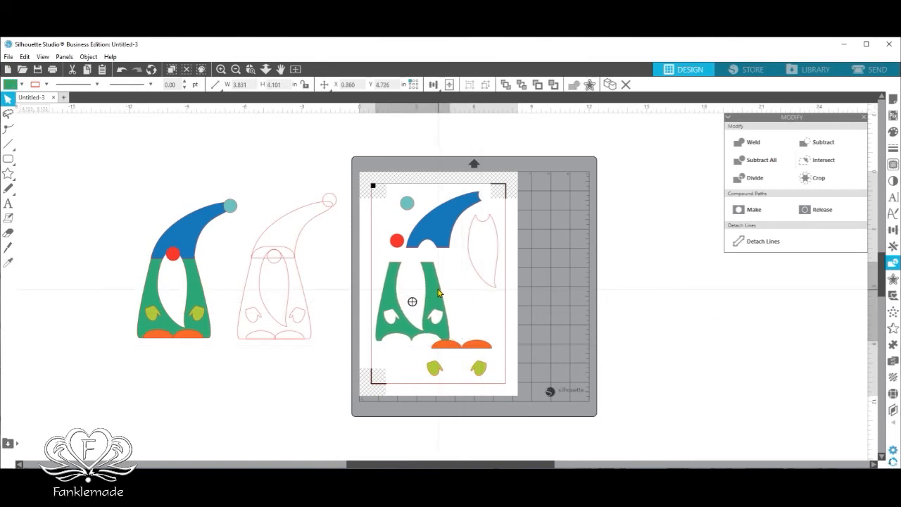
mouse_move(458, 345)
mouse_down()
mouse_move(496, 376)
mouse_move(498, 368)
mouse_move(469, 351)
mouse_up()
drag(448, 220, 403, 205)
click(504, 321)
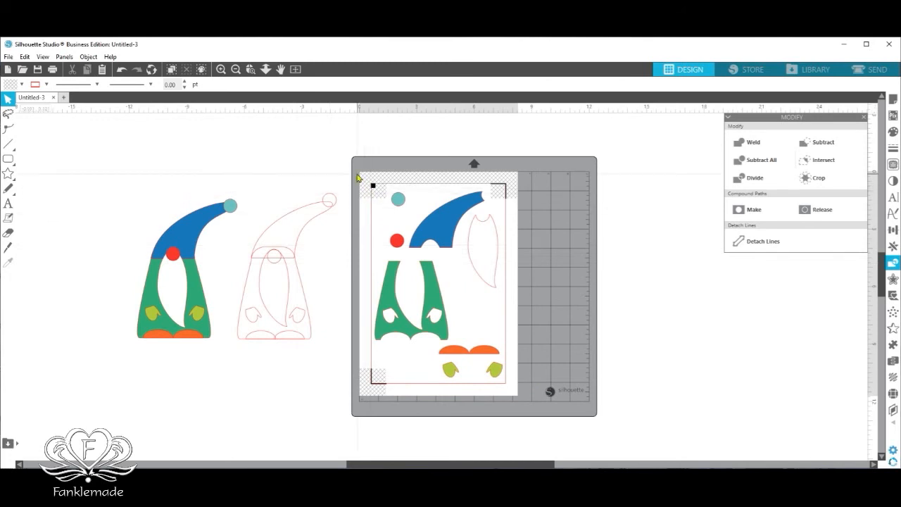
Move all the separated gnome pieces together off the page to the empty area beyond the mat's right edge.
drag(367, 181, 505, 380)
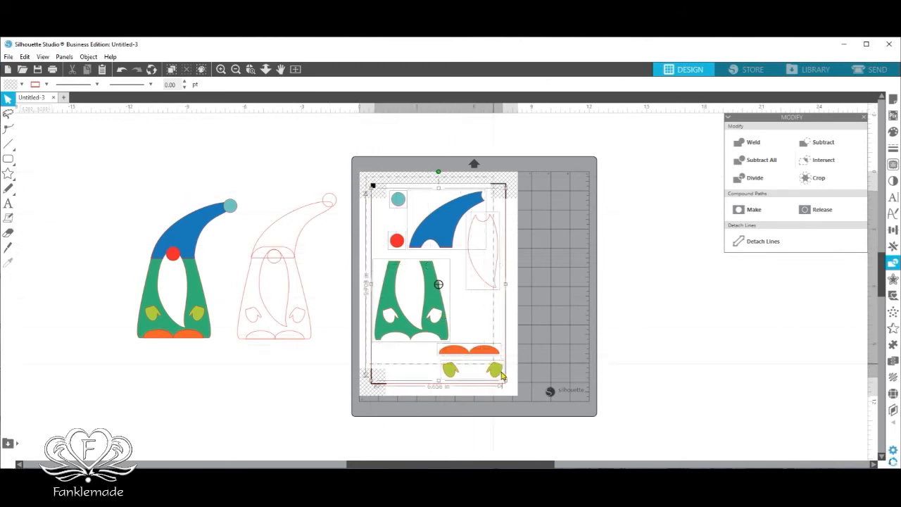
drag(421, 323, 660, 351)
Draw a rectangle about 3.83 by 2.56 in at the page's upper left and place a copy of it just below.
click(9, 158)
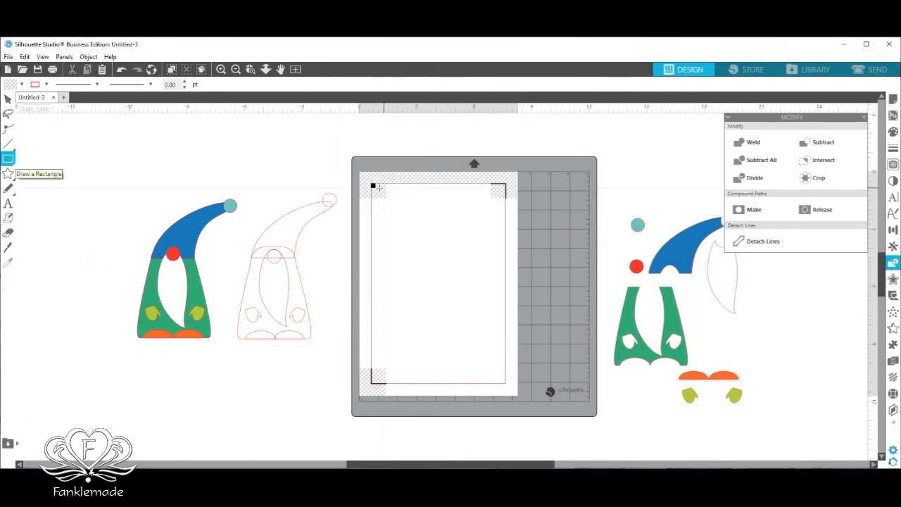
drag(373, 197, 446, 239)
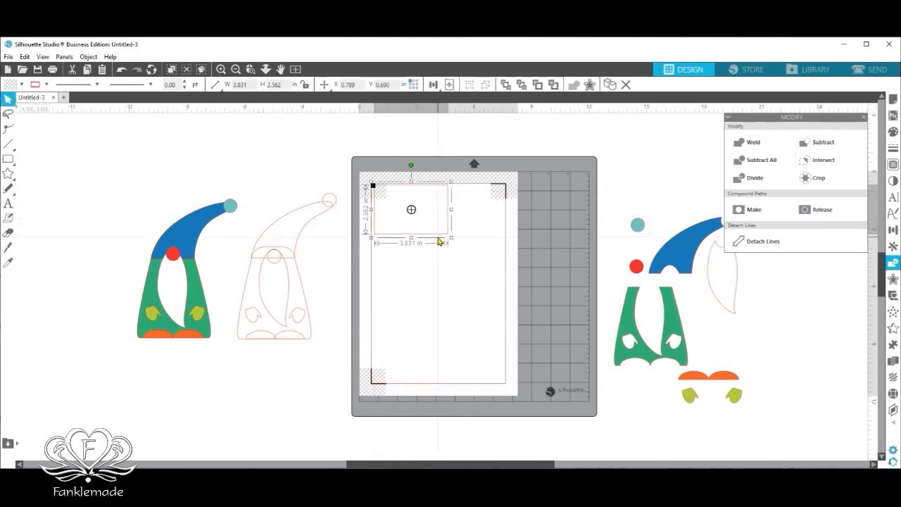
key(ctrl+c)
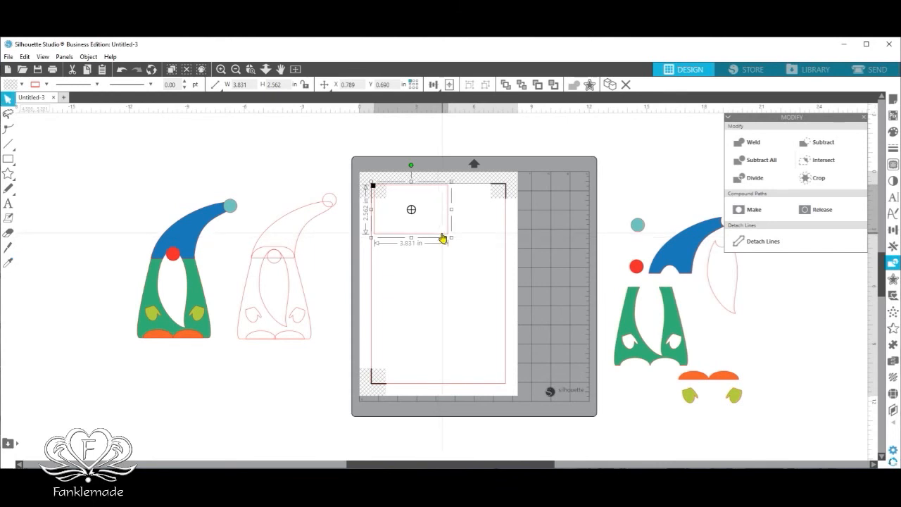
right_click(442, 238)
click(446, 275)
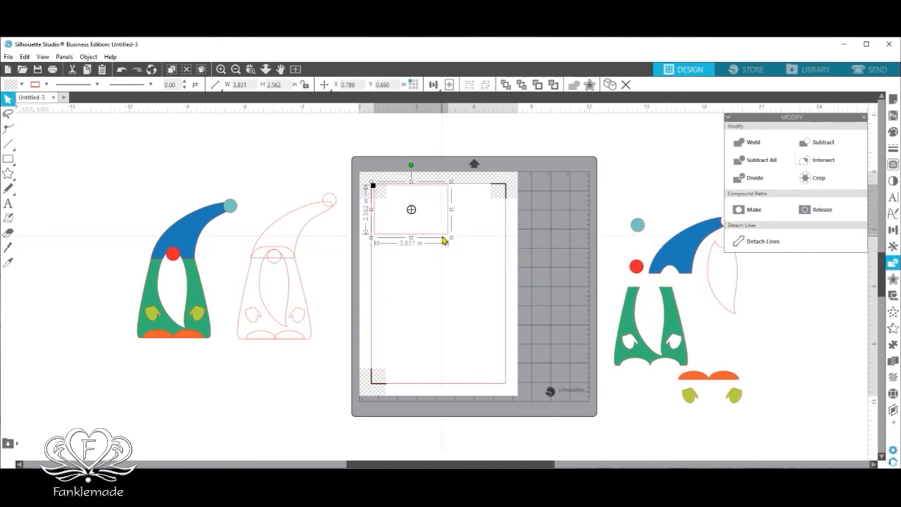
right_click(443, 240)
click(452, 287)
drag(452, 279, 435, 294)
Copy the second rectangle and place the third one beneath it on the page.
right_click(436, 303)
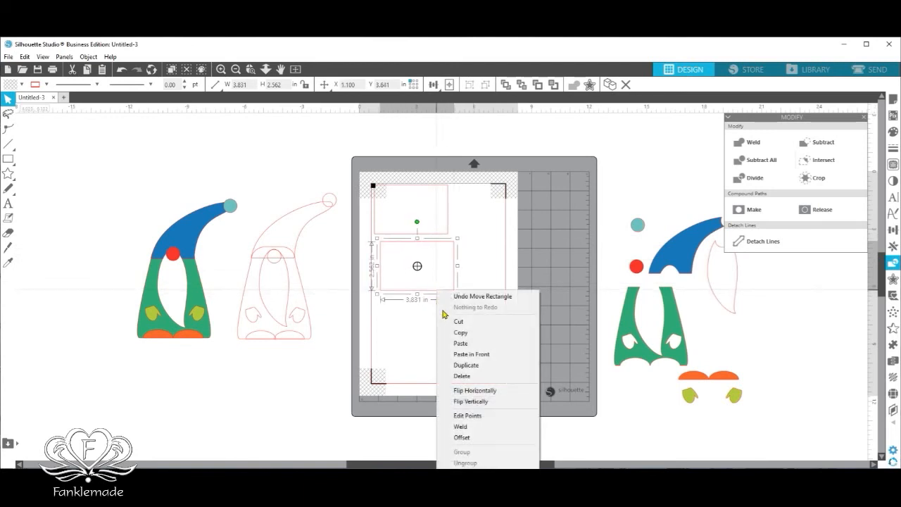
click(459, 332)
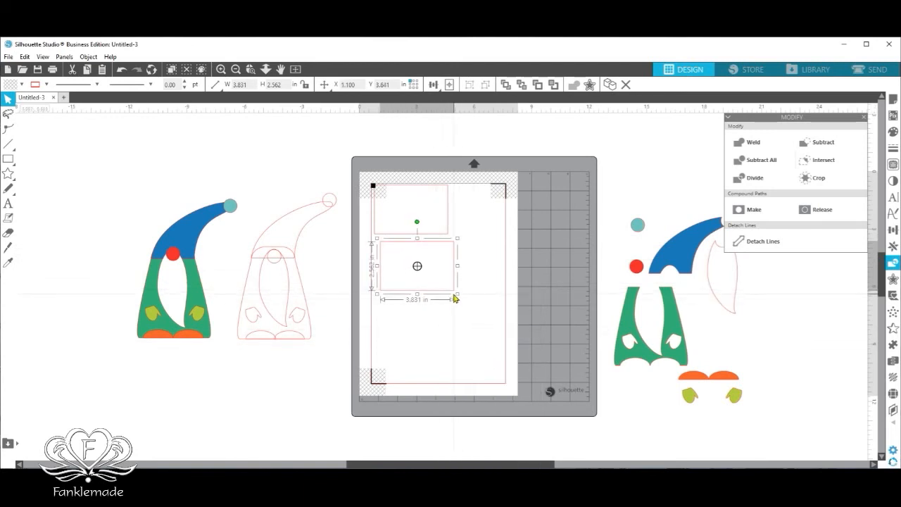
right_click(454, 298)
click(482, 347)
drag(445, 329, 431, 351)
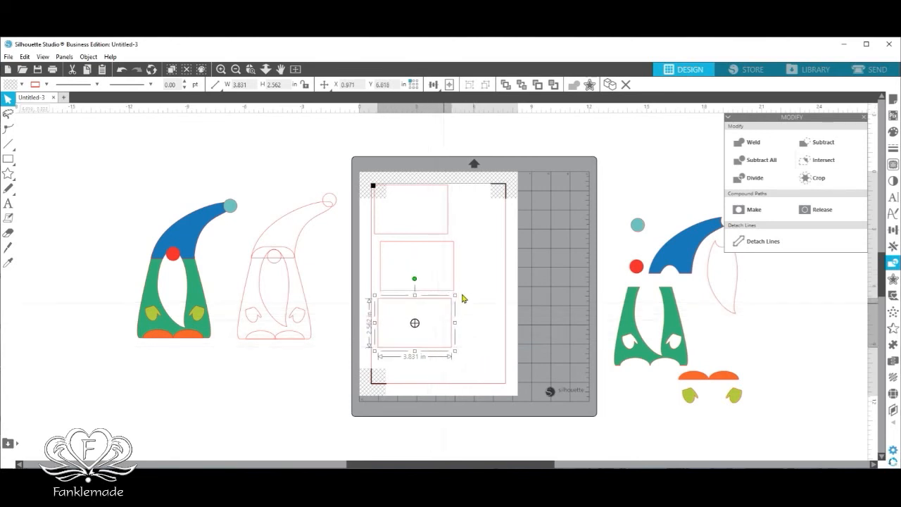
Fill the lowest rectangle with the recently used orange and select the middle rectangle.
click(892, 132)
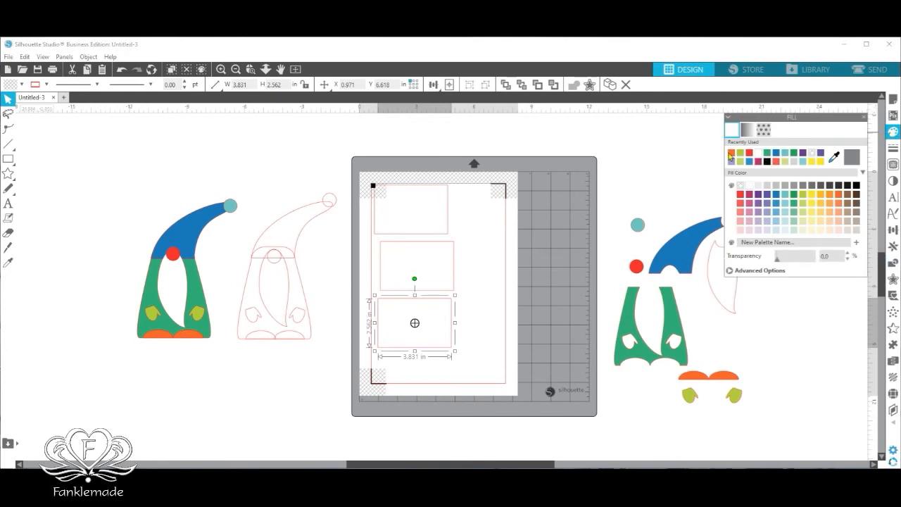
click(732, 153)
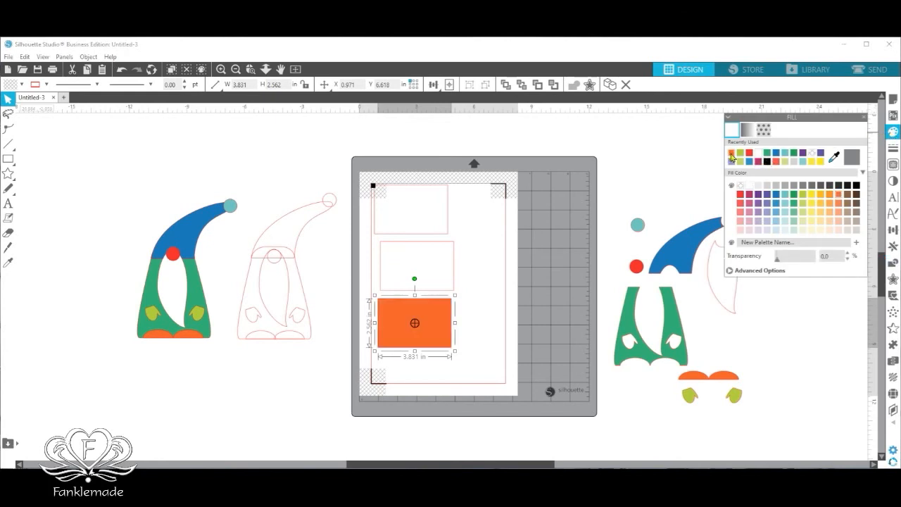
click(455, 271)
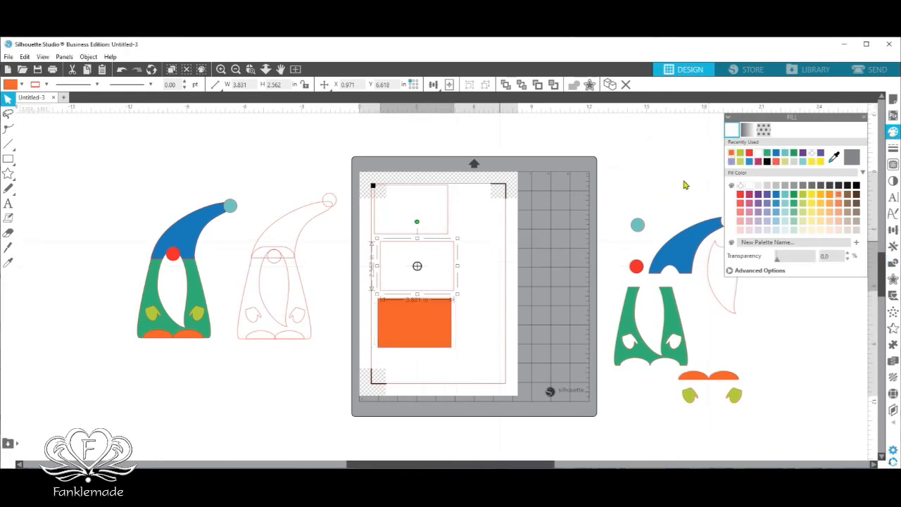
Fill the middle rectangle lime green and the top one blue, and shift the top rectangle slightly left to the page's edge.
click(740, 153)
click(450, 210)
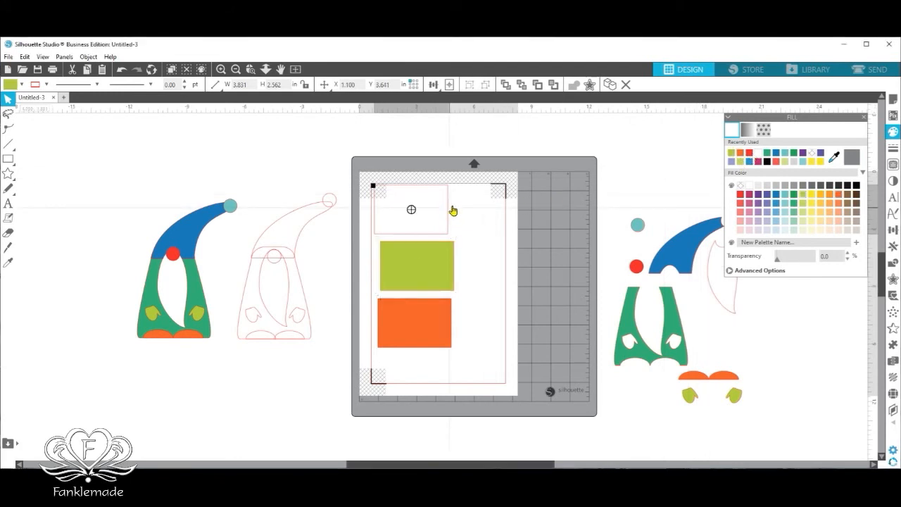
click(775, 155)
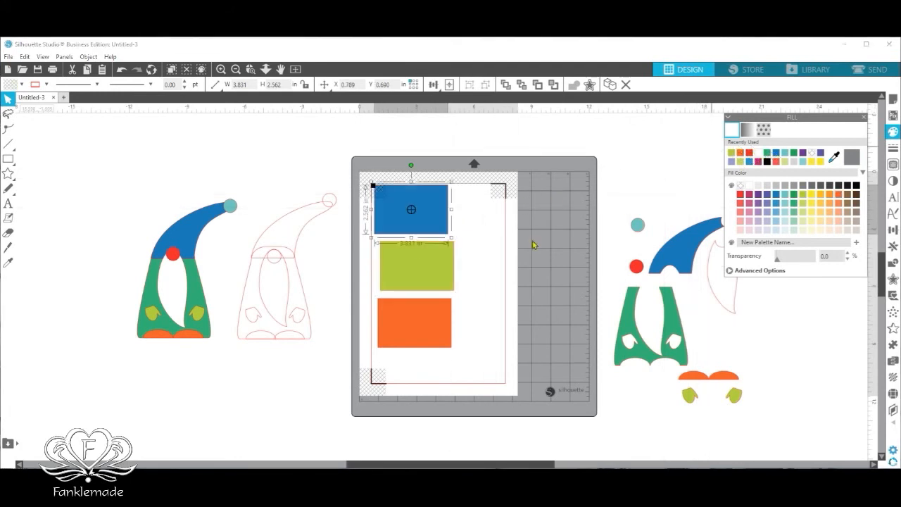
drag(448, 226, 441, 224)
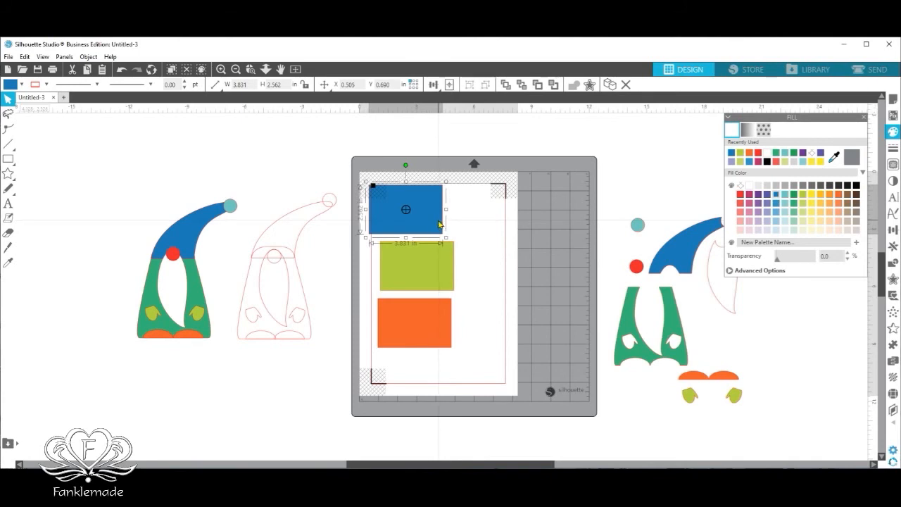
Copy the blue rectangle and place the duplicate to its right on the page.
right_click(439, 224)
click(461, 259)
right_click(438, 220)
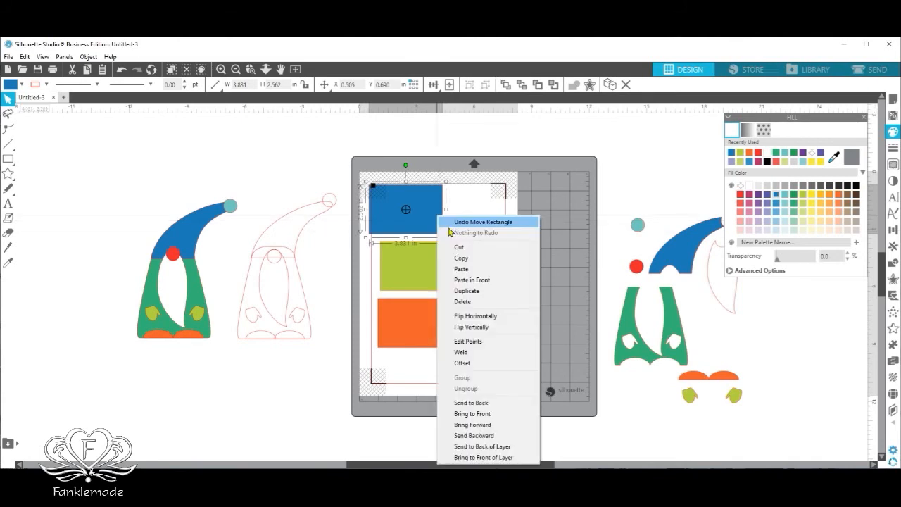
click(462, 269)
drag(423, 225, 486, 228)
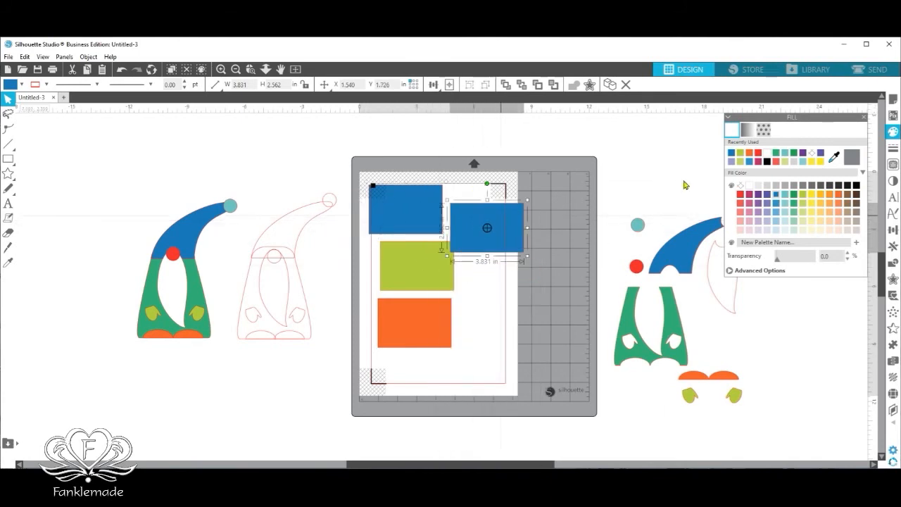
Fill the duplicate rectangle green, rotate it 90 degrees to stand upright and fit it into the page's upper right area.
click(776, 155)
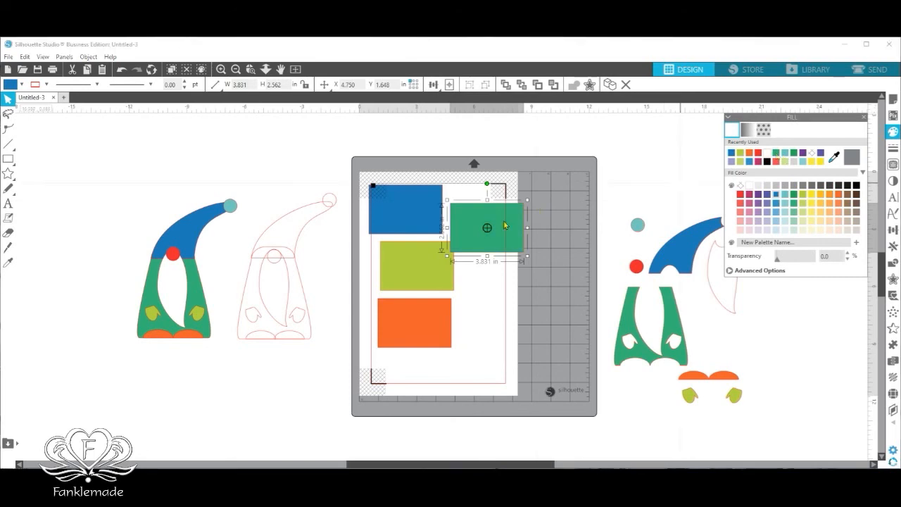
drag(487, 184, 498, 186)
drag(504, 225, 492, 216)
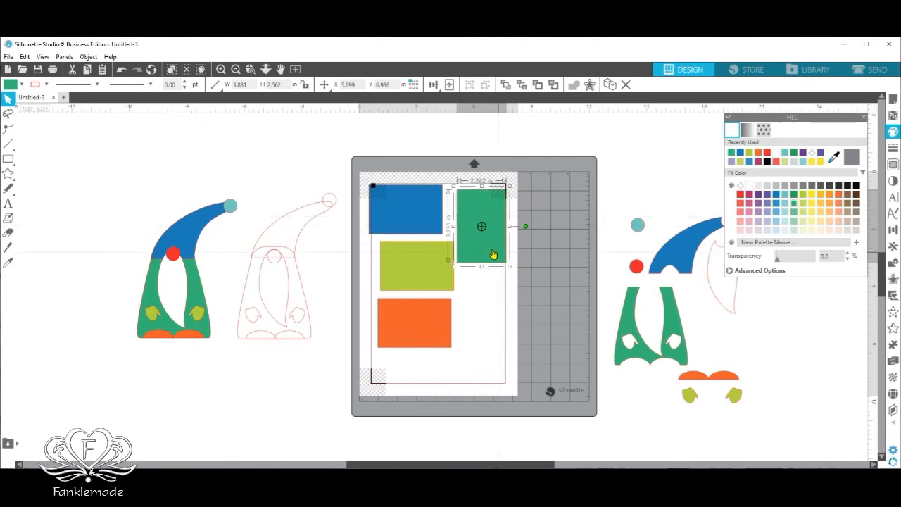
Copy the upright green rectangle, place the duplicate below it and fill the duplicate red.
right_click(487, 249)
click(509, 289)
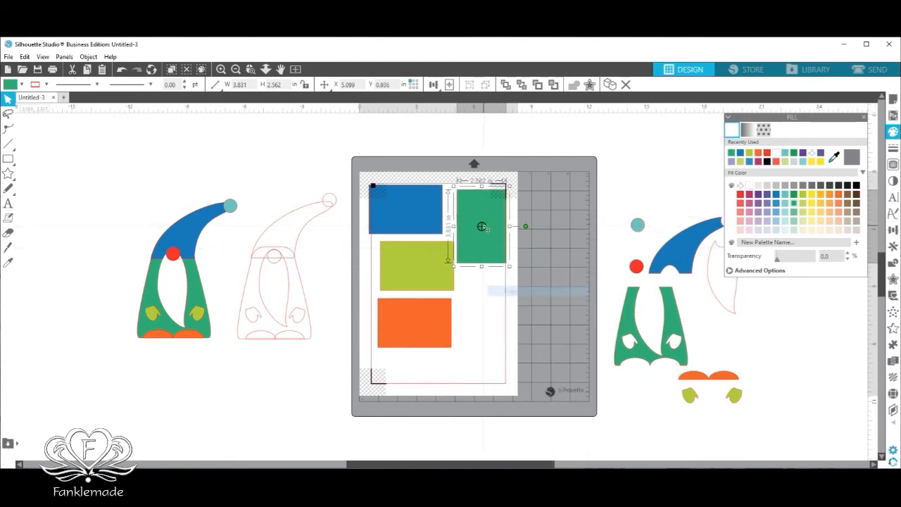
right_click(491, 246)
click(515, 281)
drag(486, 211, 476, 304)
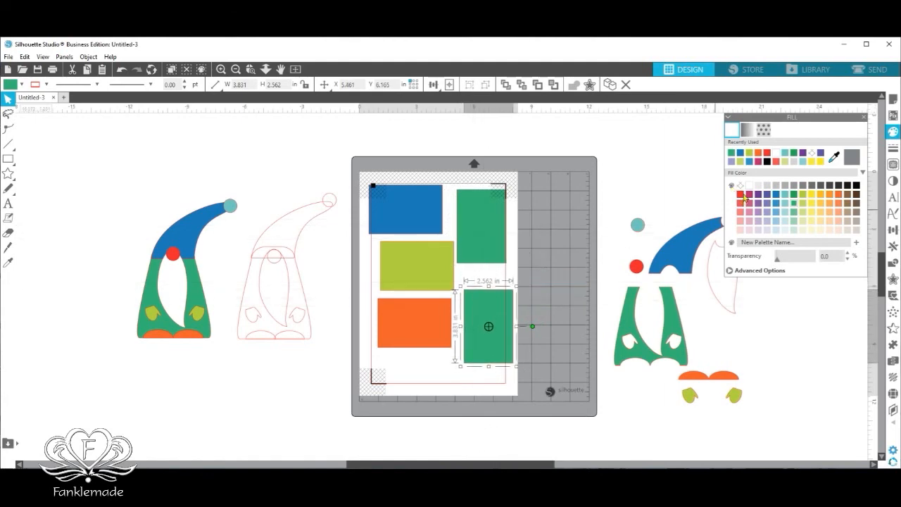
click(766, 155)
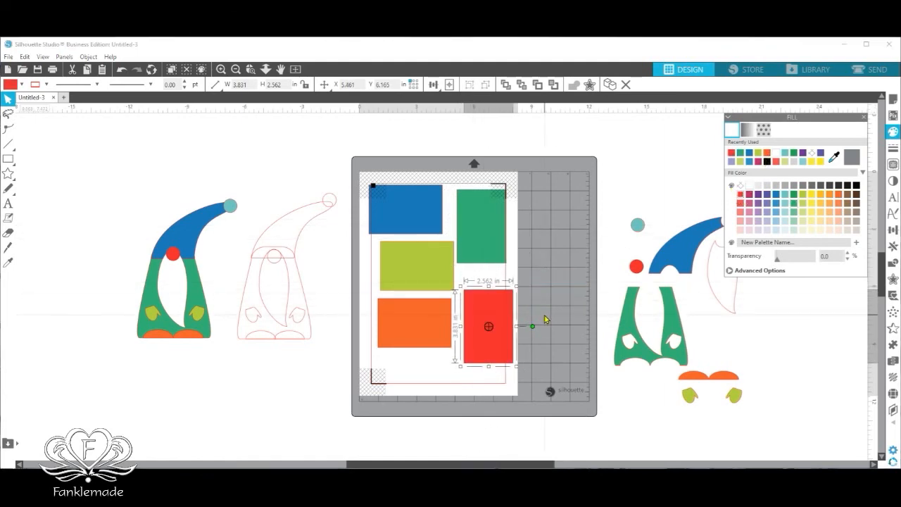
Move the lime, orange and red rectangles upward to close the gaps and free space at the page's bottom.
click(429, 257)
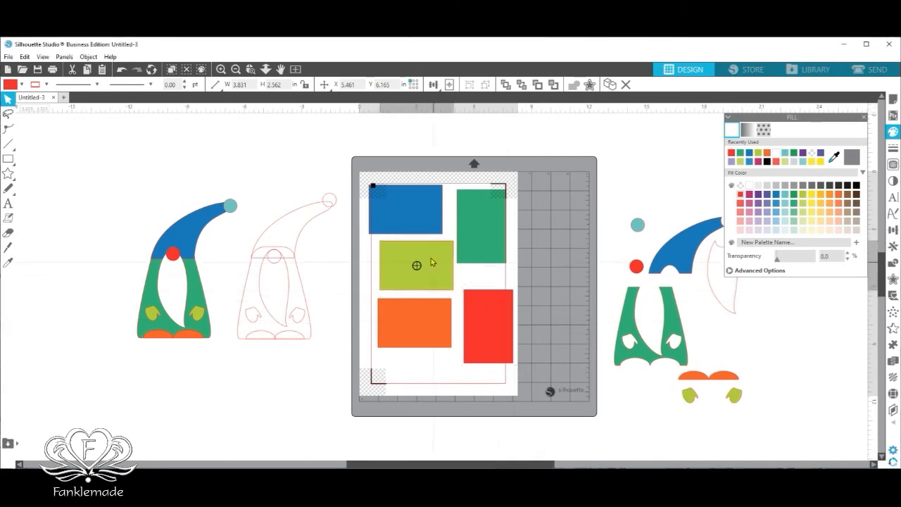
drag(429, 257, 419, 249)
drag(435, 305, 433, 292)
drag(485, 318, 480, 297)
Copy the red rectangle, lay the duplicate horizontally beneath the orange one and fill it white.
right_click(484, 296)
click(503, 336)
right_click(482, 302)
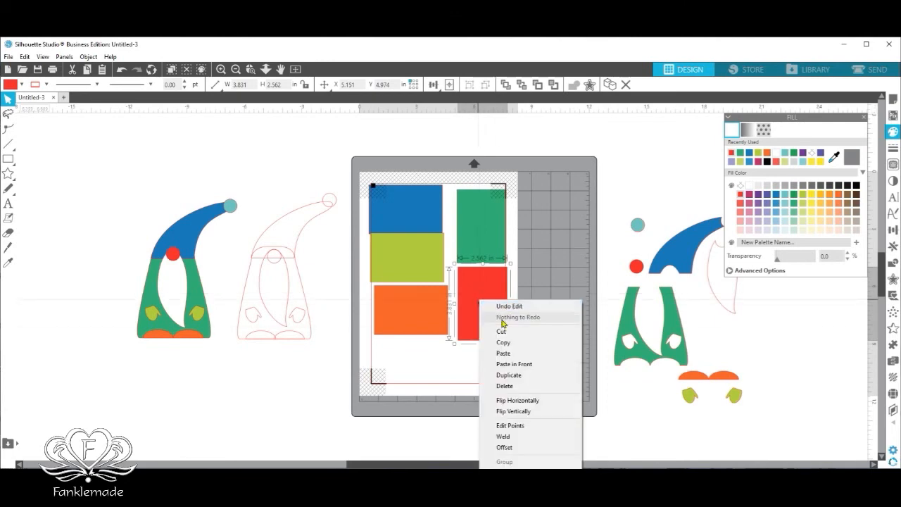
click(512, 354)
drag(498, 307, 451, 355)
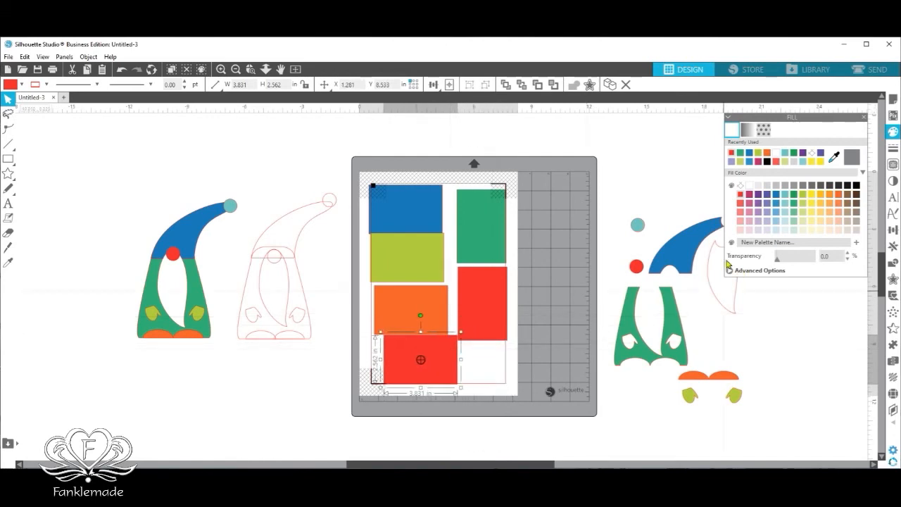
click(743, 186)
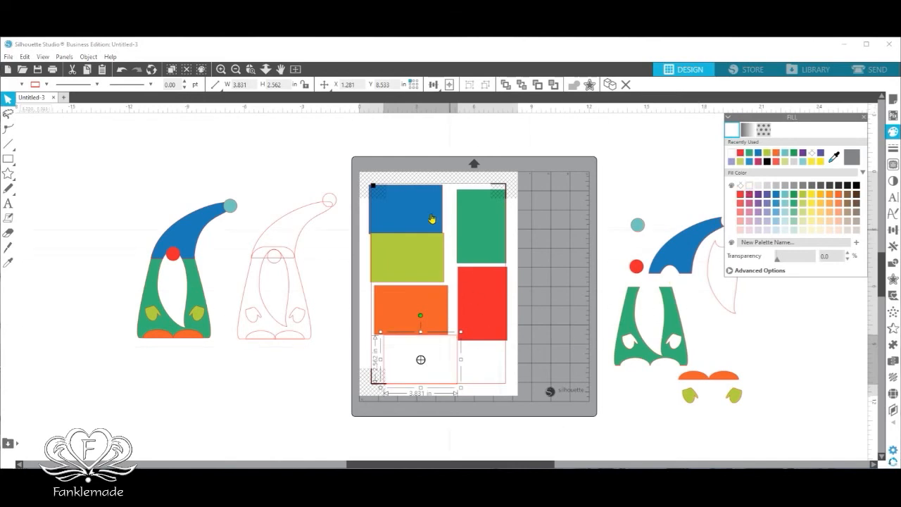
Scale all six rectangles down together to about 3.66 by 2.45 in each so they fit the page's cut border.
click(482, 227)
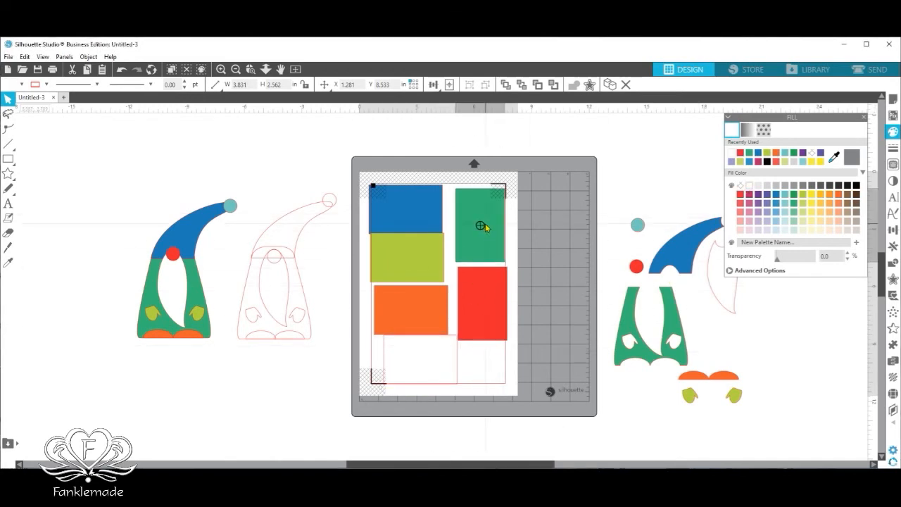
drag(365, 173, 506, 384)
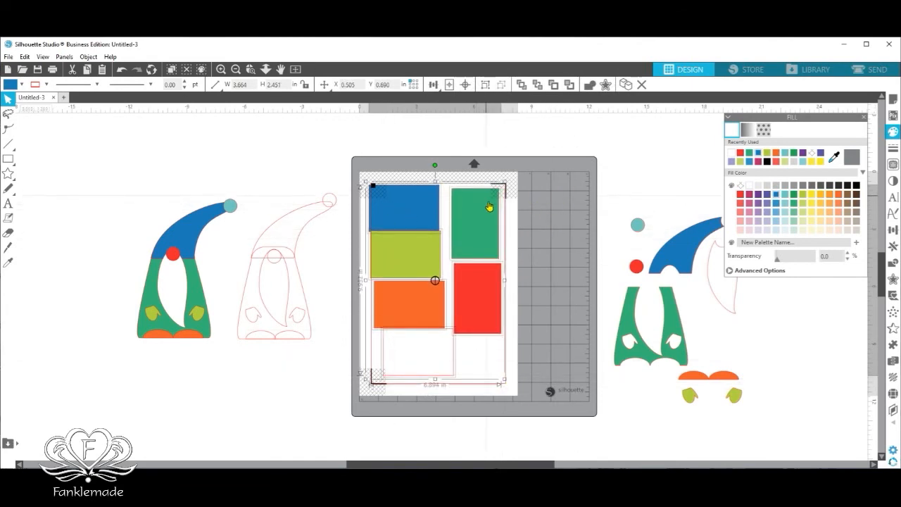
click(579, 202)
Nudge the lime and orange rectangles and align the white rectangle with the left edge of the cut border.
drag(422, 256, 424, 256)
drag(414, 290, 415, 290)
click(410, 342)
drag(410, 345, 399, 348)
Move the separated blue hat piece slightly left and select all the separated gnome pieces beside the mat.
drag(691, 254, 682, 254)
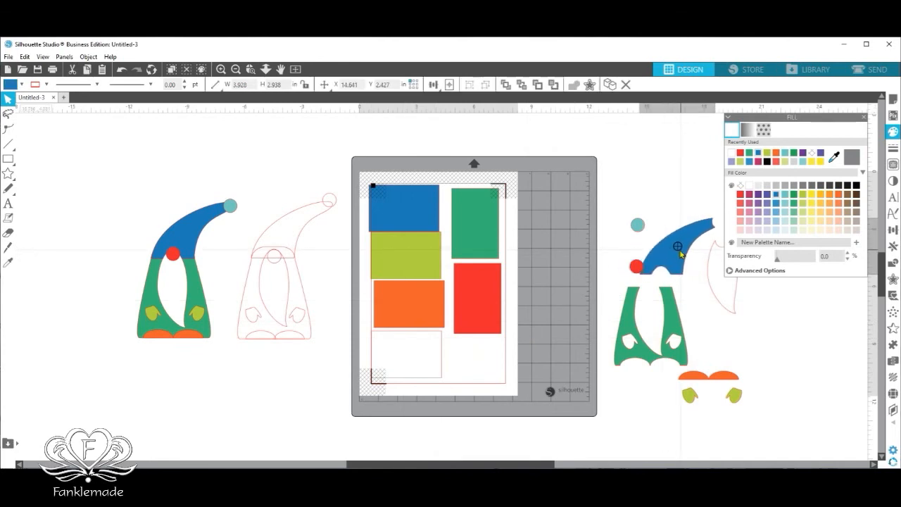
drag(621, 208, 745, 401)
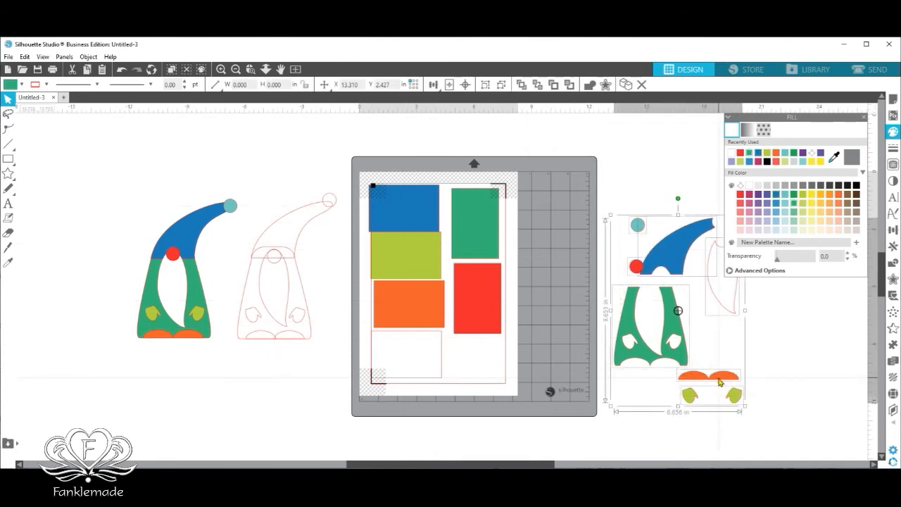
right_click(720, 382)
click(730, 145)
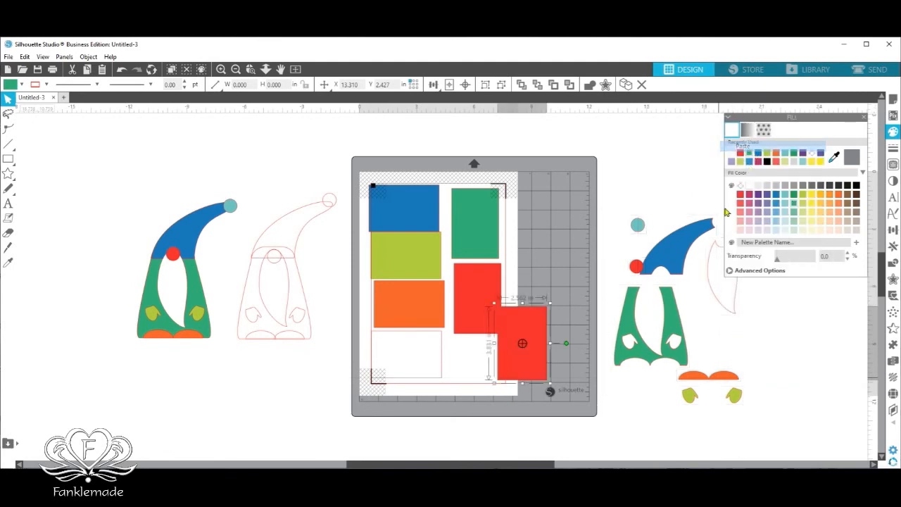
click(123, 69)
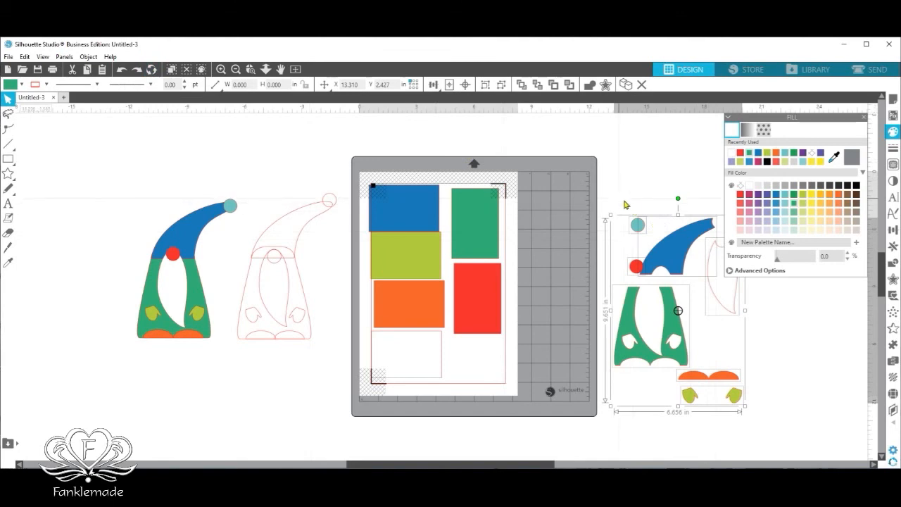
Copy the selected gnome pieces, place the duplicates over the page and mat, and make their fill transparent.
right_click(678, 253)
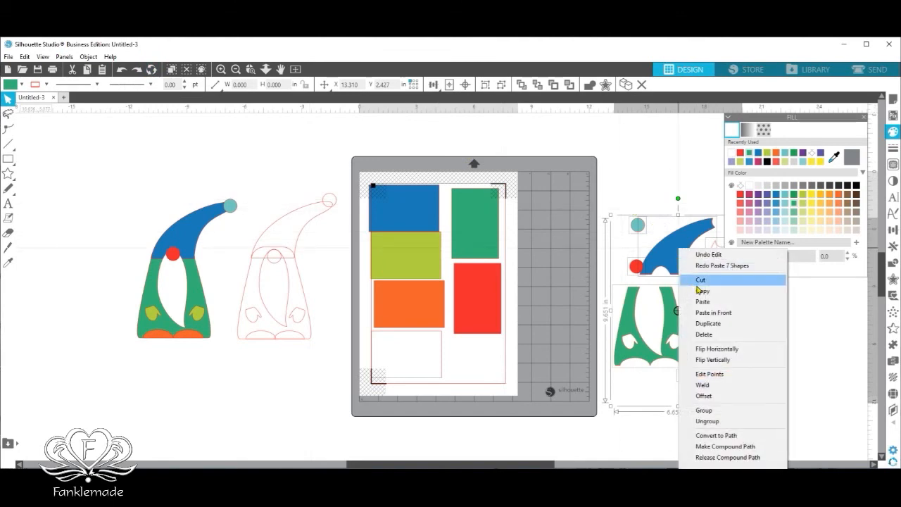
click(701, 291)
right_click(681, 262)
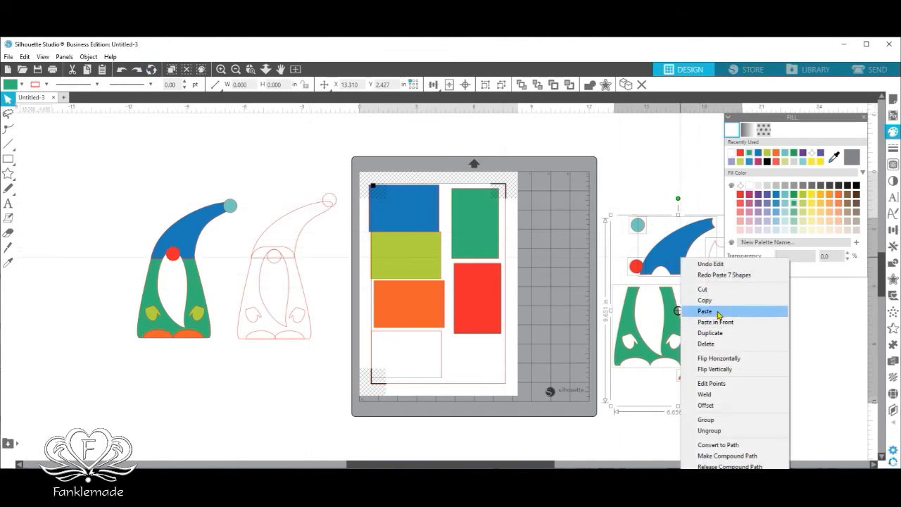
click(720, 316)
drag(691, 287, 514, 255)
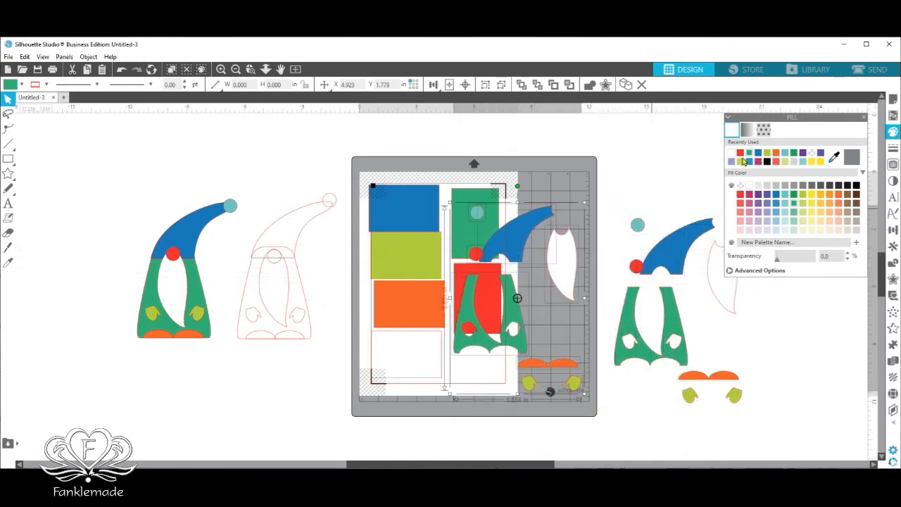
click(740, 185)
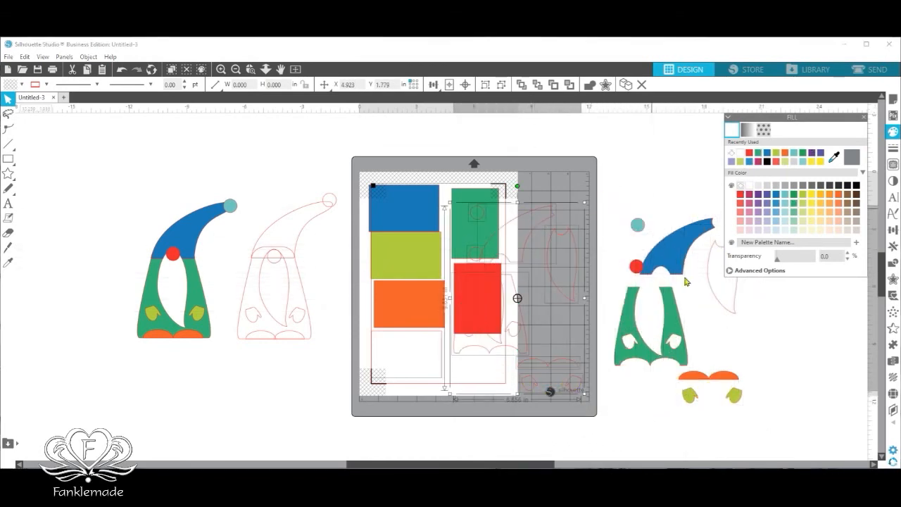
Bring the transparent gnome pieces to the front and move them toward the mat's upper right.
right_click(575, 271)
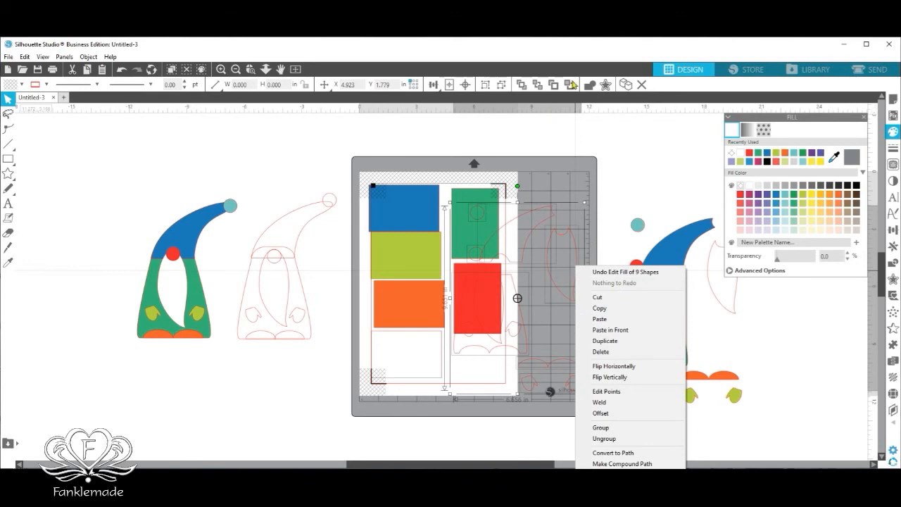
click(522, 86)
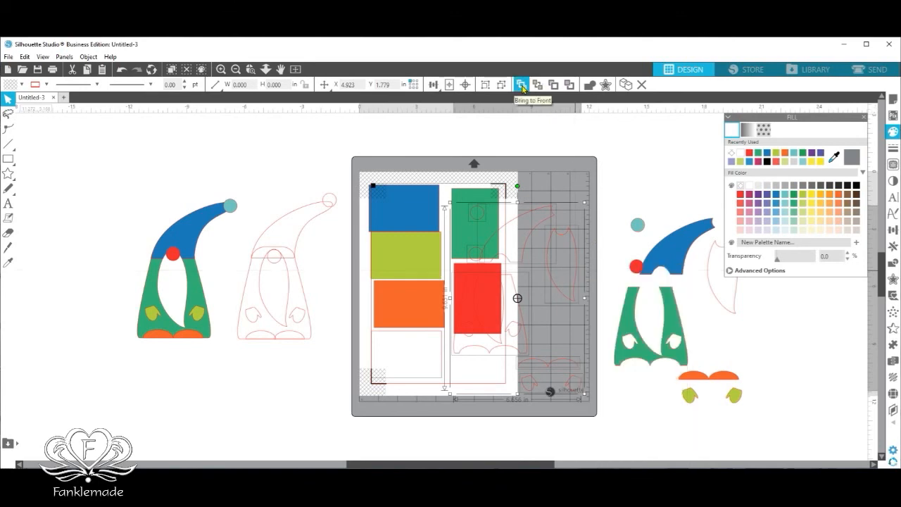
drag(572, 283, 611, 230)
Place the outlined pom-pom circle on the red rectangle and change that rectangle's fill to a light red.
click(666, 169)
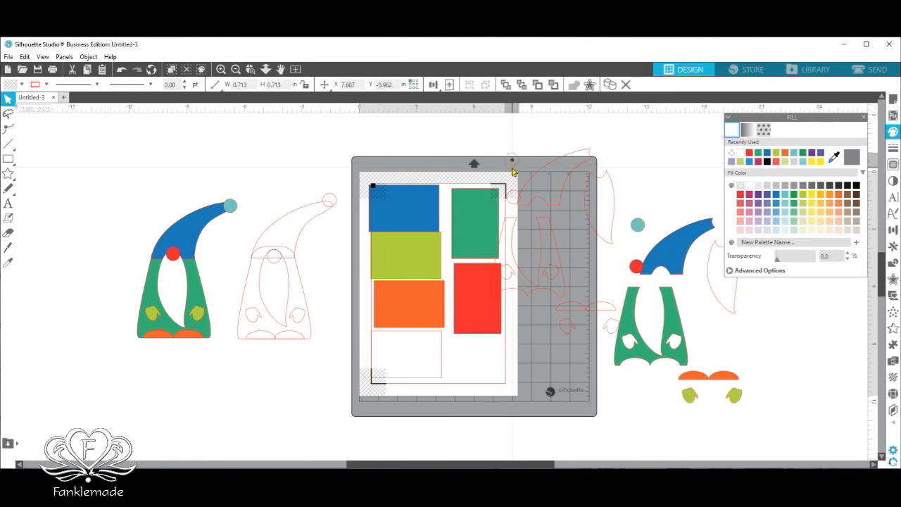
click(466, 280)
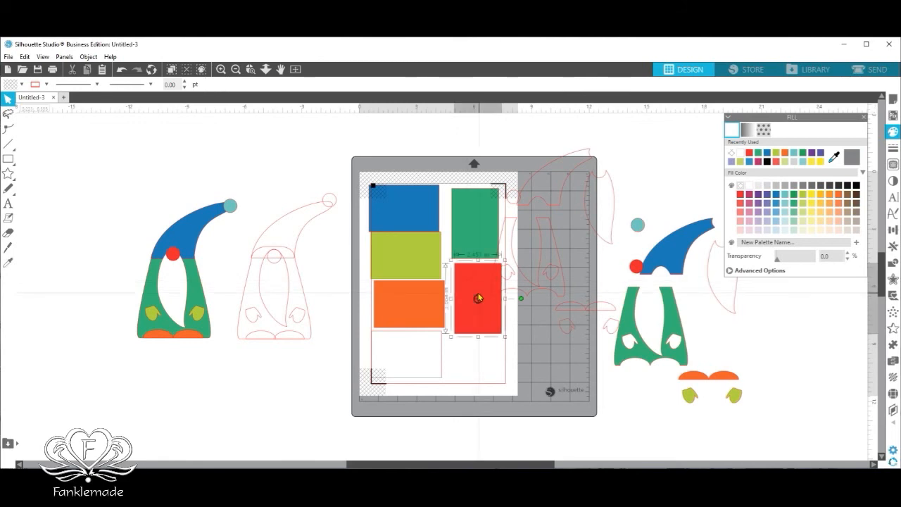
click(739, 213)
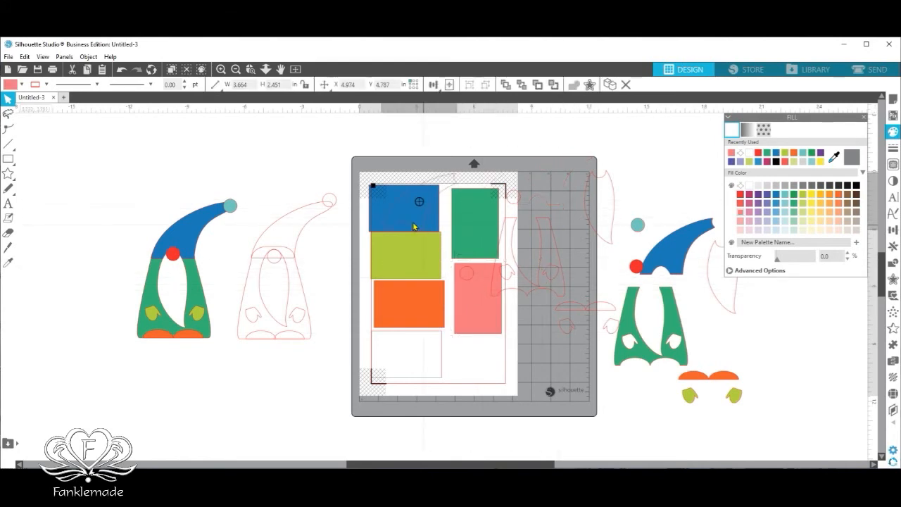
Place the outlined hat piece over the blue rectangle and rotate it clockwise to fit more level within it.
click(404, 197)
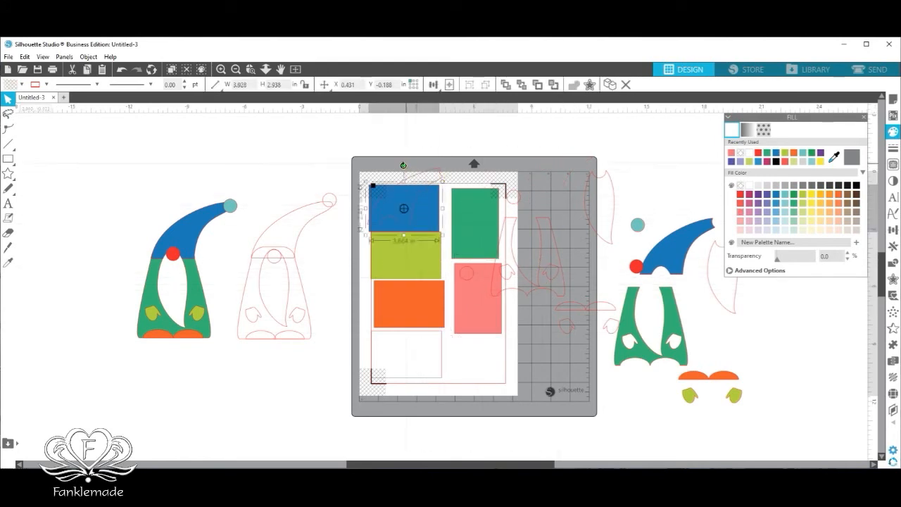
mouse_move(403, 166)
mouse_down()
mouse_move(388, 169)
mouse_move(413, 168)
mouse_move(403, 174)
mouse_up()
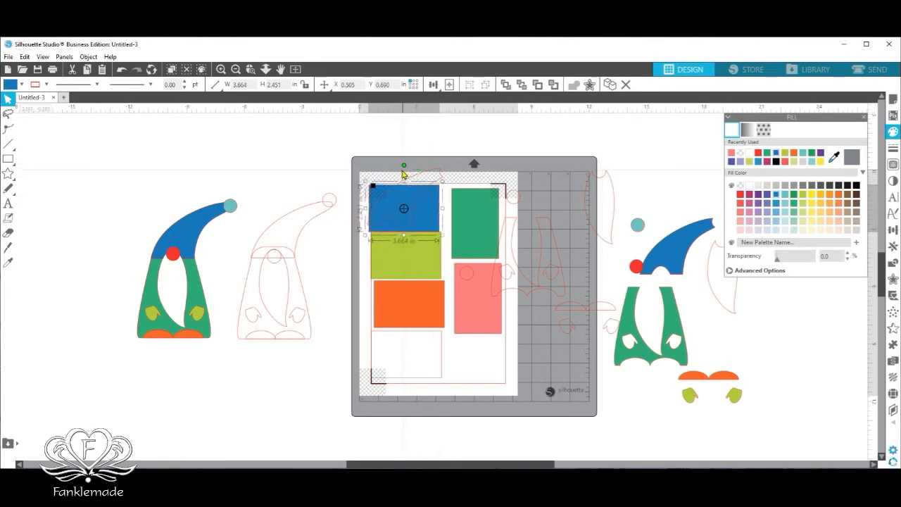
click(436, 170)
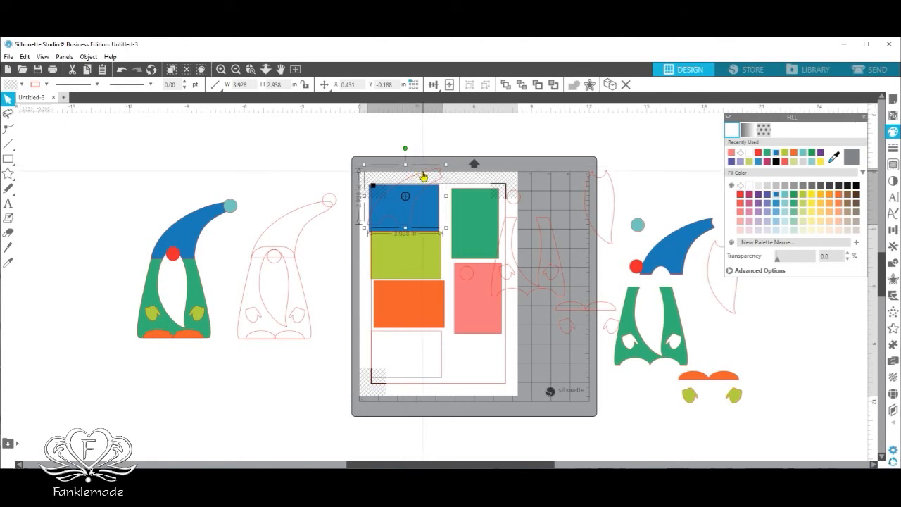
drag(405, 148, 456, 218)
click(427, 208)
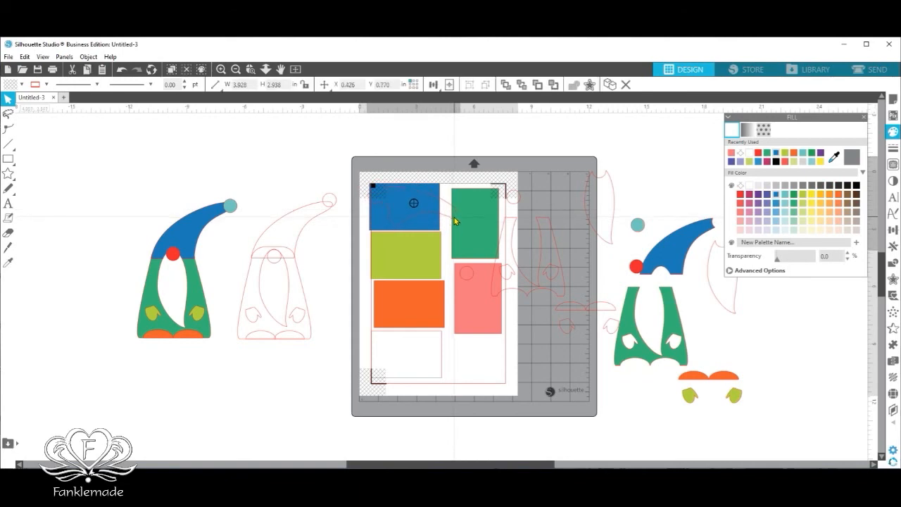
Shrink the light red rectangle to about 1.18 by 1.77 in, place it with its circle low on the page, and group them.
click(469, 282)
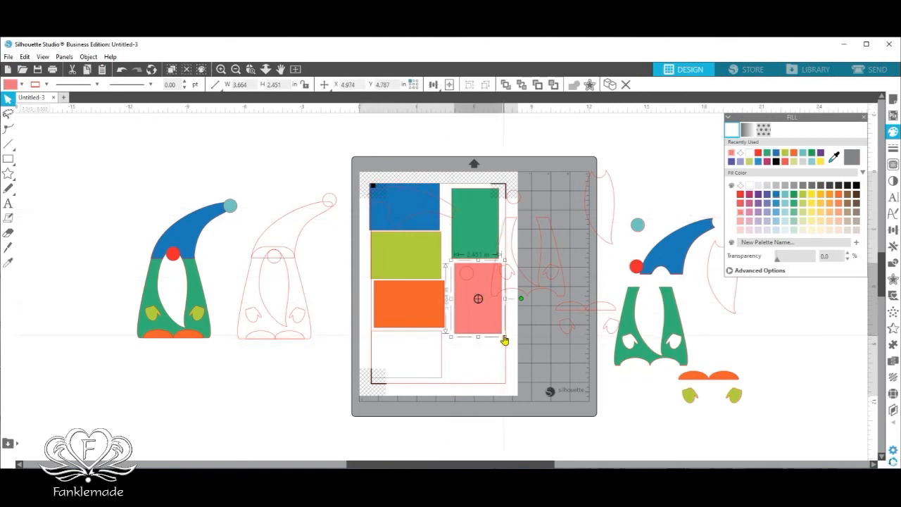
drag(503, 337, 468, 371)
click(476, 284)
right_click(471, 367)
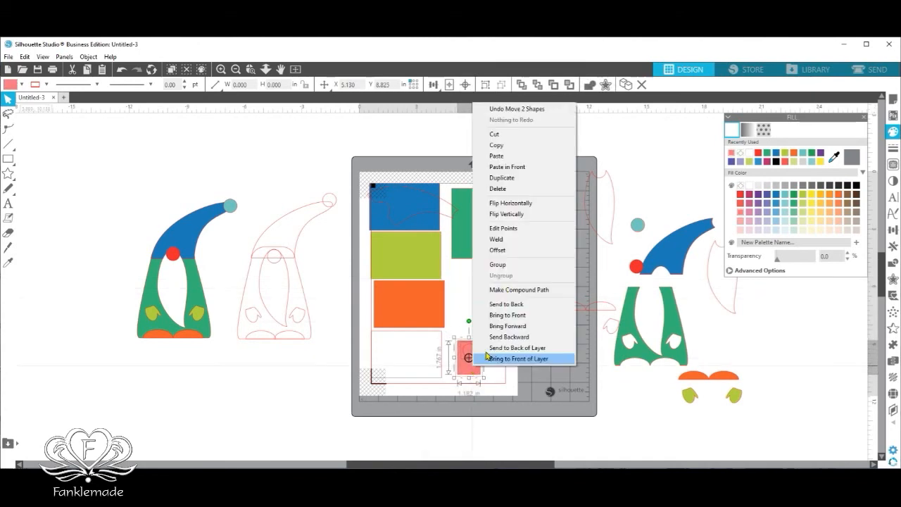
click(508, 265)
Enlarge the green rectangle to about 4.12 by 6.15 in and place the outlined gnome body over it.
drag(530, 295, 504, 344)
click(496, 241)
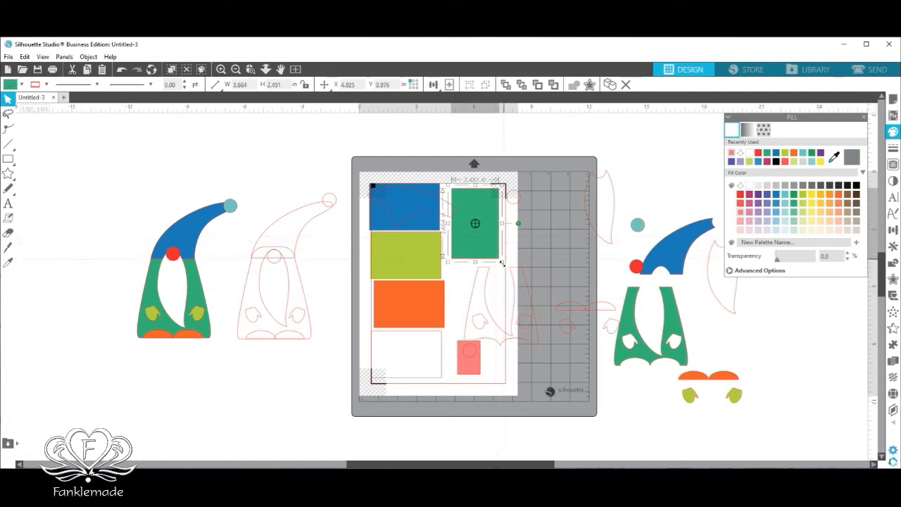
drag(502, 261, 540, 307)
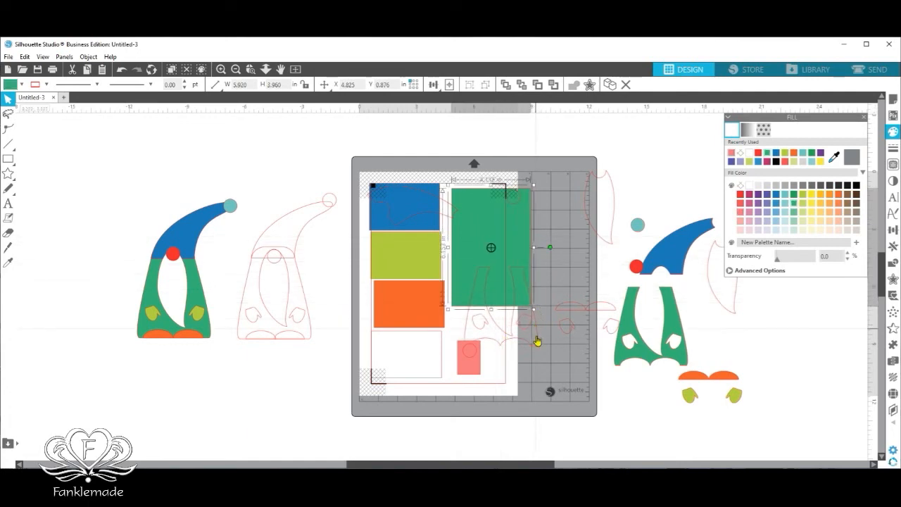
click(523, 281)
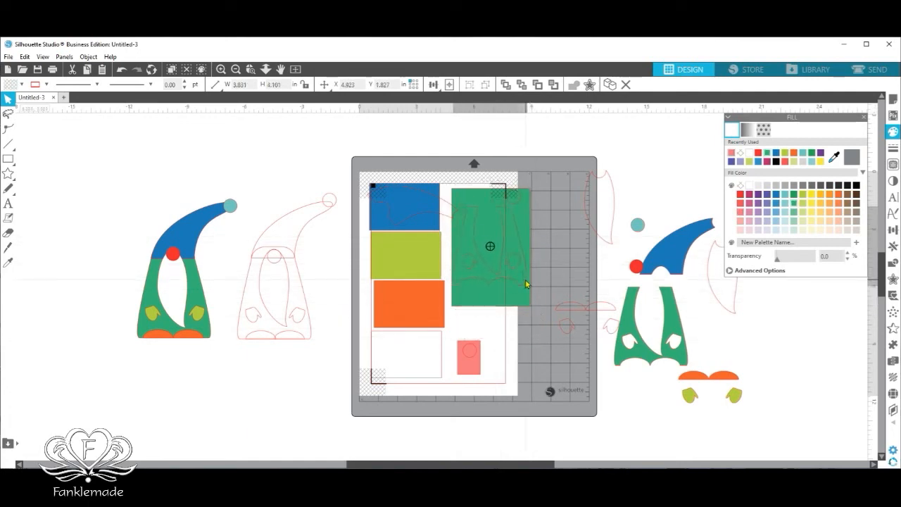
click(520, 204)
mouse_move(518, 206)
mouse_down()
mouse_move(539, 204)
mouse_move(511, 212)
mouse_up()
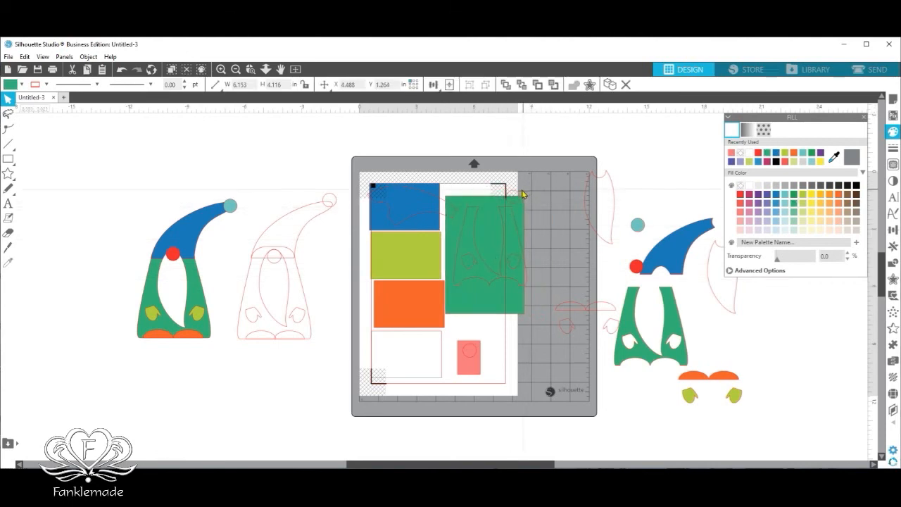
Move the spare circle outline aside, then copy the grouped light red rectangle and circle and place the copy beside the original.
click(512, 343)
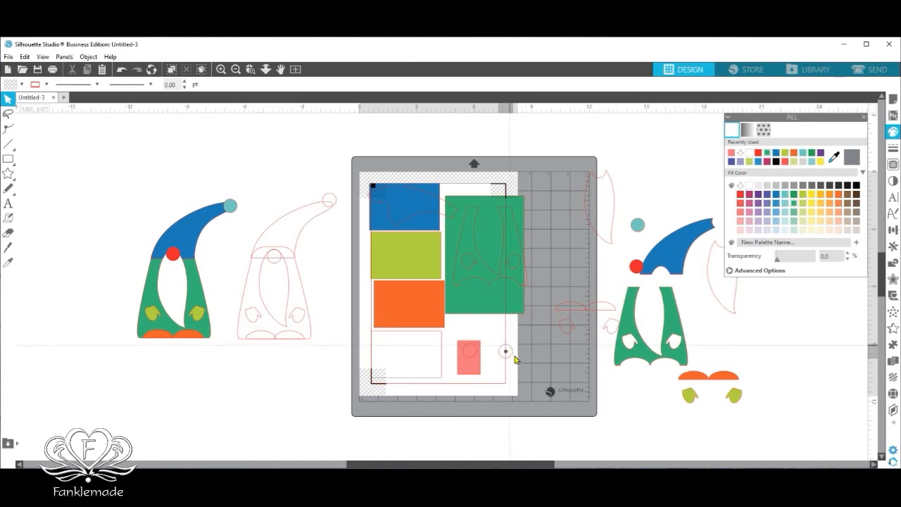
click(482, 359)
right_click(481, 365)
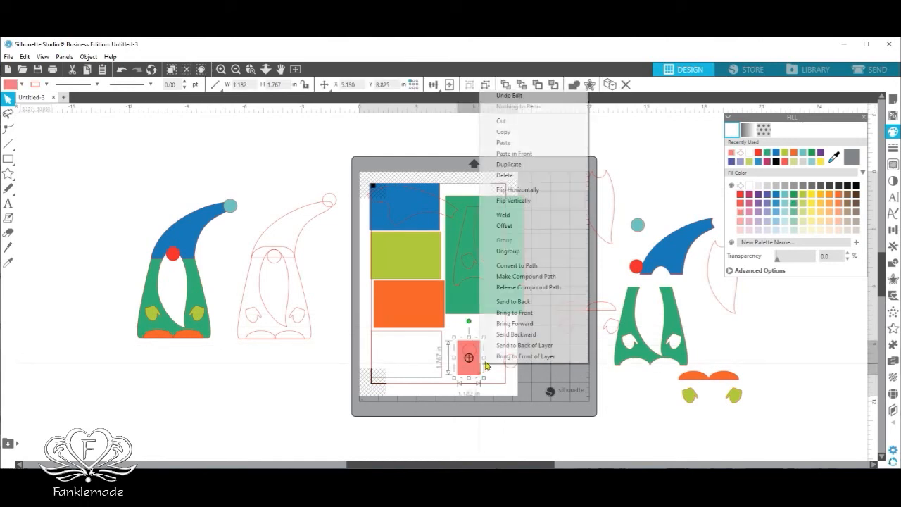
click(538, 134)
right_click(465, 369)
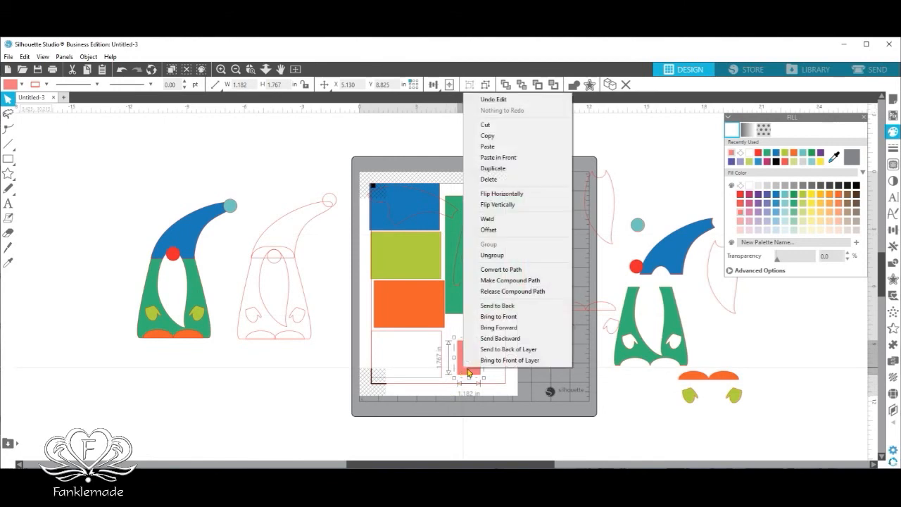
click(493, 147)
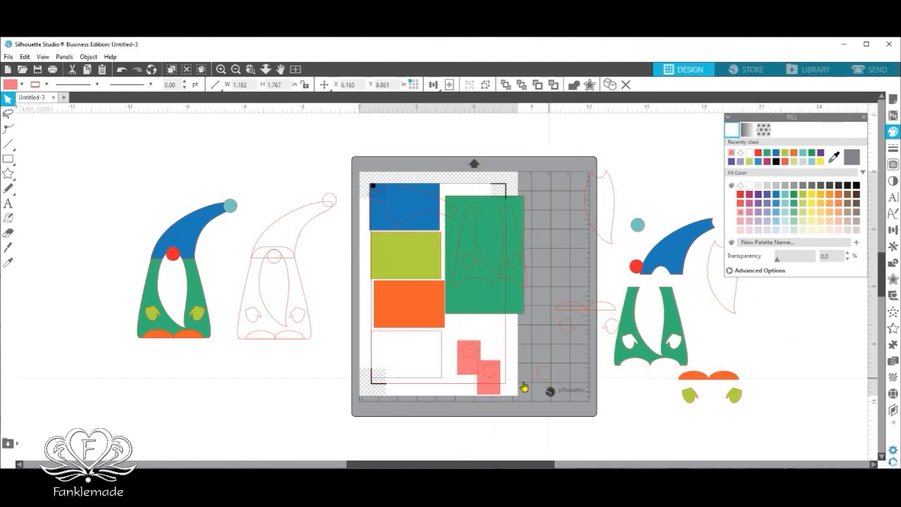
drag(496, 392, 501, 374)
Change the fill of the copied small rectangle to teal.
click(498, 363)
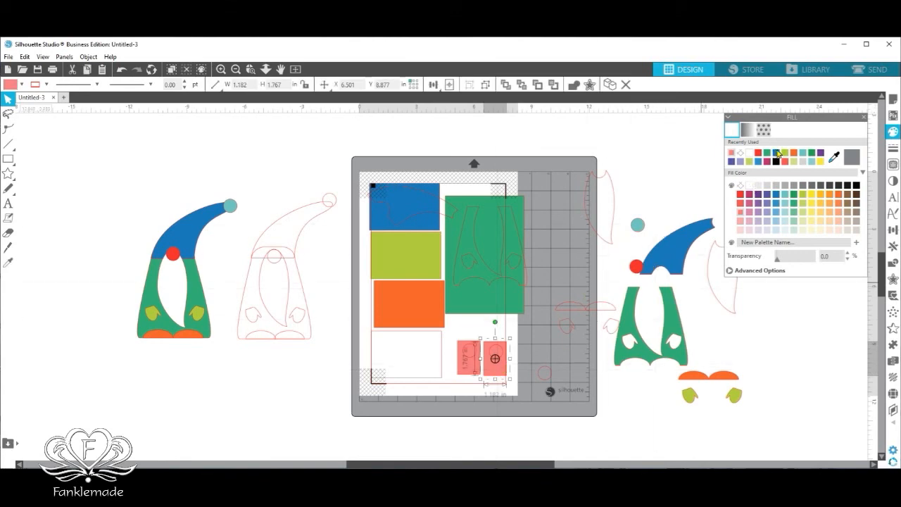
click(806, 156)
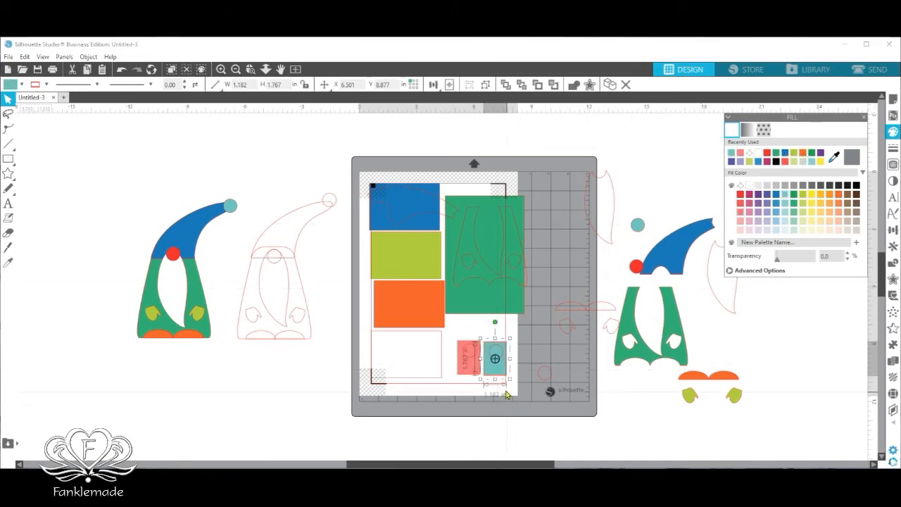
click(472, 353)
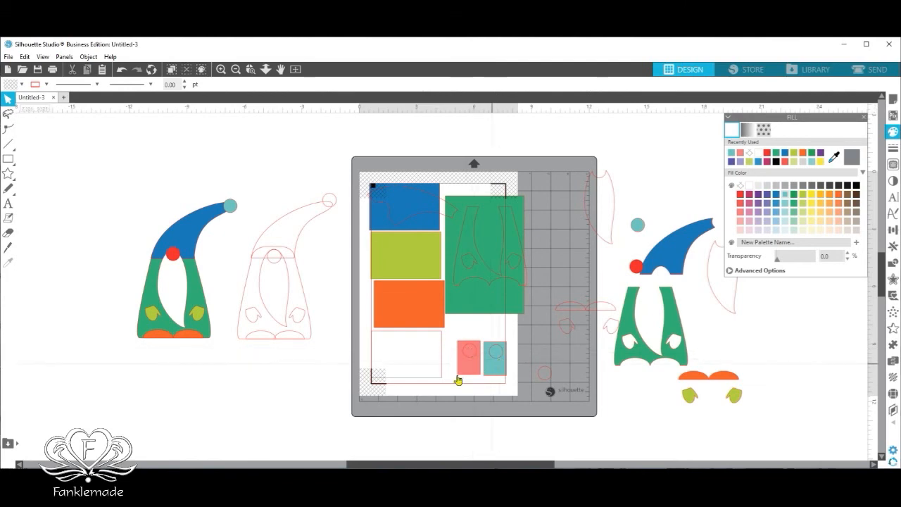
Place the outlined beard over the unfilled rectangle at the page's lower left and rotate it counter-clockwise to lie lengthwise.
drag(441, 377, 447, 376)
drag(600, 239, 426, 363)
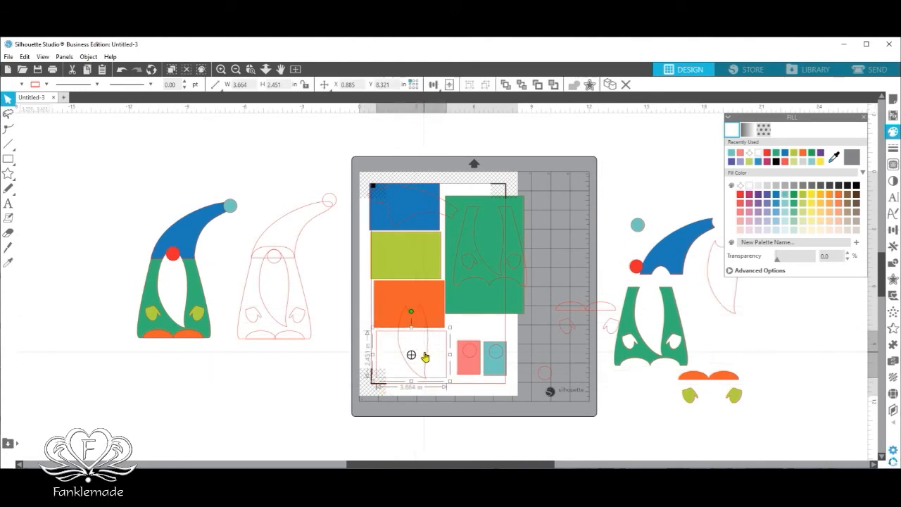
click(426, 353)
drag(413, 285, 377, 325)
drag(403, 359, 437, 386)
click(436, 357)
click(452, 352)
click(451, 353)
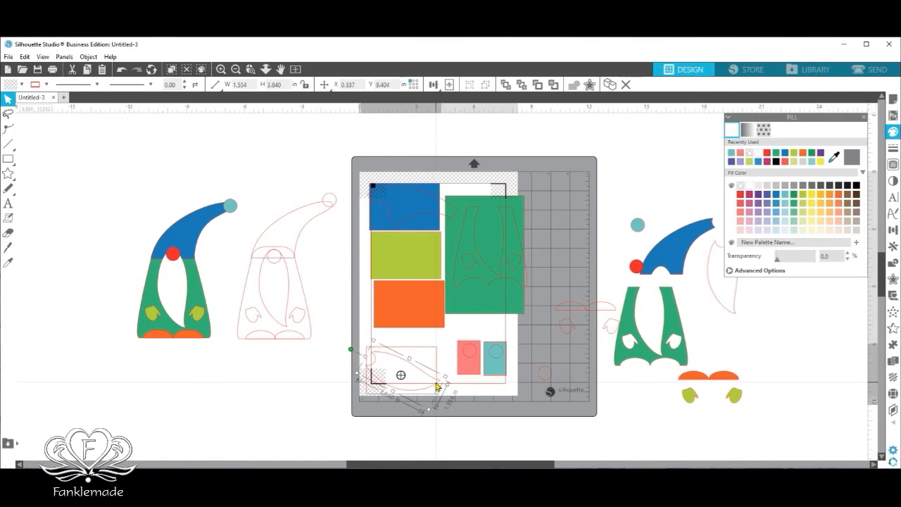
Enlarge the unfilled rectangle and position it so that it encloses the rotated beard outline.
click(437, 355)
drag(440, 344, 451, 345)
drag(431, 374, 425, 376)
Place the outlined shoes on the orange rectangle and reduce that rectangle's height to about 1.49 in.
click(423, 317)
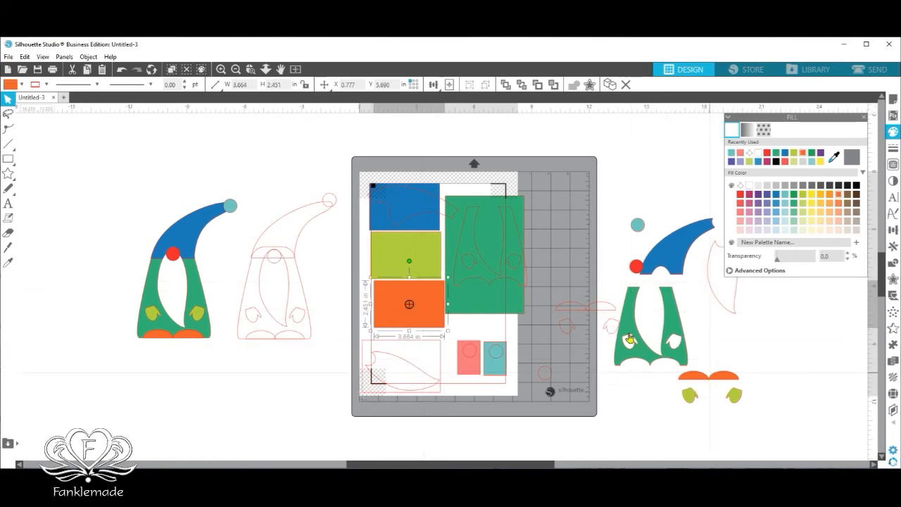
drag(600, 313, 427, 314)
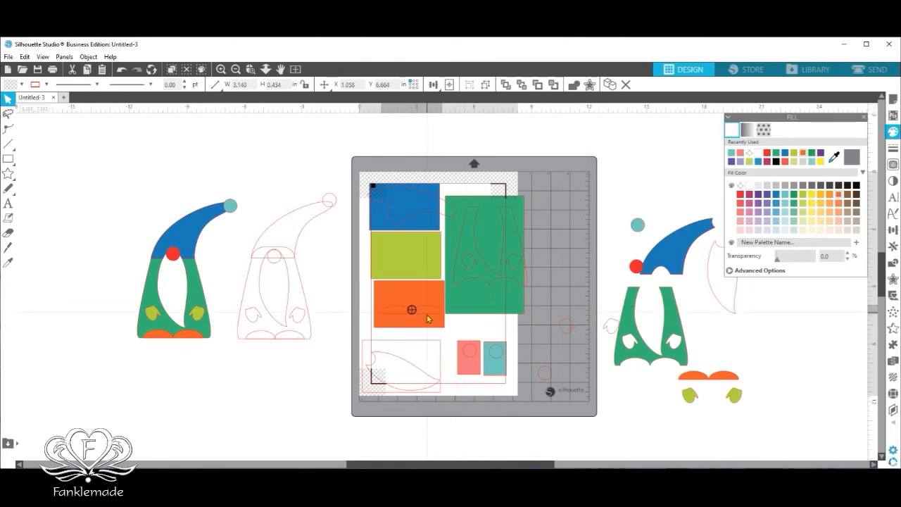
click(430, 310)
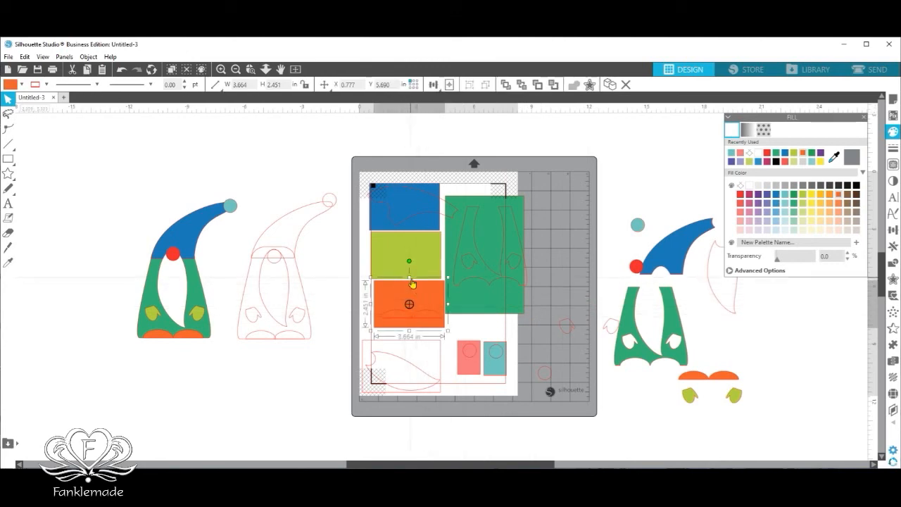
drag(409, 279, 409, 302)
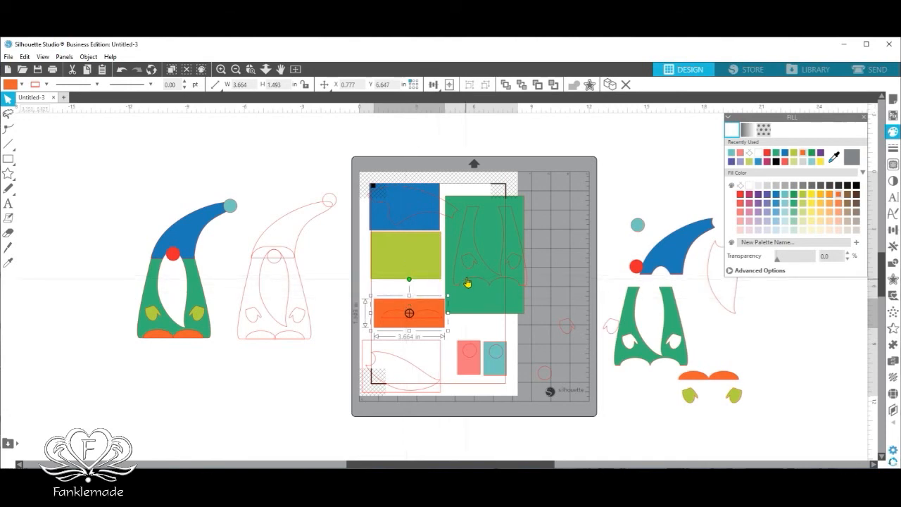
Place the outlined mittens on the lime green rectangle and reduce that rectangle's height to about 1.26 in.
click(394, 274)
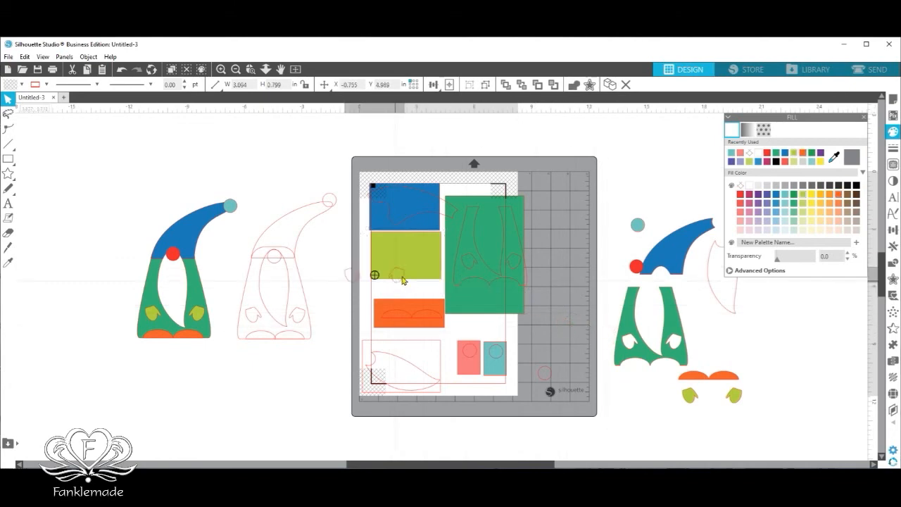
click(375, 271)
click(421, 247)
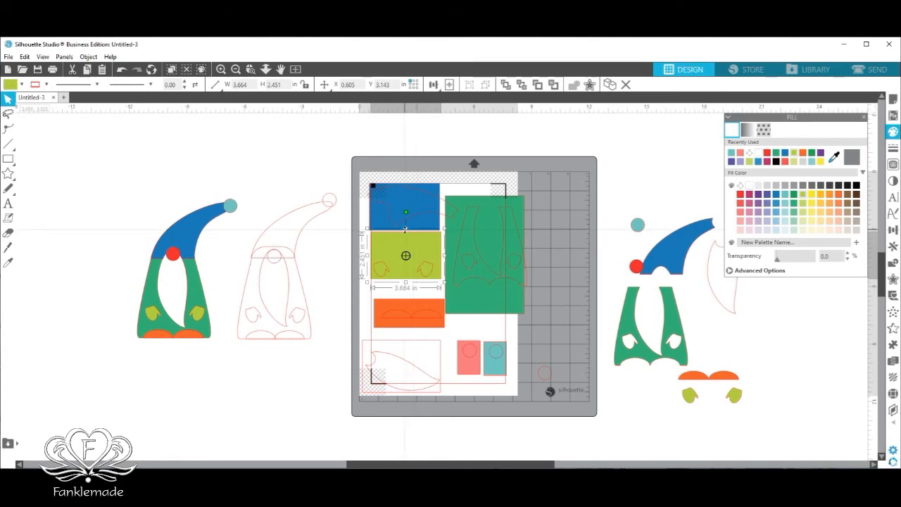
drag(405, 229, 400, 257)
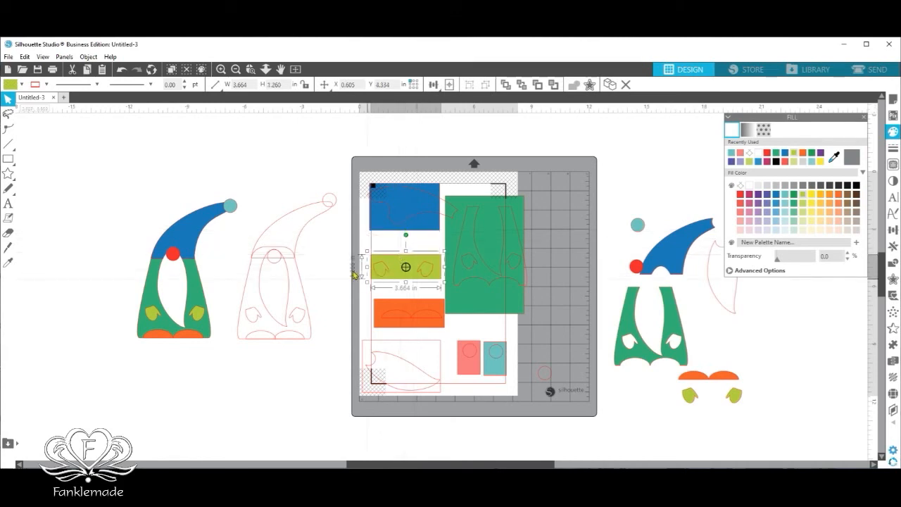
Ungroup the mittens, move them closer together, and narrow the lime green rectangle to about 2.16 in around them.
click(430, 279)
right_click(433, 285)
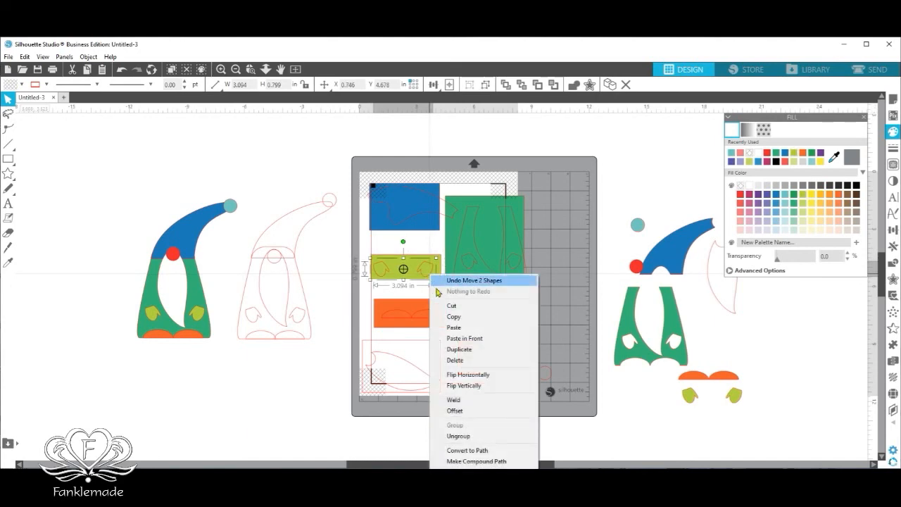
click(458, 435)
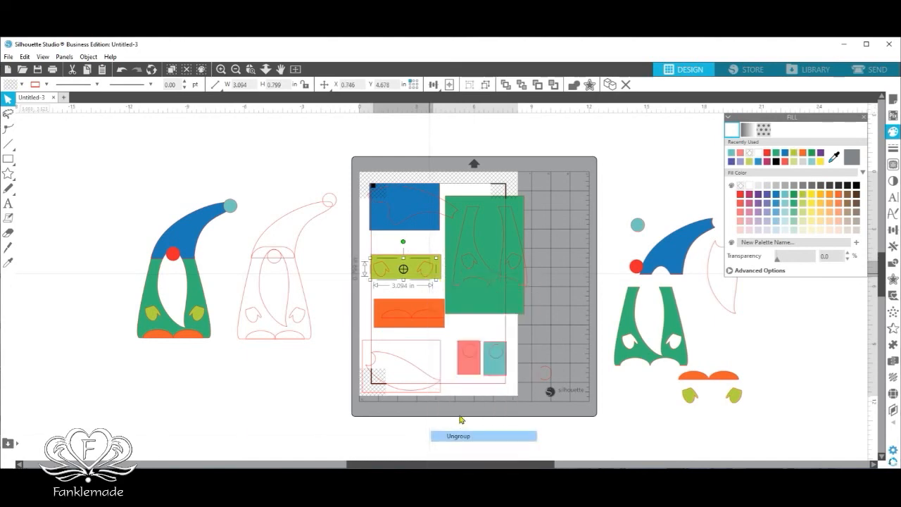
click(335, 273)
drag(433, 274, 404, 273)
click(436, 267)
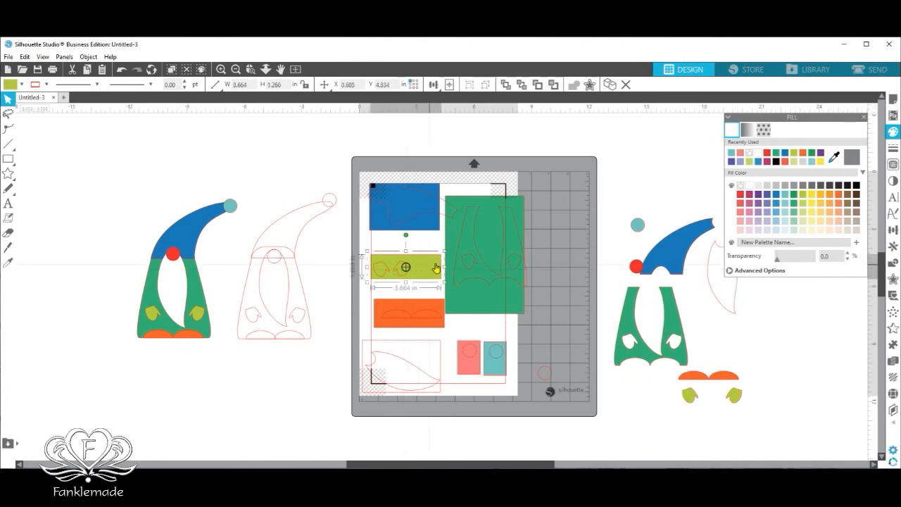
drag(444, 268, 417, 269)
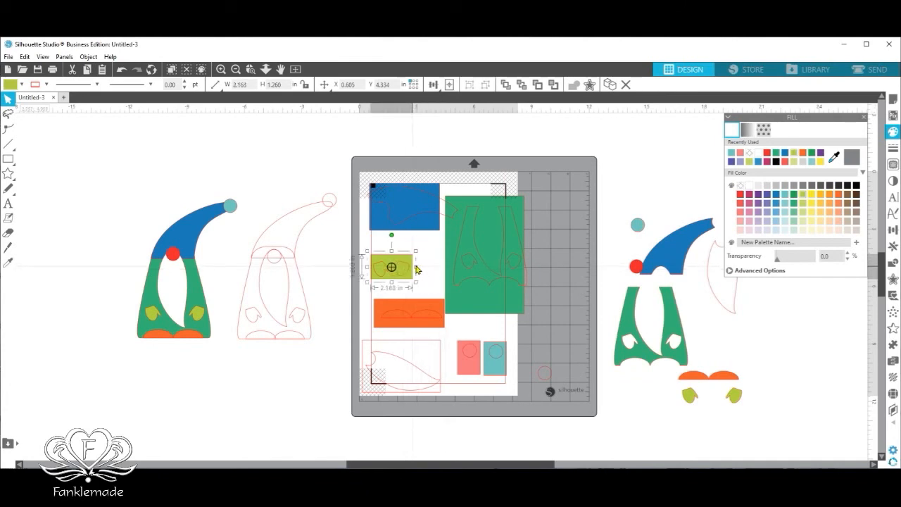
Center the green rectangle beneath the outlined body and shorten it to about 4.96 in.
mouse_move(519, 283)
mouse_down()
mouse_move(500, 282)
mouse_move(526, 283)
mouse_up()
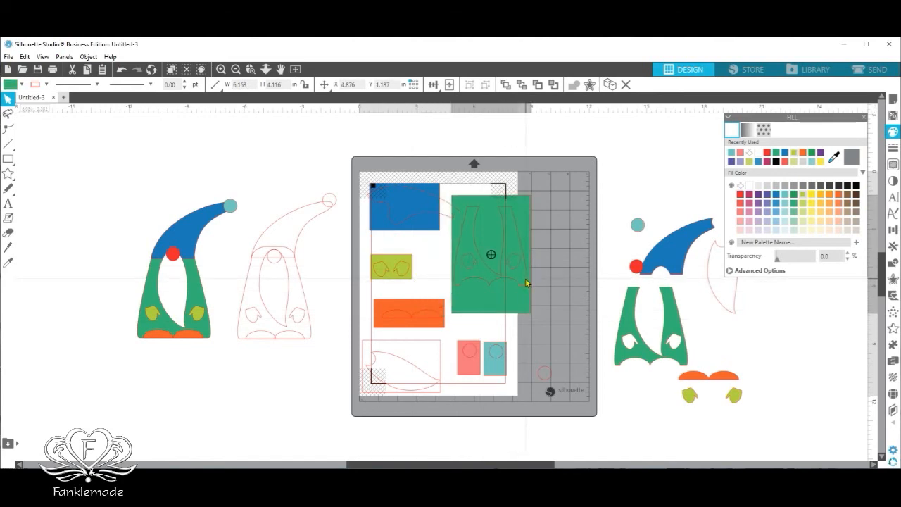
click(518, 303)
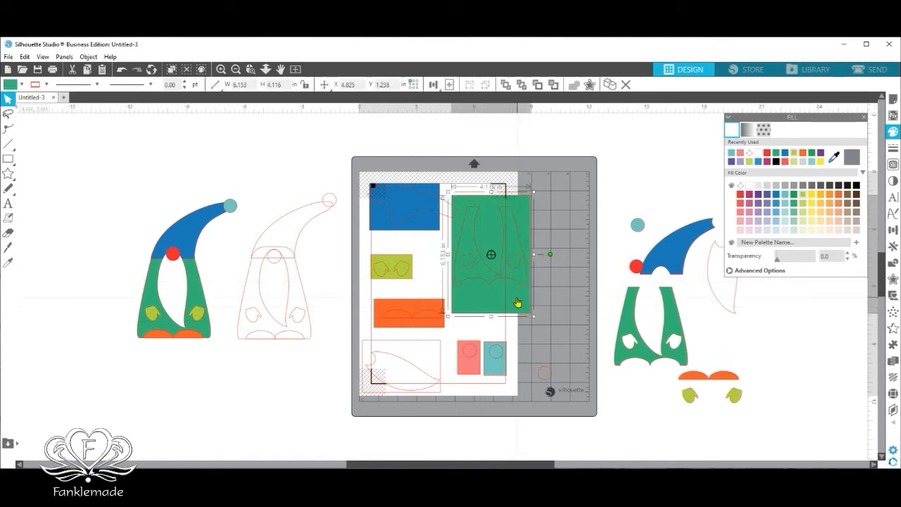
drag(492, 317, 491, 290)
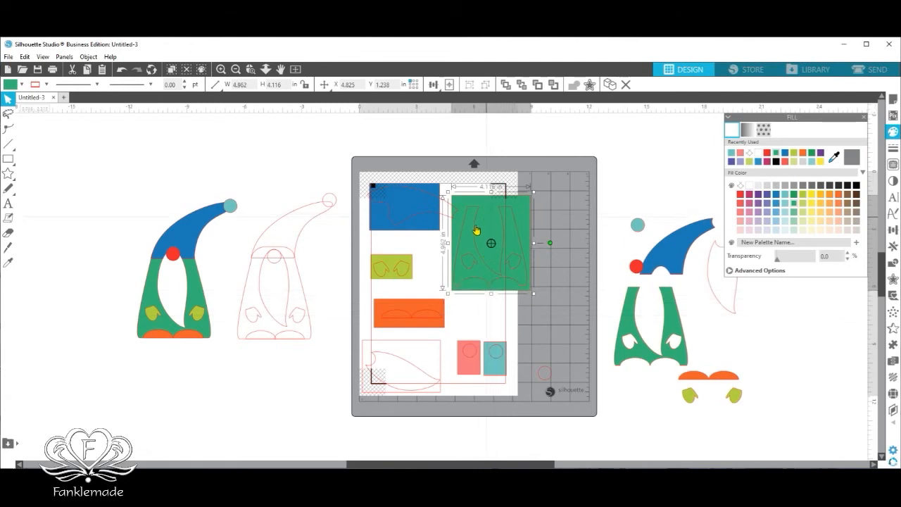
Move the green rectangle and body outline together off the page onto the mat's right side and group them.
shift+click(476, 230)
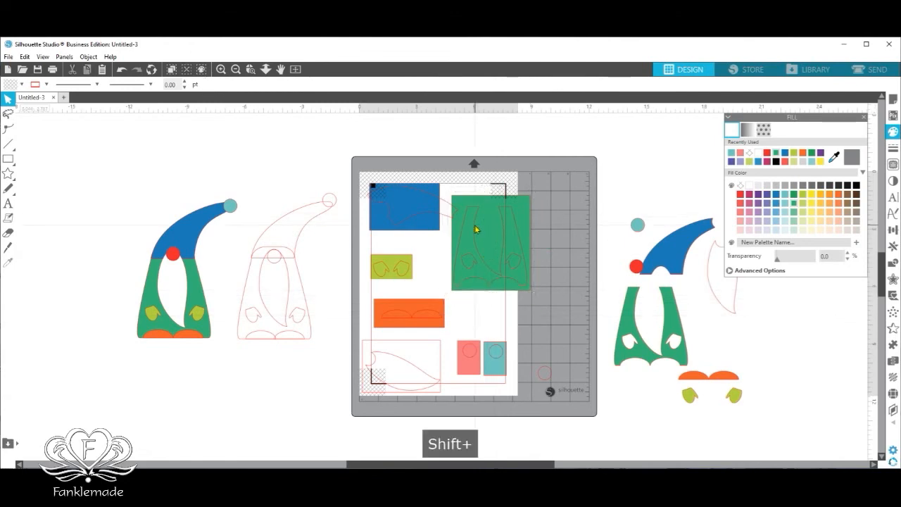
click(487, 243)
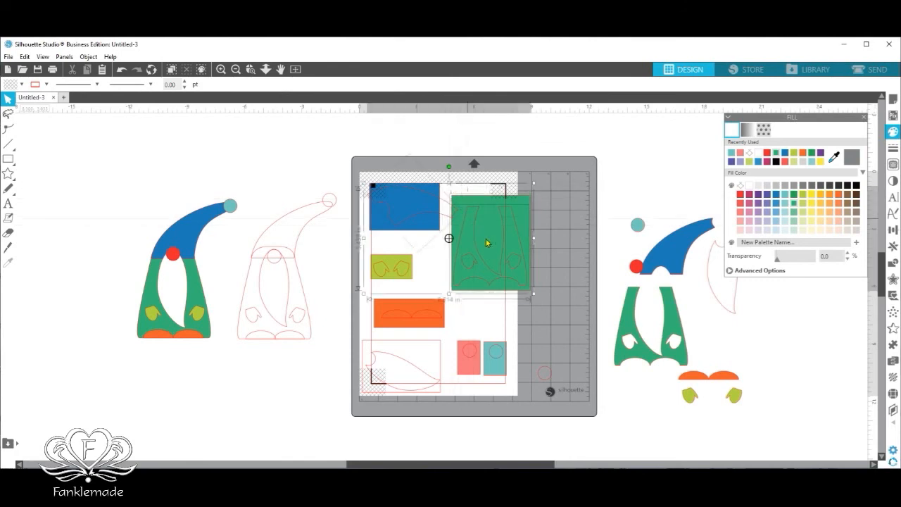
shift+click(435, 218)
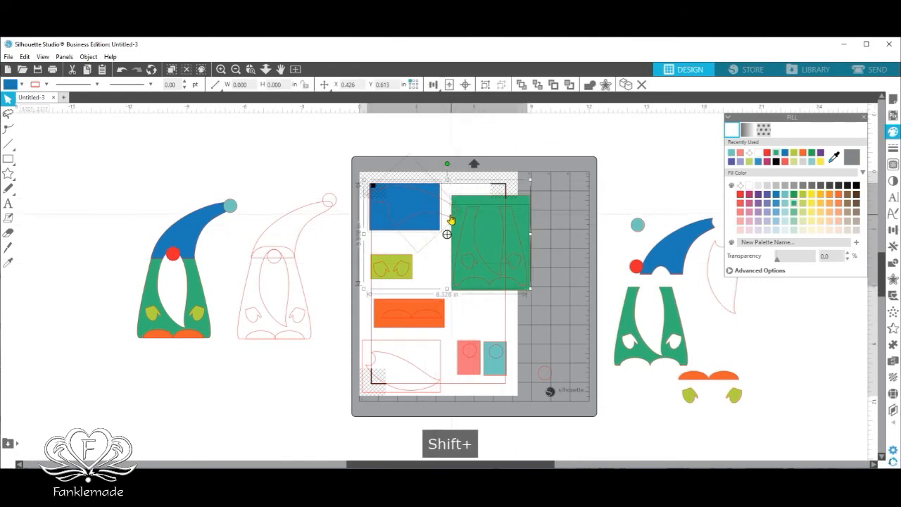
click(496, 223)
drag(495, 223, 605, 264)
drag(531, 195, 618, 300)
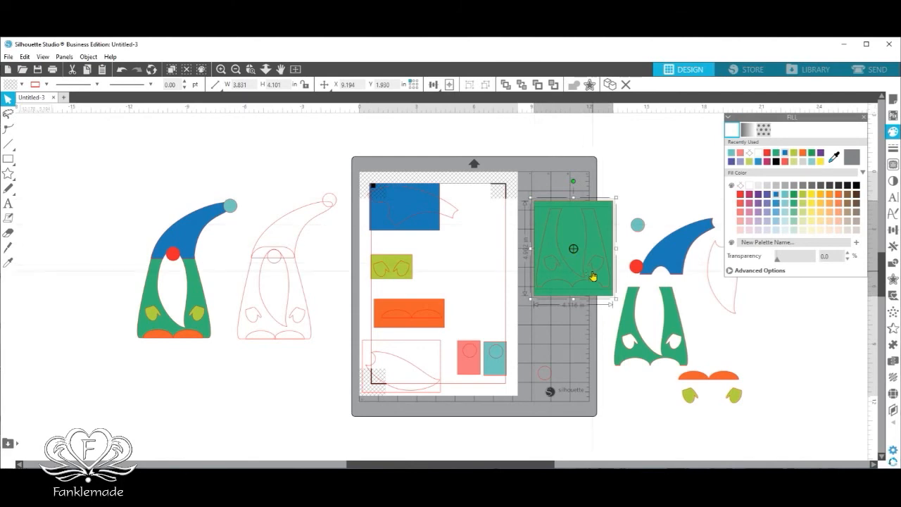
right_click(593, 275)
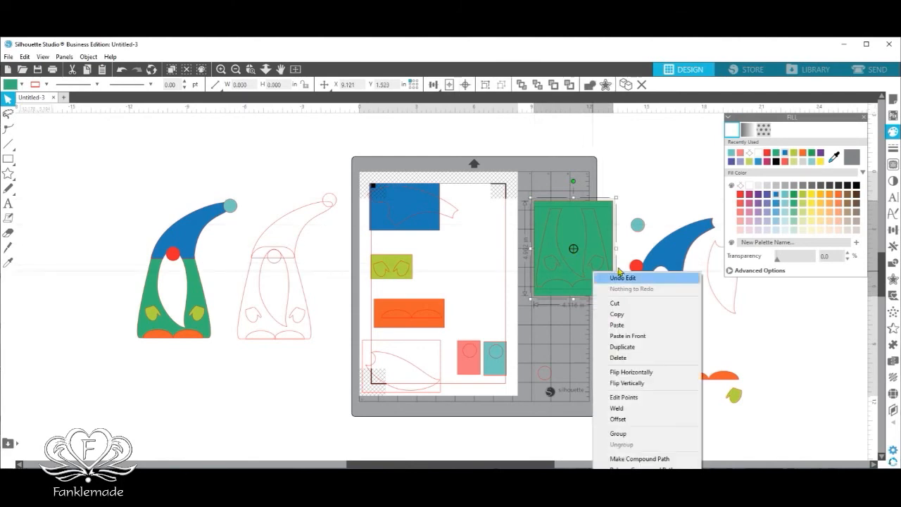
click(646, 433)
click(501, 365)
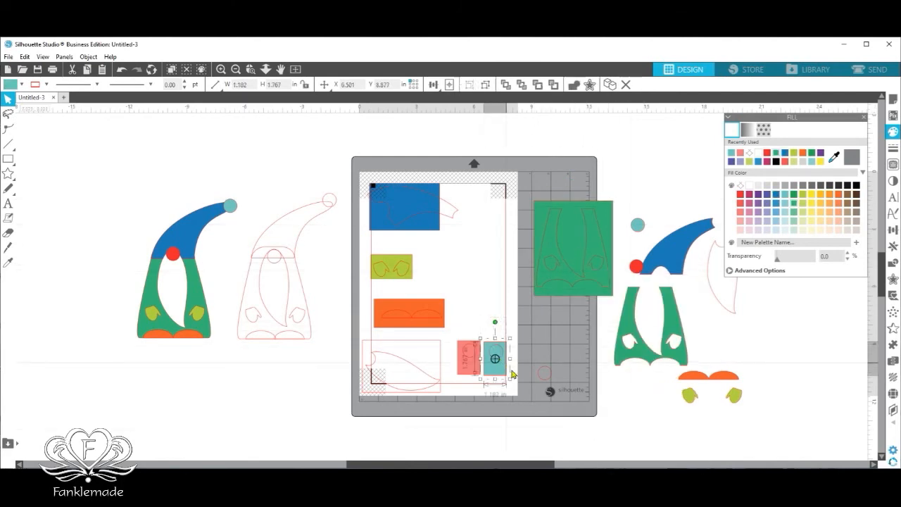
Group the beard outline with the unfilled rectangle around it in the page's lower-left corner.
right_click(502, 376)
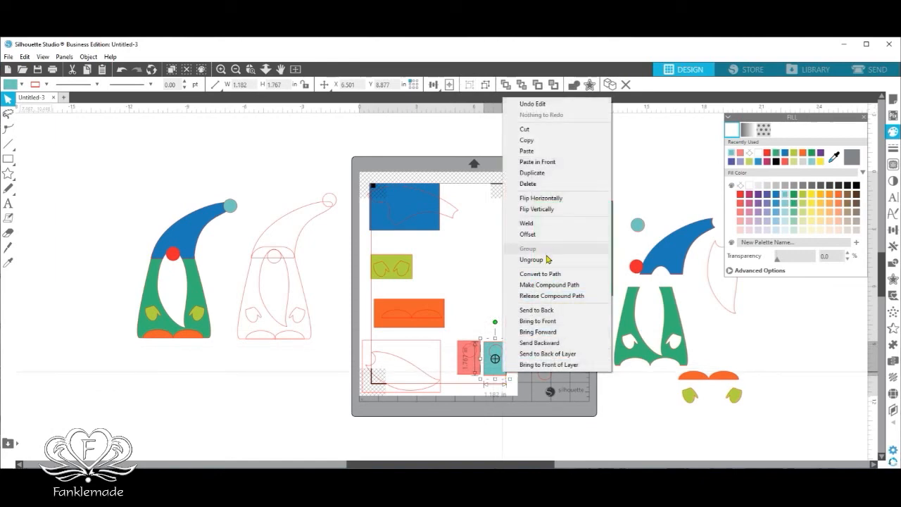
click(351, 336)
click(375, 351)
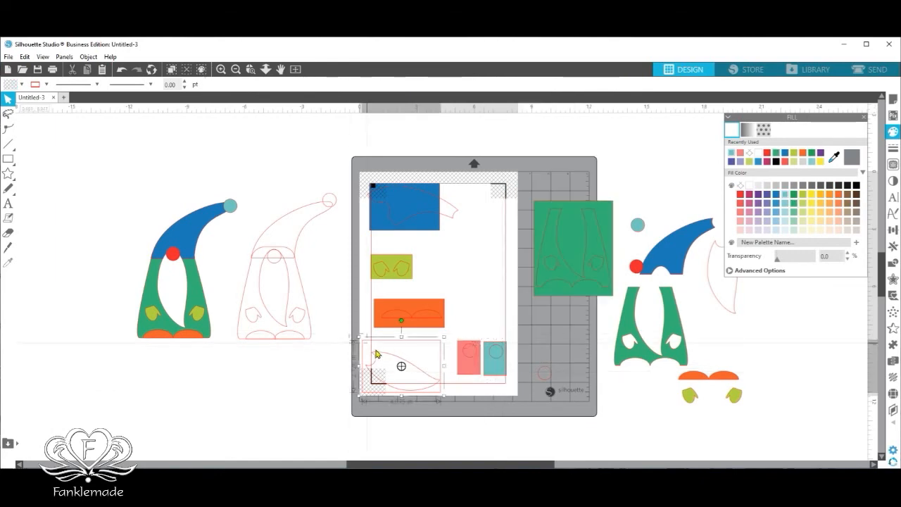
right_click(433, 387)
click(483, 281)
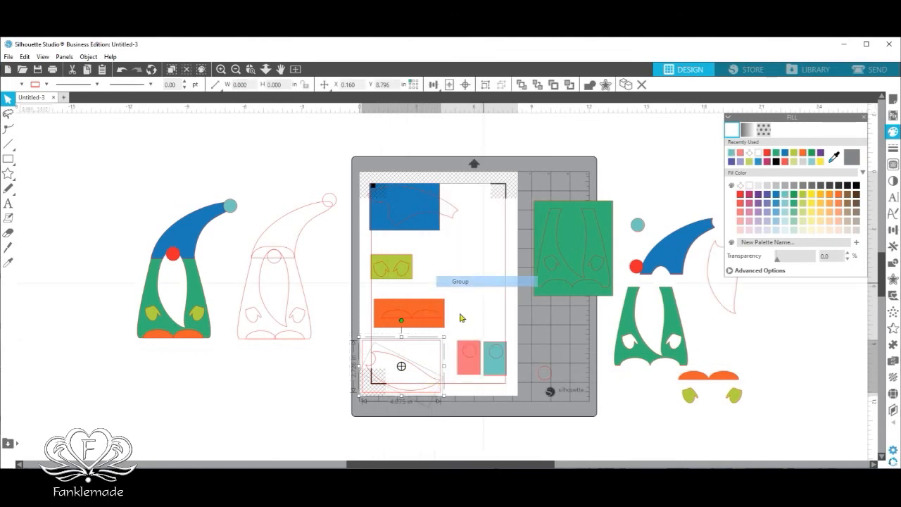
Group the shoes with their orange rectangle, and the mittens with their lime green rectangle.
click(423, 321)
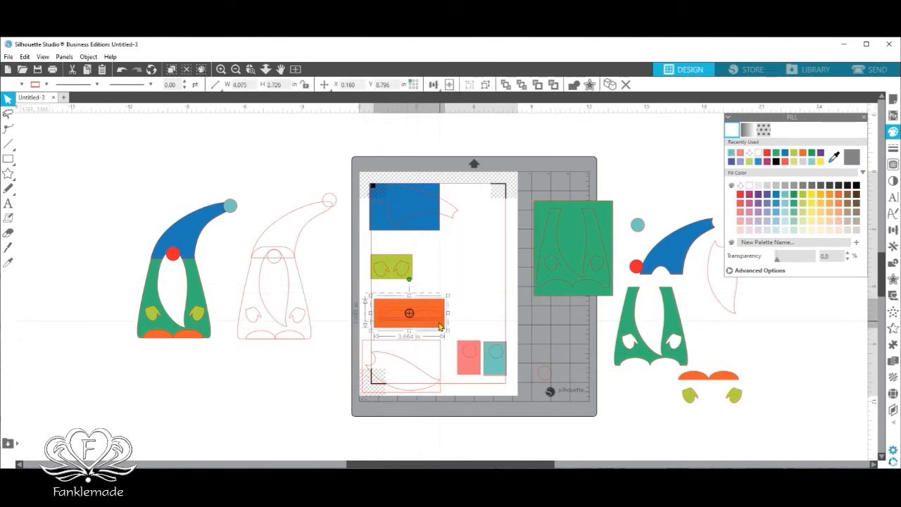
right_click(438, 327)
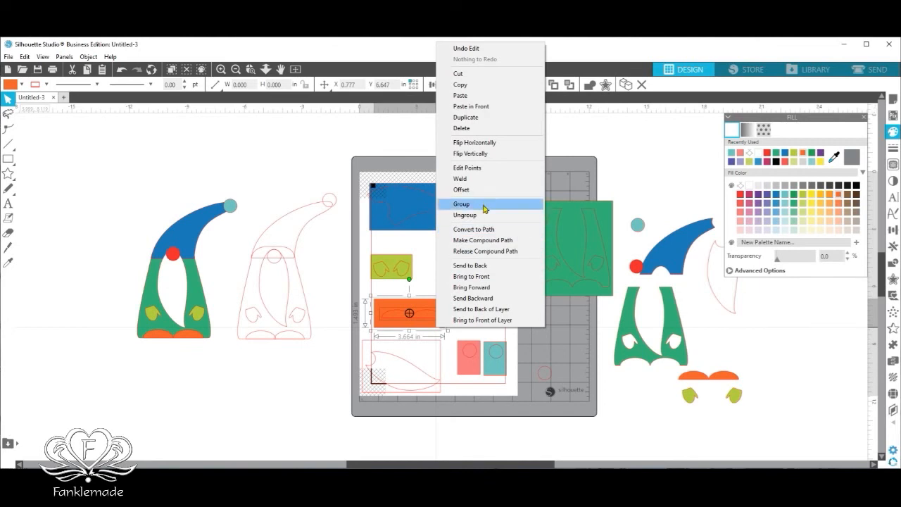
click(485, 208)
click(412, 278)
right_click(407, 281)
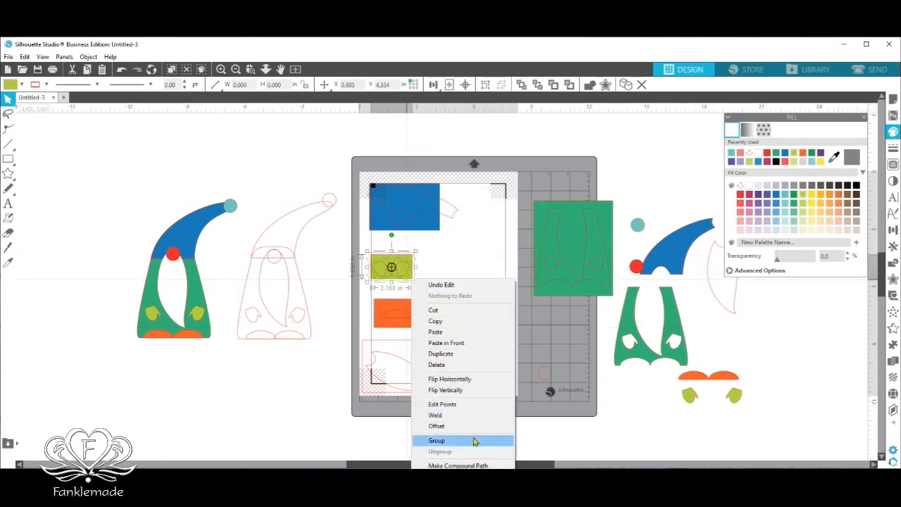
click(473, 439)
Widen the blue rectangle to about 4.96 in around the hat outline, group them, and move the group inside the print border.
click(436, 229)
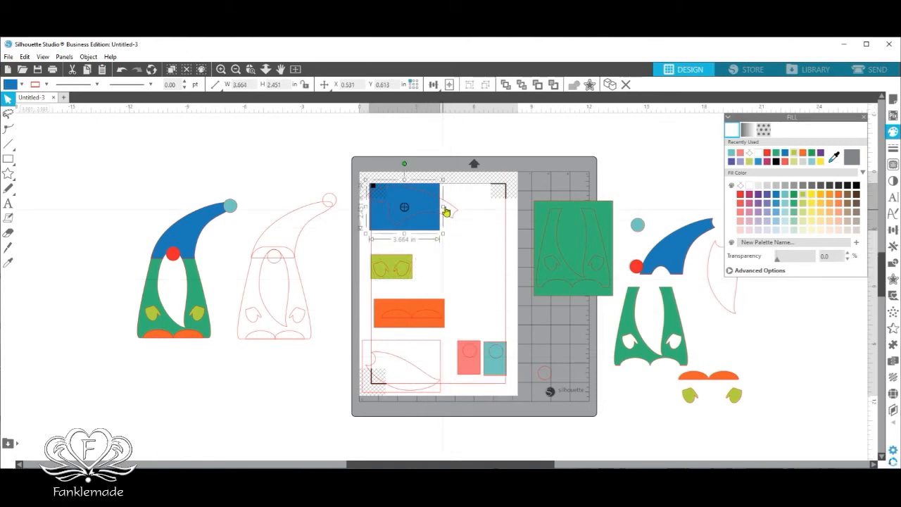
mouse_move(443, 206)
mouse_down()
mouse_move(465, 207)
mouse_move(464, 217)
mouse_move(447, 220)
mouse_up()
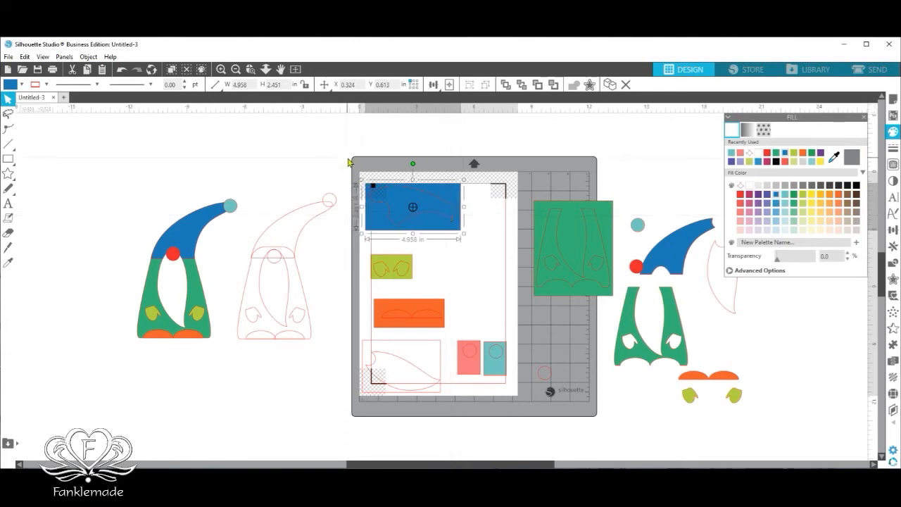
right_click(454, 234)
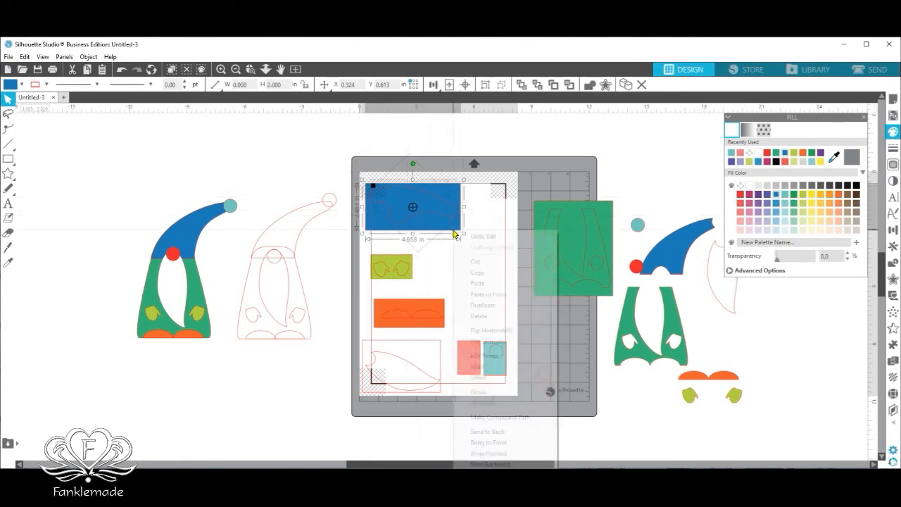
click(507, 394)
drag(458, 238, 467, 238)
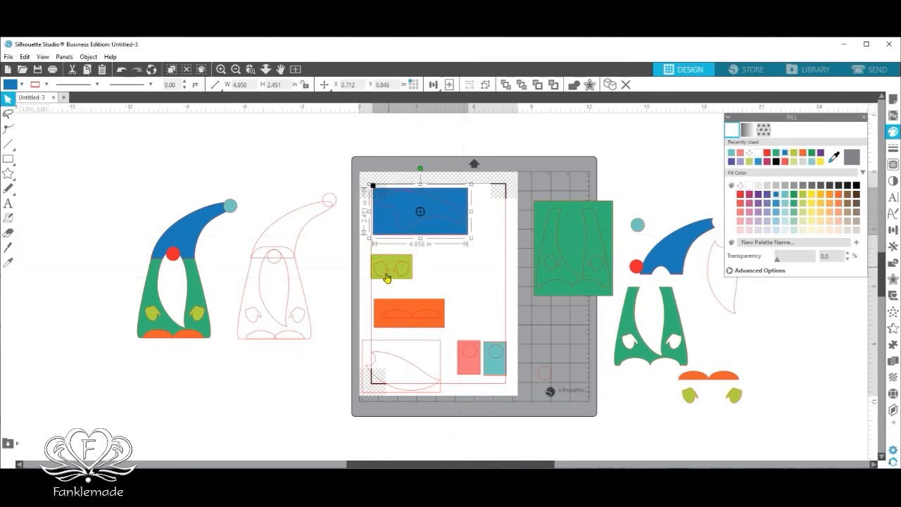
Place the mittens group just below the hat, stack the pink and teal groups along the right border, and move the loose circle off the mat.
drag(407, 282, 414, 267)
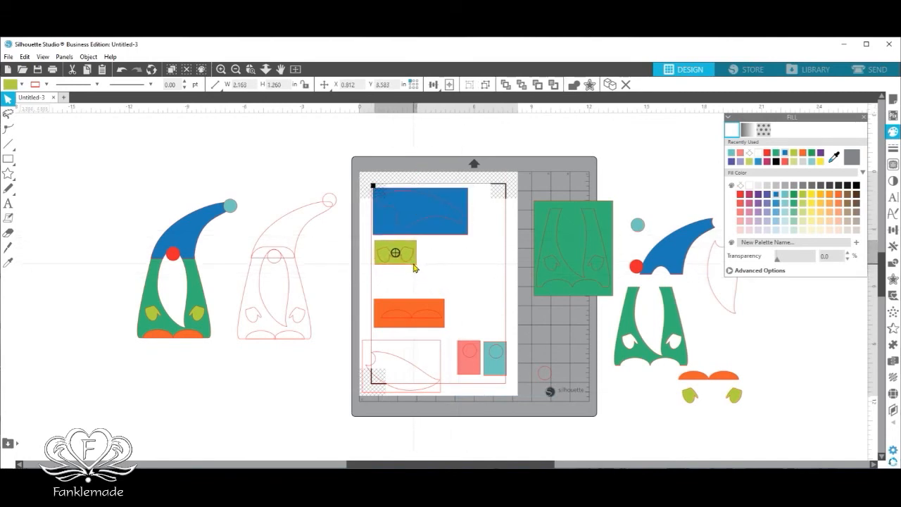
drag(480, 371, 496, 221)
drag(497, 361, 491, 258)
click(546, 384)
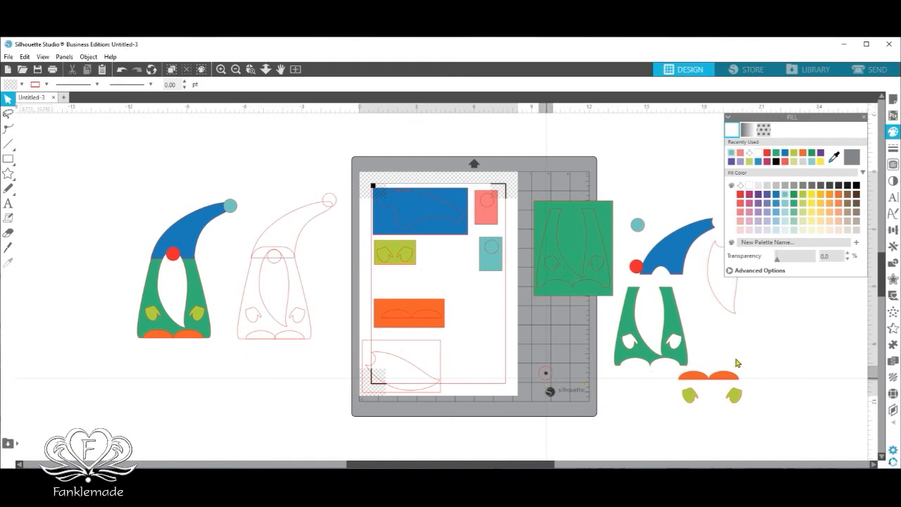
Bring the green body group onto the page's lower right and rotate the beard group upright beside it, moving the orange group aside.
drag(440, 328, 405, 314)
drag(570, 294, 470, 372)
click(413, 344)
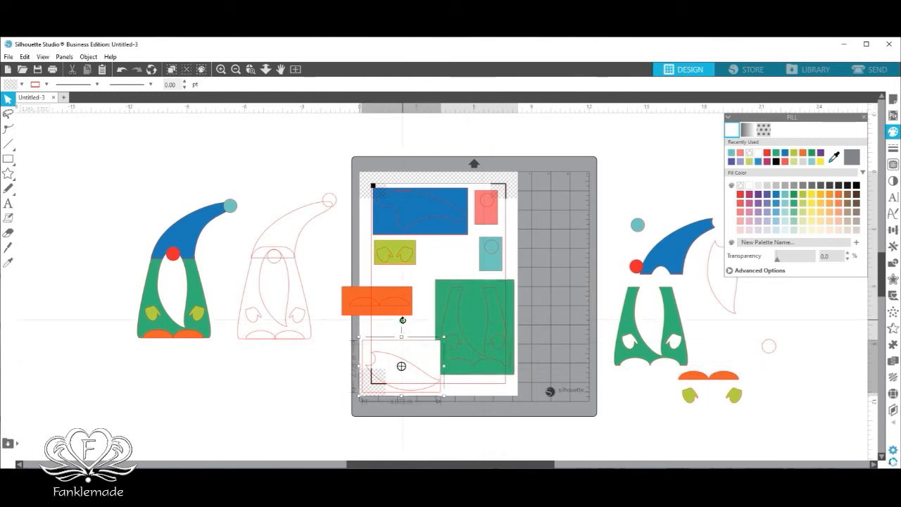
drag(402, 319, 433, 342)
Place the orange shoes group to the right of the mittens and the teal group directly below the mittens.
click(356, 287)
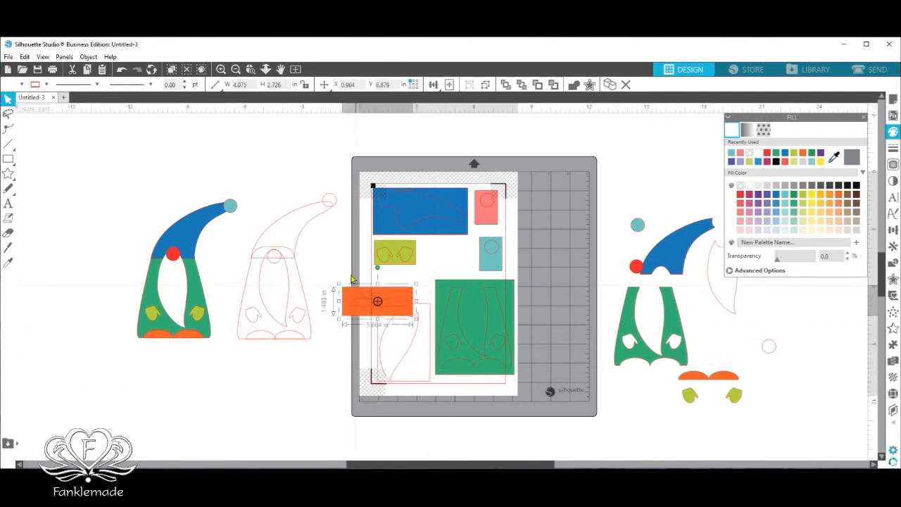
drag(355, 295, 431, 245)
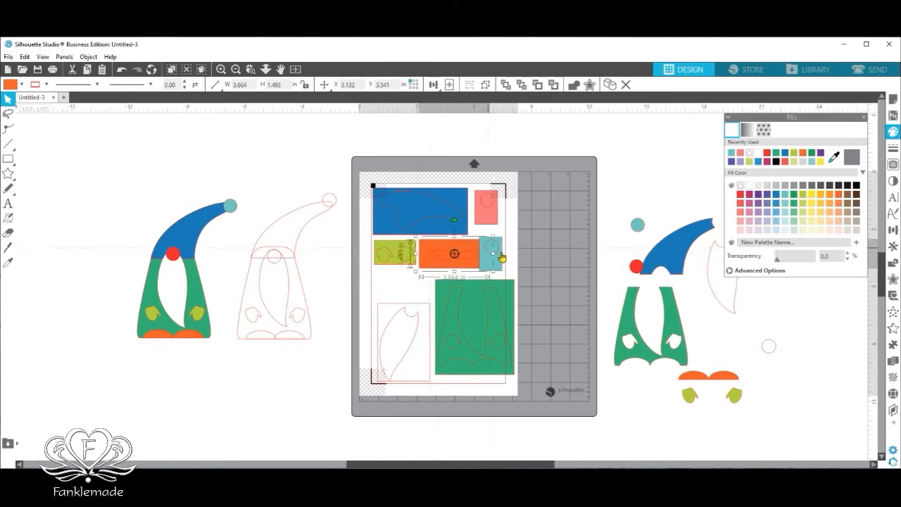
drag(486, 269, 384, 297)
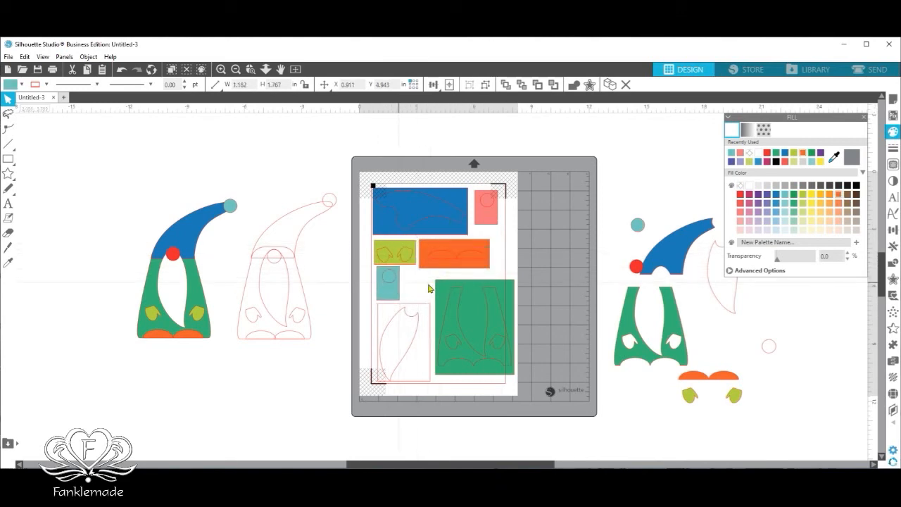
Move the beard group up out of the way, and turn the green body group sideways in the page's lower-left corner.
click(515, 335)
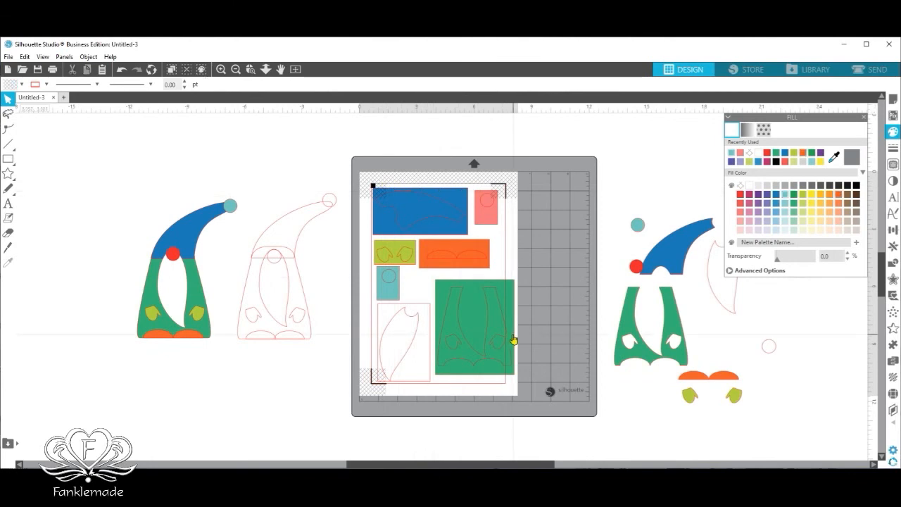
drag(433, 336, 442, 226)
drag(499, 303, 455, 314)
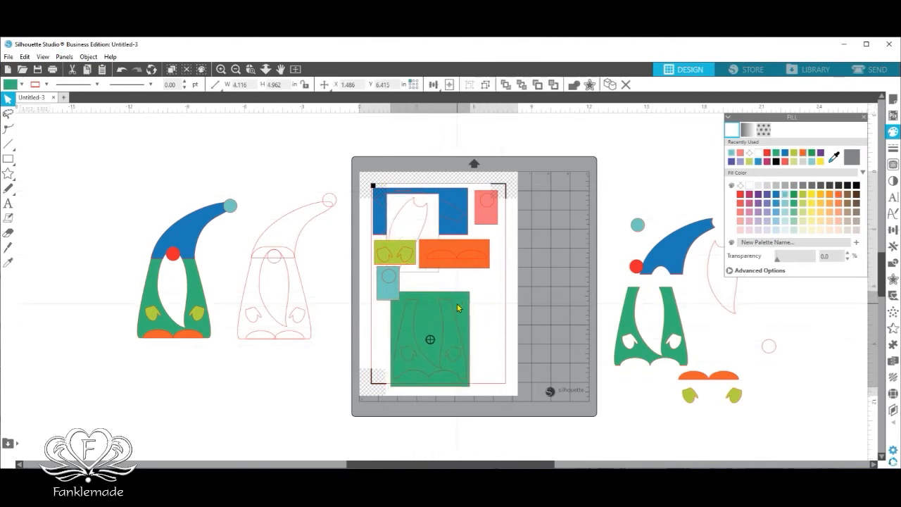
drag(431, 272, 462, 342)
Move the orange group down to the lower right, and lay the beard group horizontally in the space right of the mittens.
drag(428, 217, 496, 290)
drag(473, 255, 495, 366)
drag(493, 280, 487, 250)
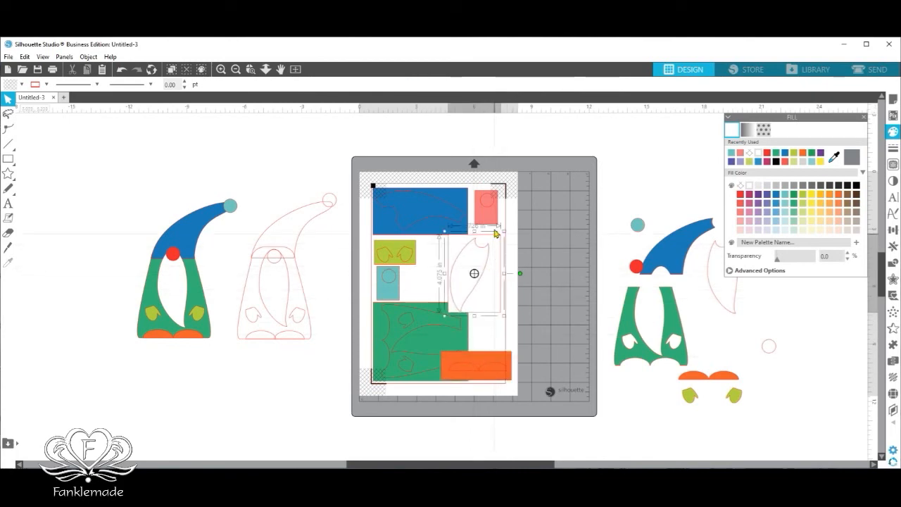
drag(519, 272, 473, 236)
drag(488, 282, 473, 275)
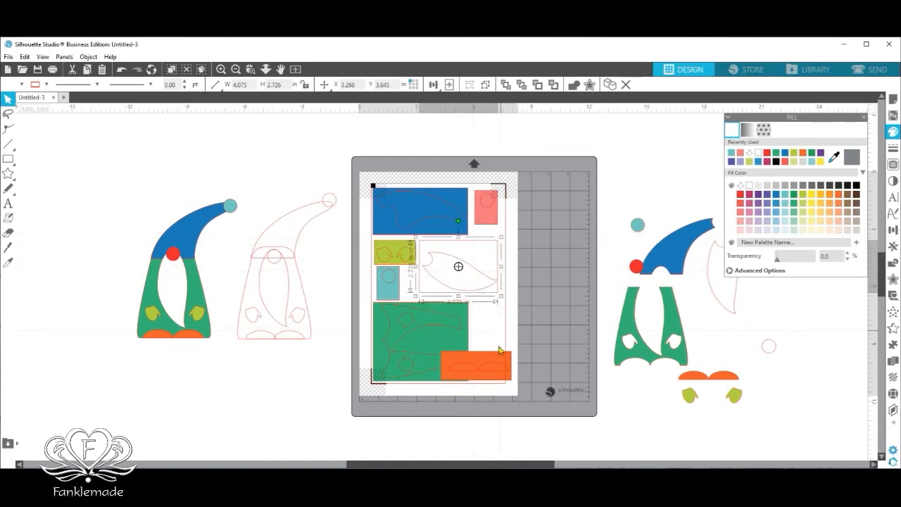
Rotate the orange shoes group upright and fit it between the green body group and the right print border.
click(499, 354)
drag(477, 330, 500, 351)
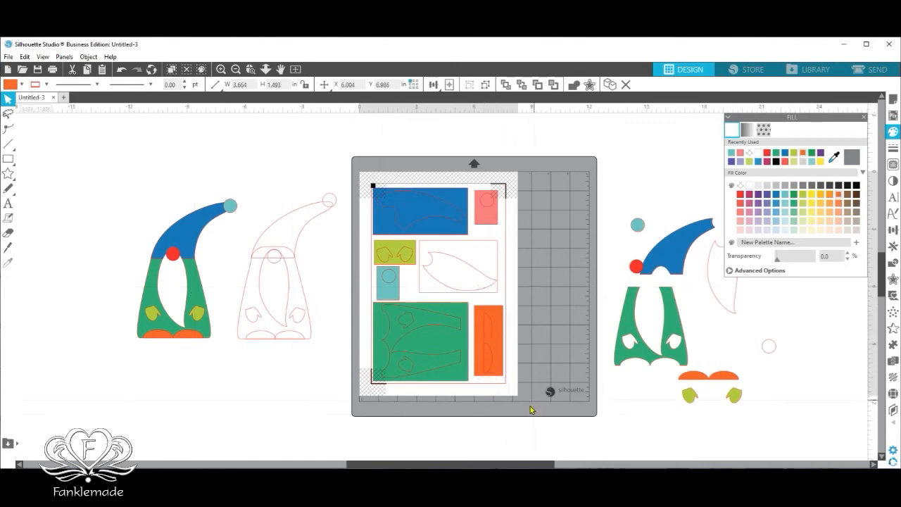
click(518, 425)
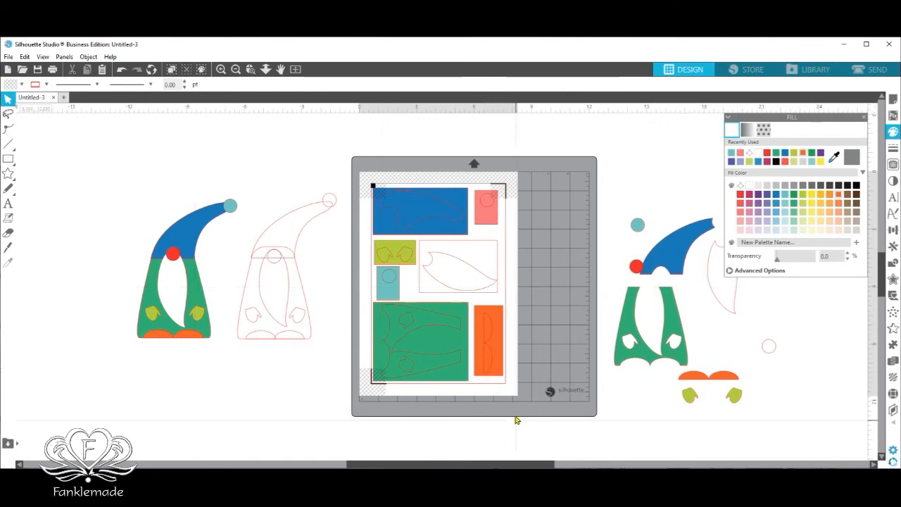
Select all the groups on the page, check their cut lines in the Send view, and return to the Design view.
drag(354, 176, 512, 396)
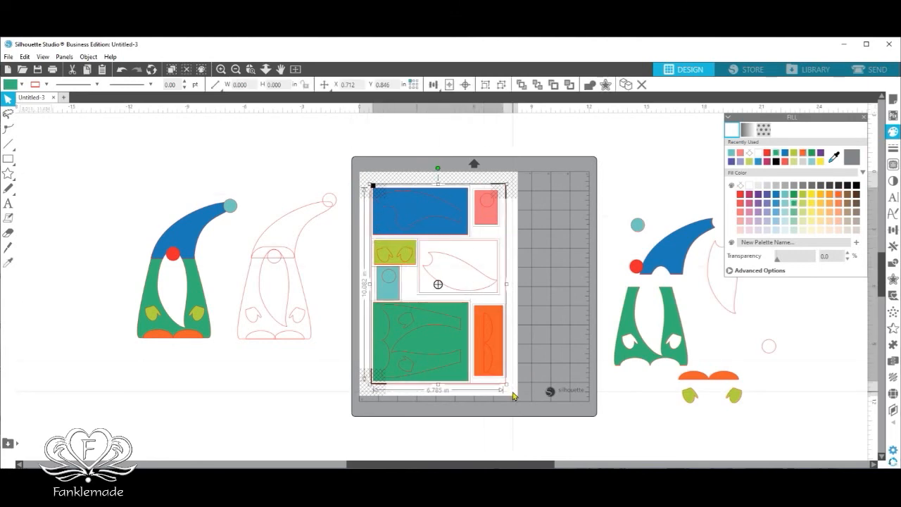
click(877, 70)
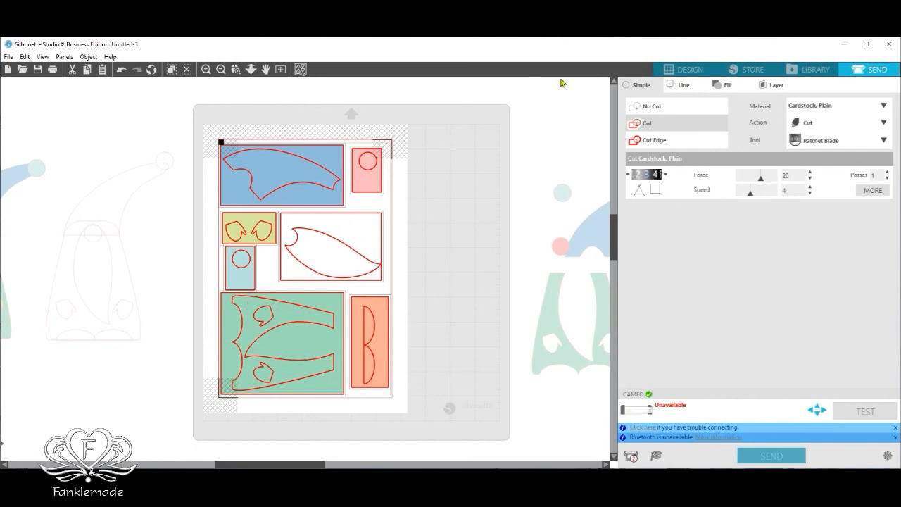
click(690, 70)
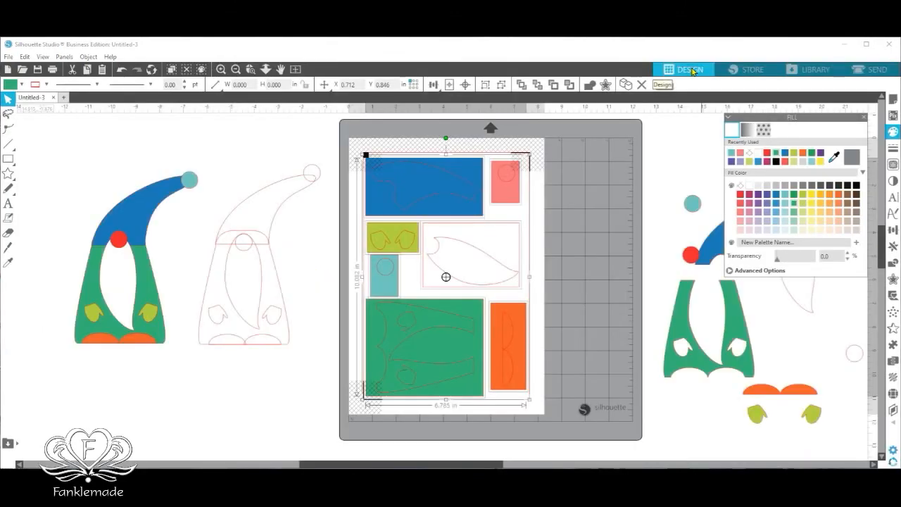
Clear the selection and reselect all the grouped pieces on the page together.
click(603, 218)
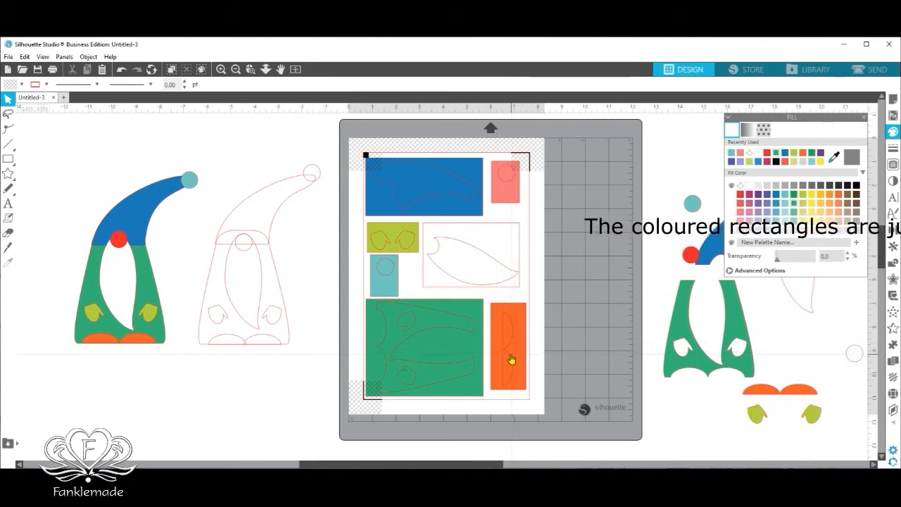
drag(343, 143, 548, 414)
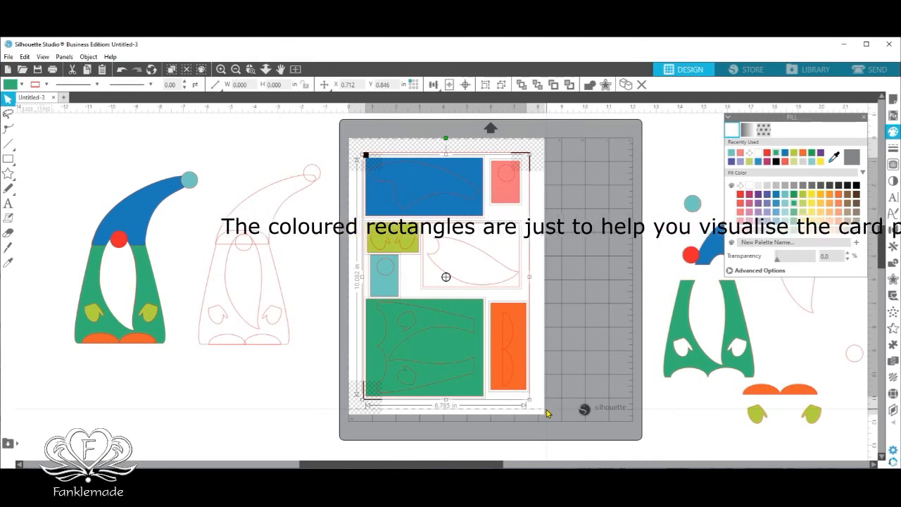